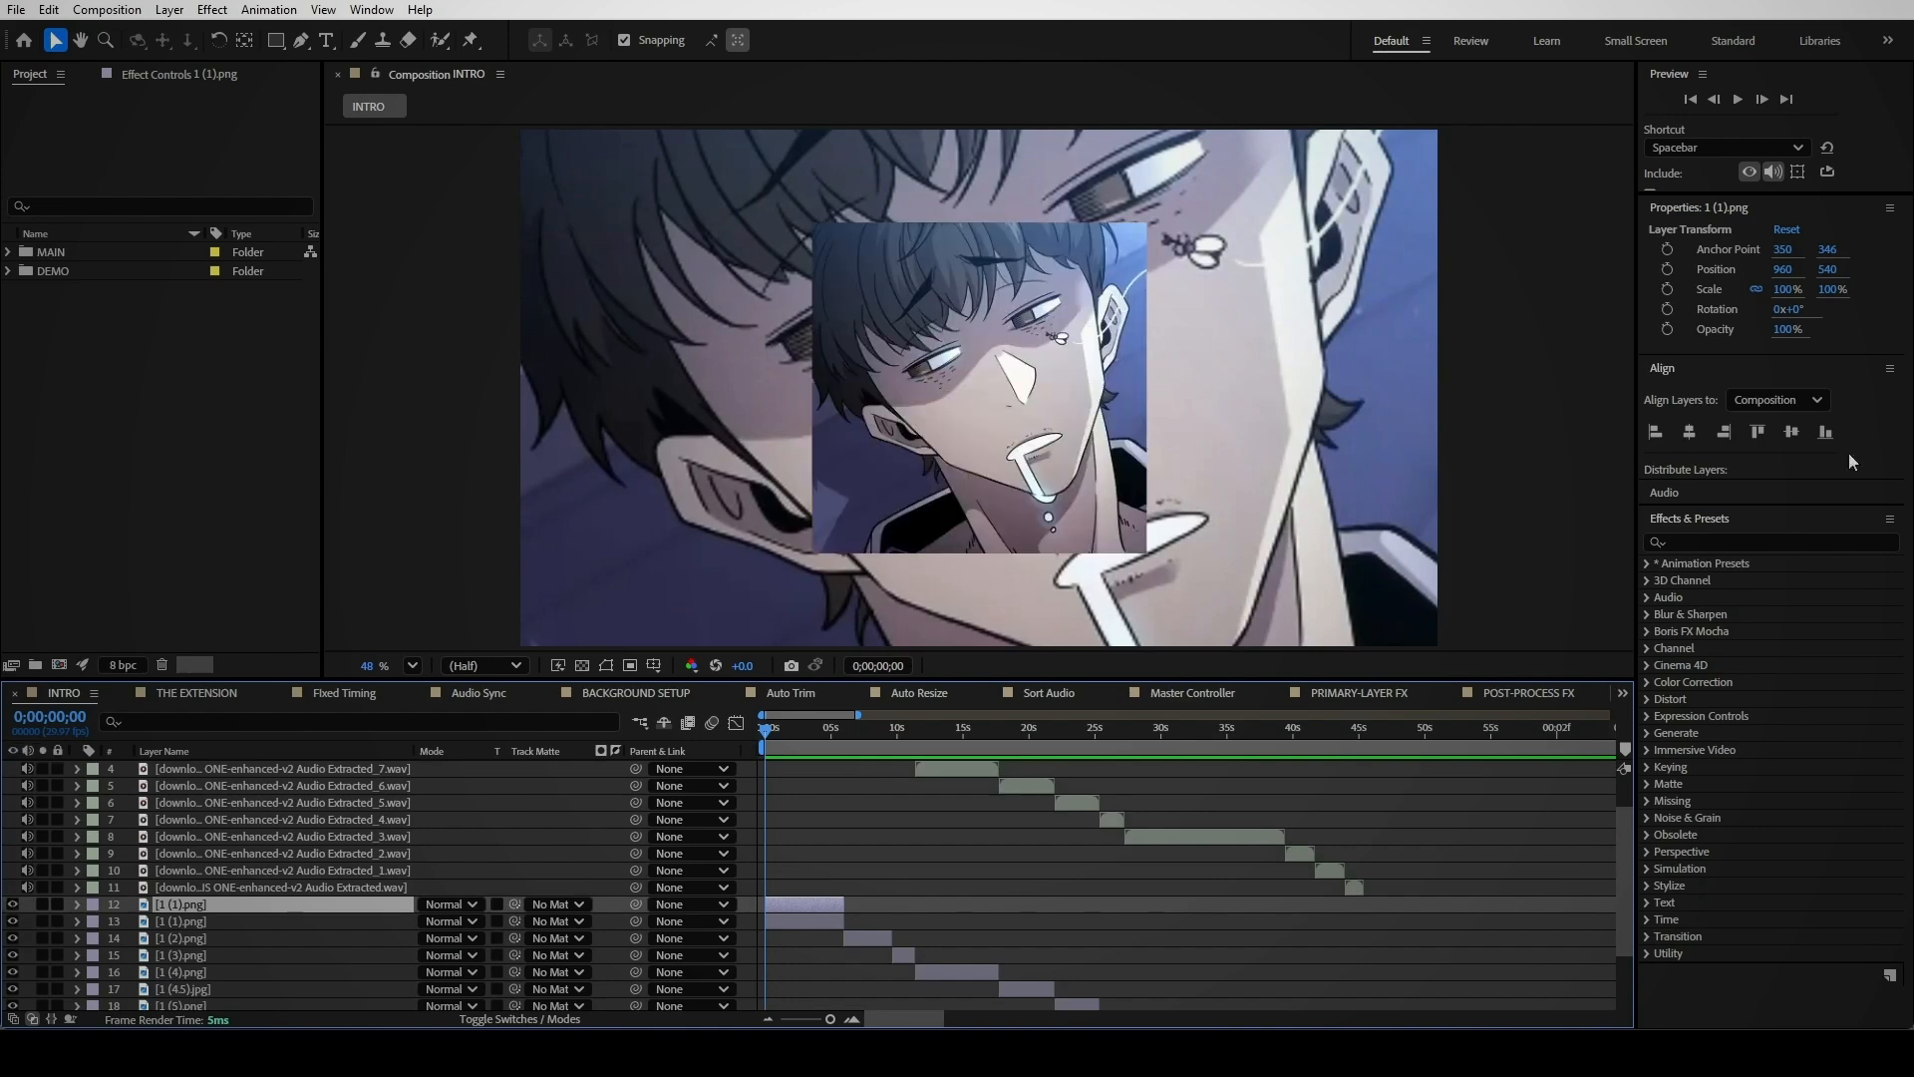
# Apply Gaussian Blur with blurriness 40 to the background copy
pyautogui.write('gaussia')
pyautogui.moveTo(1739, 581); pyautogui.dragTo(219, 921)
pyautogui.moveTo(184, 132); pyautogui.dragTo(210, 136)
pyautogui.click(1888, 543)
# Add Drop Shadow and Stroke layer styles to the background, with the shadow blend set to Normal
pyautogui.rightClick(787, 921)
pyautogui.moveTo(927, 590)
pyautogui.click(1102, 664)
pyautogui.rightClick(814, 920)
pyautogui.click(1104, 830)
pyautogui.scroll(-3, 130, 938)
pyautogui.click(112, 829)
pyautogui.click(499, 846)
pyautogui.click(478, 199)
pyautogui.scroll(-2, 123, 945)
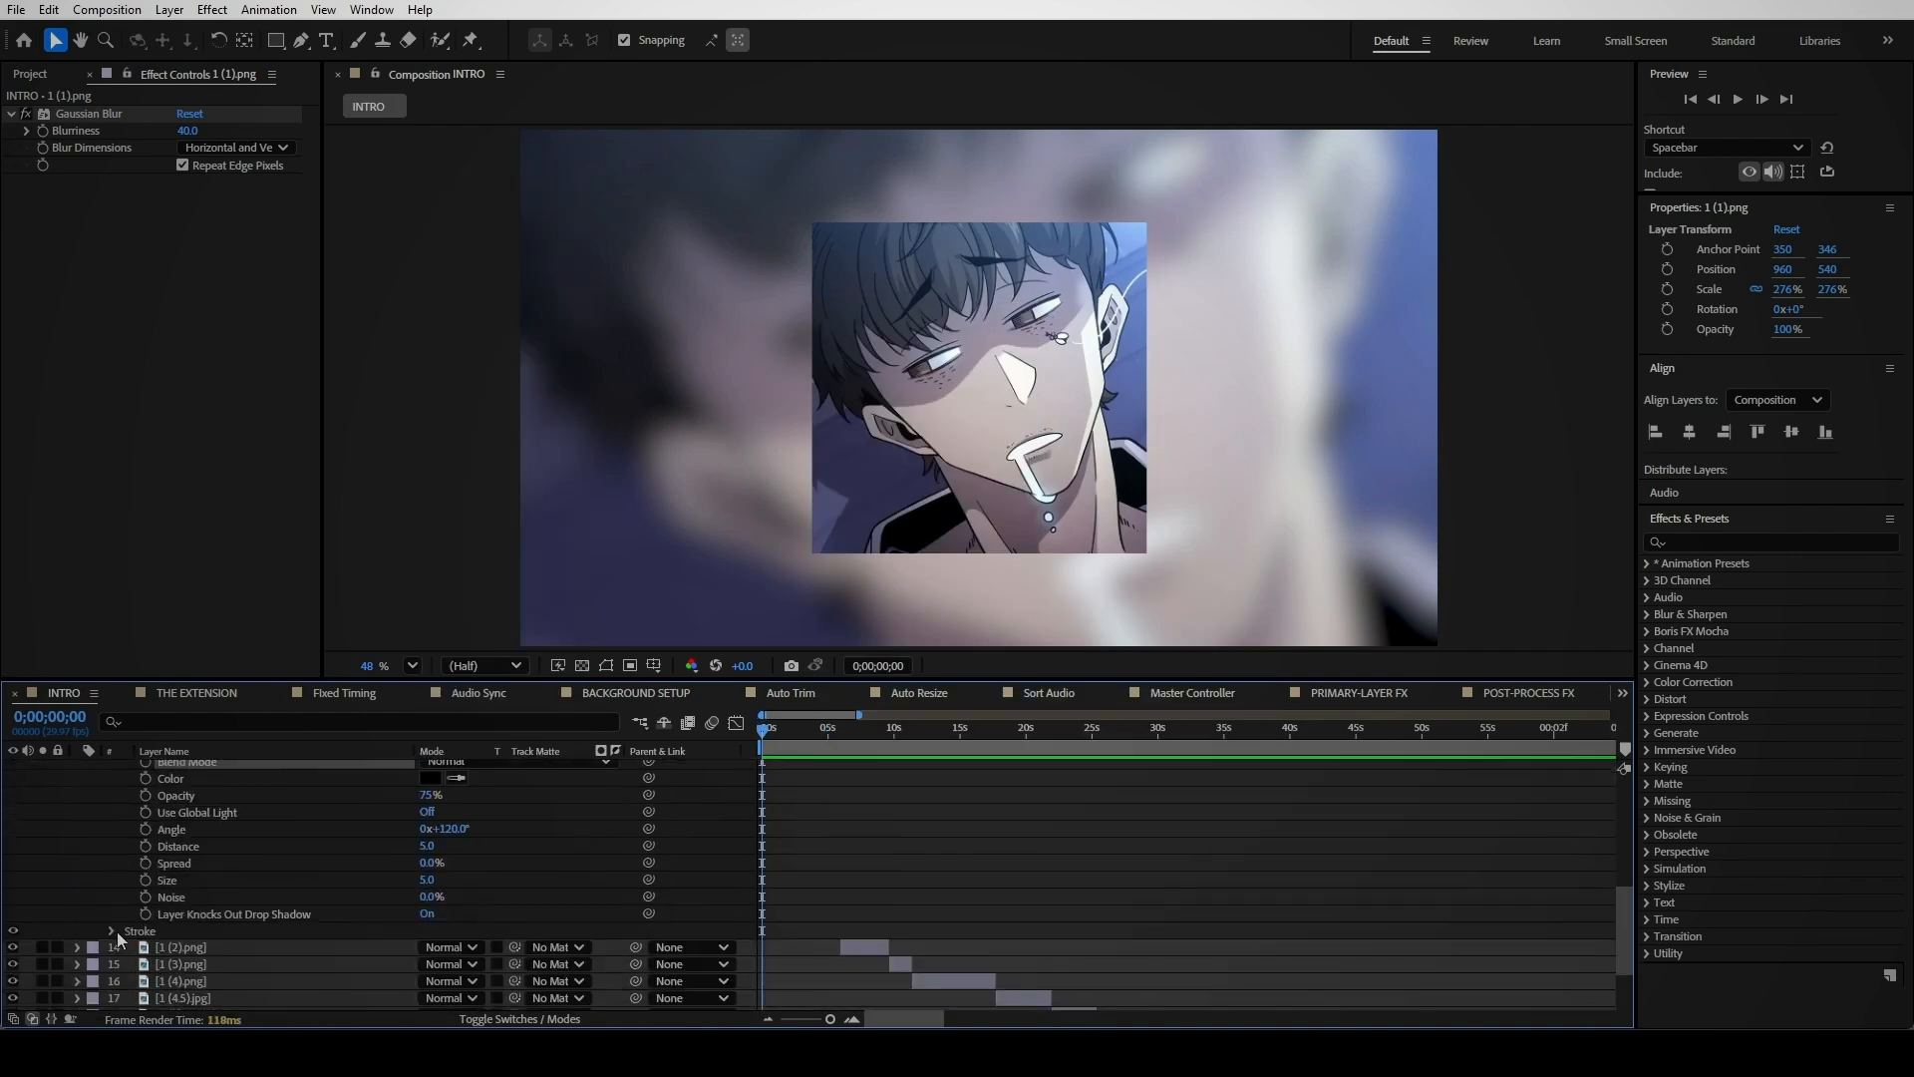
pyautogui.scroll(4, 124, 945)
pyautogui.click(822, 842)
# Add Drop Shadow and Stroke layer styles to panel layer 12
pyautogui.click(77, 858)
pyautogui.rightClick(222, 842)
pyautogui.moveTo(348, 507)
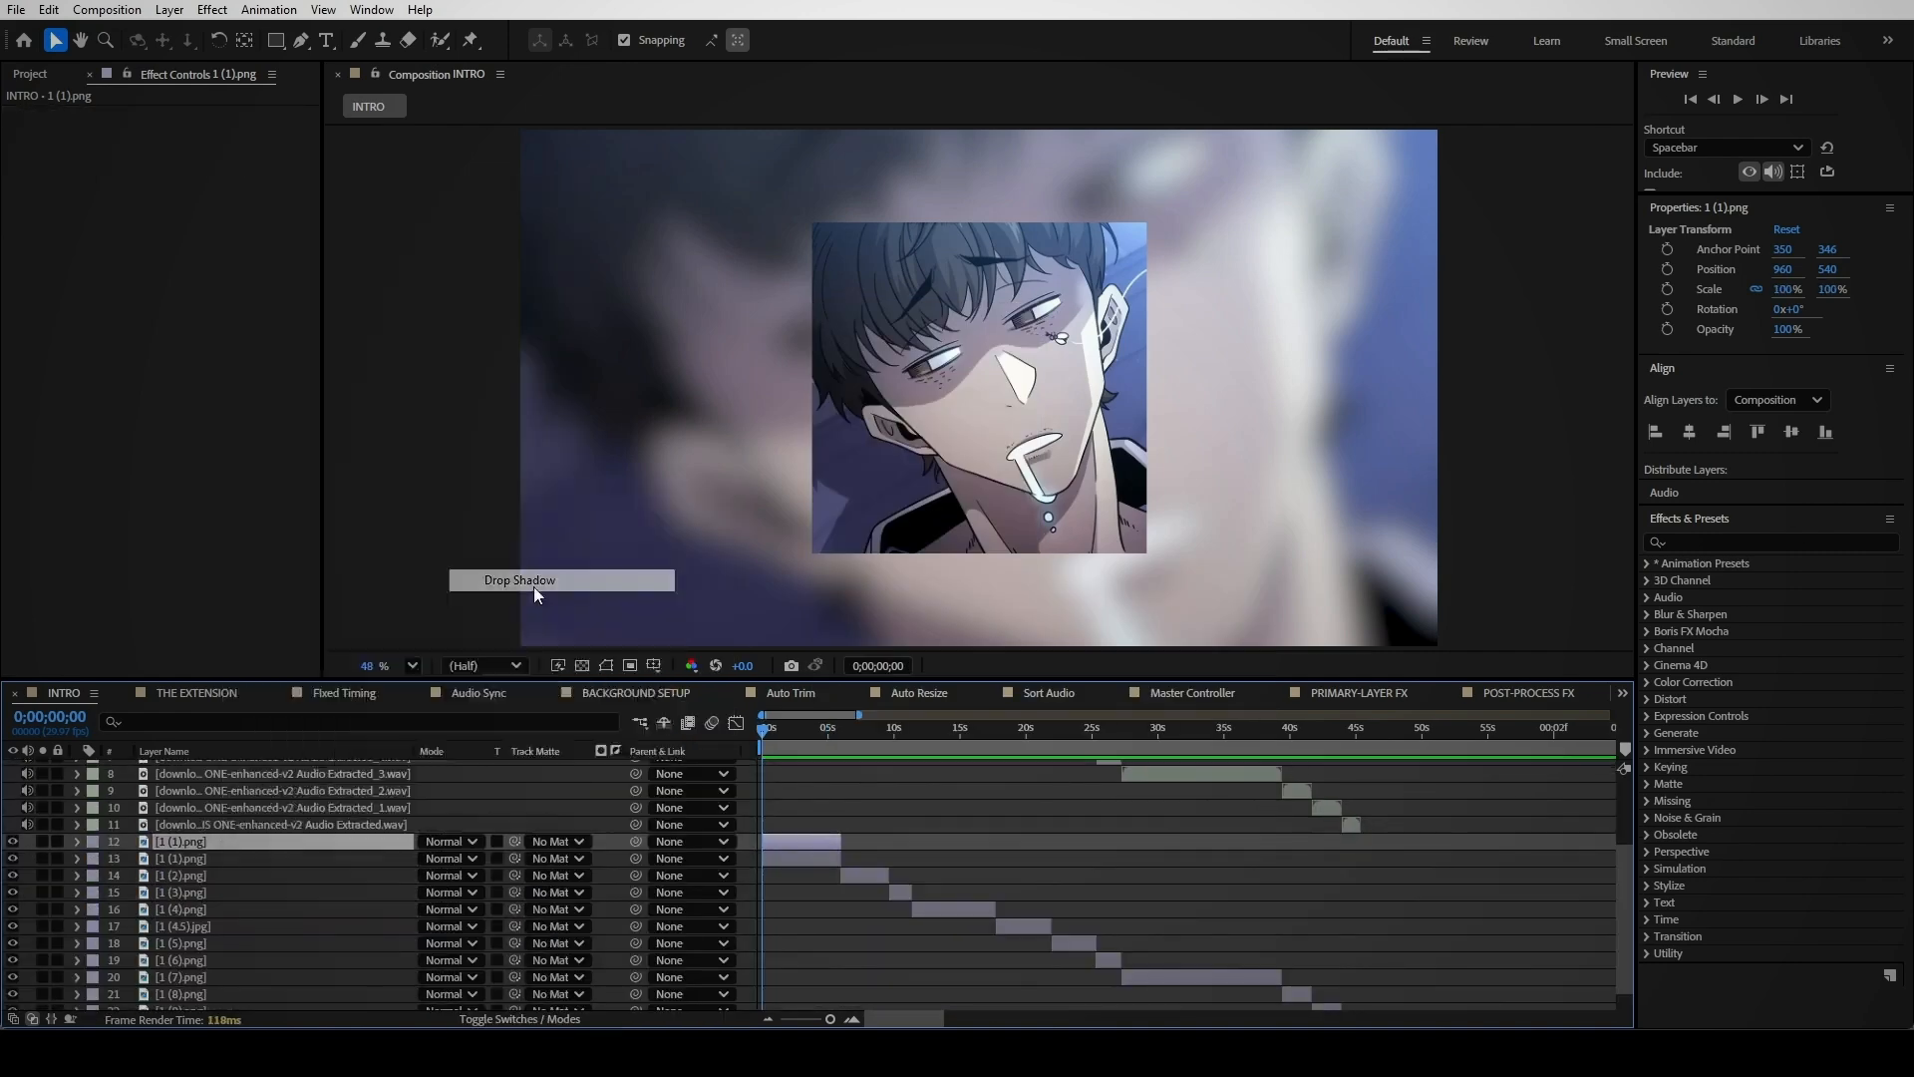
pyautogui.click(535, 586)
pyautogui.rightClick(203, 842)
pyautogui.click(504, 756)
# Change layer 12's stroke colour from red to black
pyautogui.click(112, 929)
pyautogui.scroll(-2, 118, 933)
pyautogui.click(429, 848)
pyautogui.moveTo(798, 539); pyautogui.dragTo(261, 845)
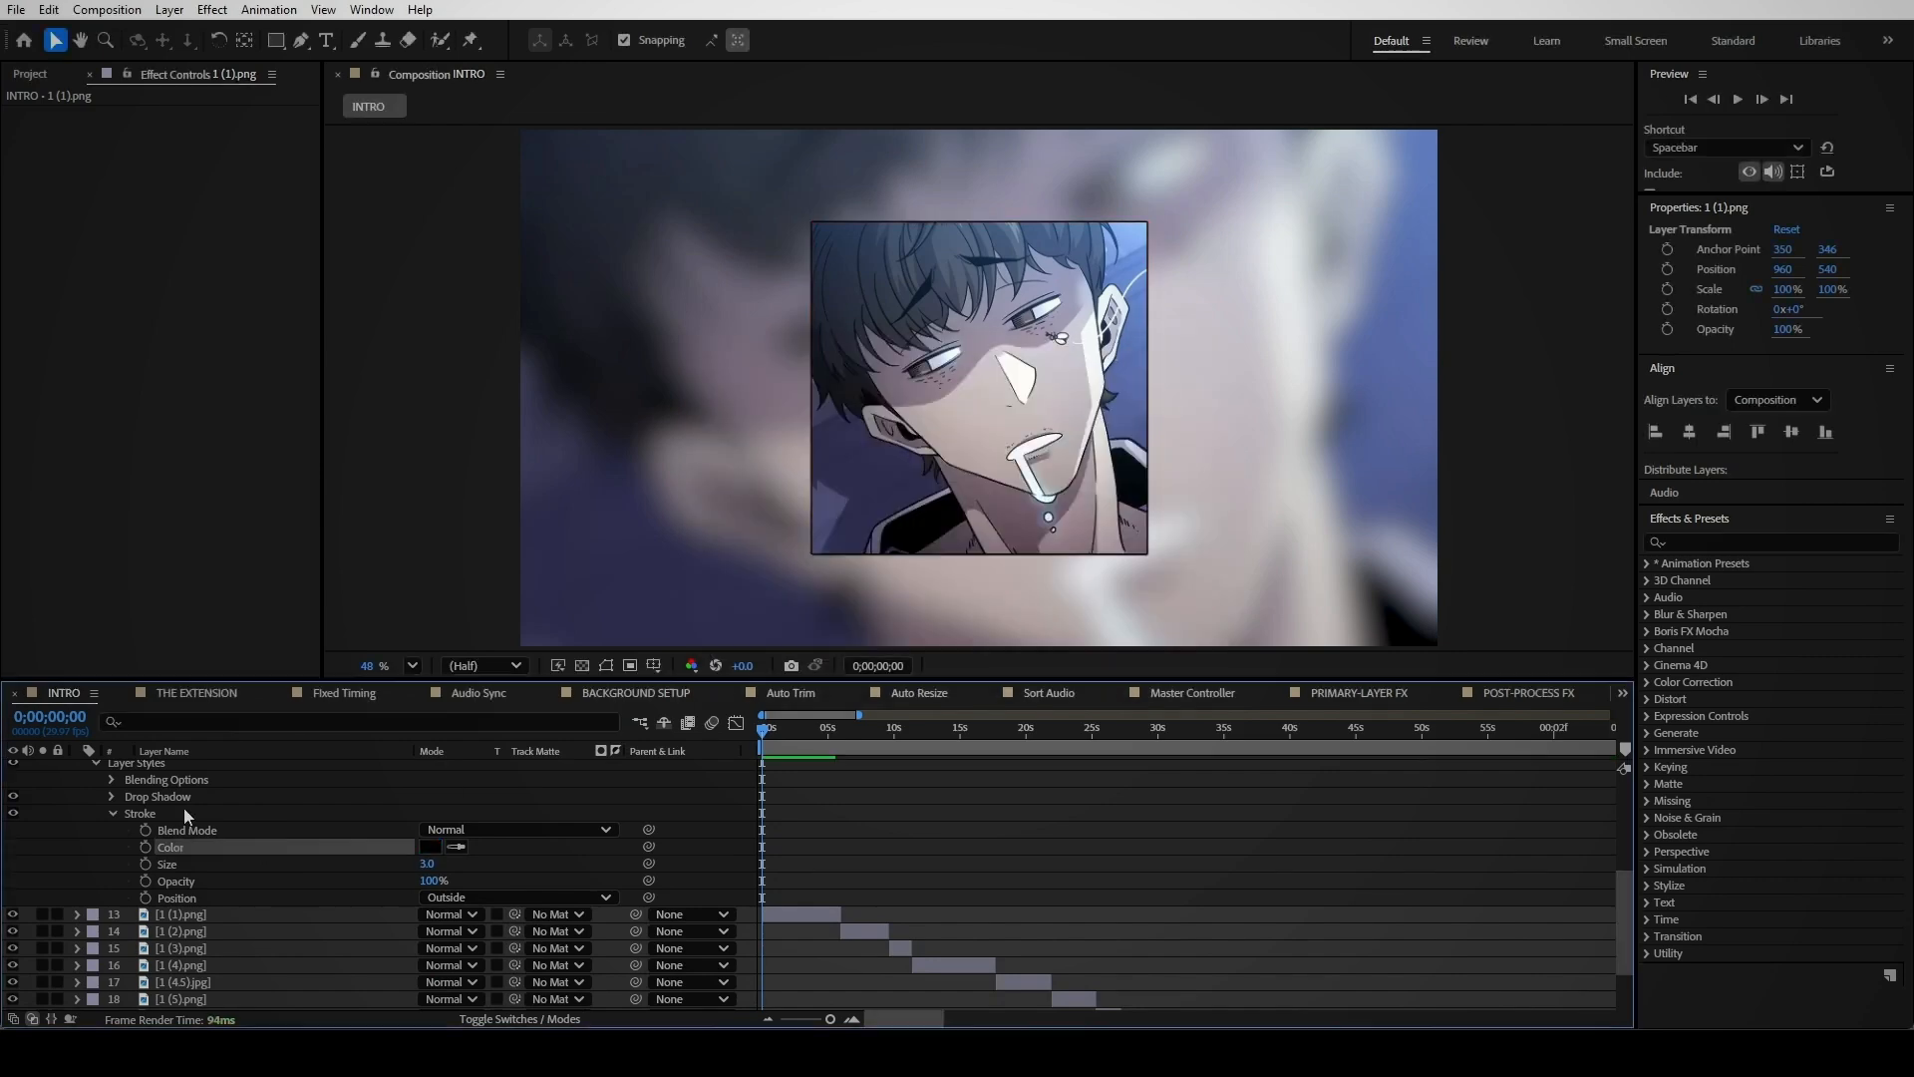
pyautogui.click(111, 797)
pyautogui.click(430, 829)
pyautogui.click(1157, 391)
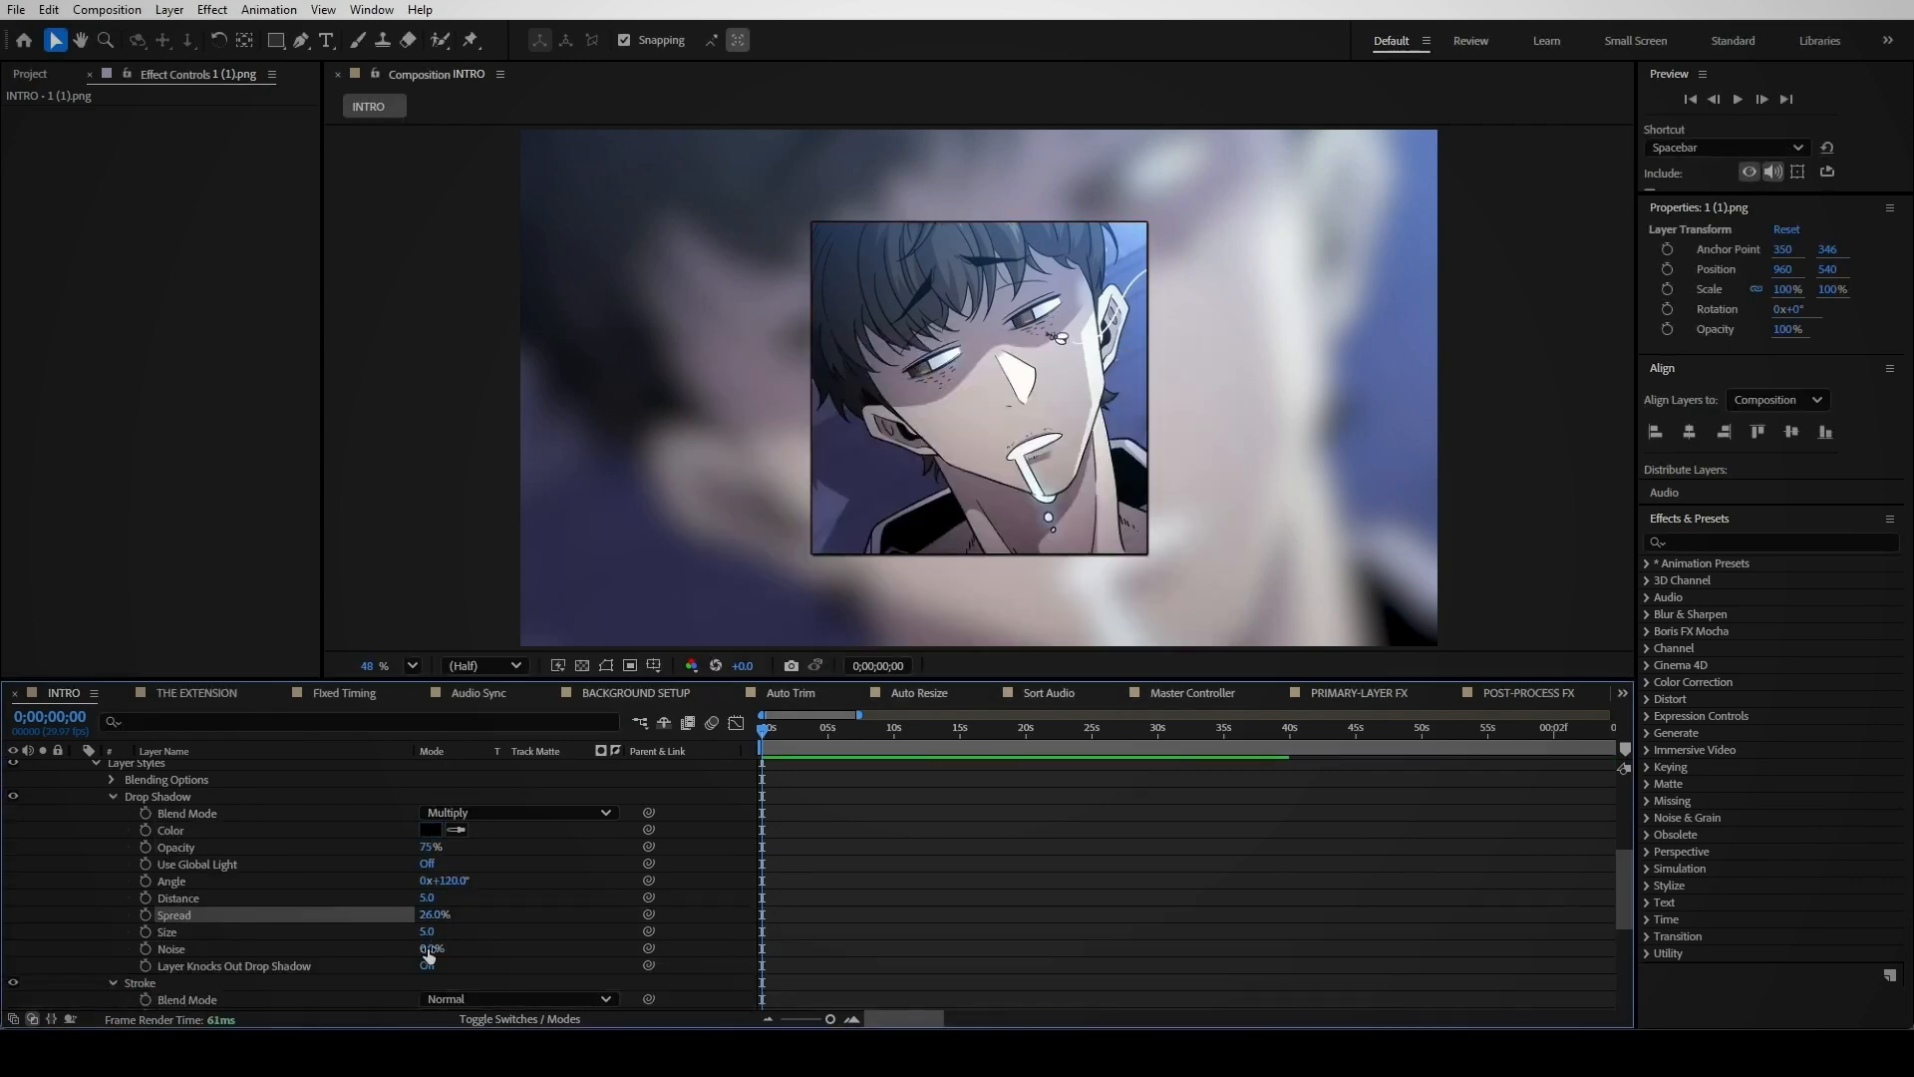
# Collapse all layers and select layer 12's layer styles for copying
pyautogui.hotkey('ctrl', 'a')
pyautogui.press('u')
pyautogui.scroll(2, 887, 902)
pyautogui.click(825, 873)
pyautogui.scroll(1, 100, 902)
pyautogui.click(80, 908)
pyautogui.click(140, 941)
pyautogui.click(79, 907)
# Paste layer 12's styles onto the panel layers from layer 14 downward
pyautogui.scroll(-2, 871, 884)
pyautogui.click(869, 881)
pyautogui.keyDown('shift'); pyautogui.click(1349, 1001); pyautogui.keyUp('shift')
pyautogui.hotkey('ctrl', 'v')
pyautogui.scroll(3, 1154, 865)
pyautogui.moveTo(817, 733); pyautogui.dragTo(810, 733)
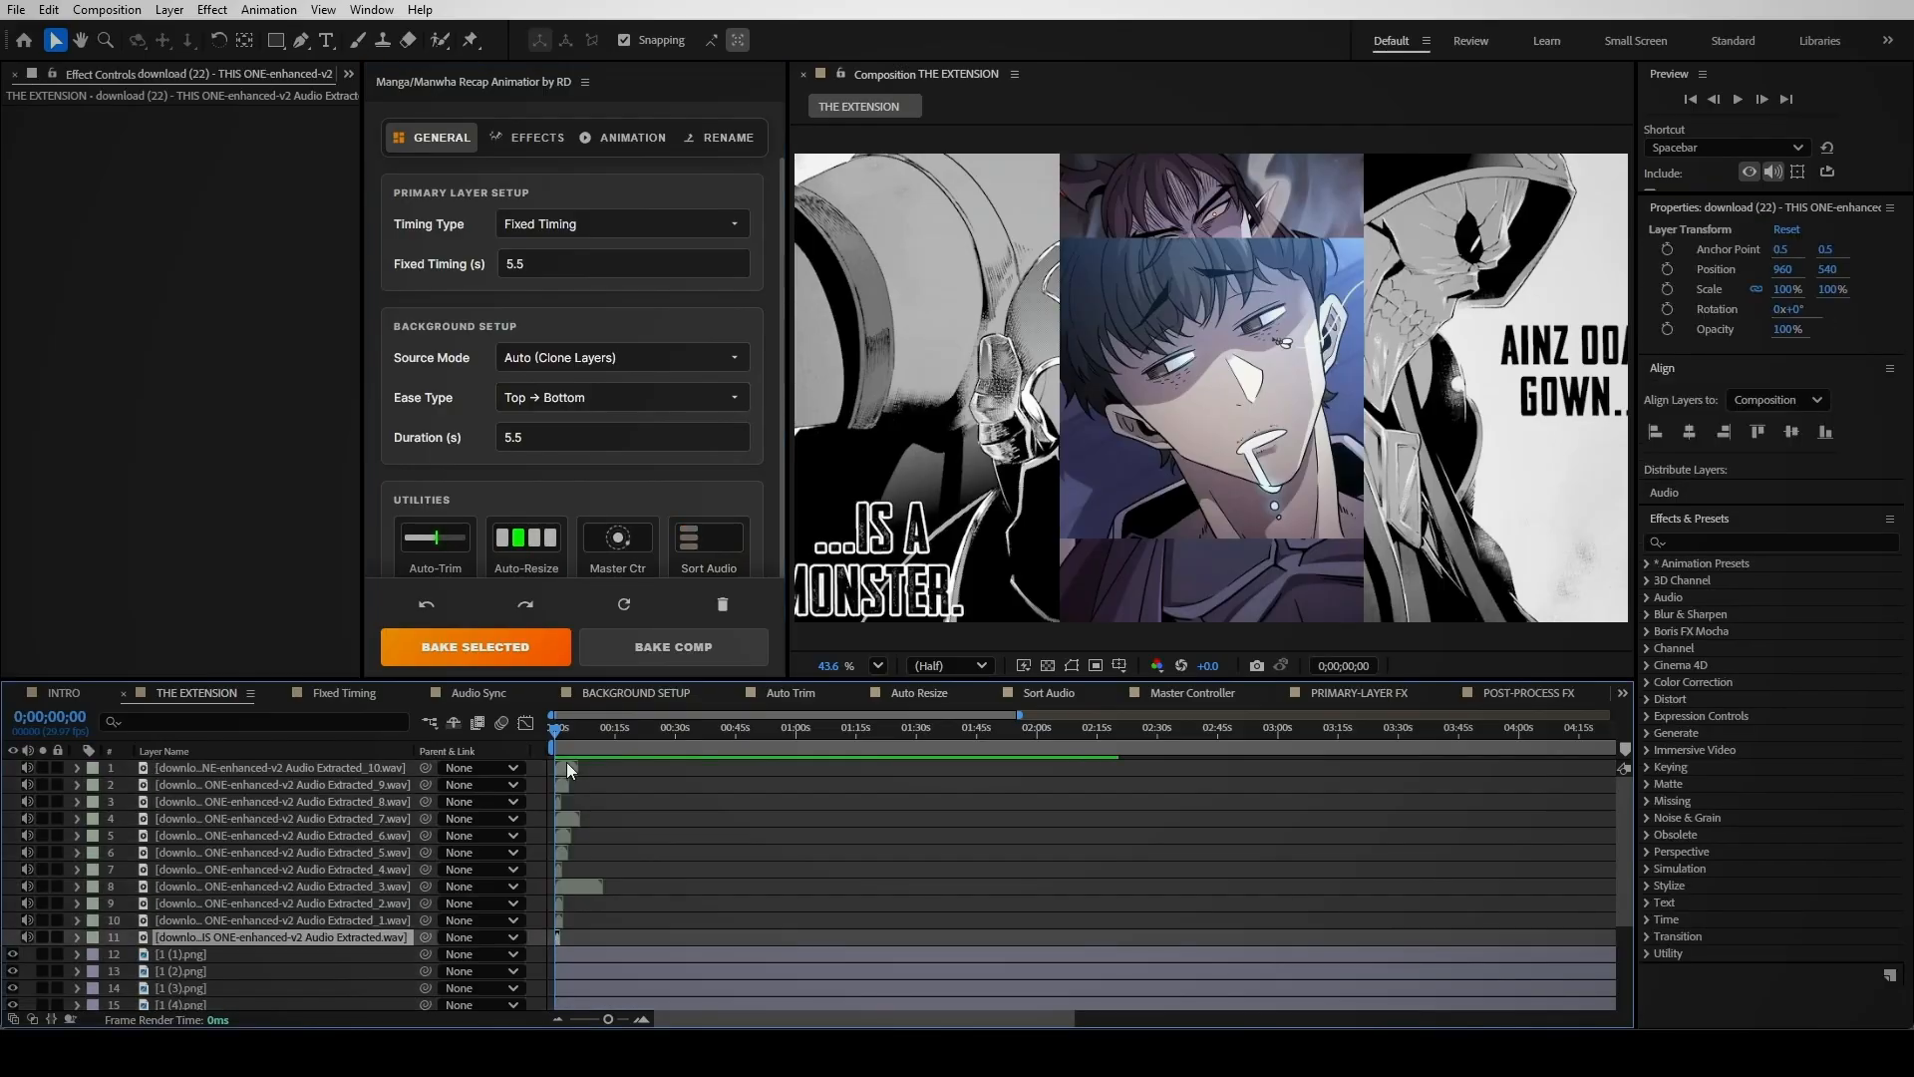
pyautogui.click(728, 136)
# Tag panel layers 12–23 with Recap Animator names and resize them to match 001_G2
pyautogui.click(630, 202)
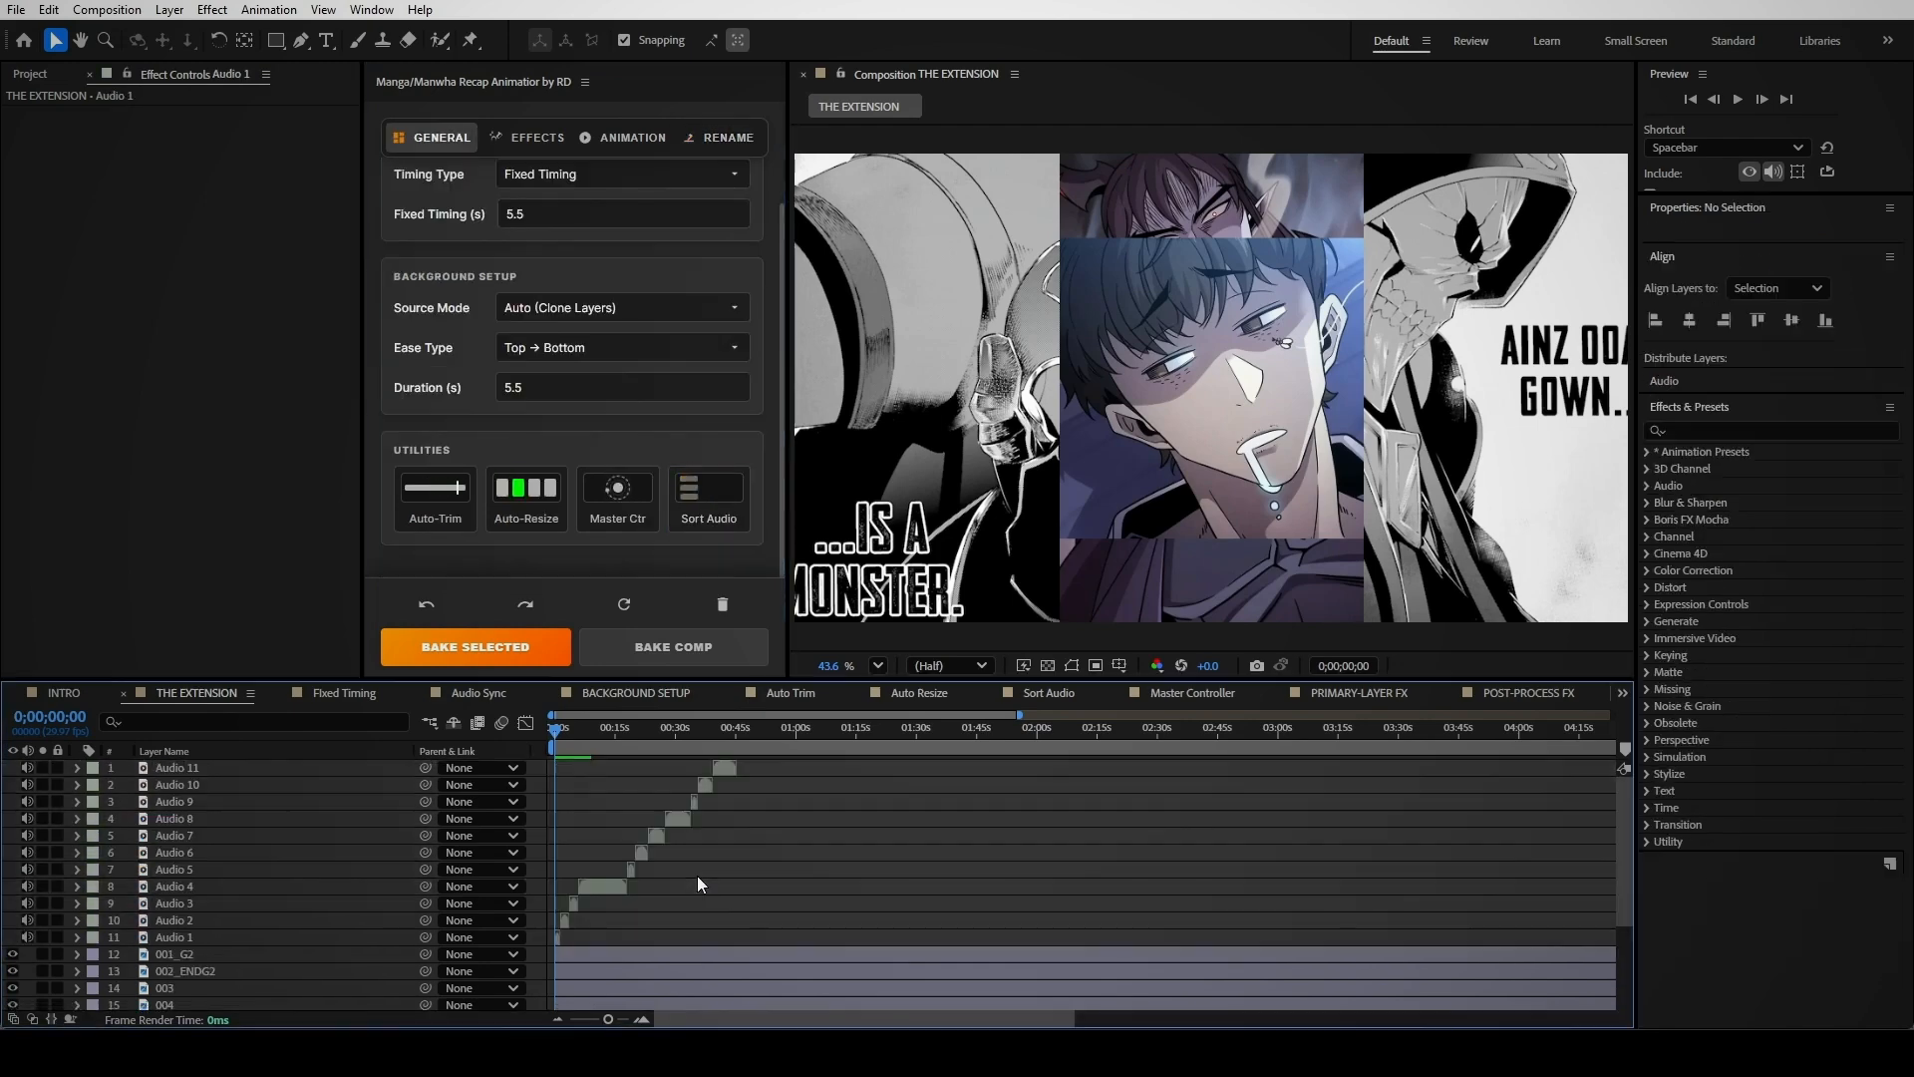
pyautogui.click(527, 354)
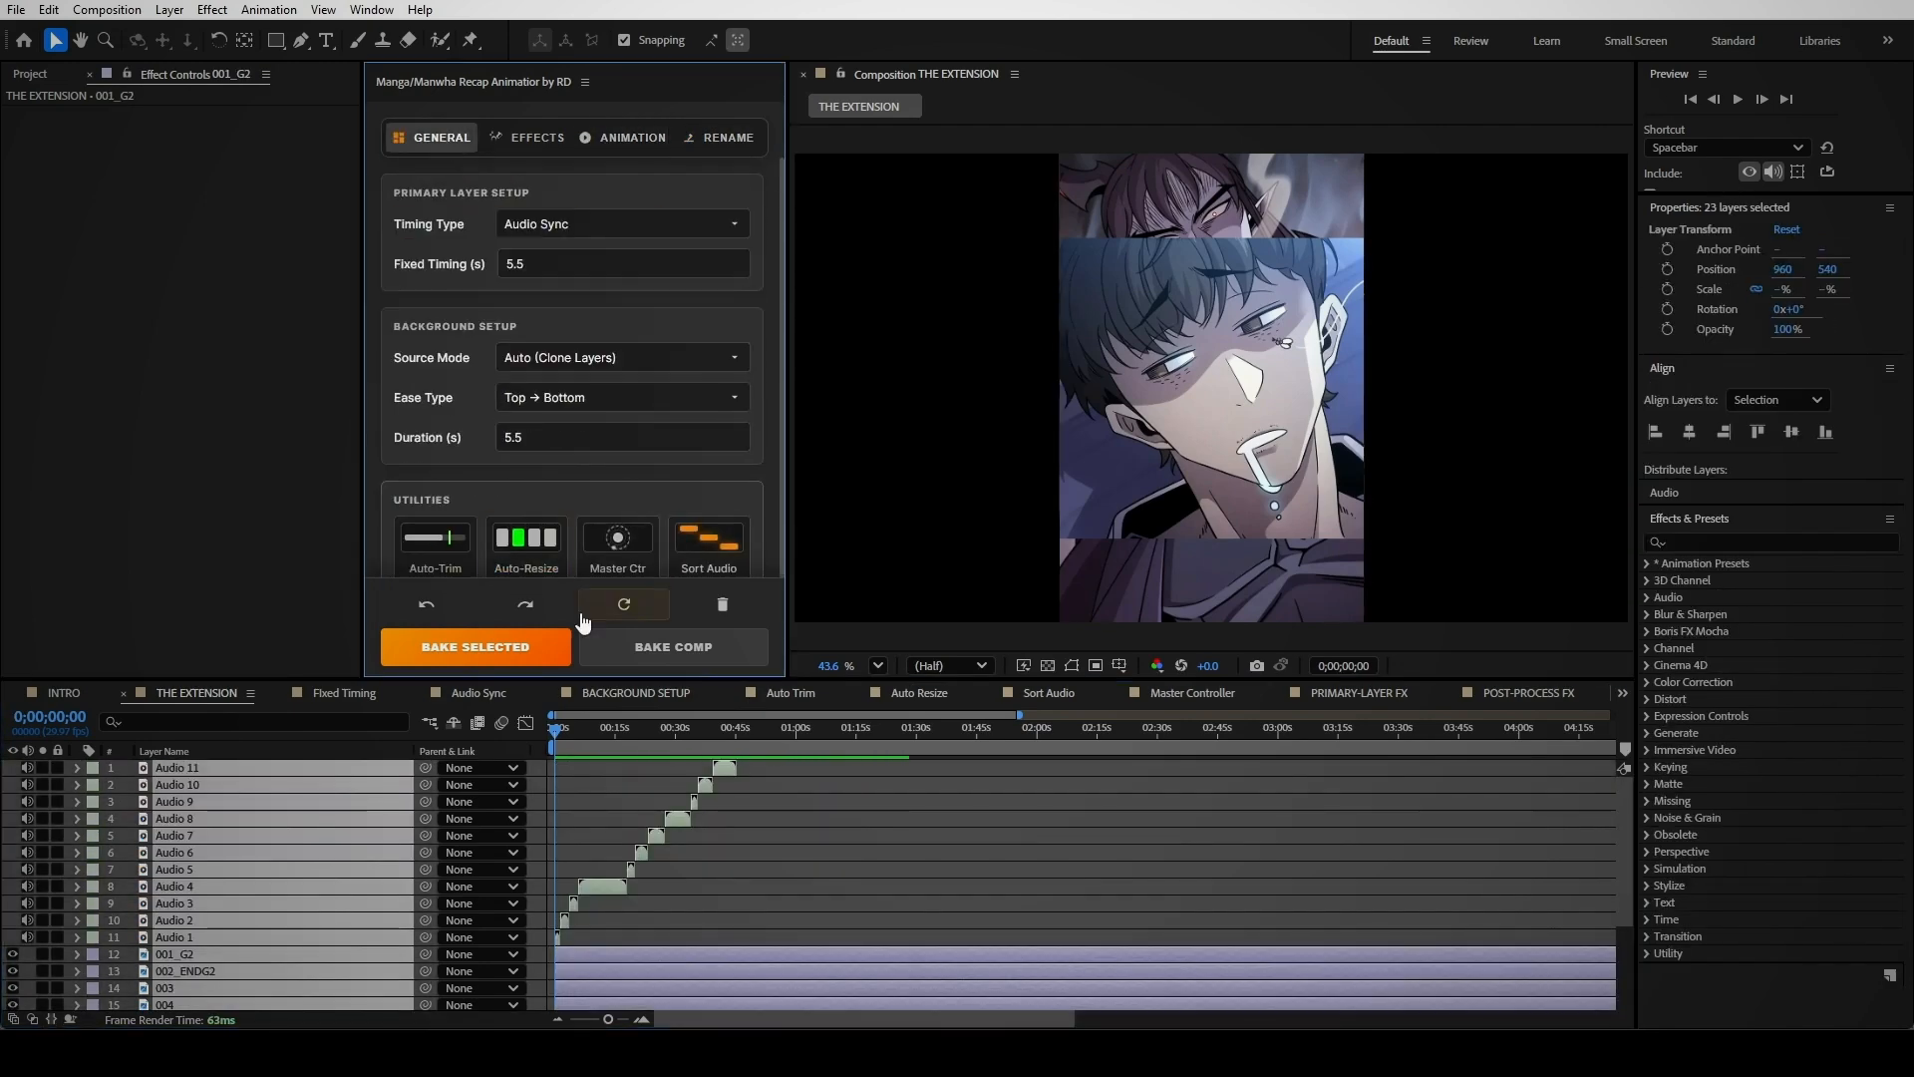
pyautogui.click(651, 643)
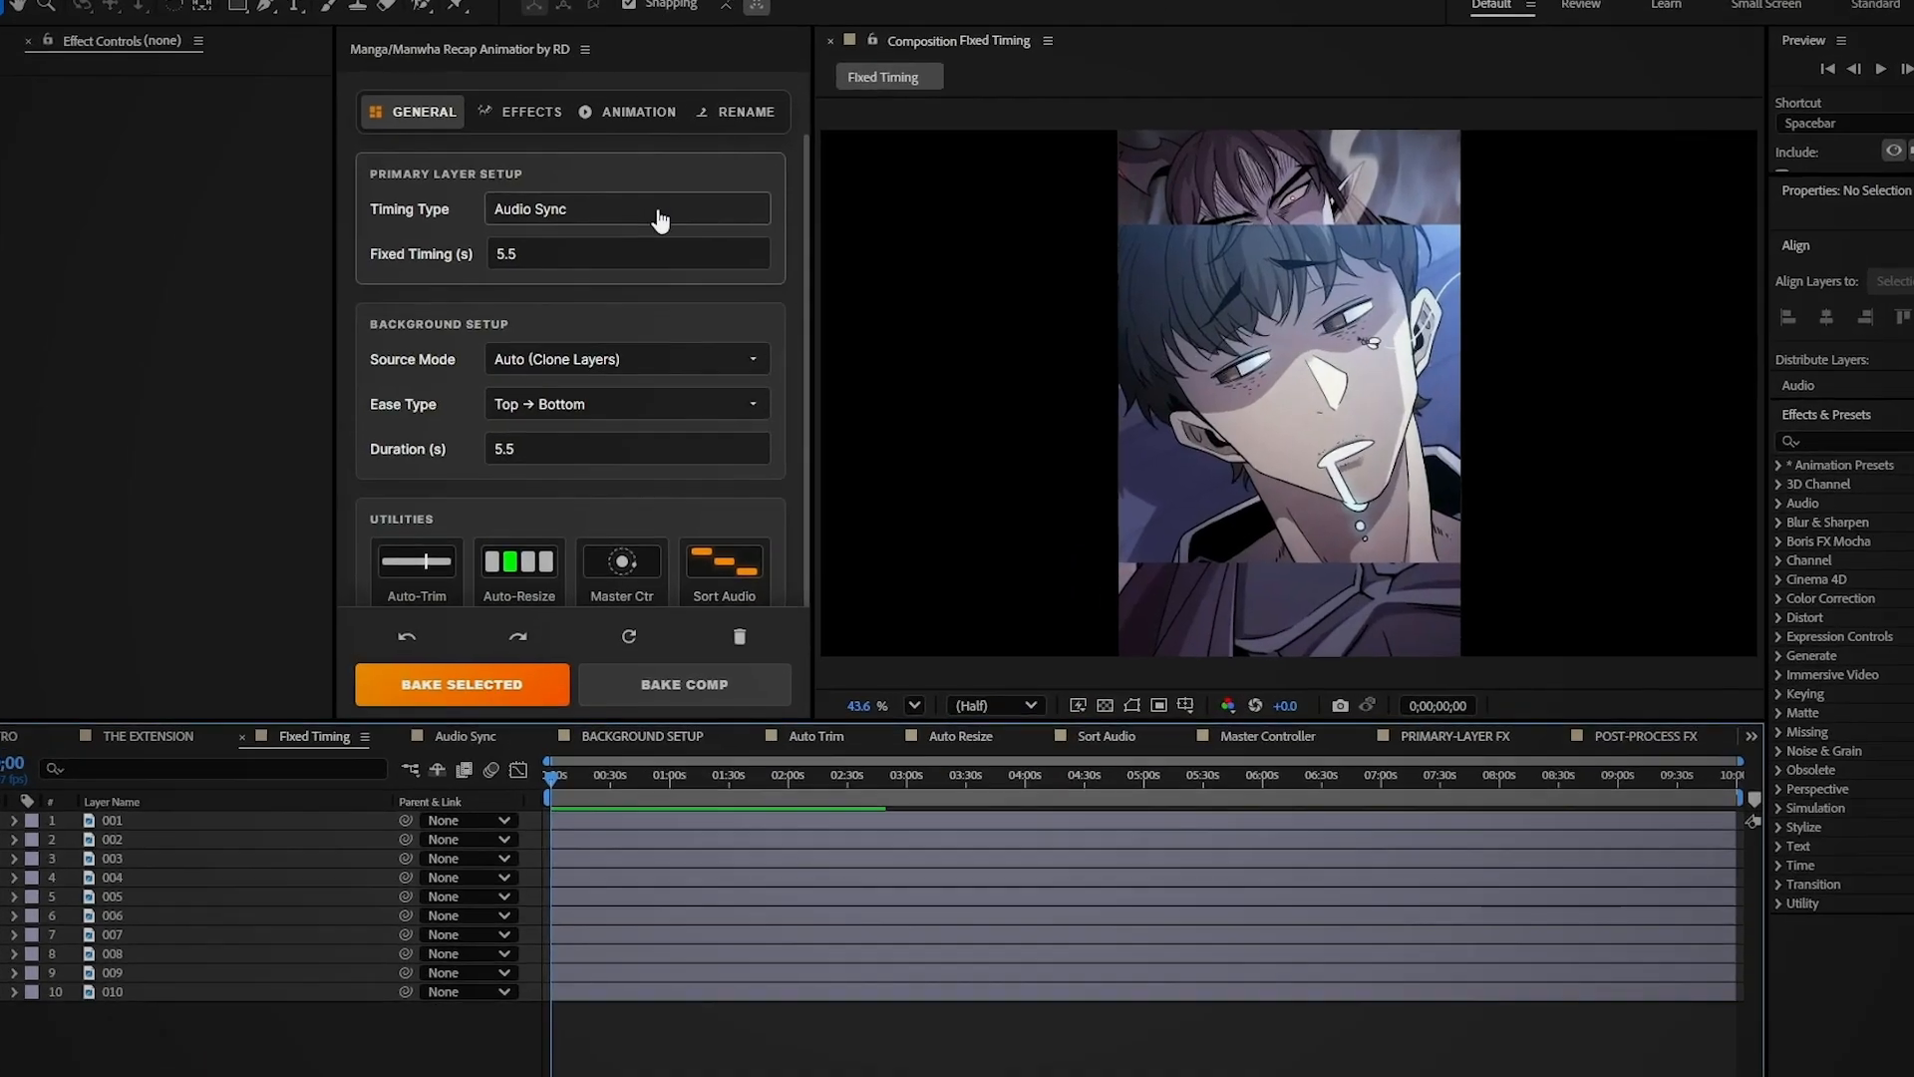
# Set Recap Animator timing to Fixed Timing at 5 seconds per panel, then zoom the timeline in
pyautogui.click(654, 221)
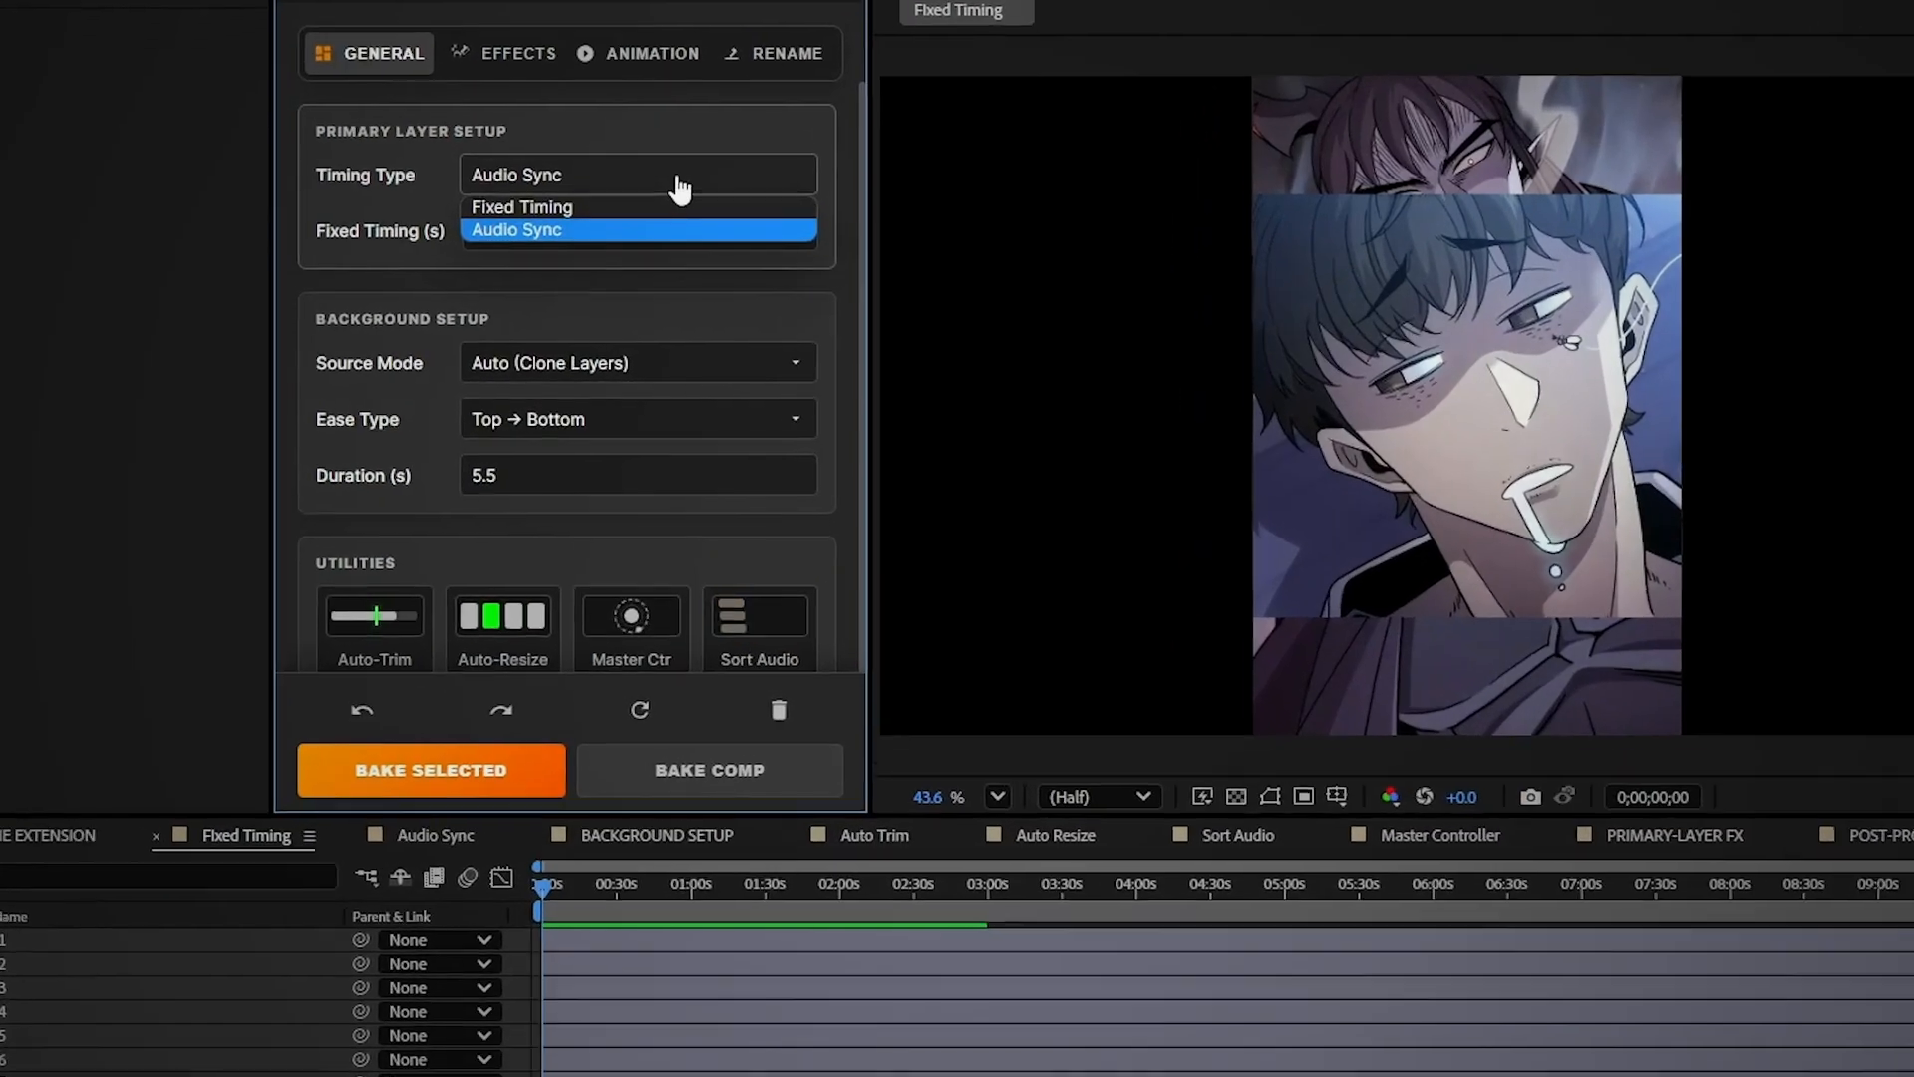
pyautogui.click(621, 200)
pyautogui.click(566, 221)
pyautogui.write('5')
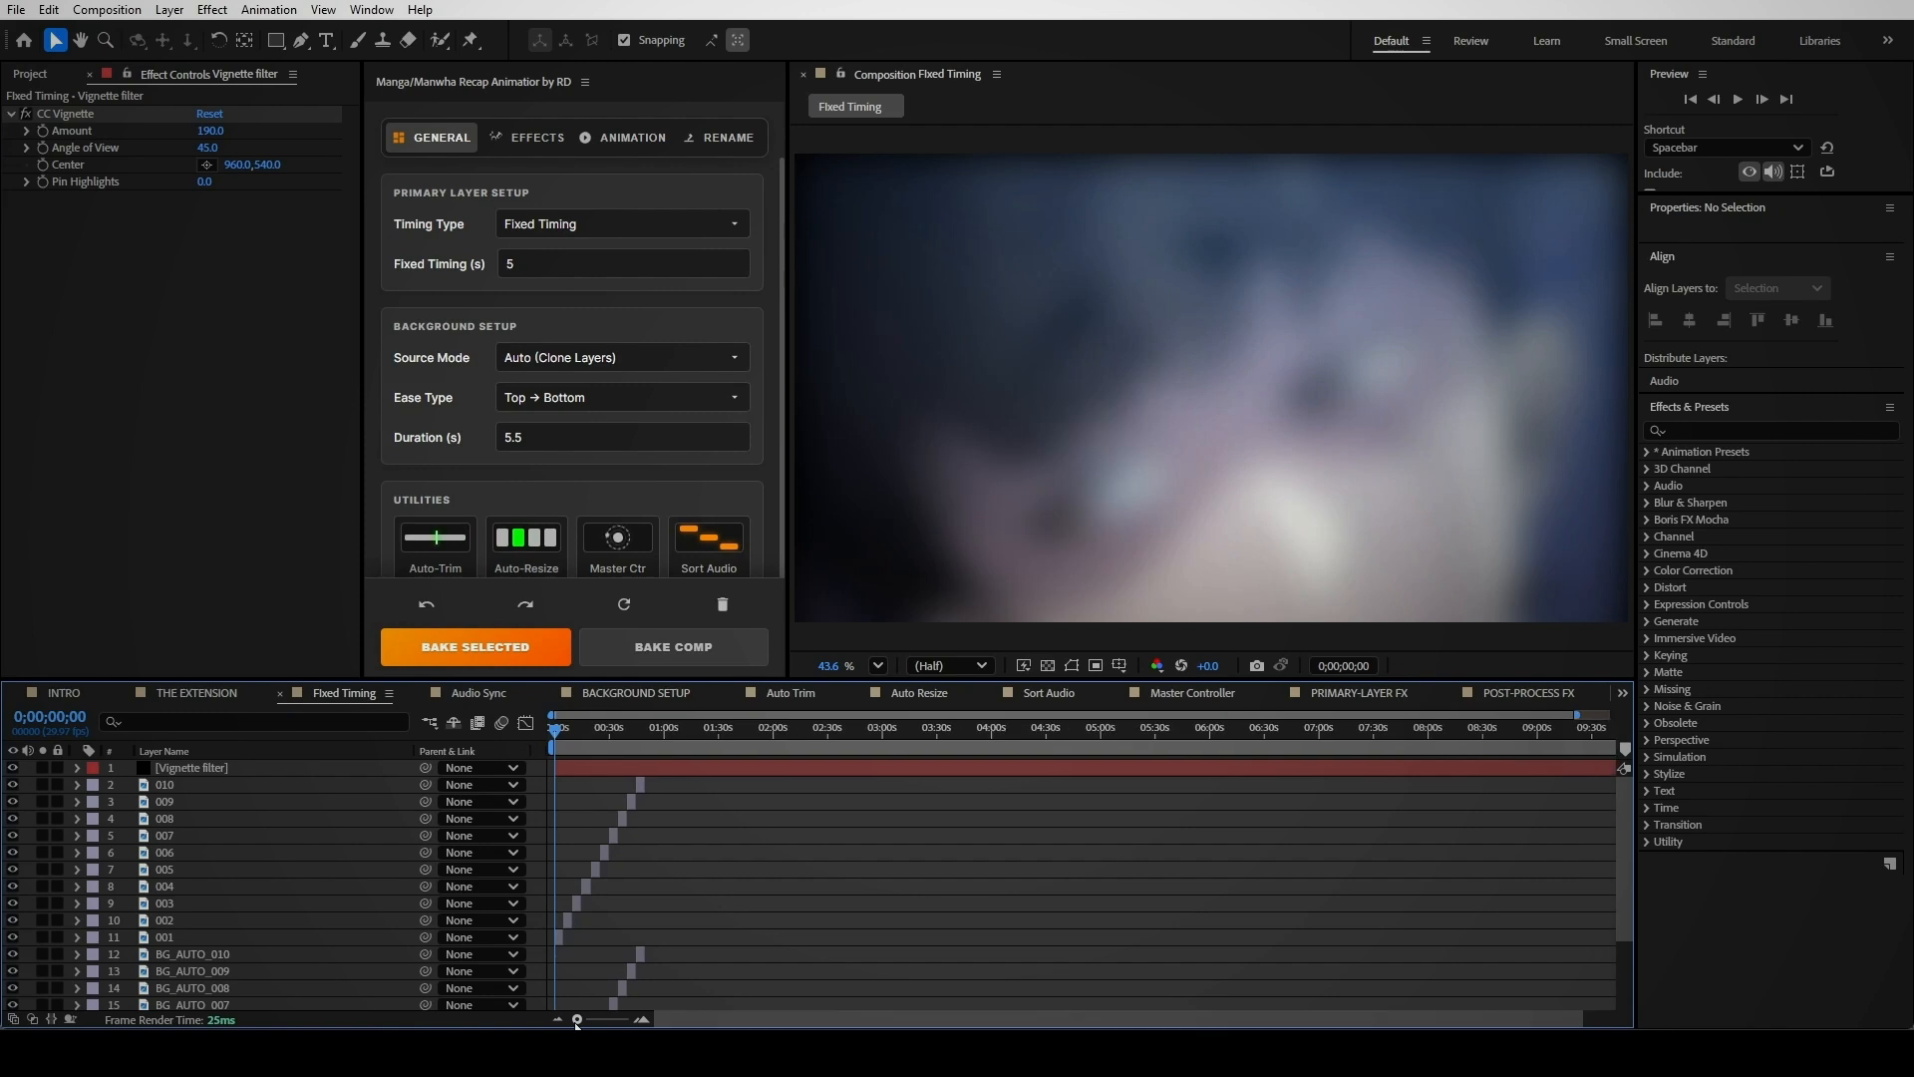
pyautogui.press('=')
pyautogui.press('=')
pyautogui.press('=')
pyautogui.press('=')
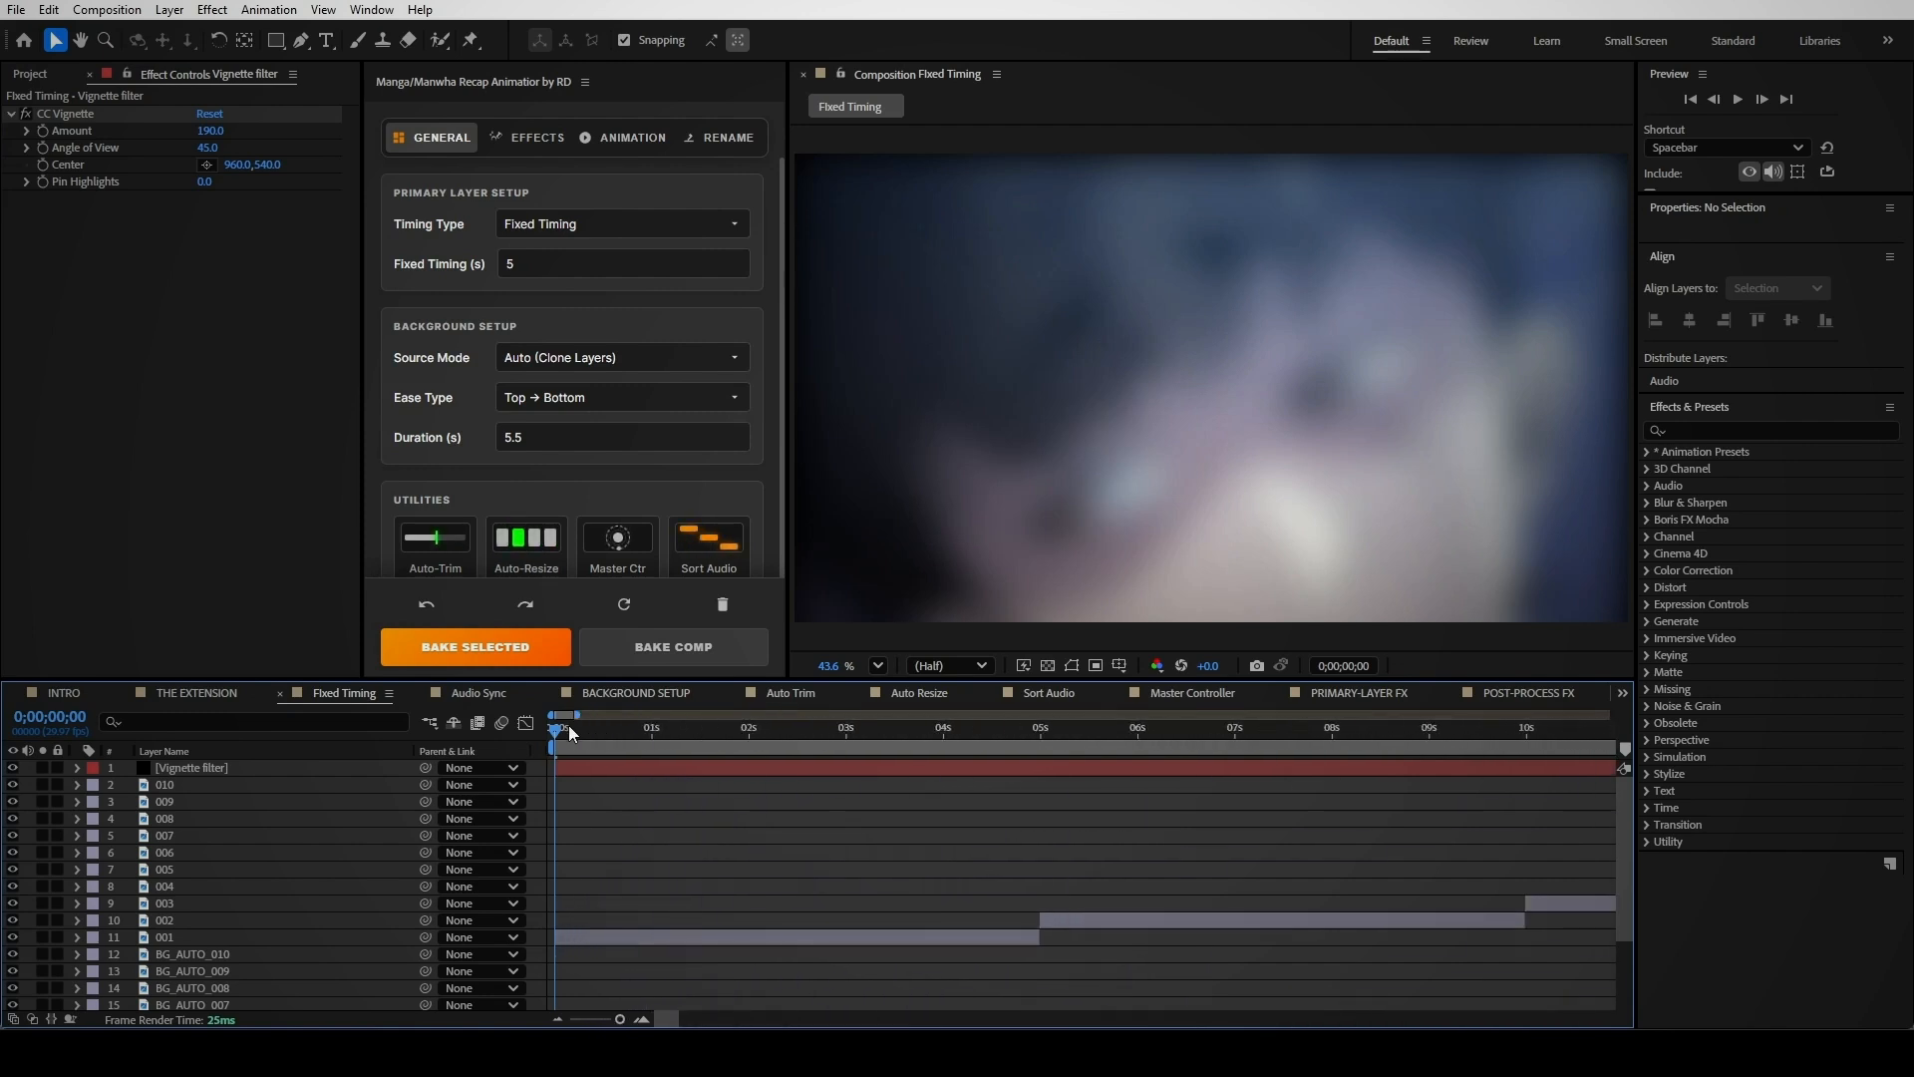
# Bake the Audio Sync comp with Audio Sync timing and zoom the timeline to inspect the clips
pyautogui.click(478, 692)
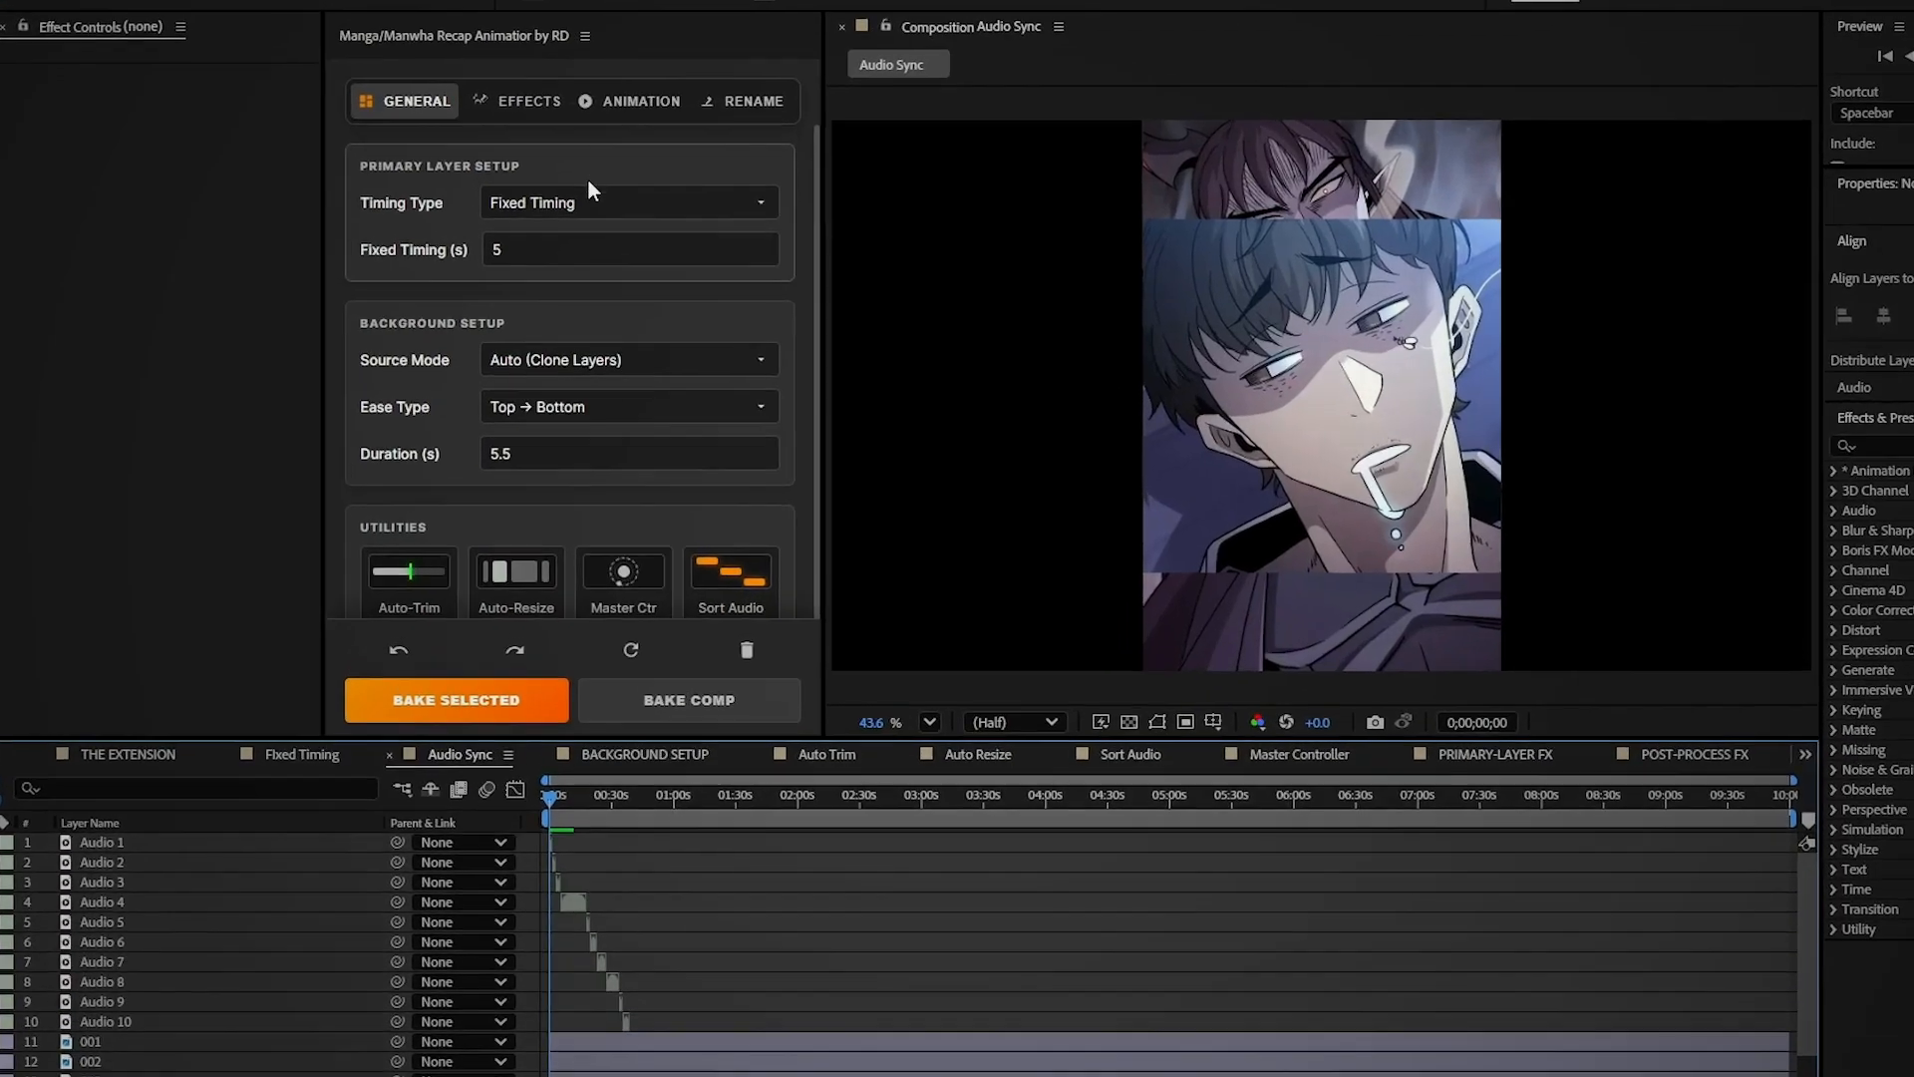
pyautogui.click(583, 225)
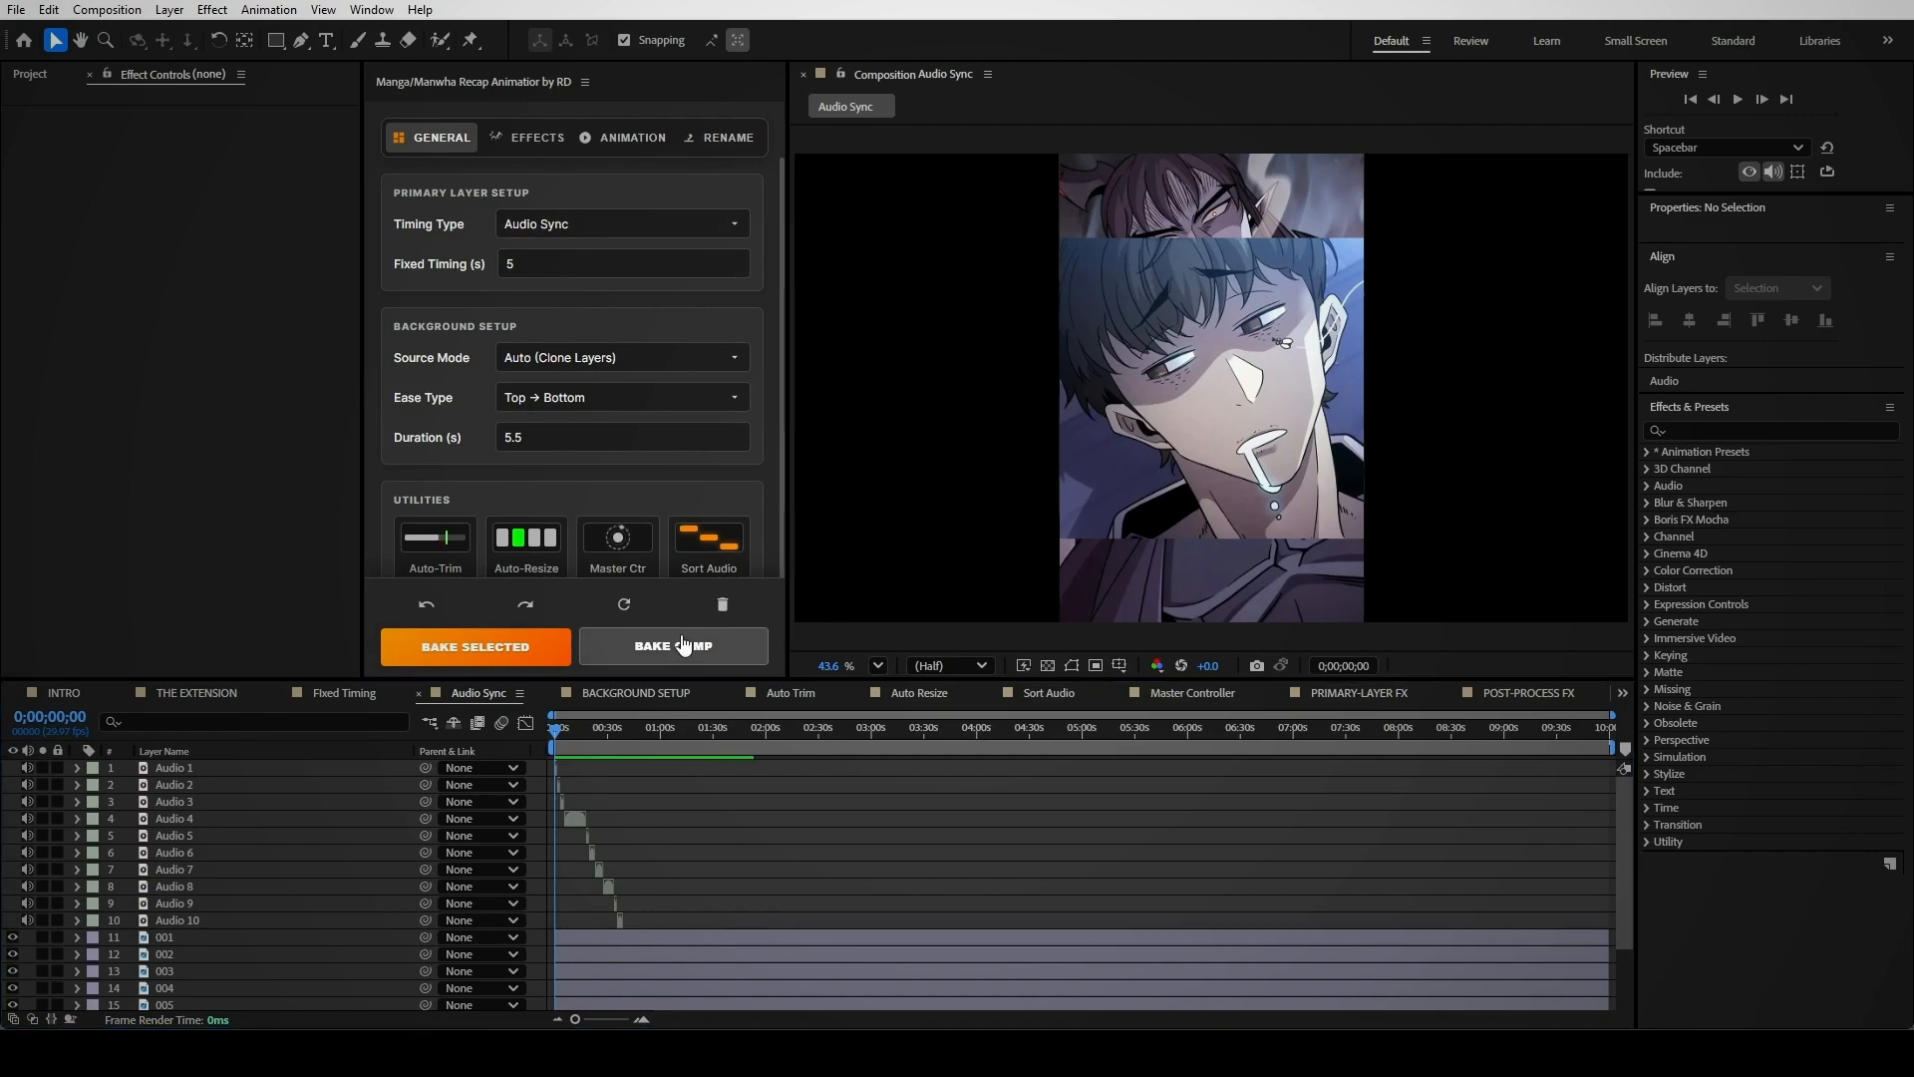
pyautogui.click(681, 672)
pyautogui.scroll(-5, 704, 885)
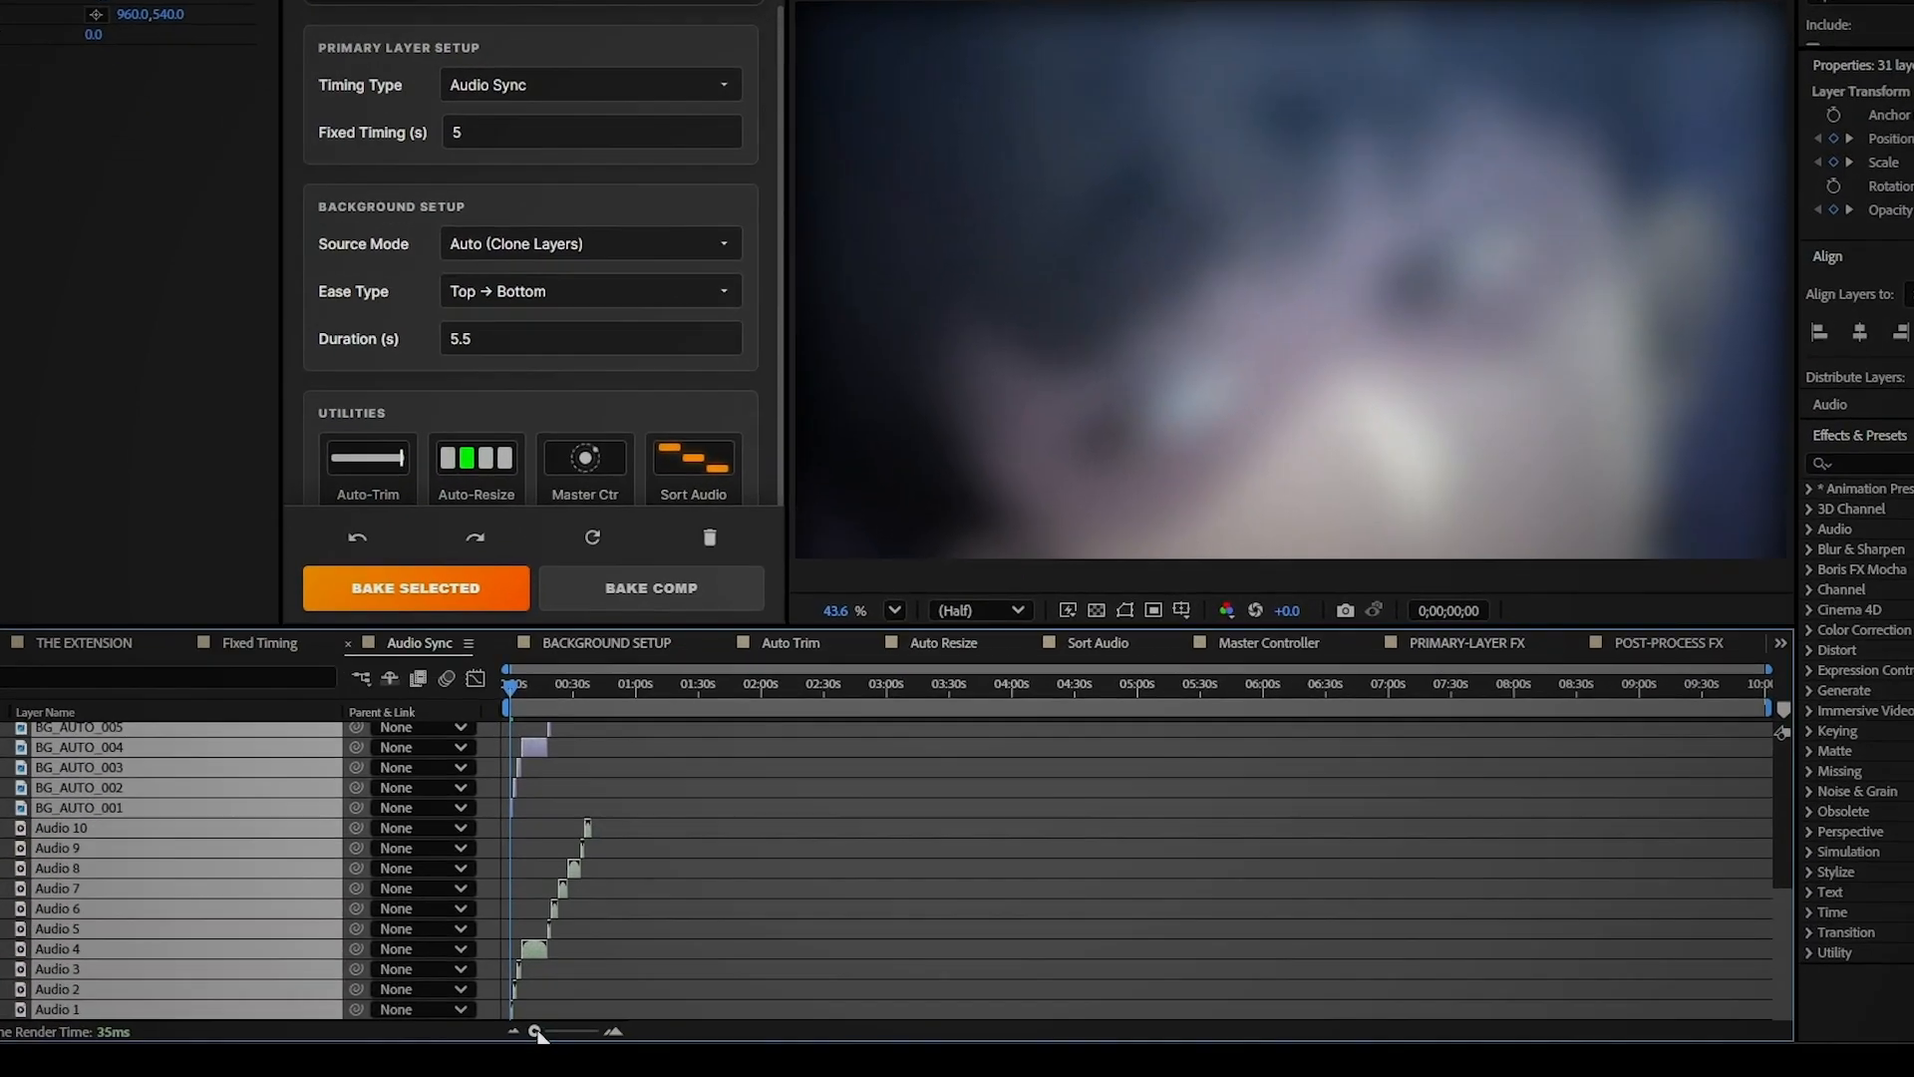
pyautogui.moveTo(576, 1019); pyautogui.dragTo(608, 1019)
pyautogui.moveTo(452, 1072); pyautogui.dragTo(472, 1072)
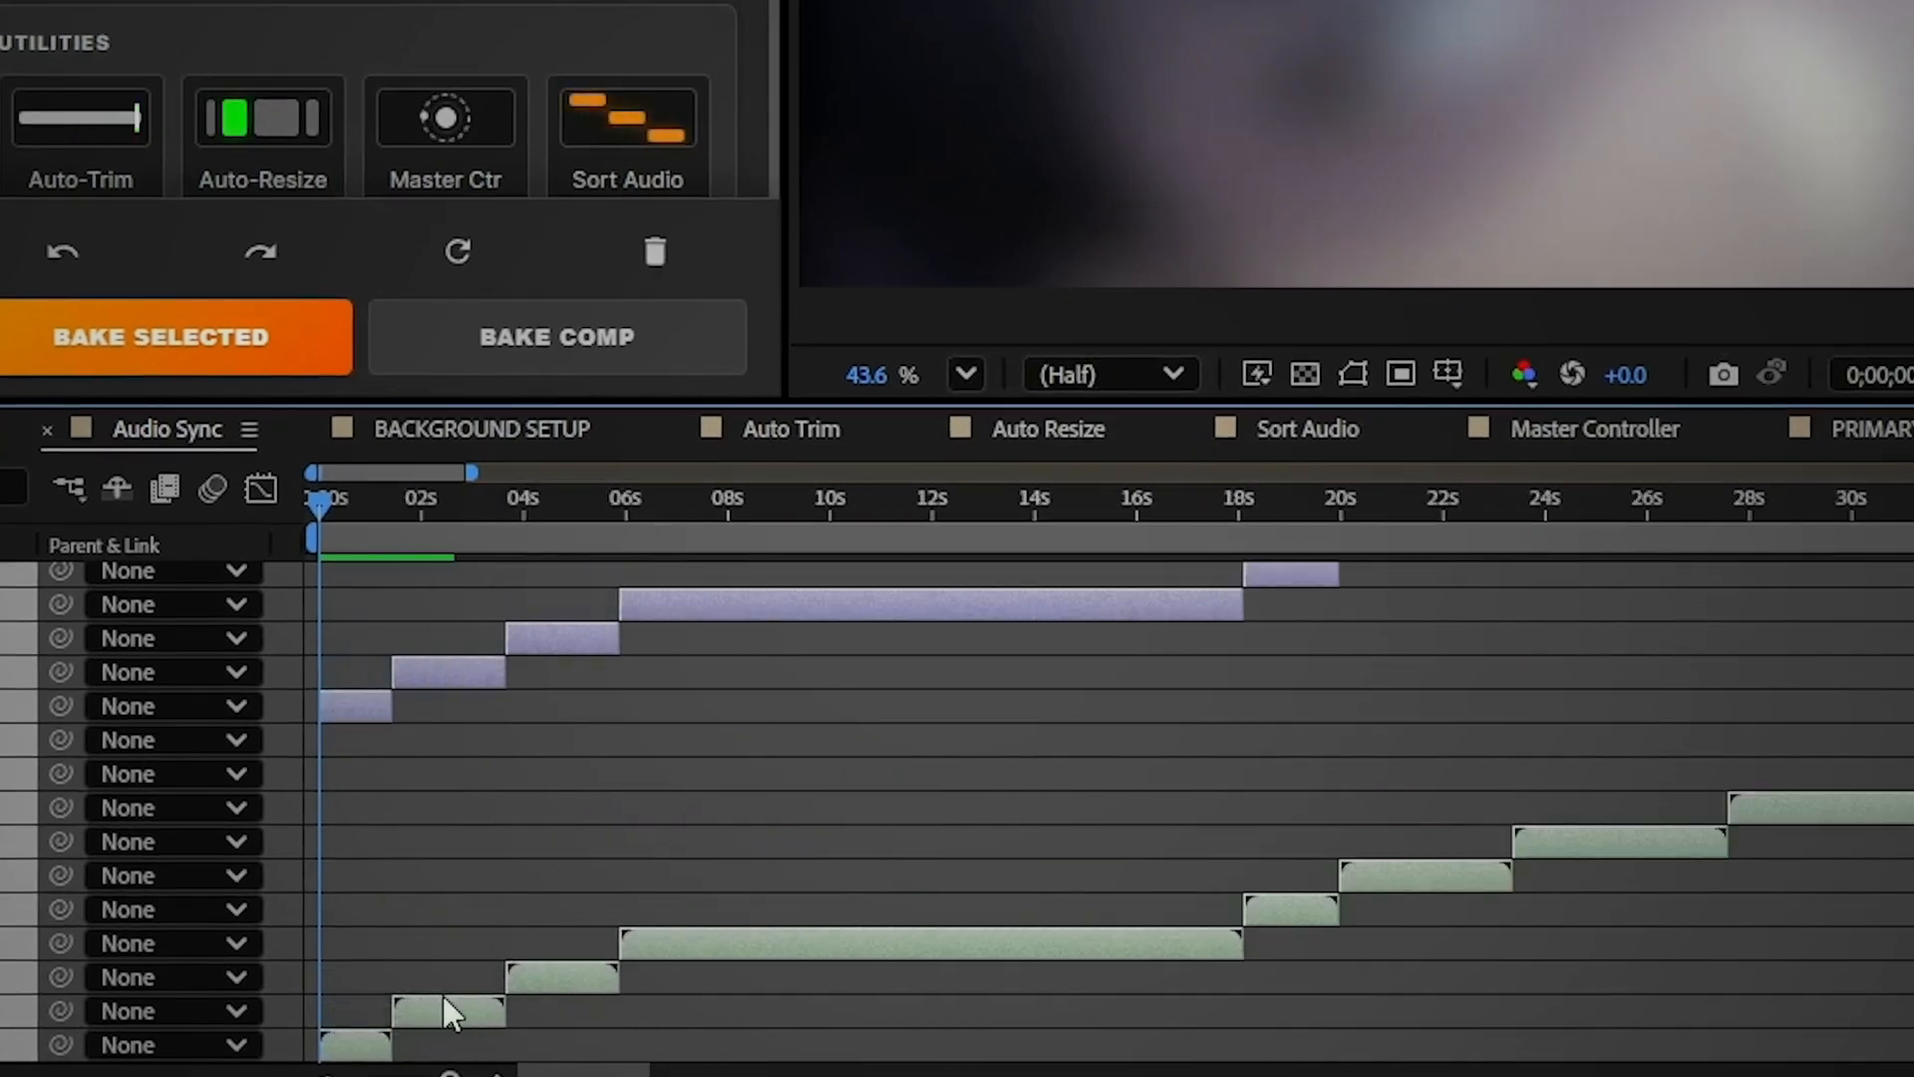
pyautogui.click(430, 964)
pyautogui.moveTo(325, 504); pyautogui.dragTo(607, 540)
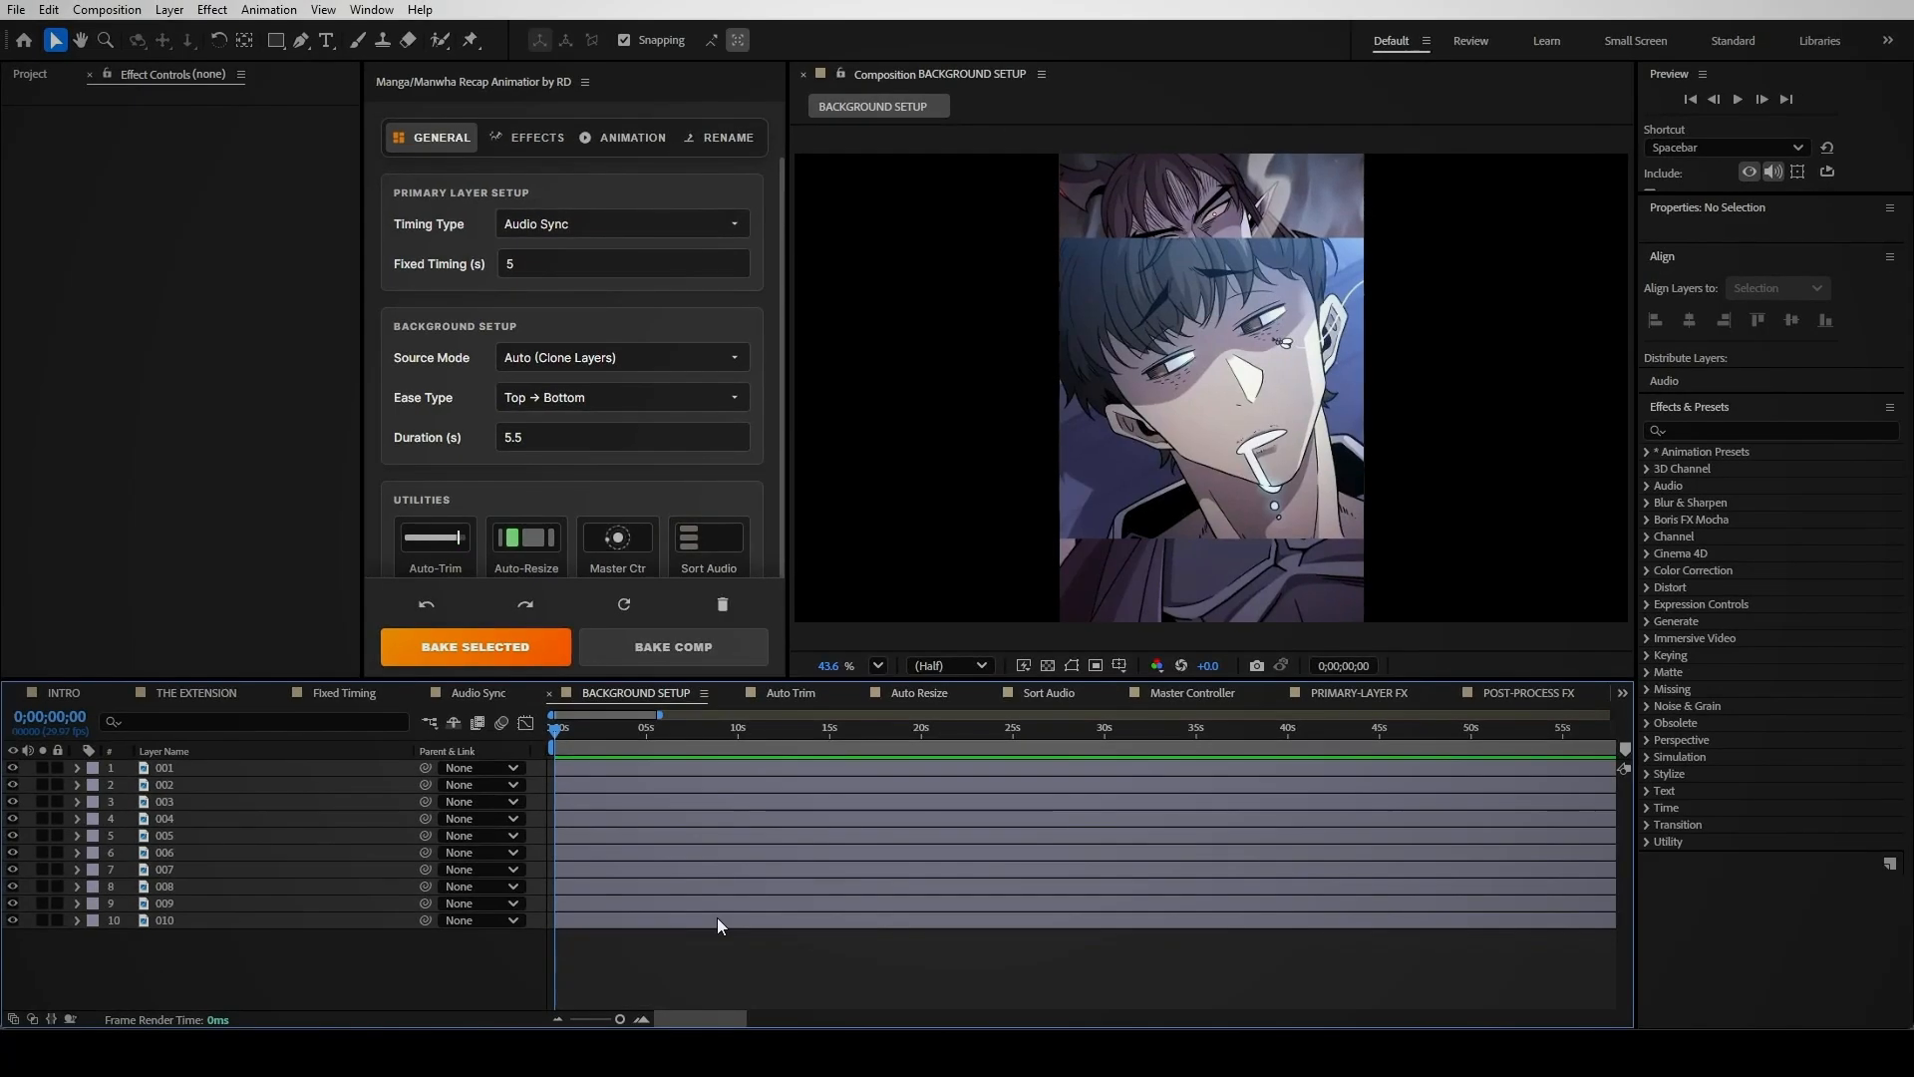
pyautogui.click(655, 357)
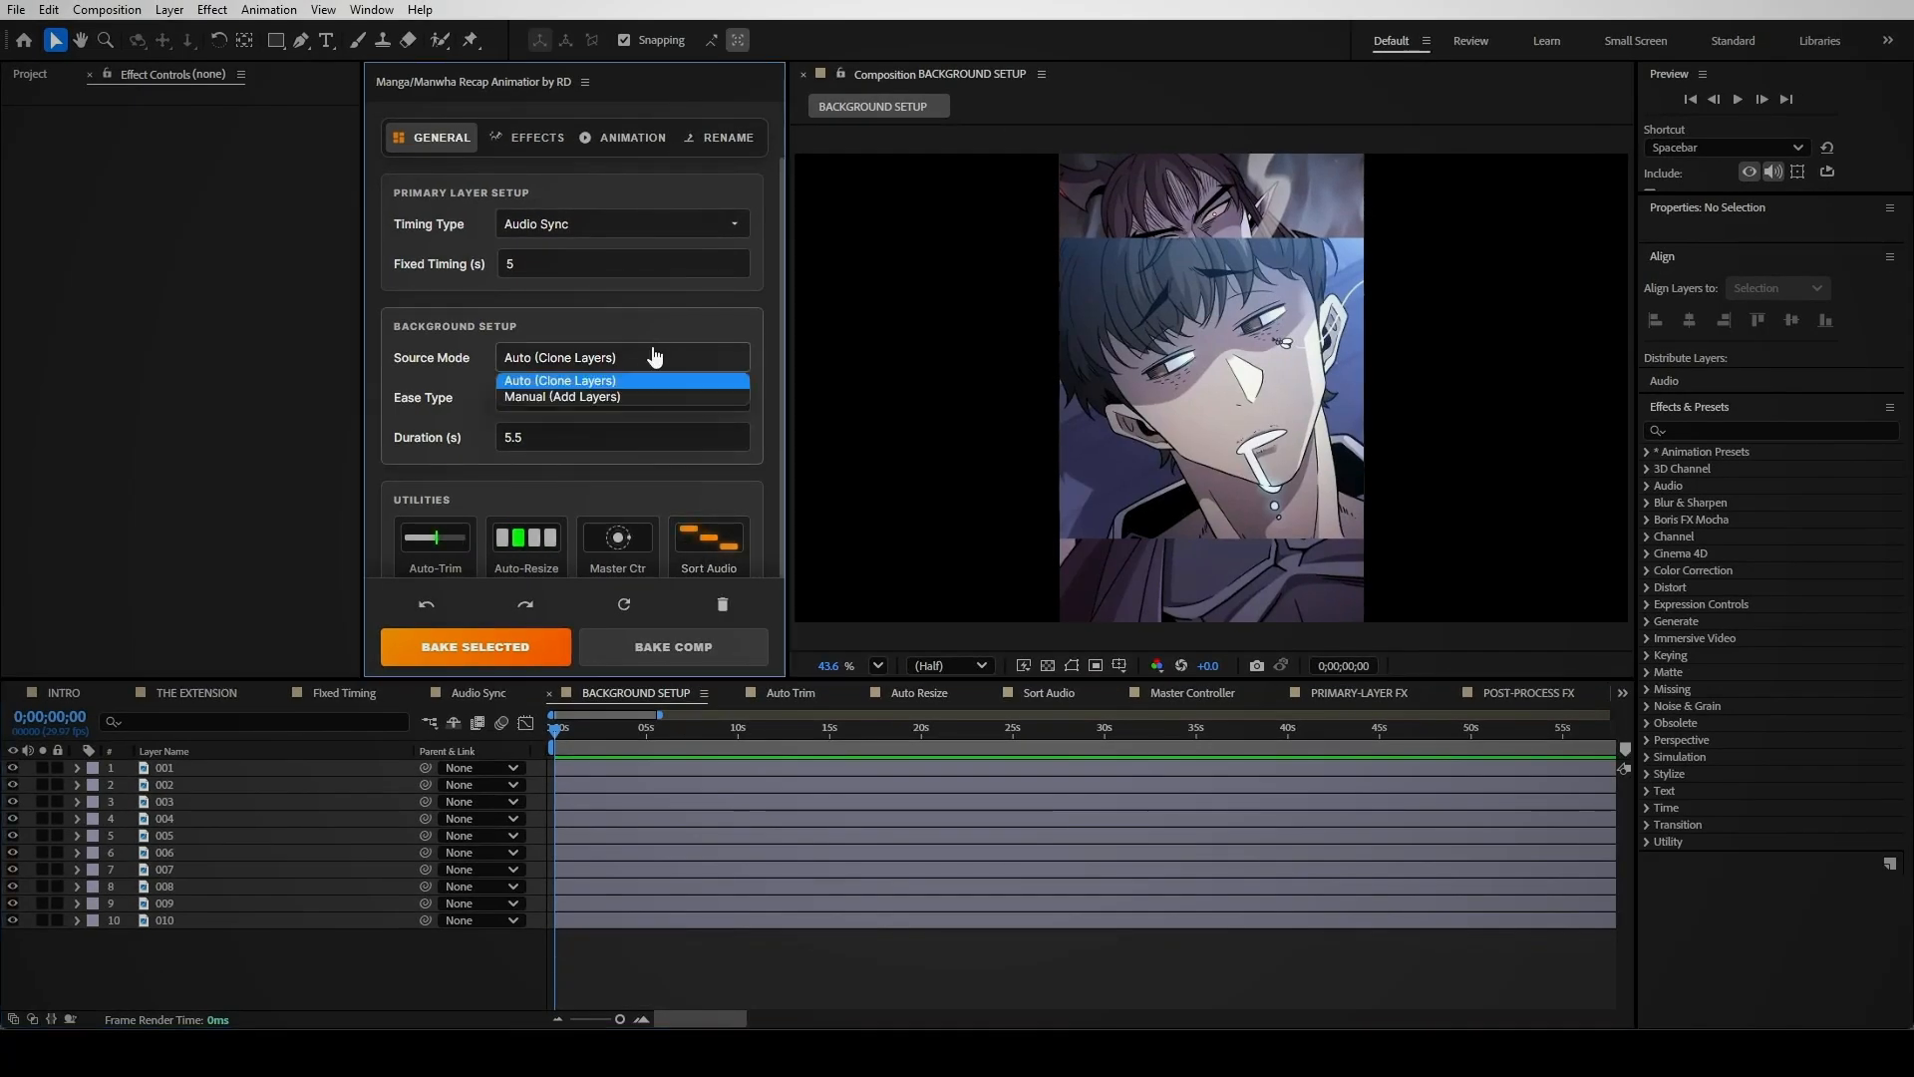
pyautogui.click(612, 381)
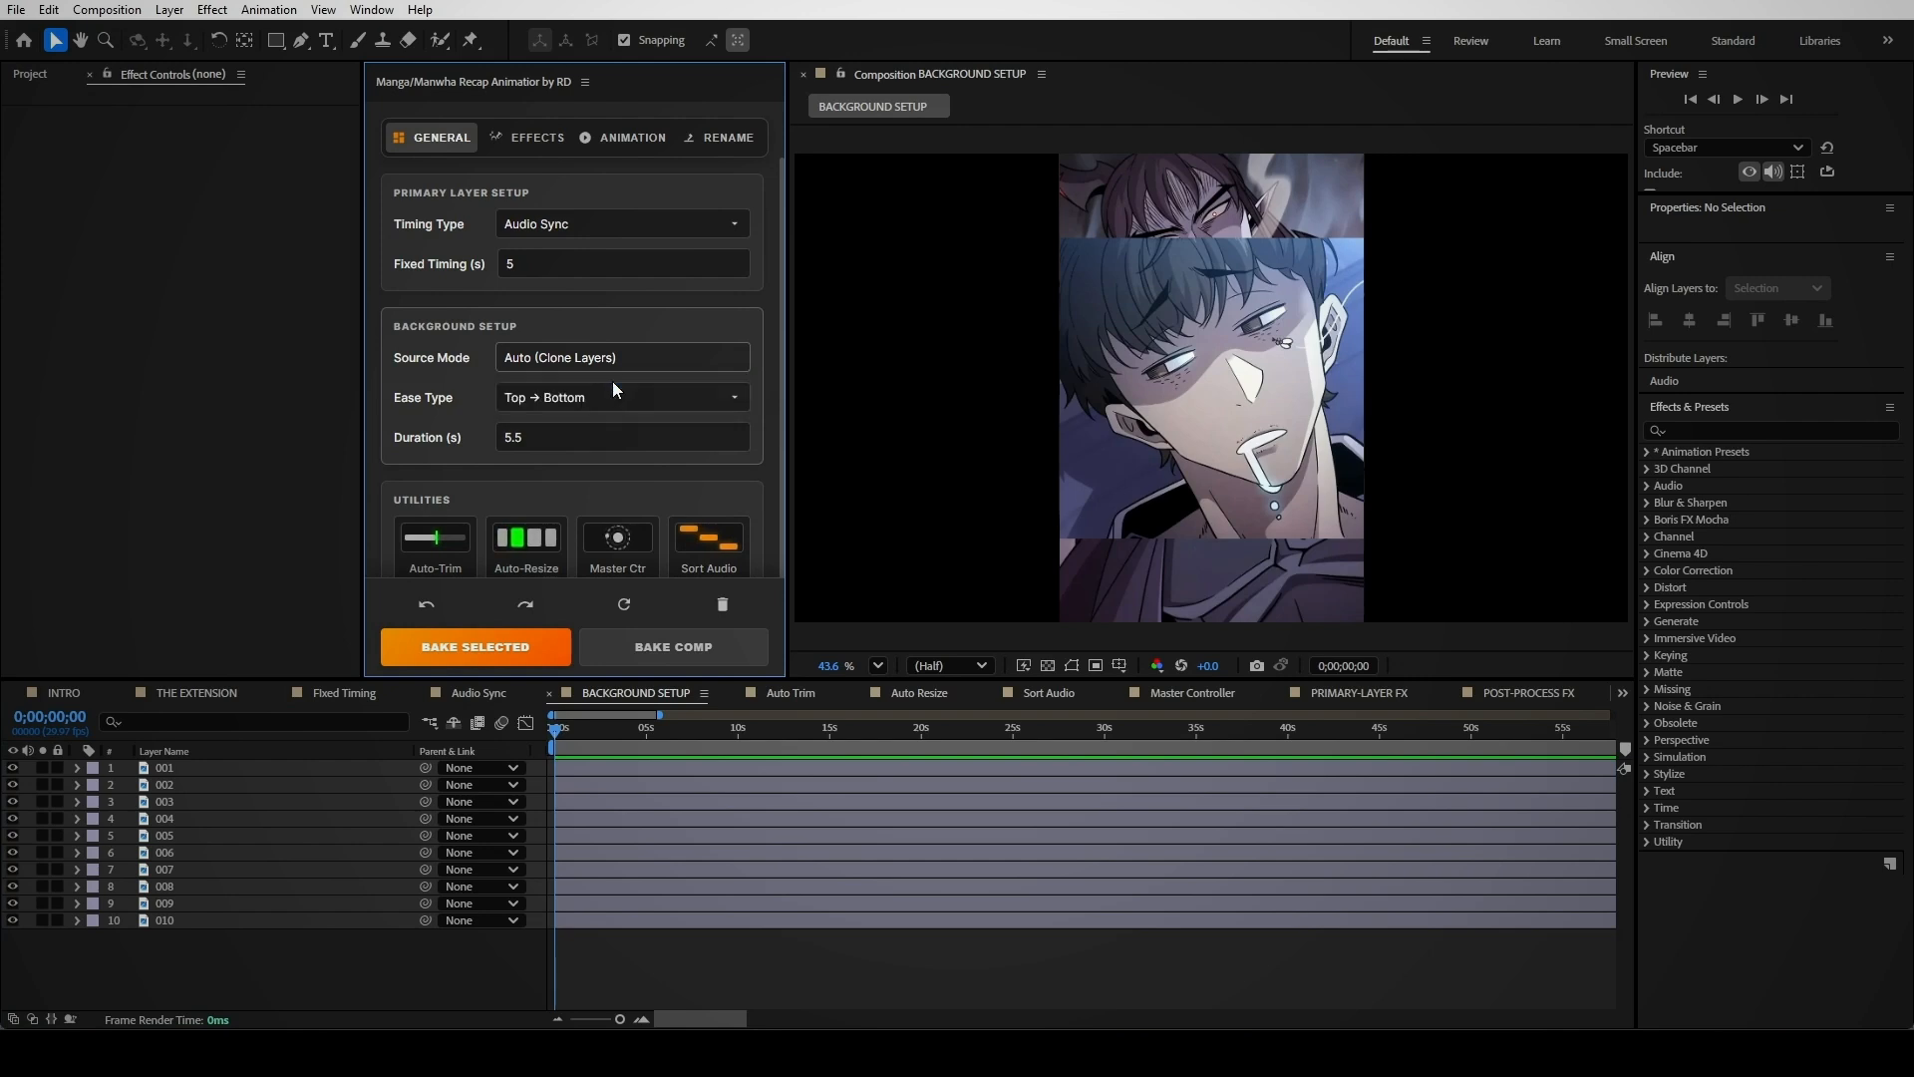
pyautogui.click(666, 648)
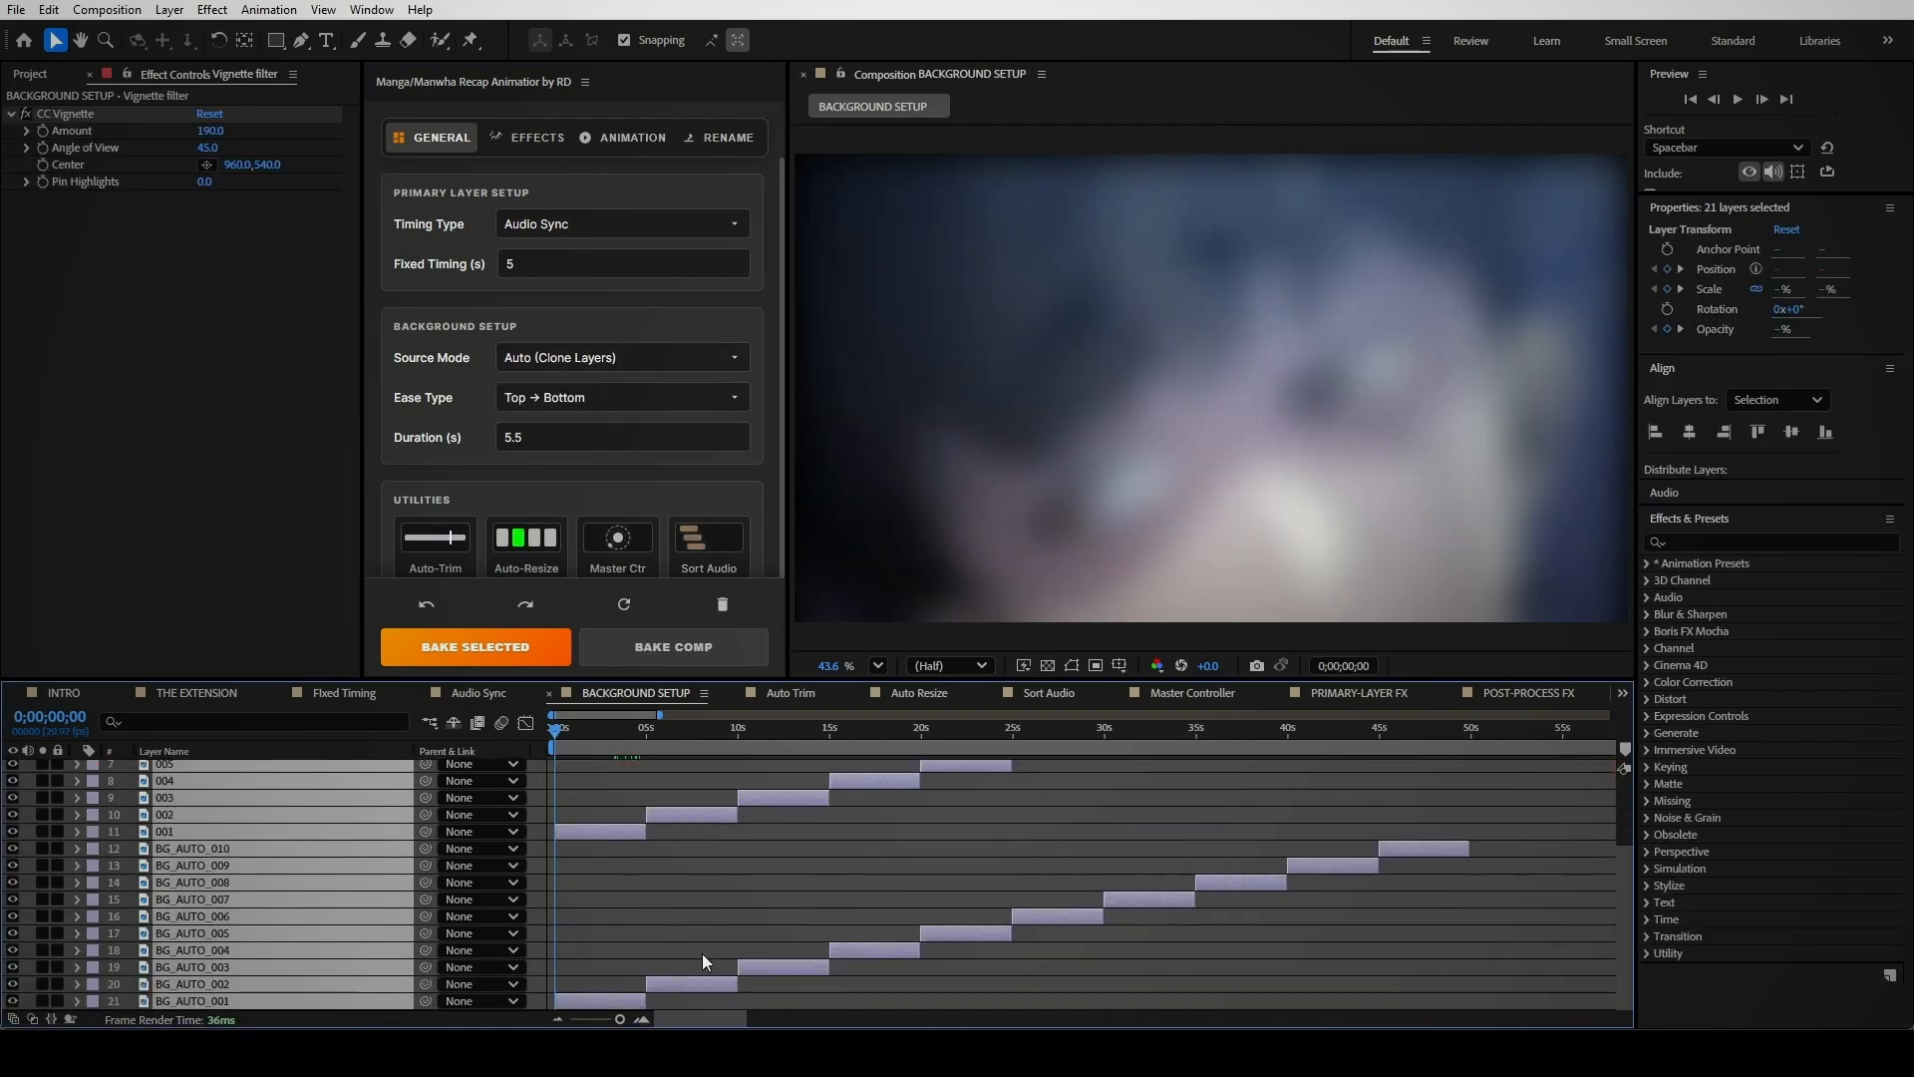
pyautogui.click(588, 996)
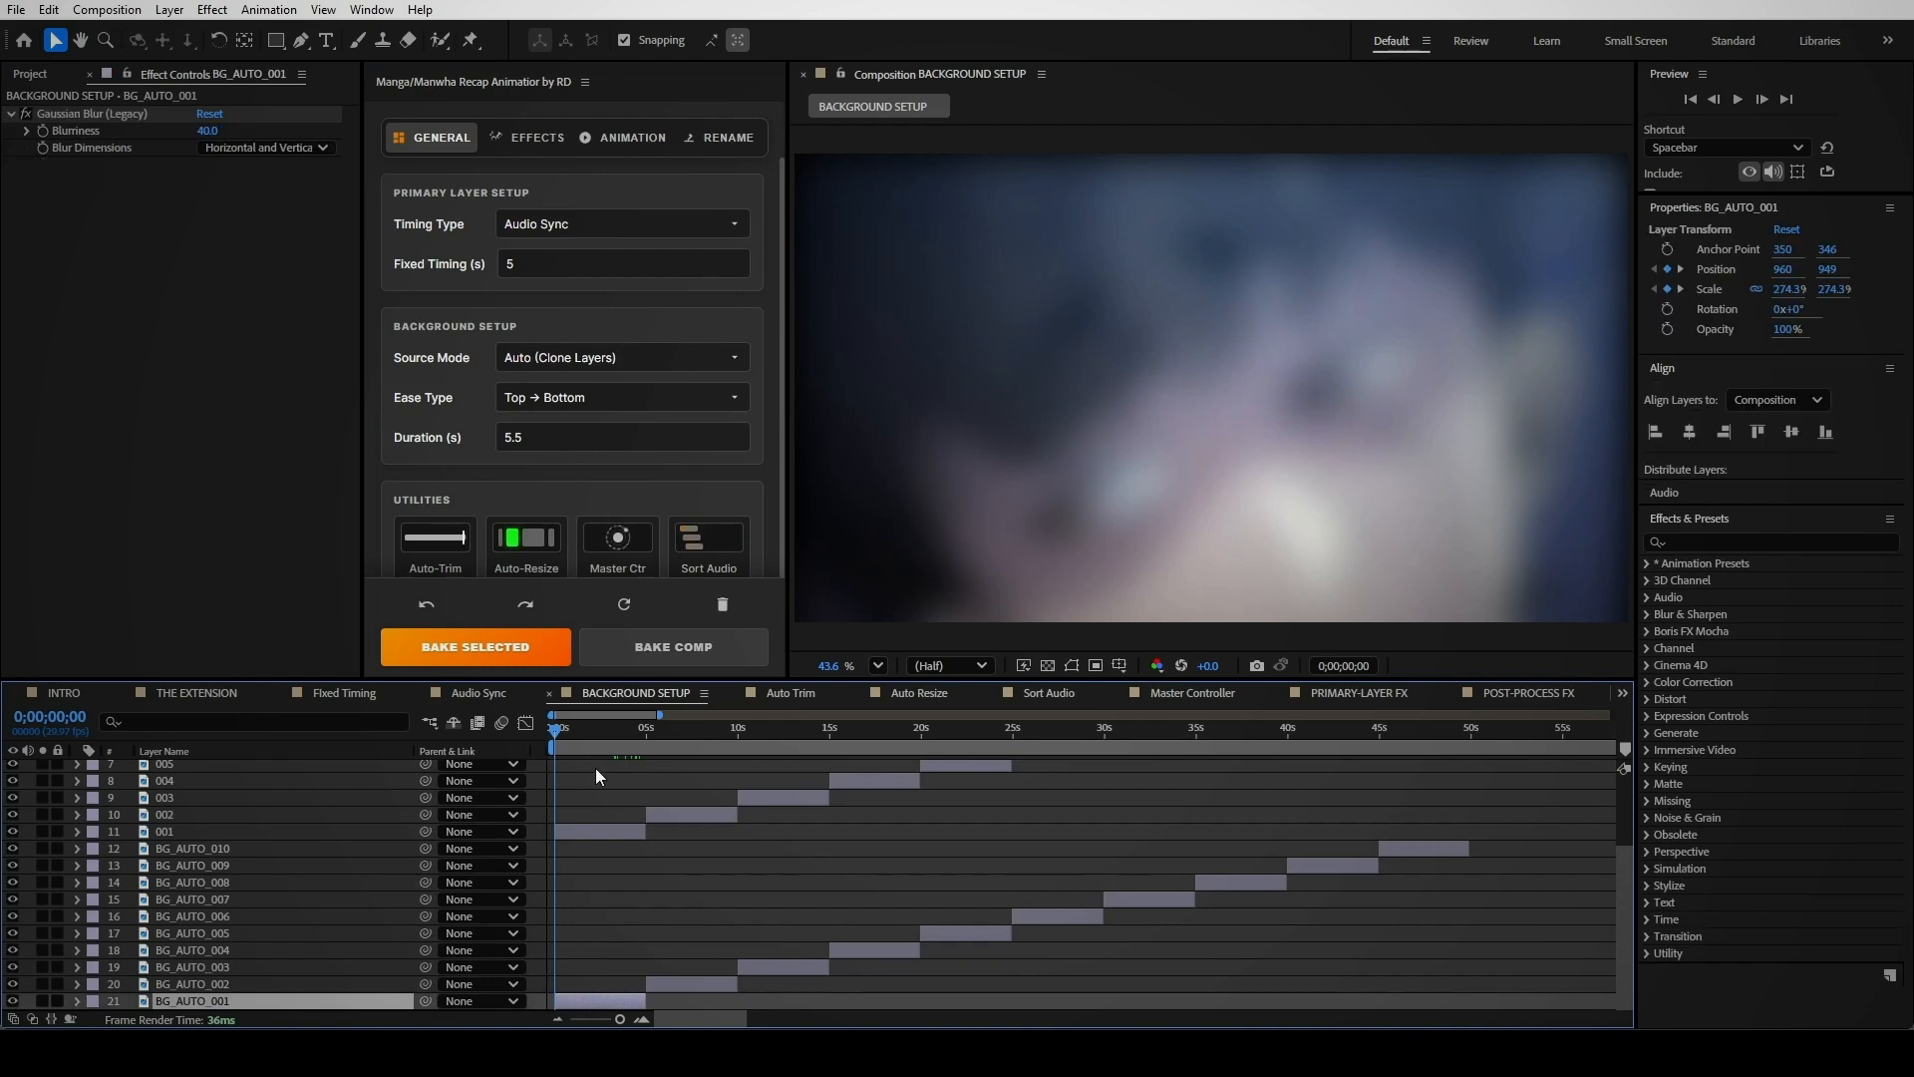
pyautogui.moveTo(558, 733); pyautogui.dragTo(660, 752)
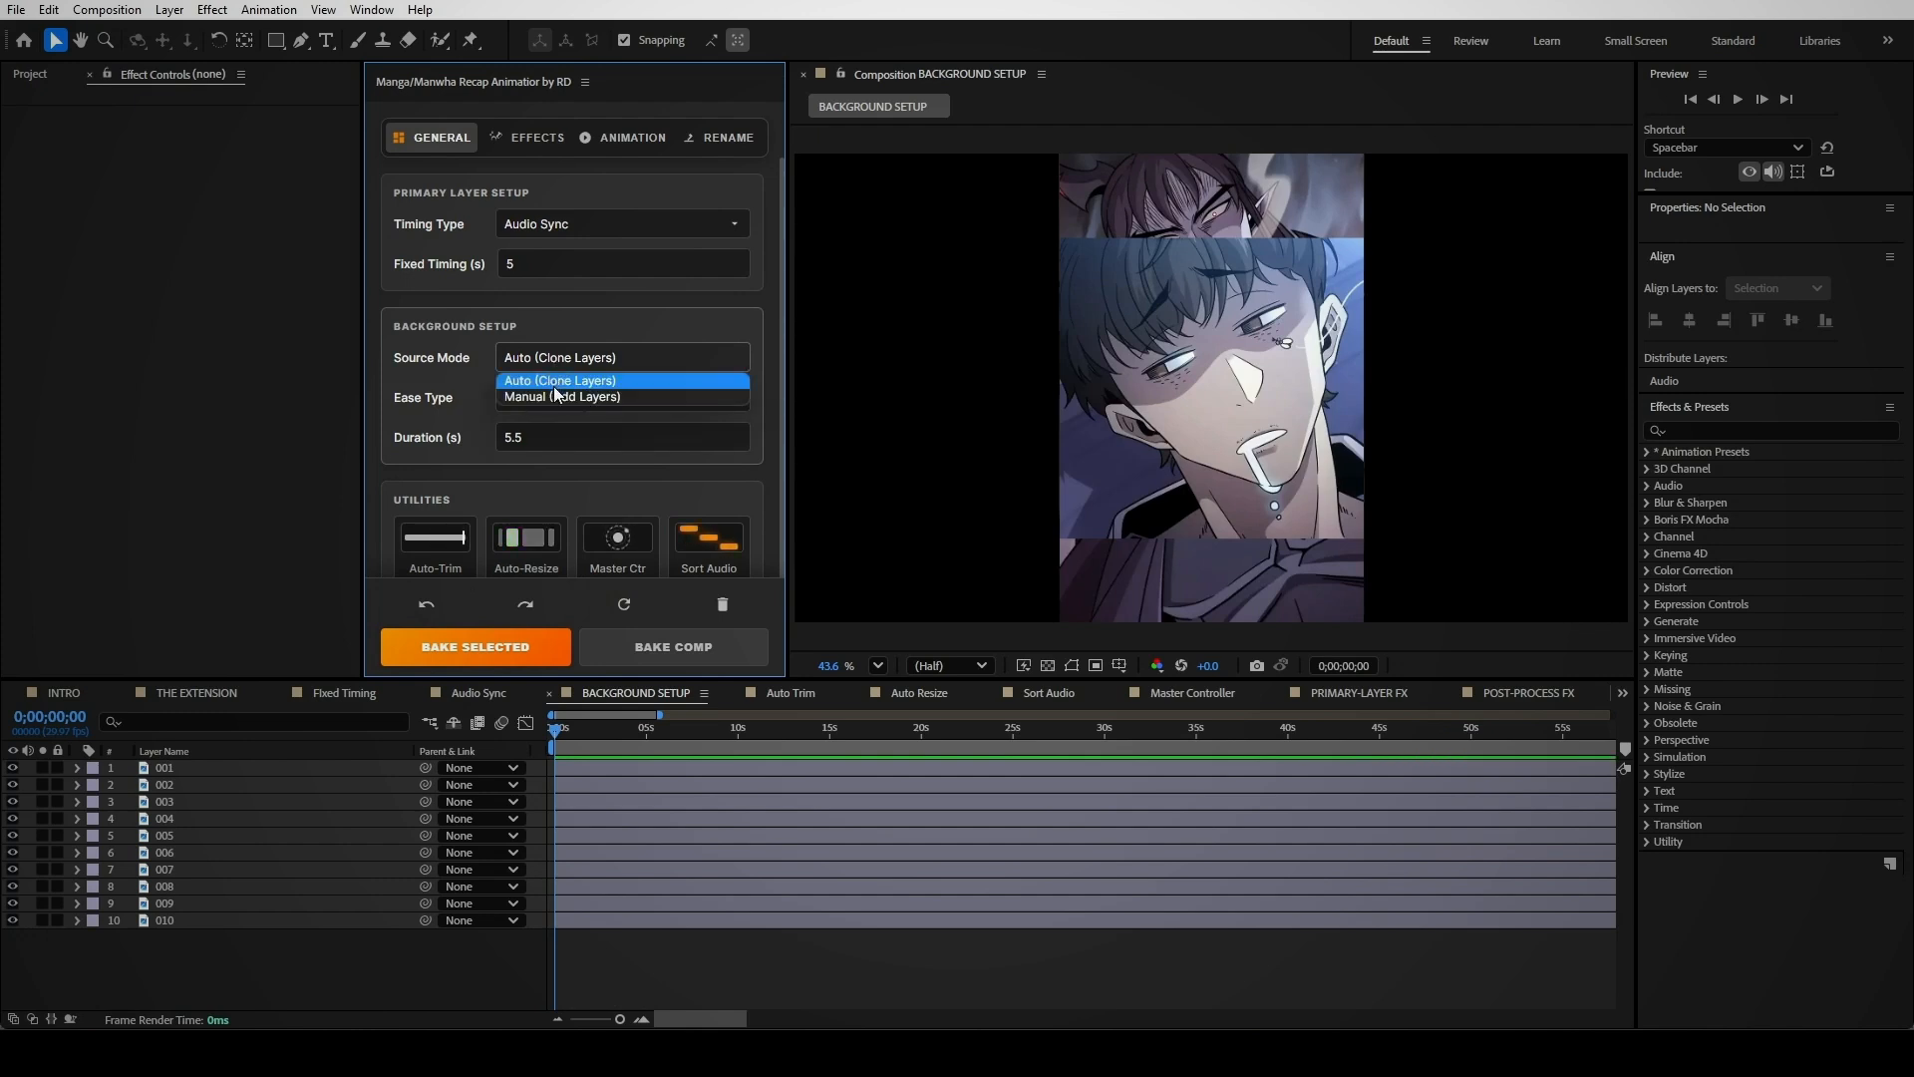
# Bake manual BG1 and BG2 backgrounds with 10-second duration into BACKGROUND SETUP and preview
pyautogui.click(554, 395)
pyautogui.click(582, 440)
pyautogui.write('10')
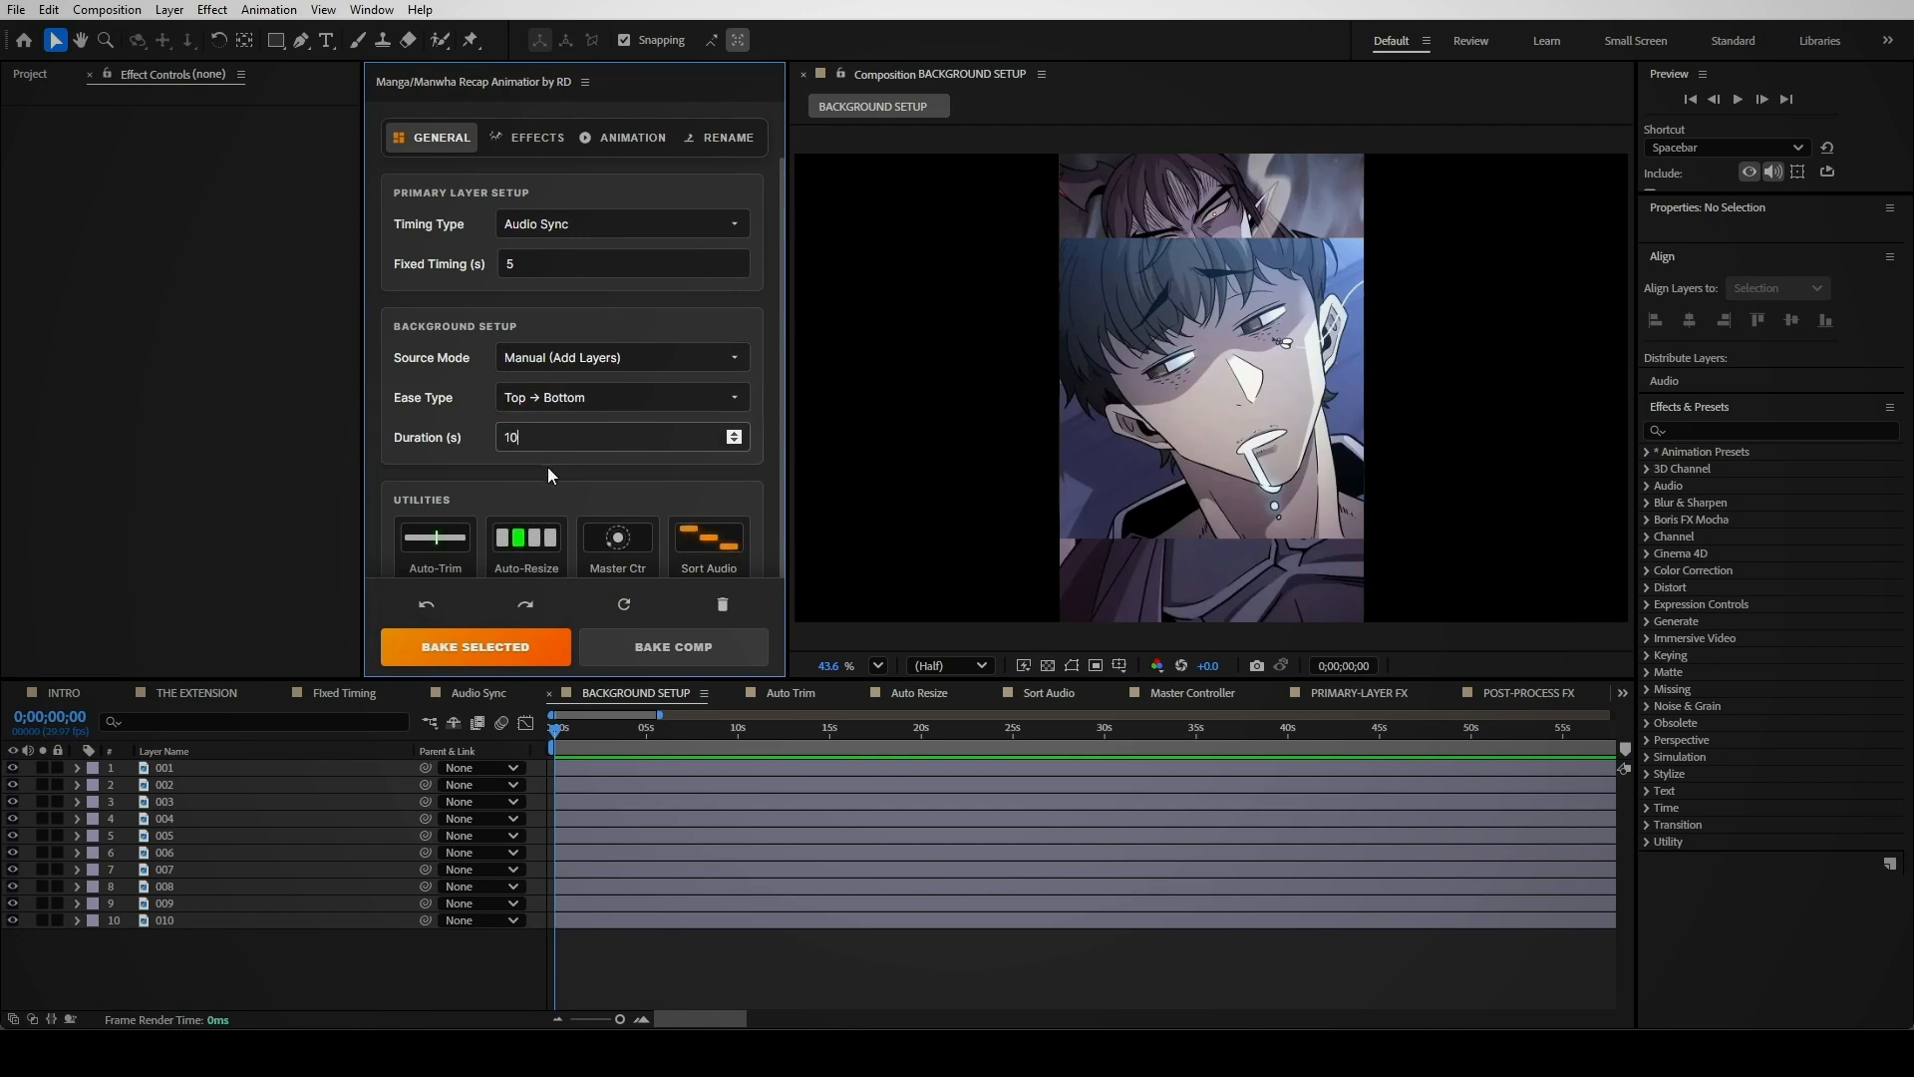
pyautogui.press('Return')
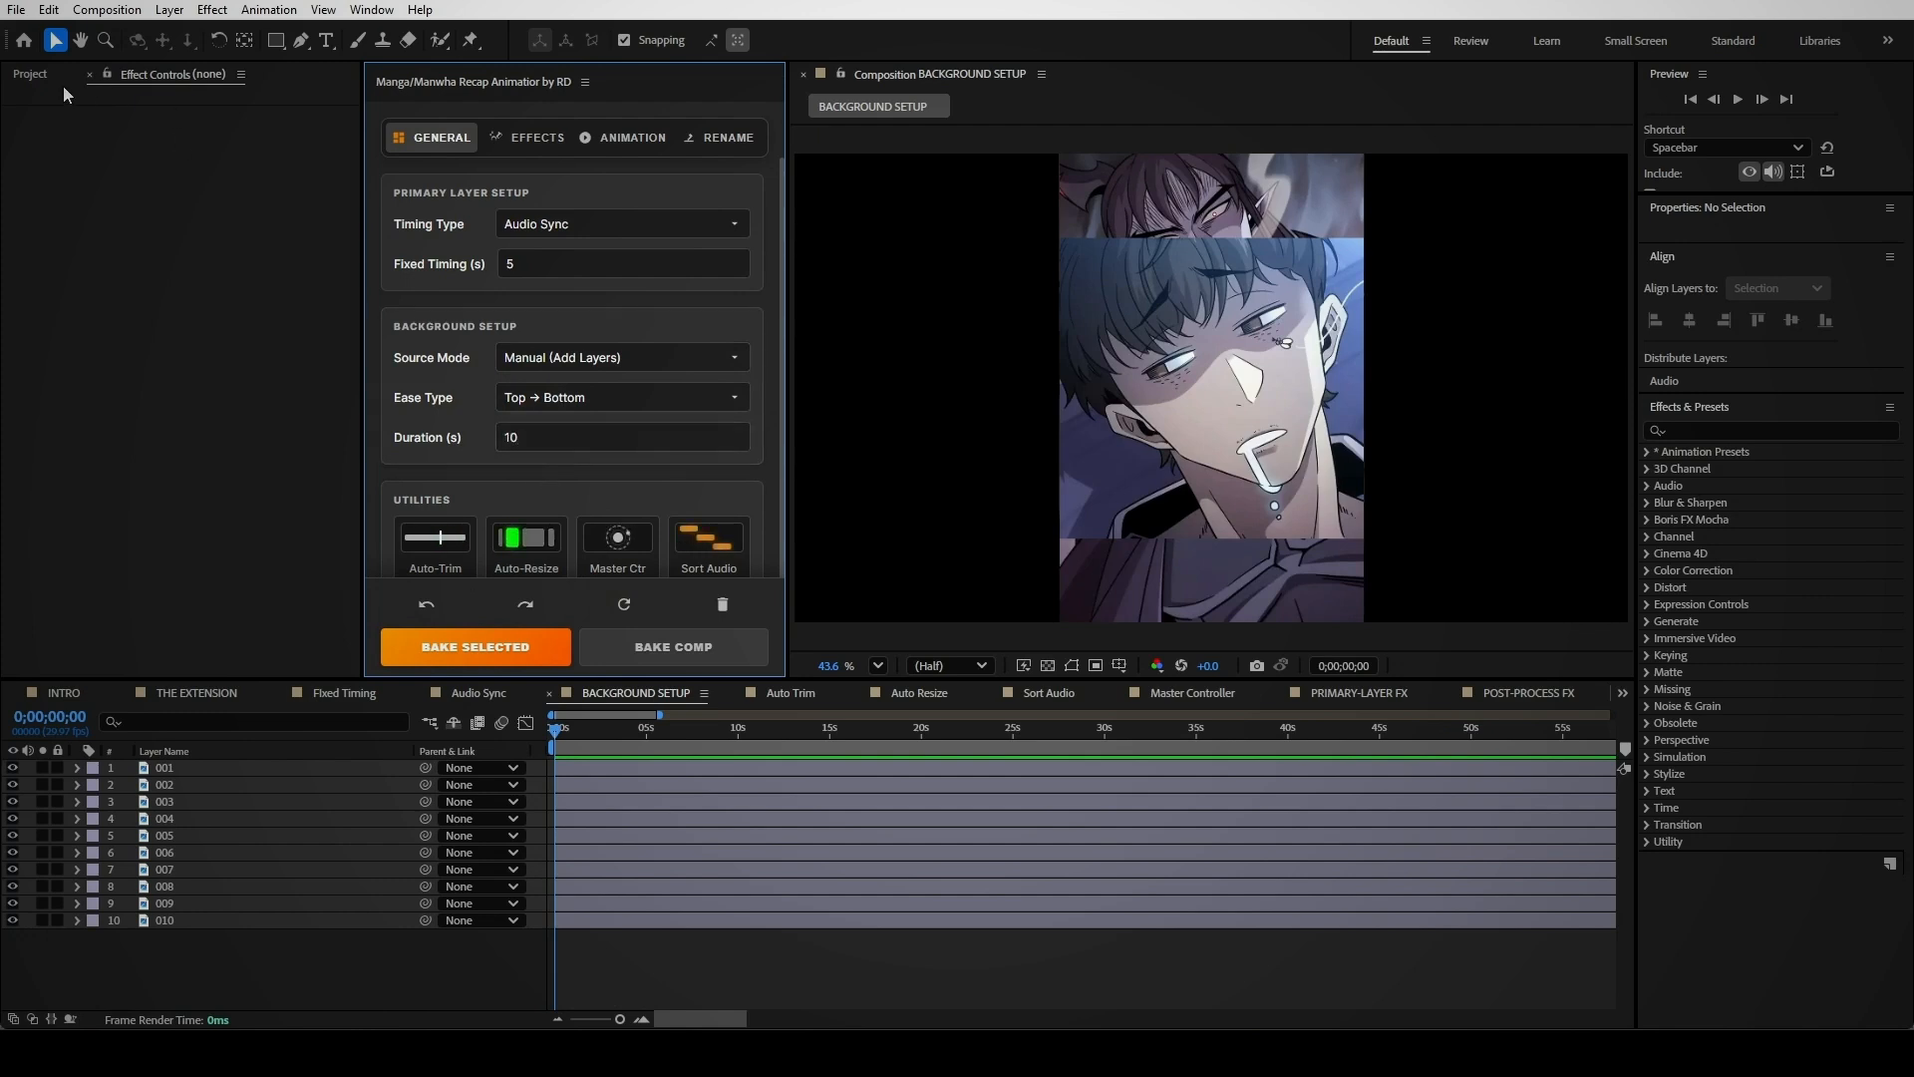
pyautogui.click(30, 75)
pyautogui.click(9, 271)
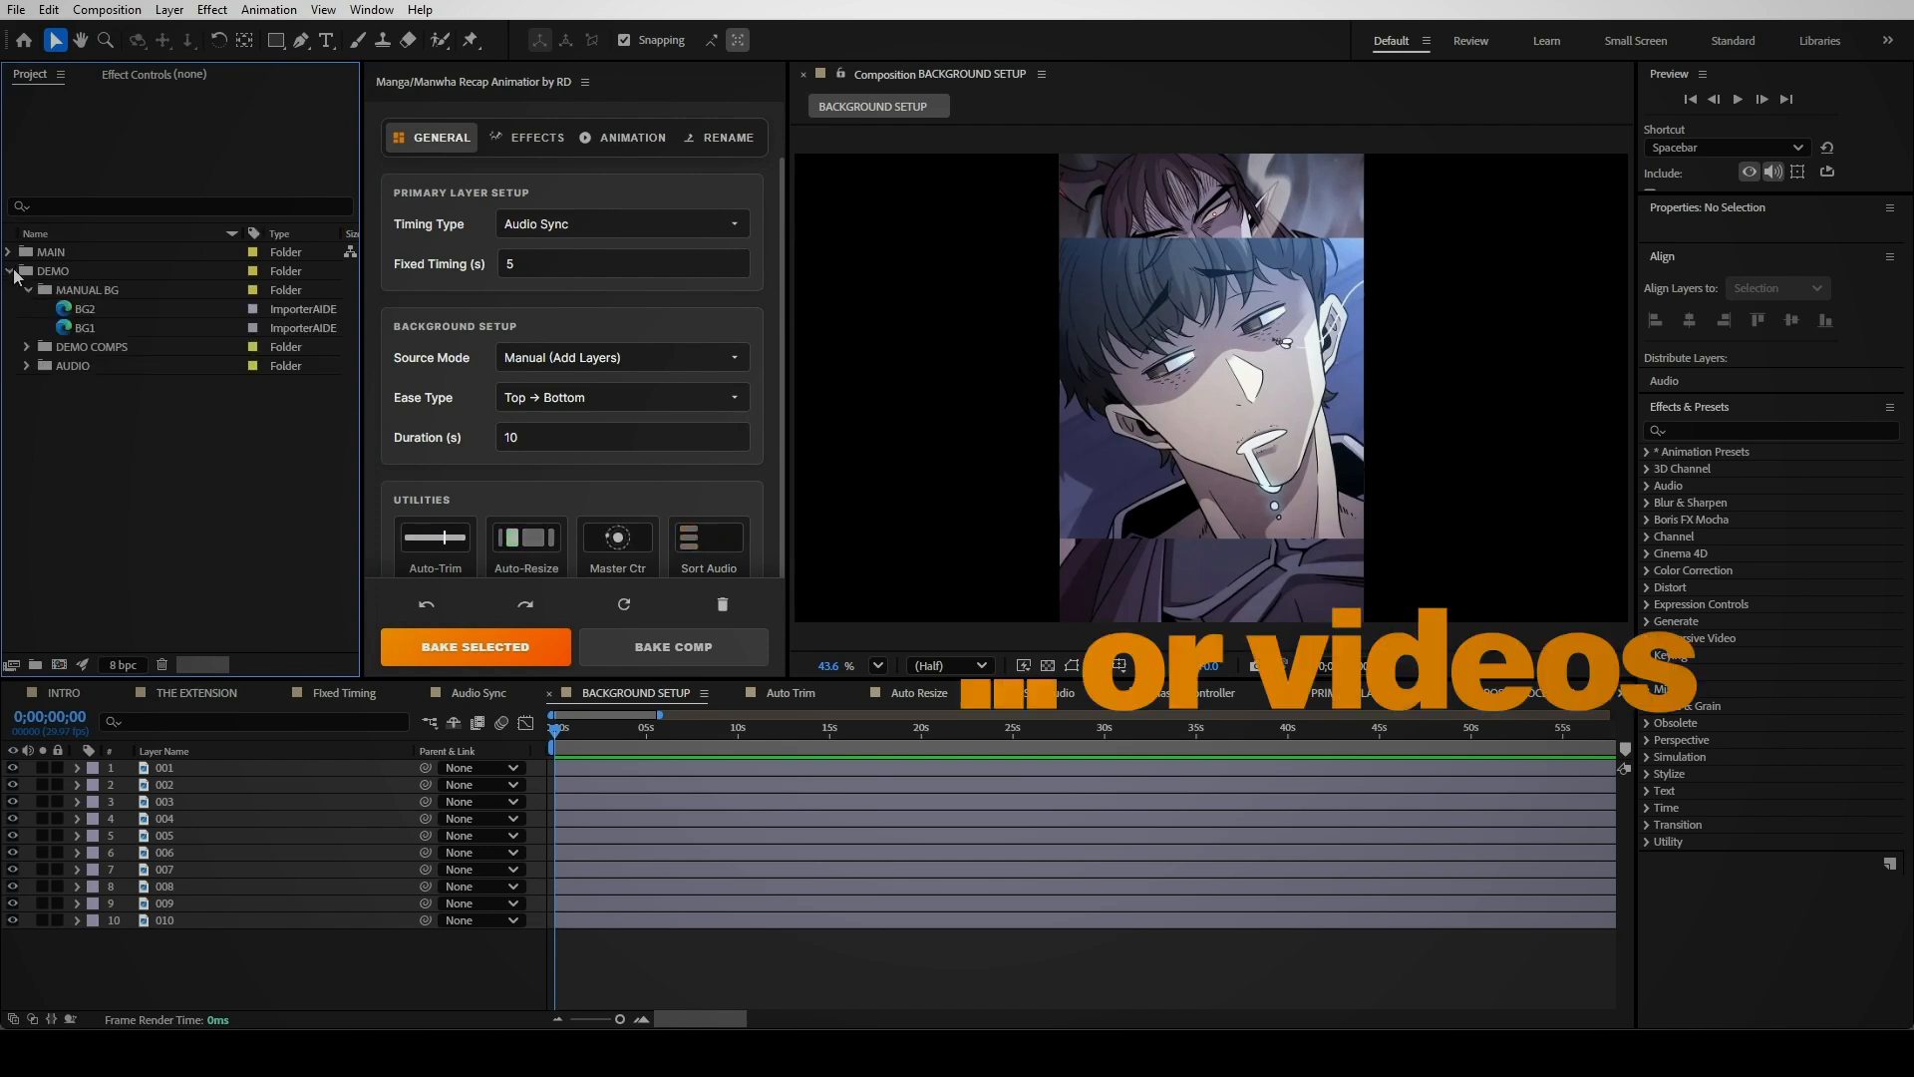
pyautogui.keyDown('shift'); pyautogui.click(92, 327); pyautogui.keyUp('shift')
pyautogui.moveTo(102, 331); pyautogui.dragTo(156, 954)
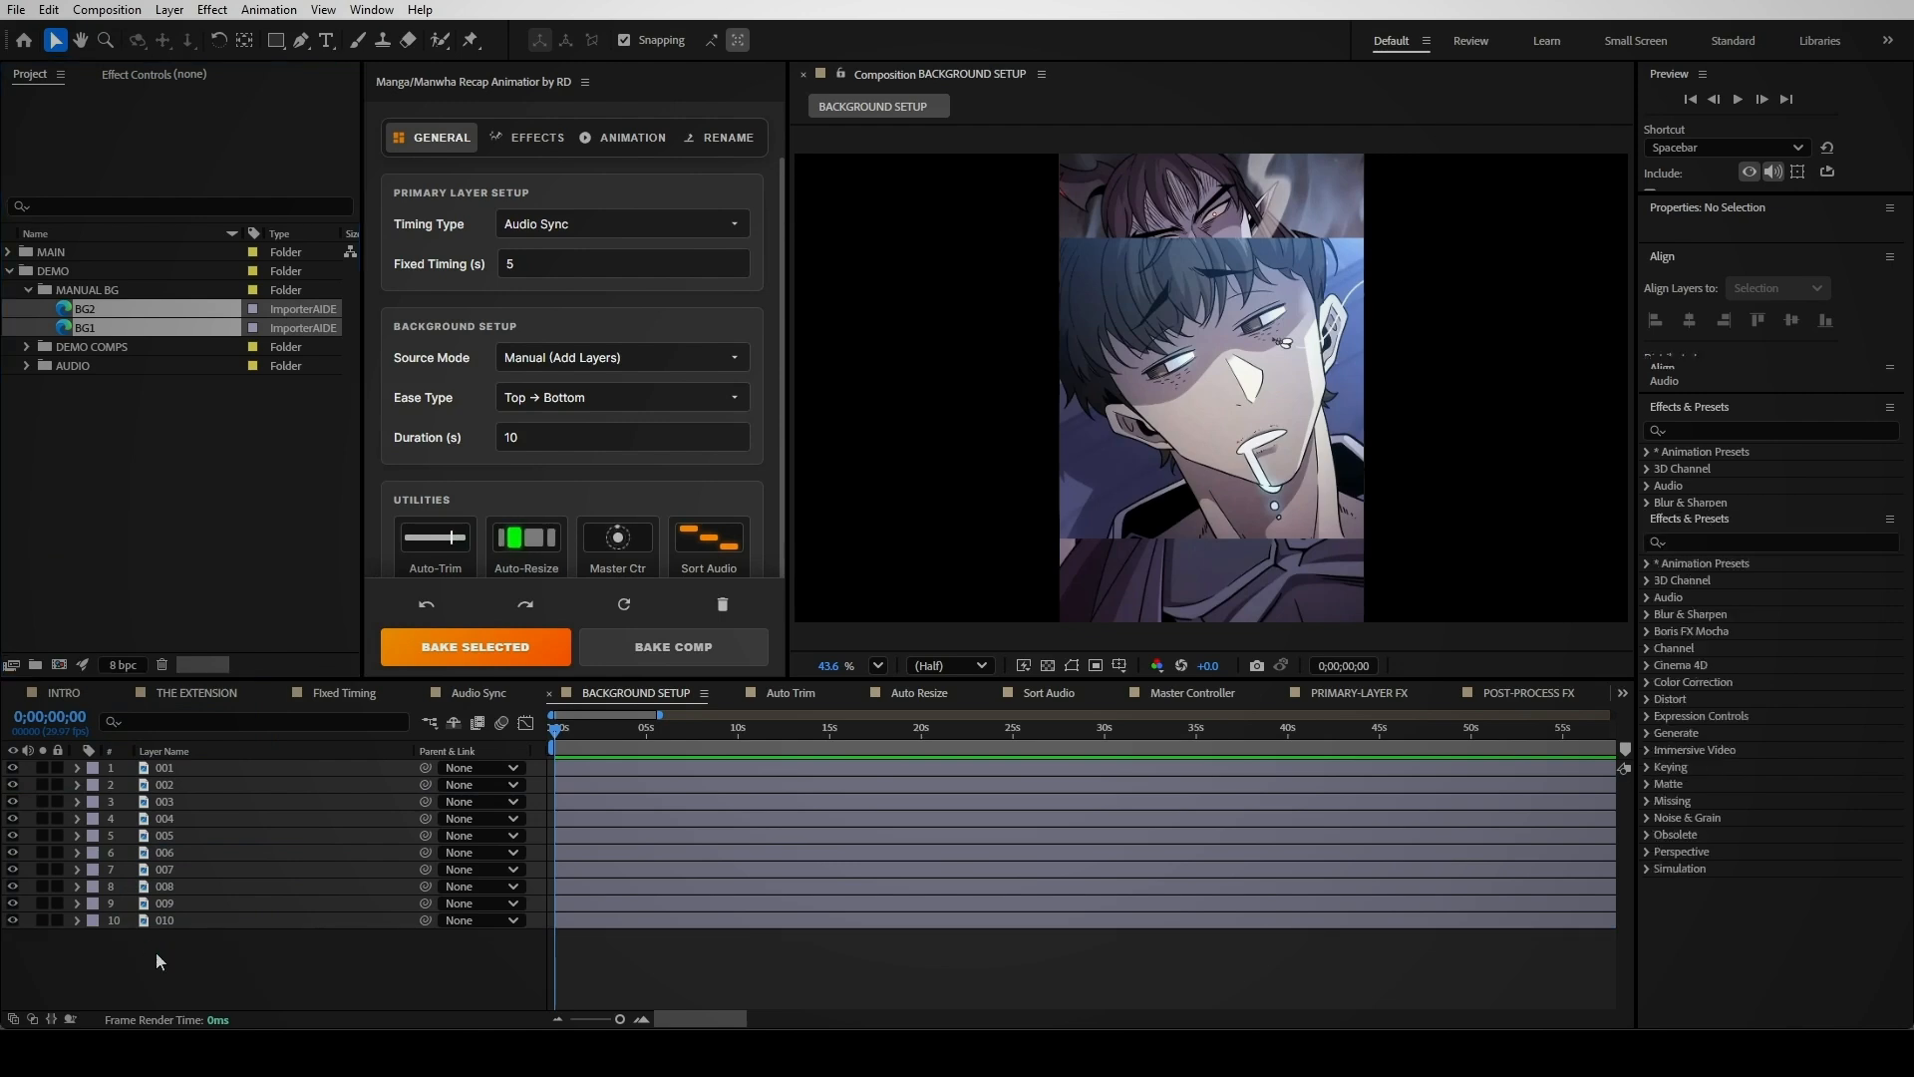
pyautogui.click(671, 648)
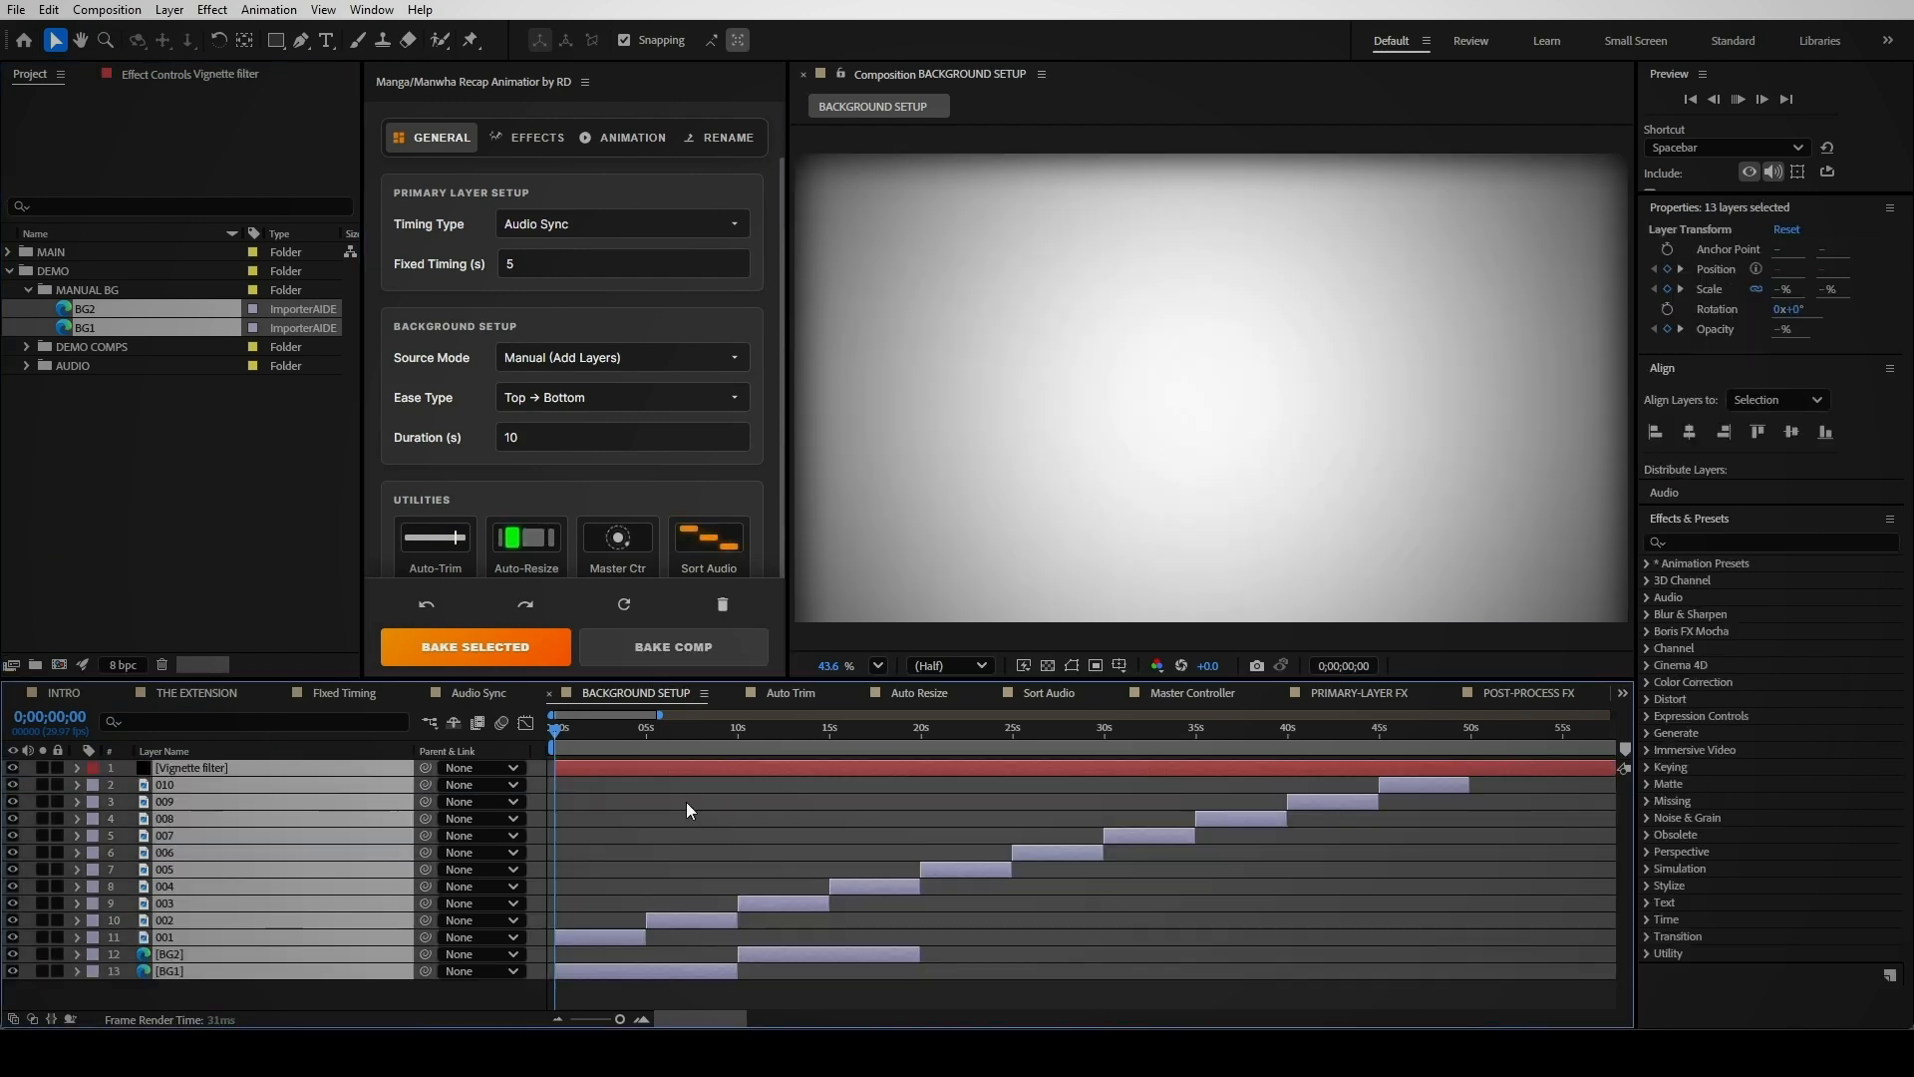
pyautogui.press('space')
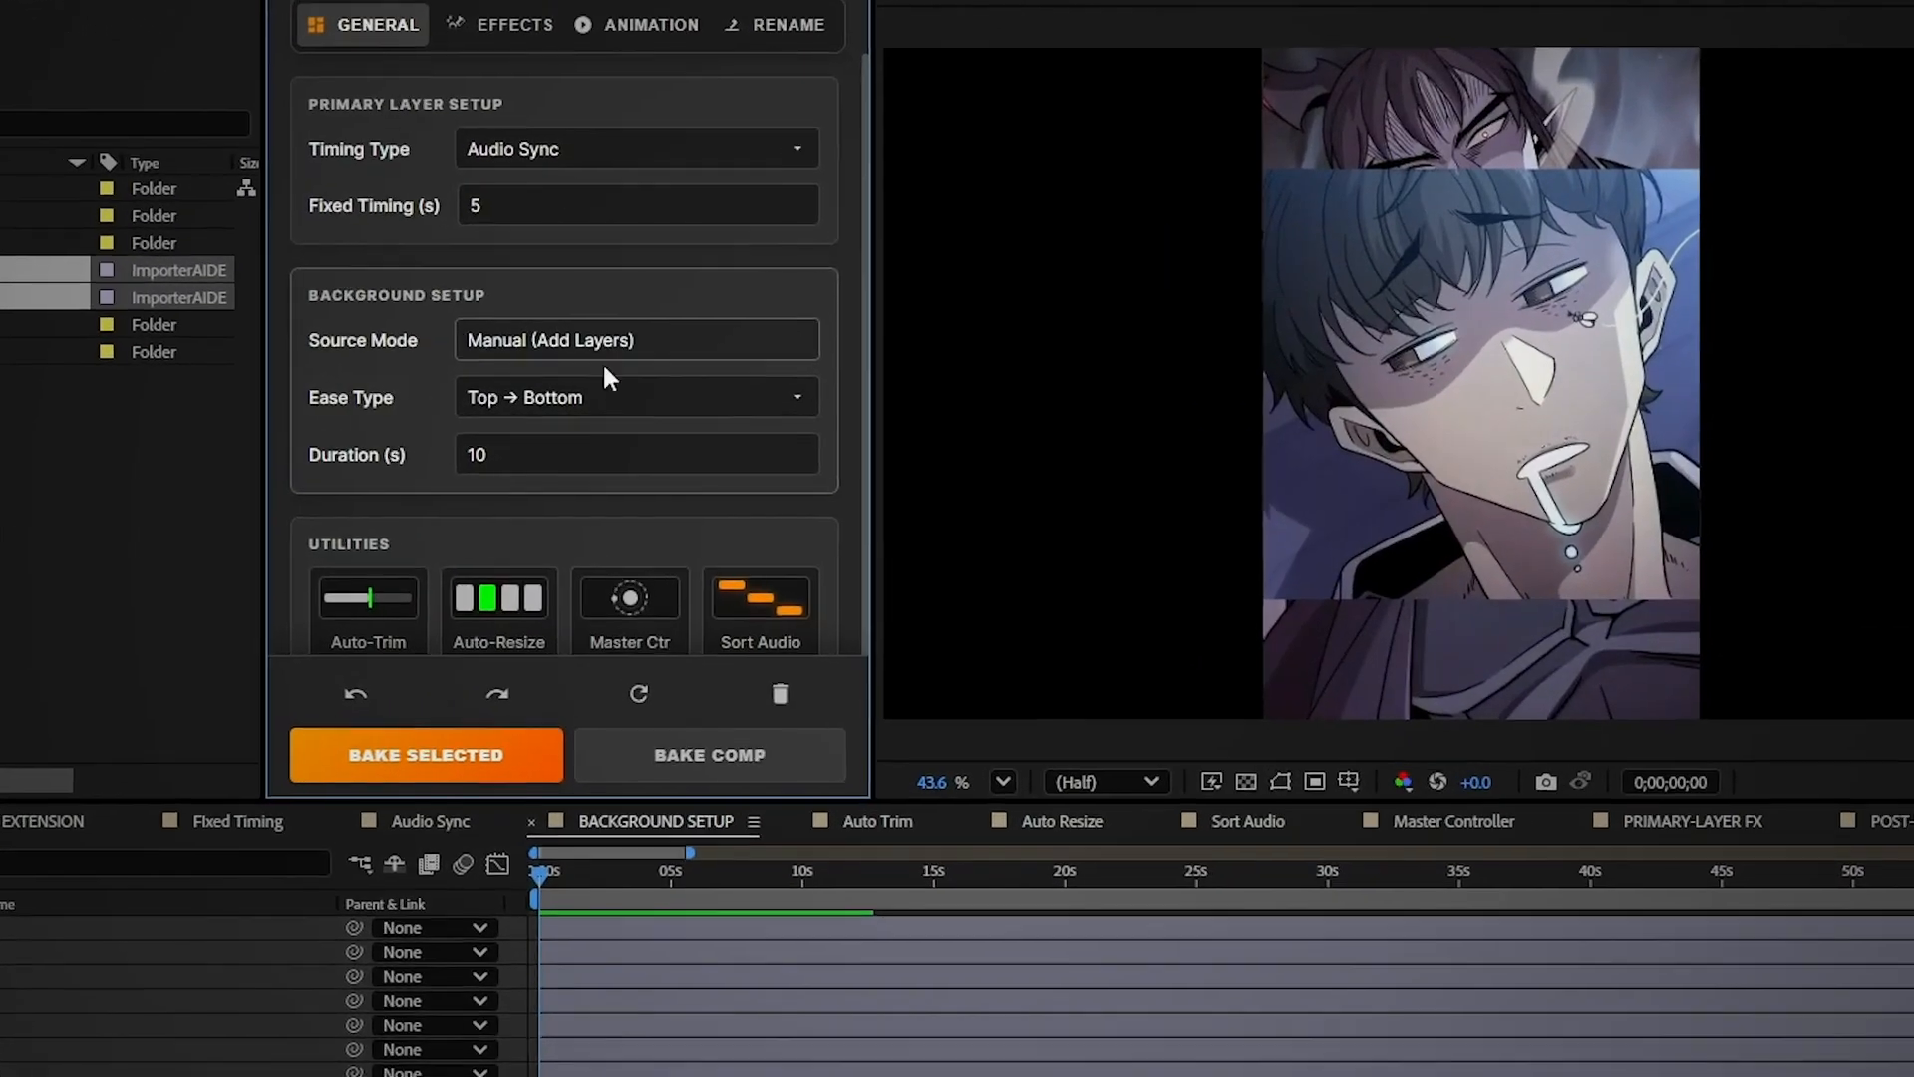
# Rebake the backgrounds with Alternating ease type and preview the result
pyautogui.click(596, 397)
pyautogui.click(554, 479)
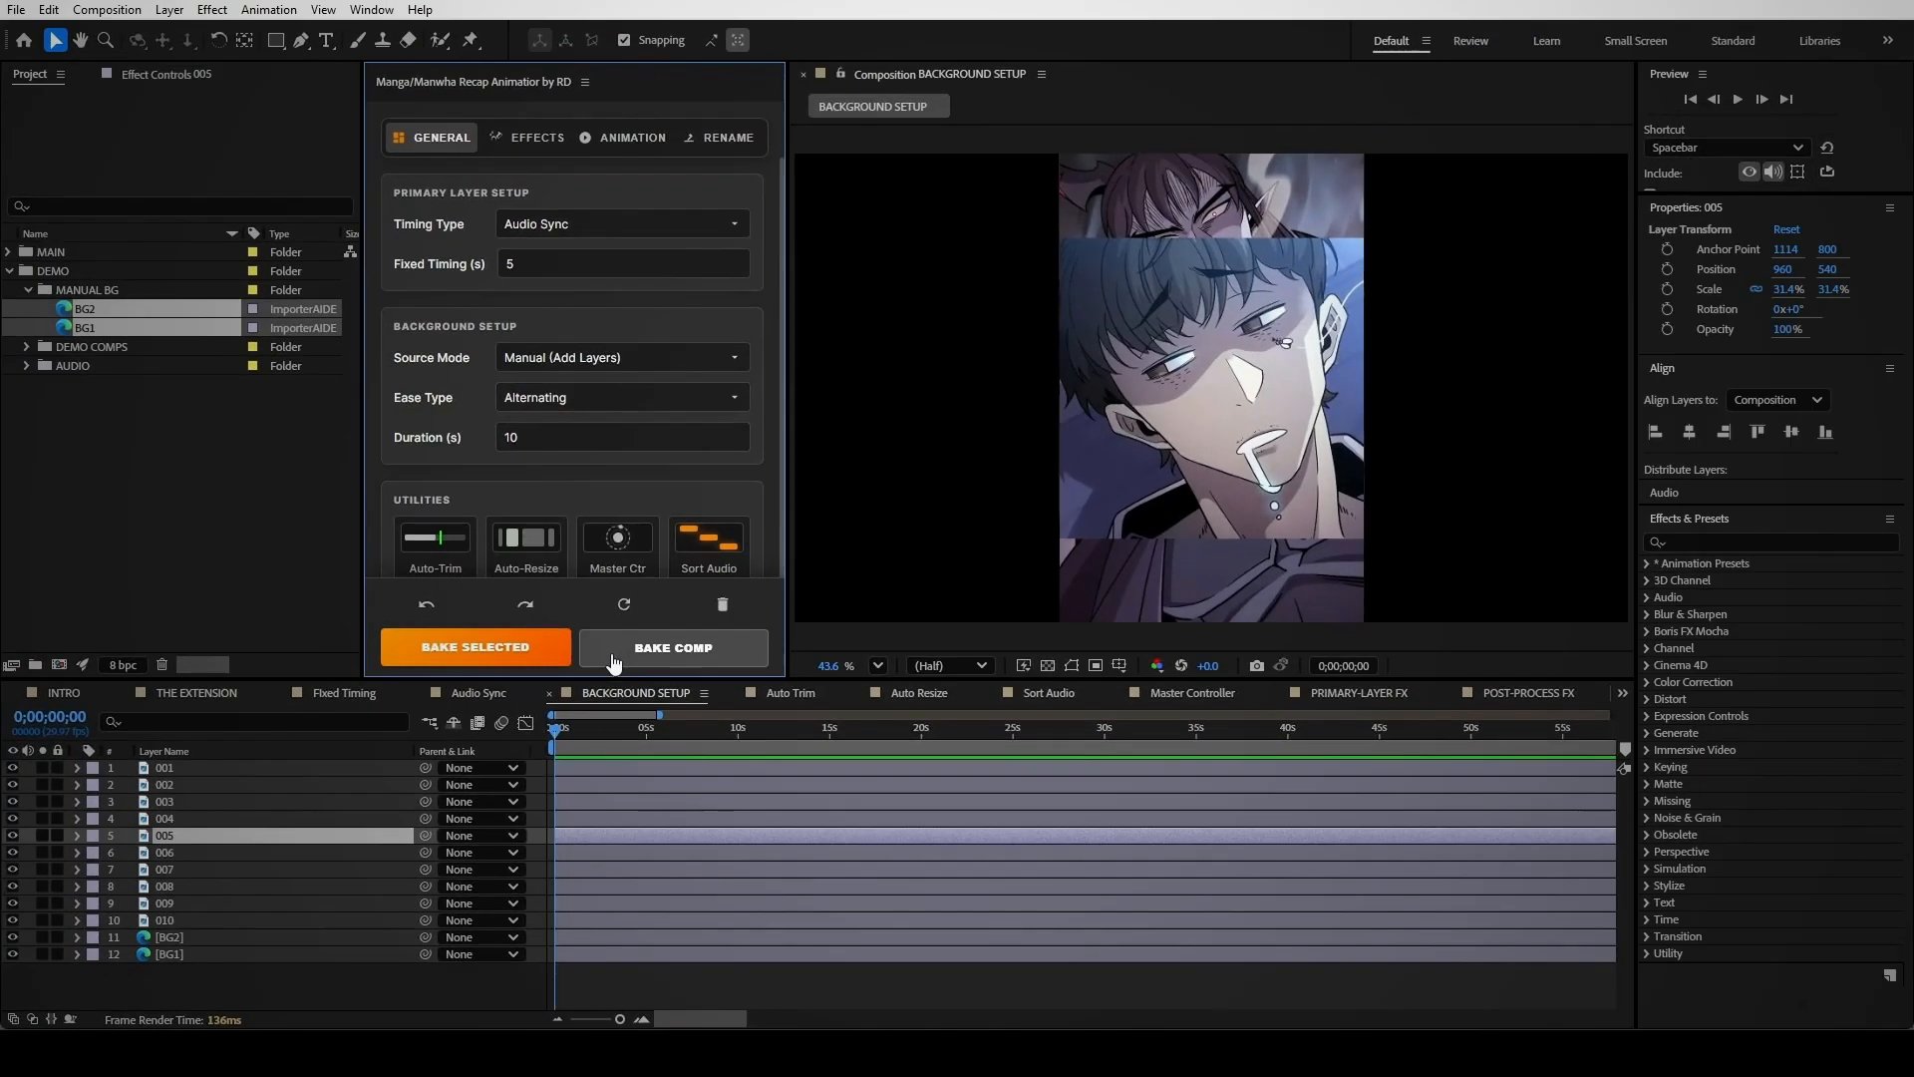
pyautogui.click(612, 648)
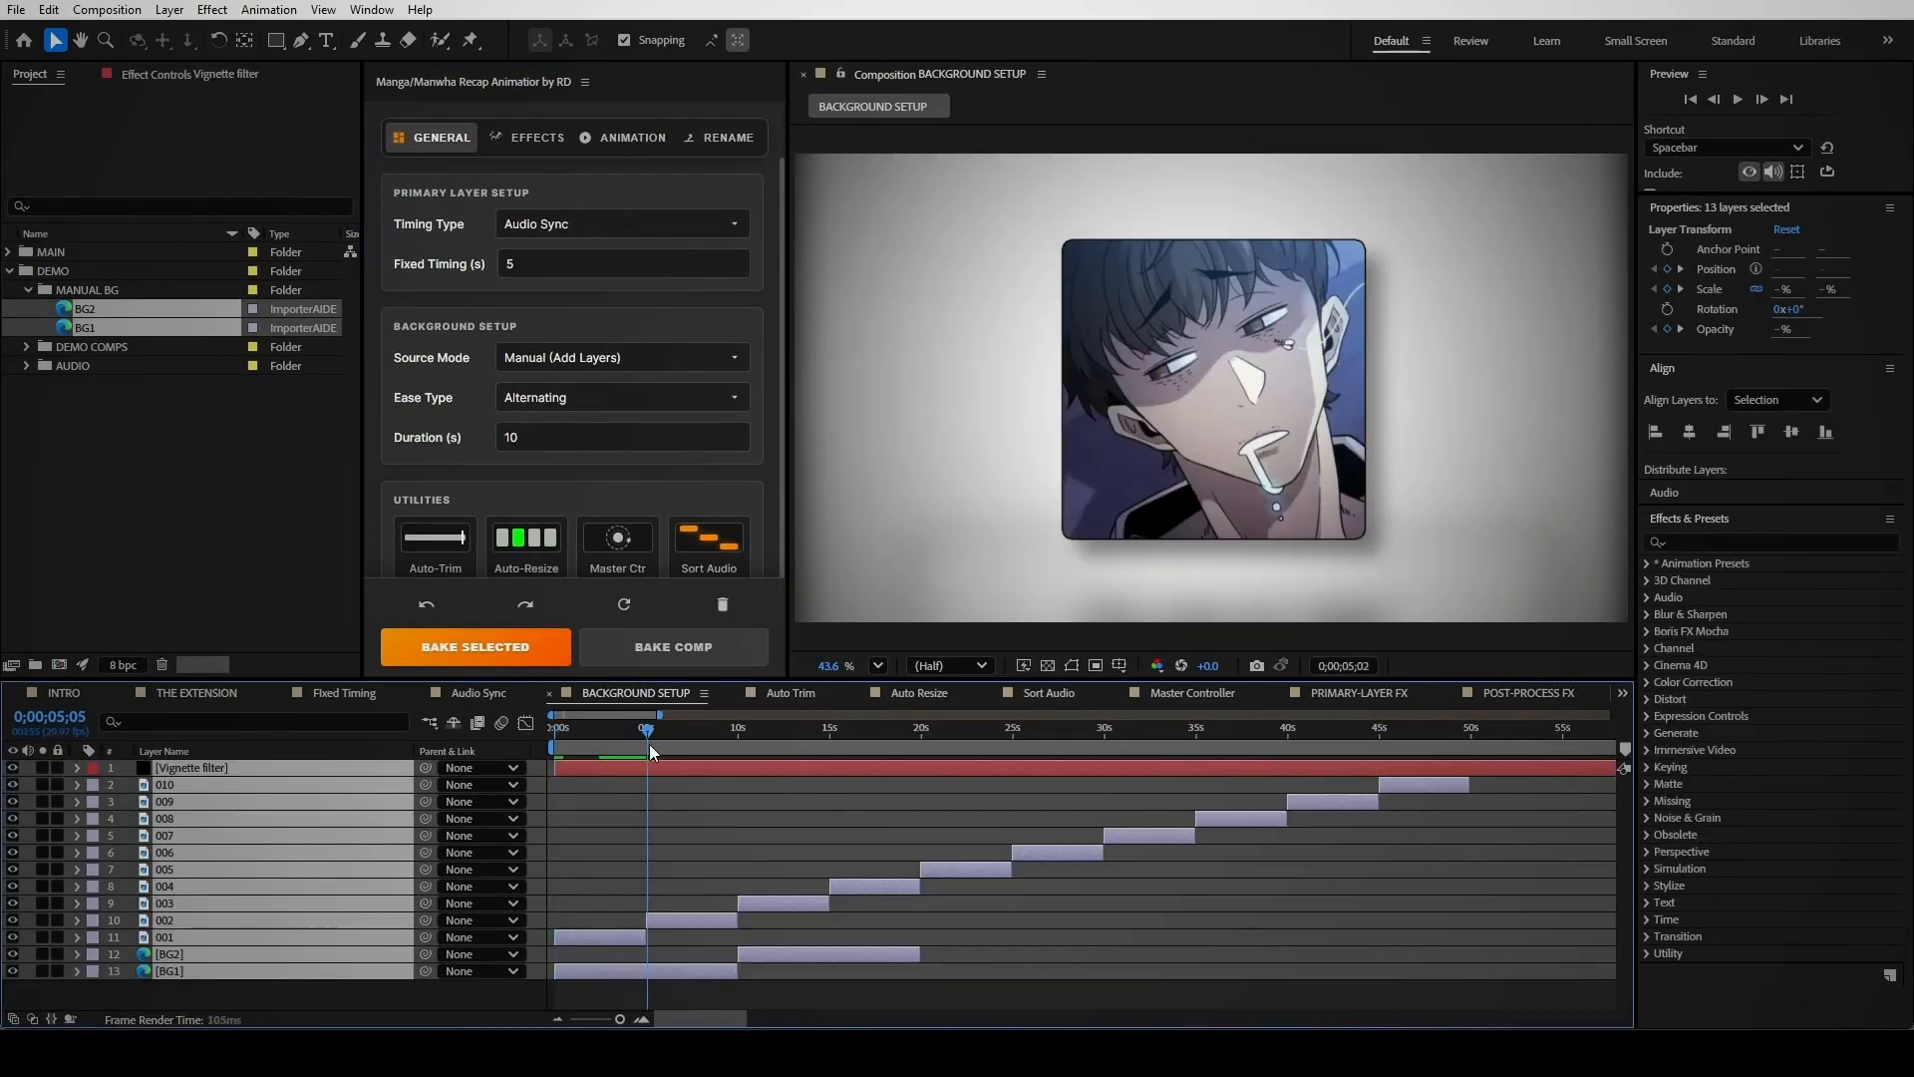
pyautogui.press('space')
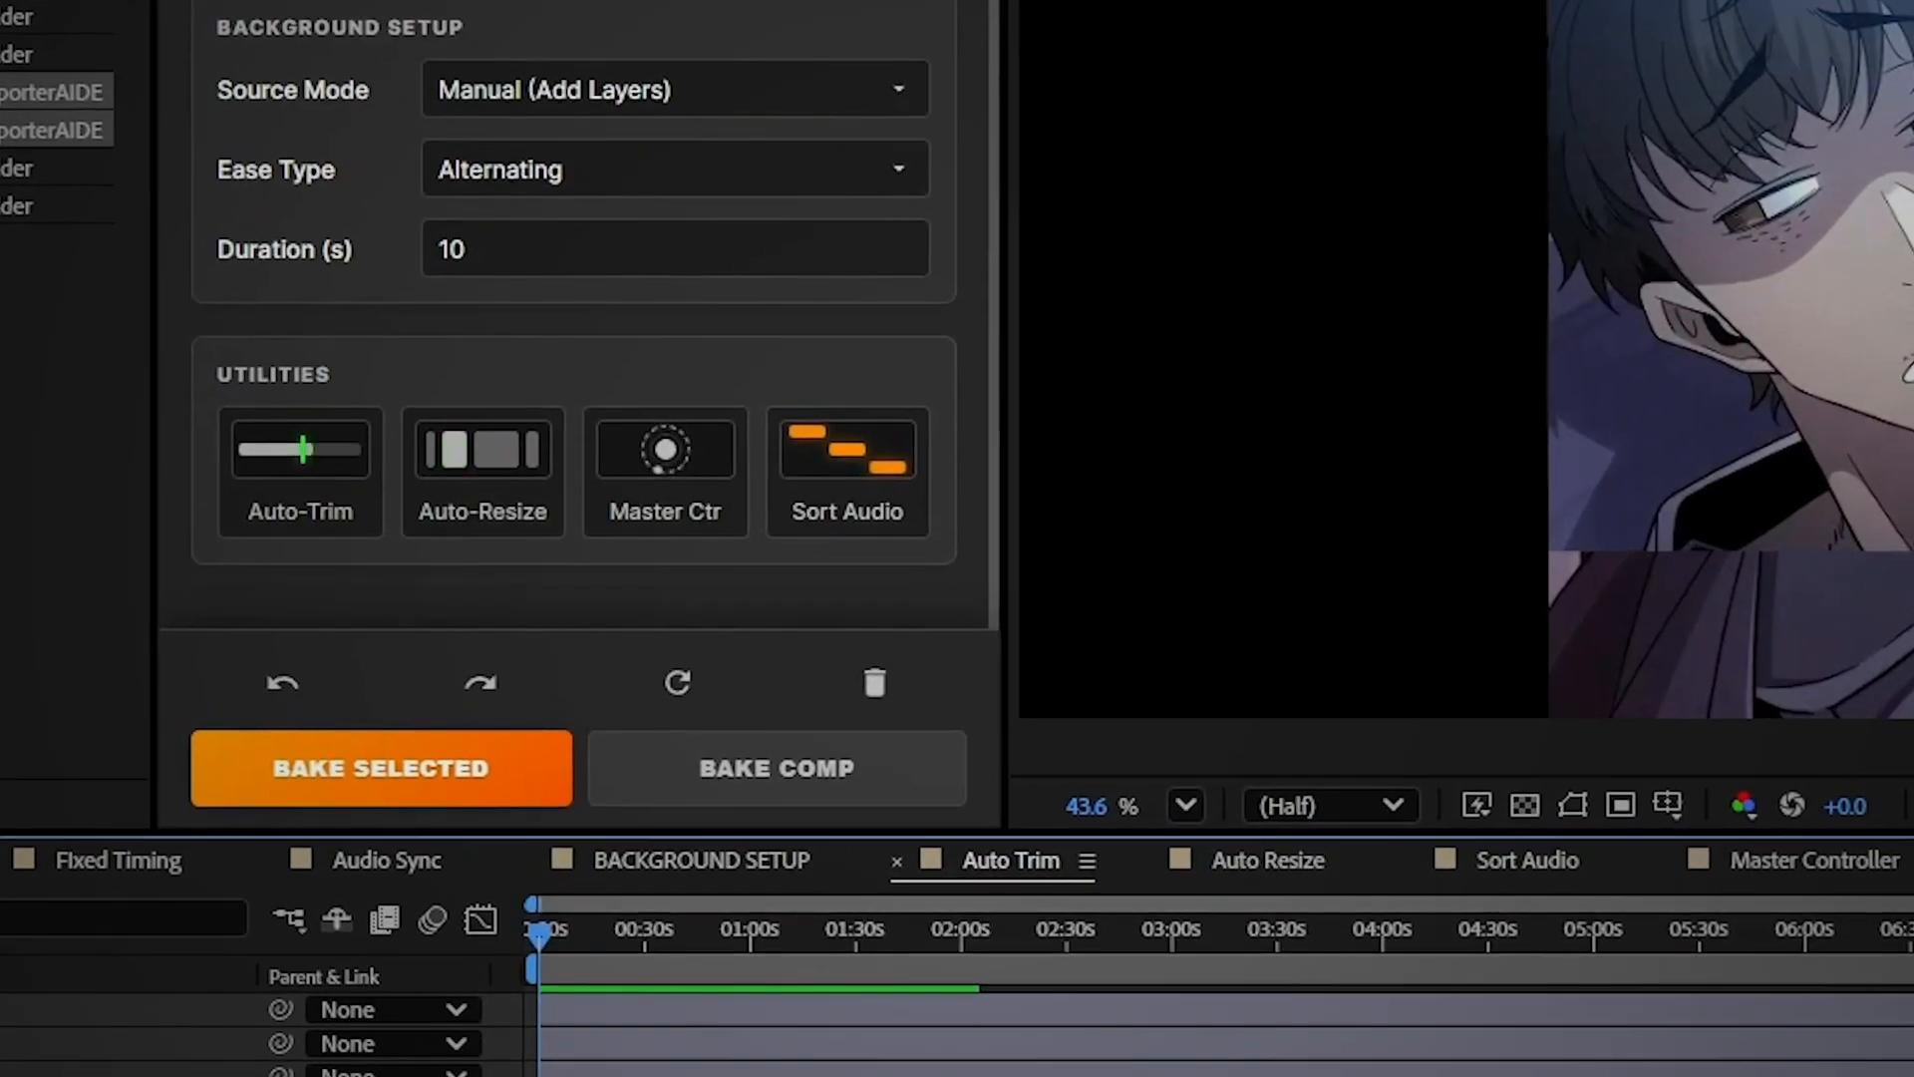
# Enable Auto-Trim, bake the Auto Trim comp, and scrub through the staggered sequence
pyautogui.click(319, 478)
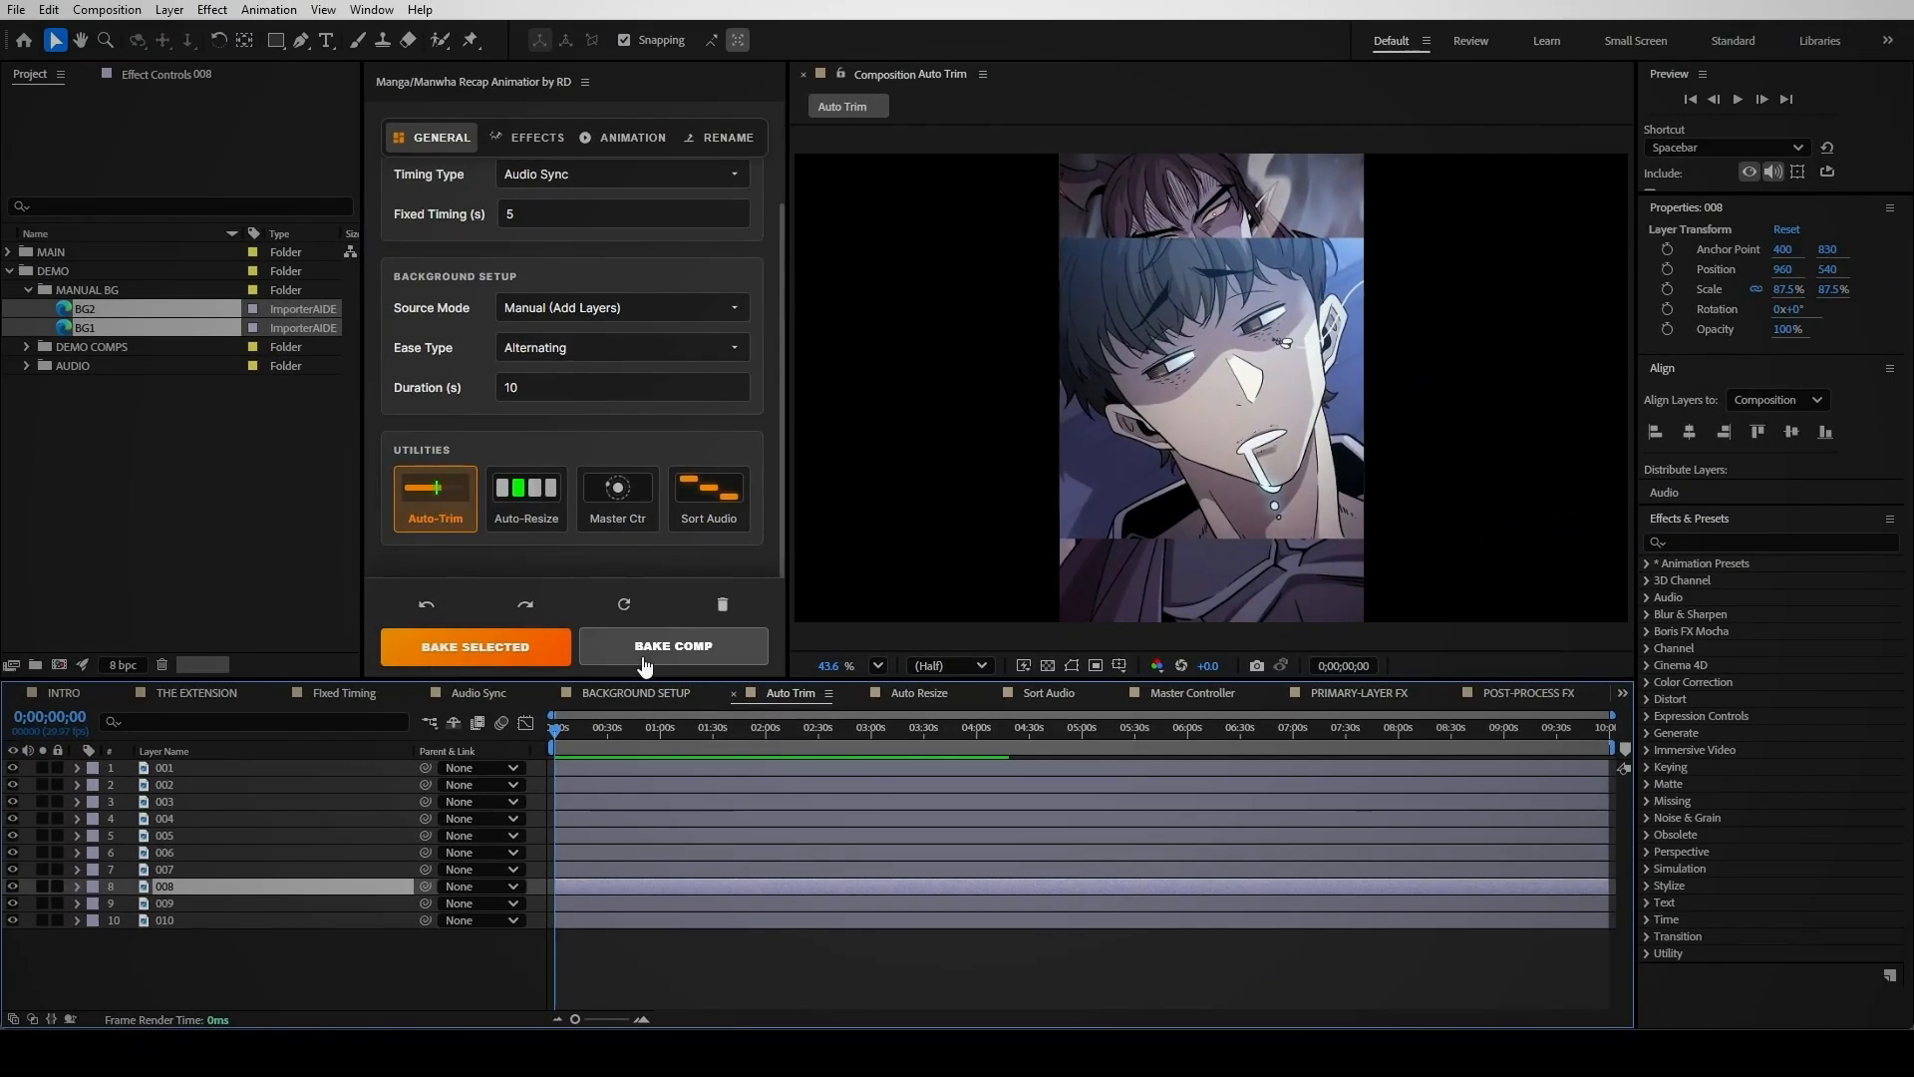
pyautogui.click(644, 646)
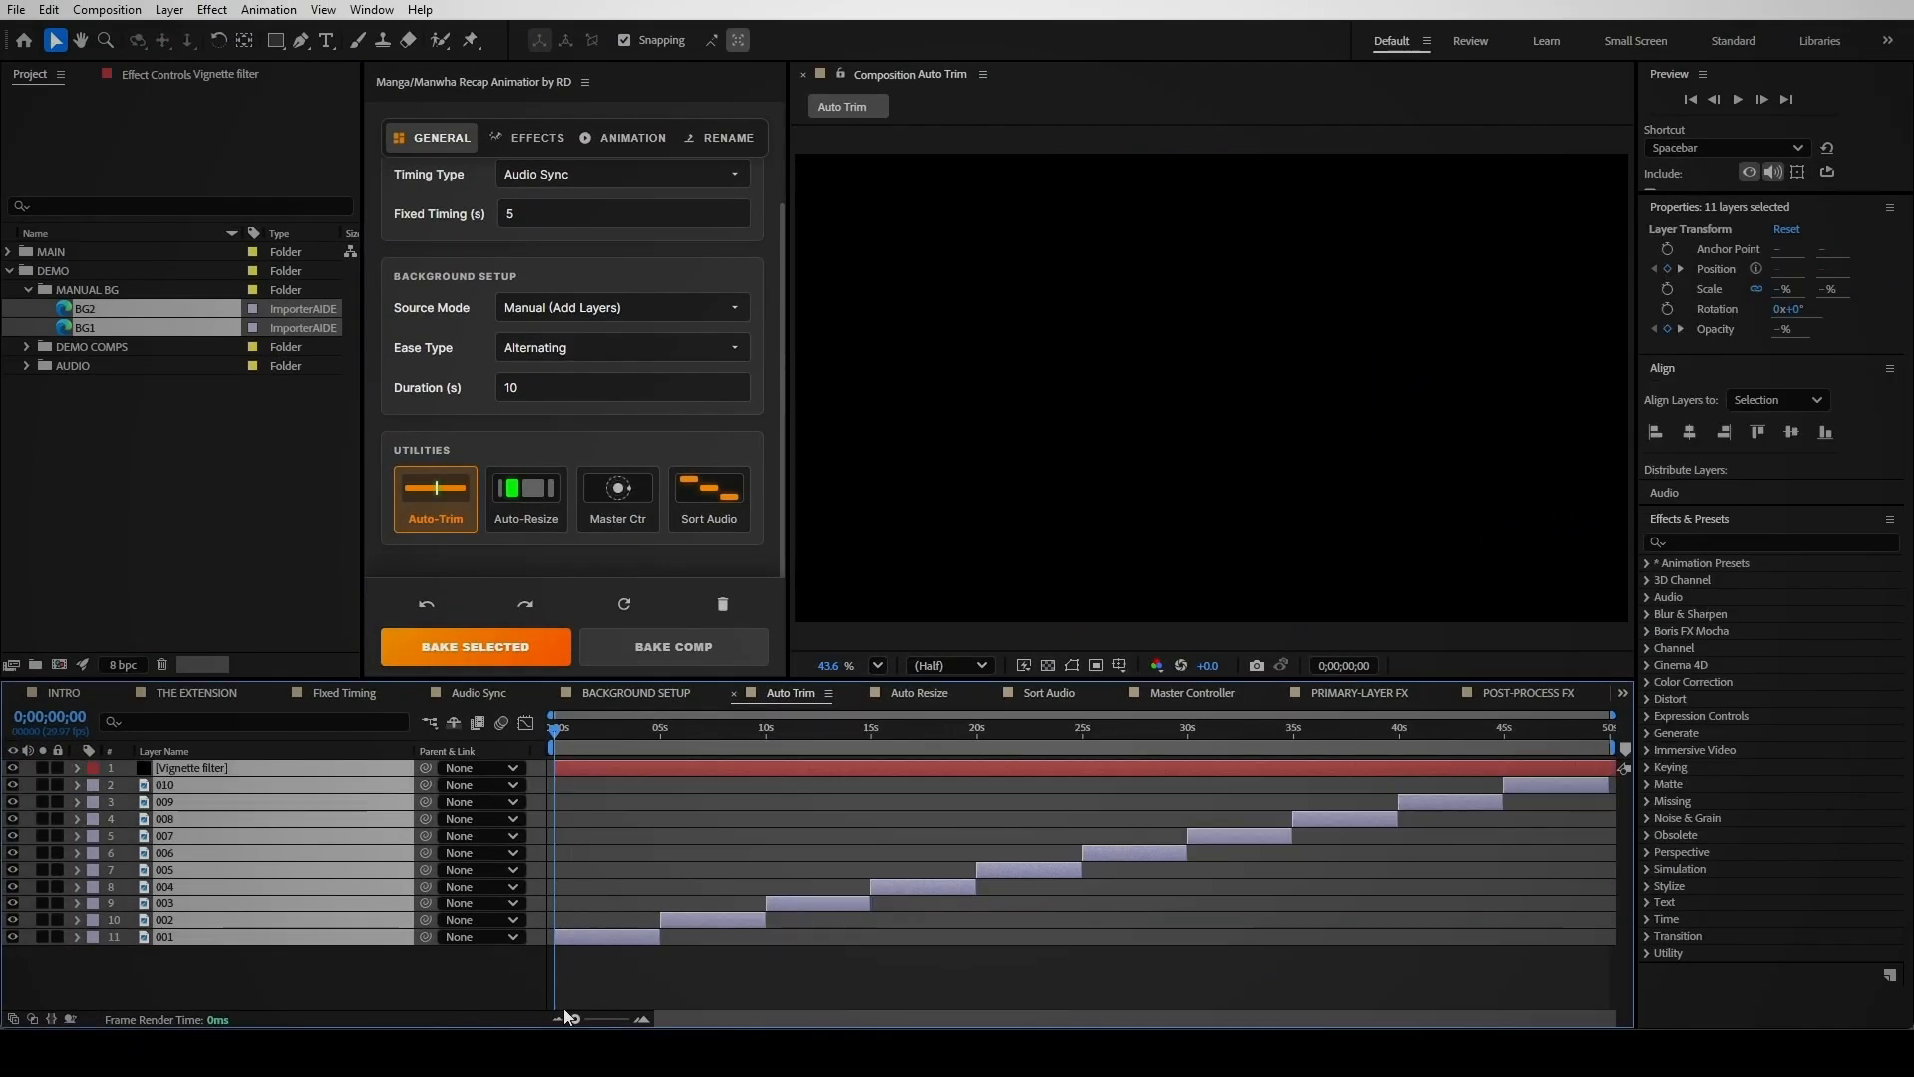
pyautogui.moveTo(745, 722); pyautogui.dragTo(1713, 736)
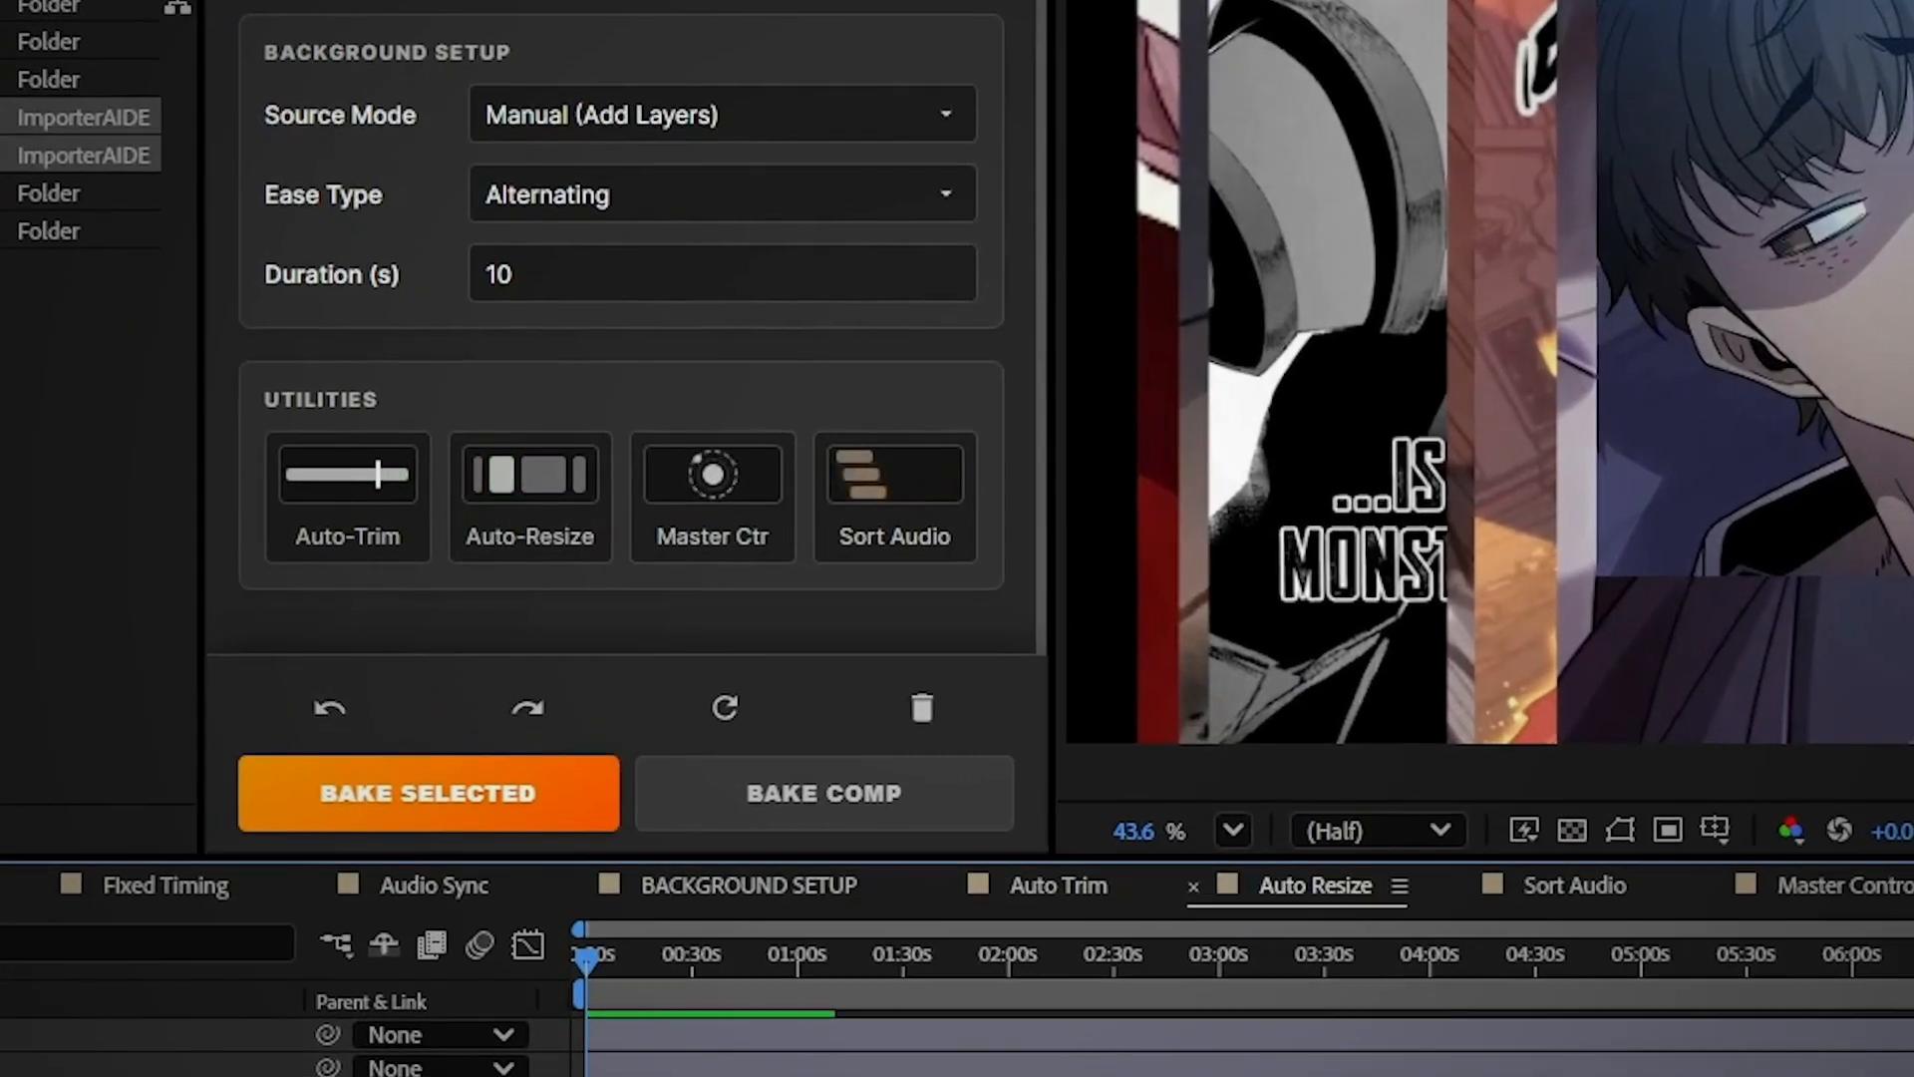
# Enable Auto-Resize with reference layer 001 and resize all ten layers to match it
pyautogui.click(564, 489)
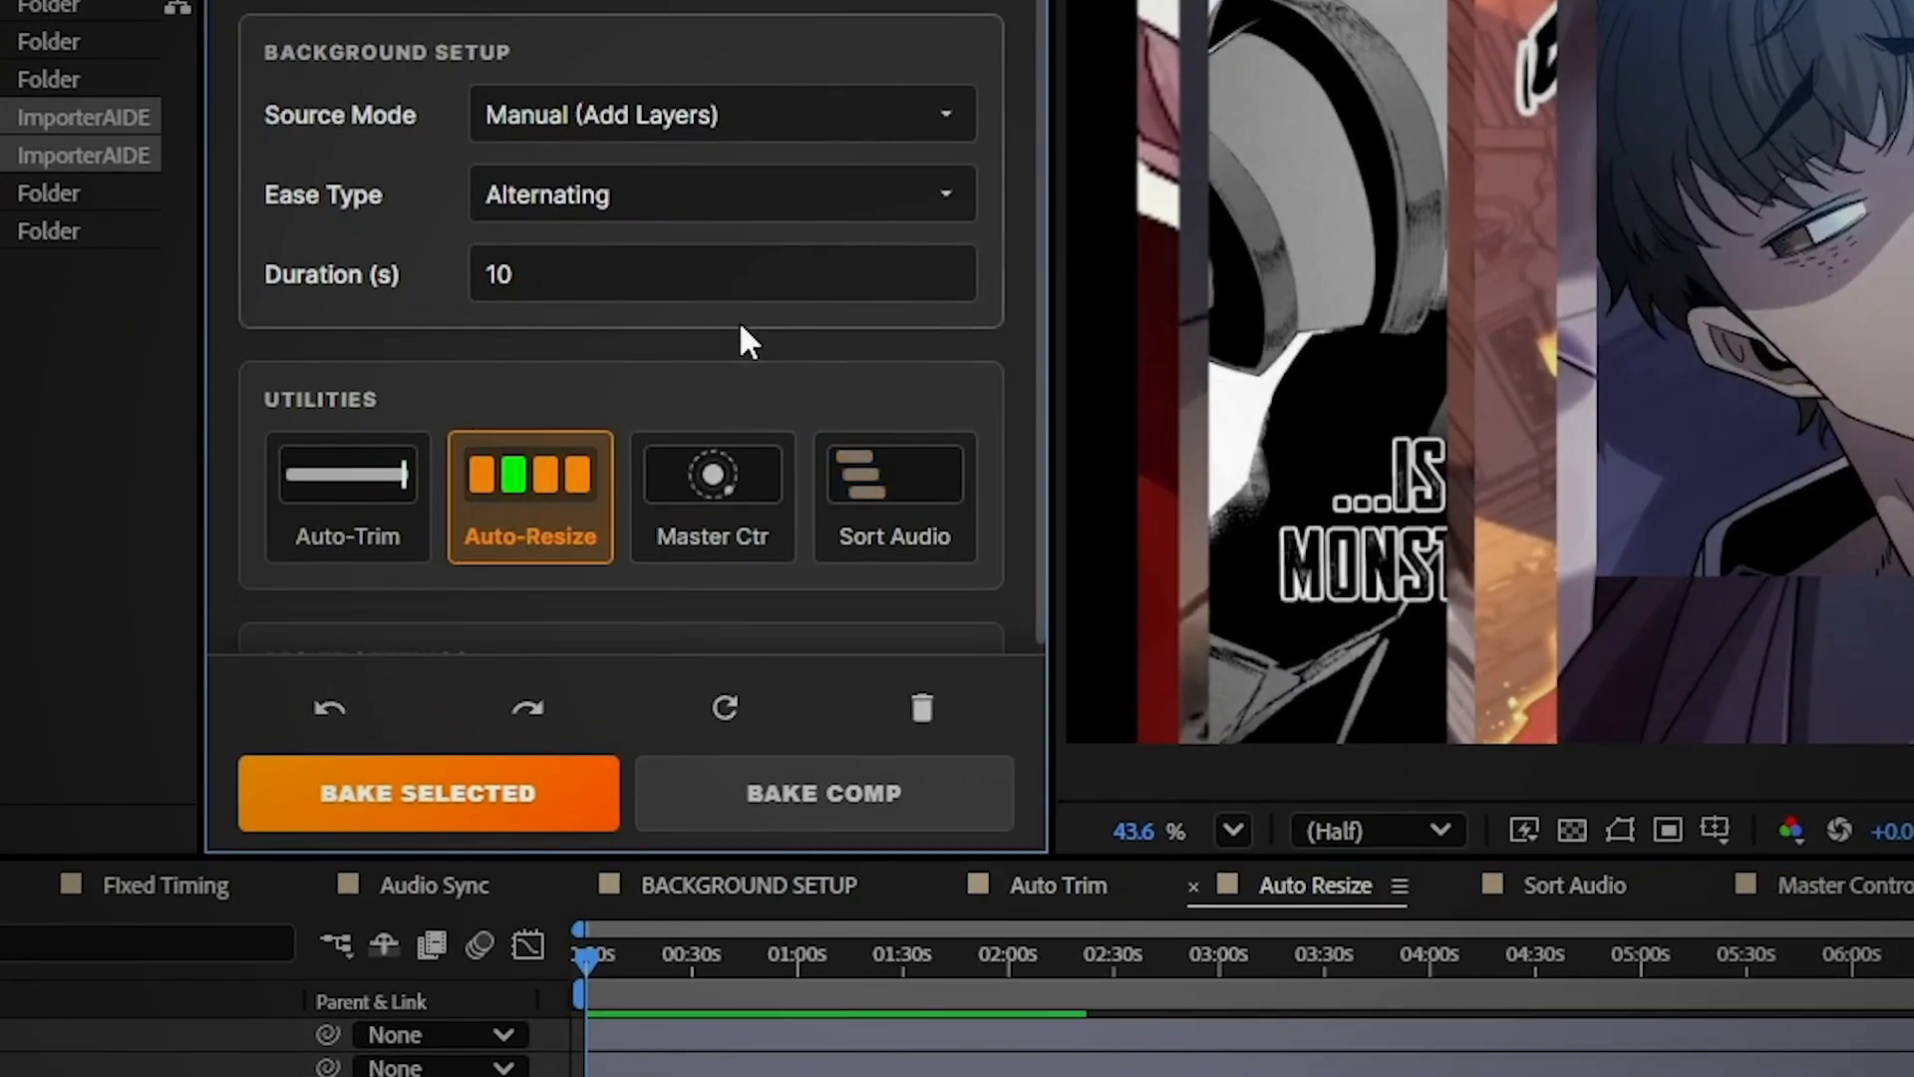
pyautogui.scroll(-2, 743, 339)
pyautogui.scroll(-2, 746, 344)
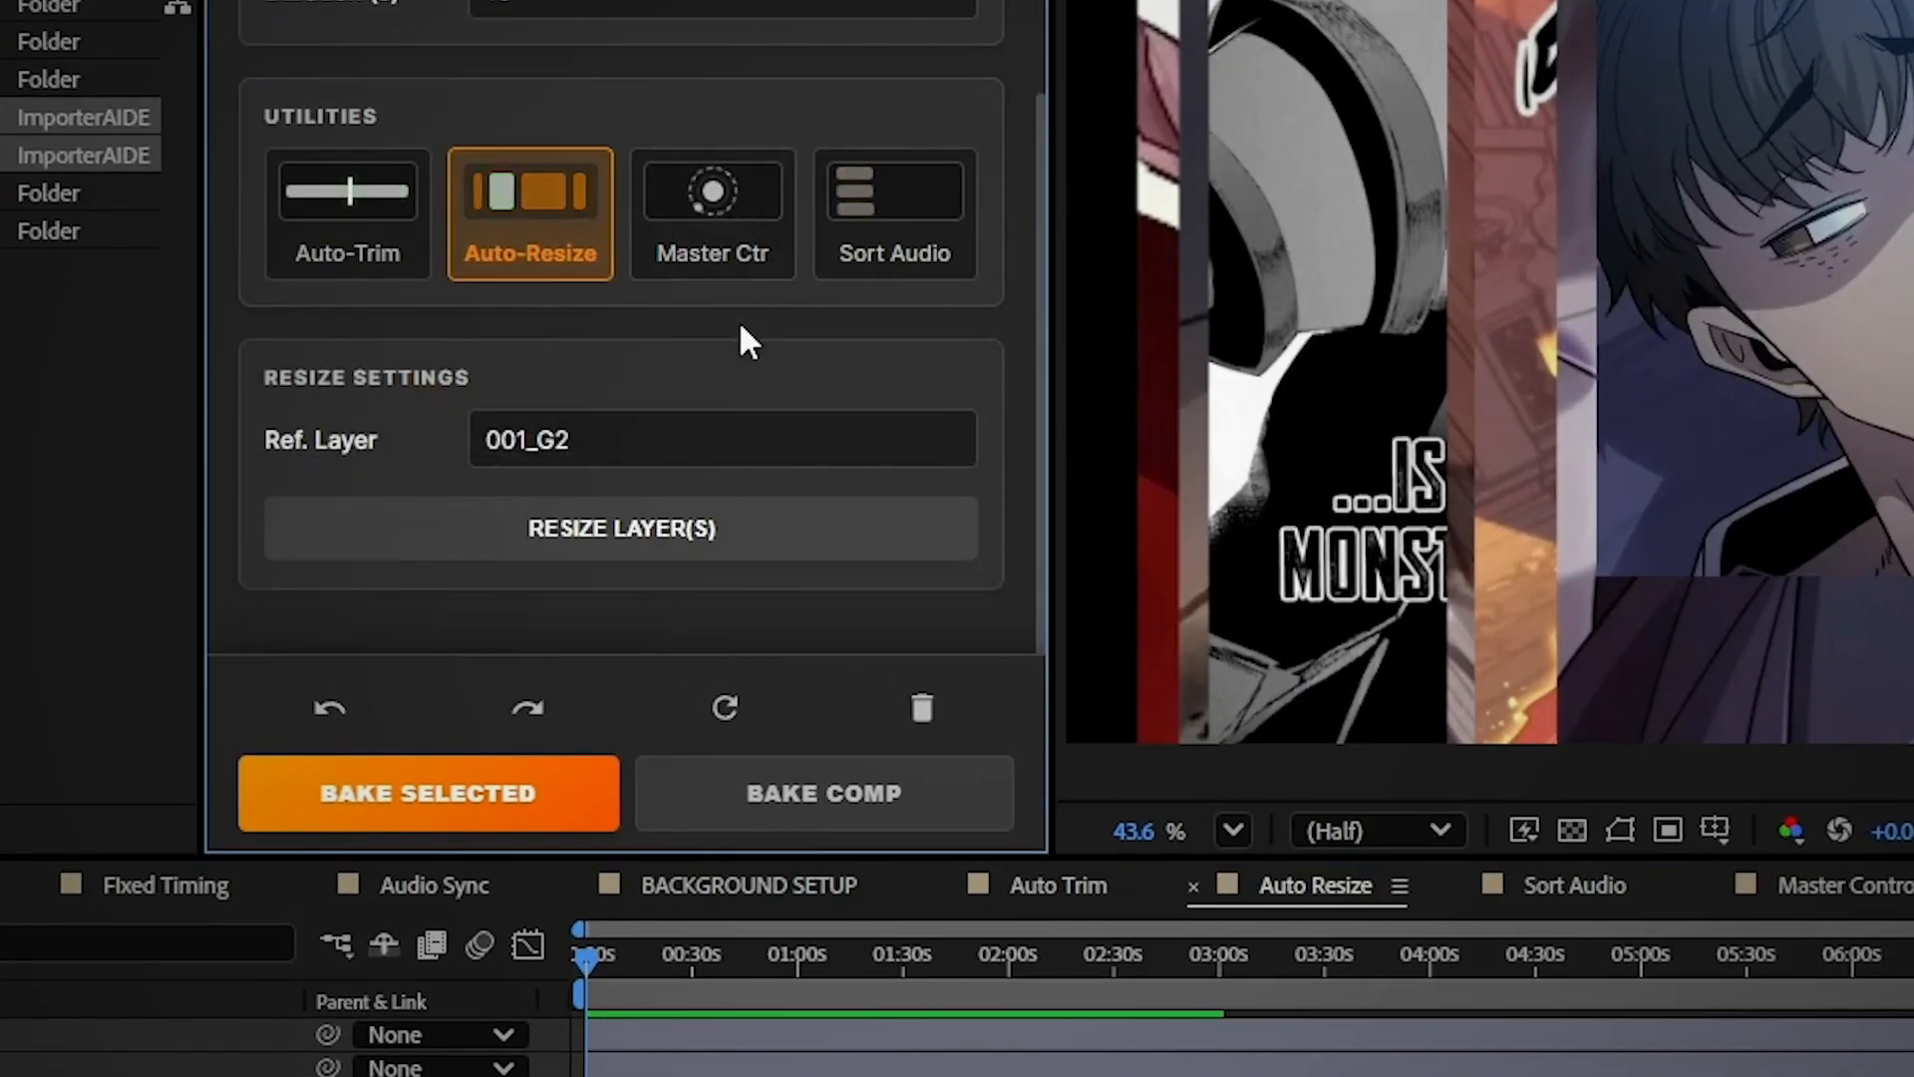
pyautogui.doubleClick(695, 435)
pyautogui.press('BackSpace')
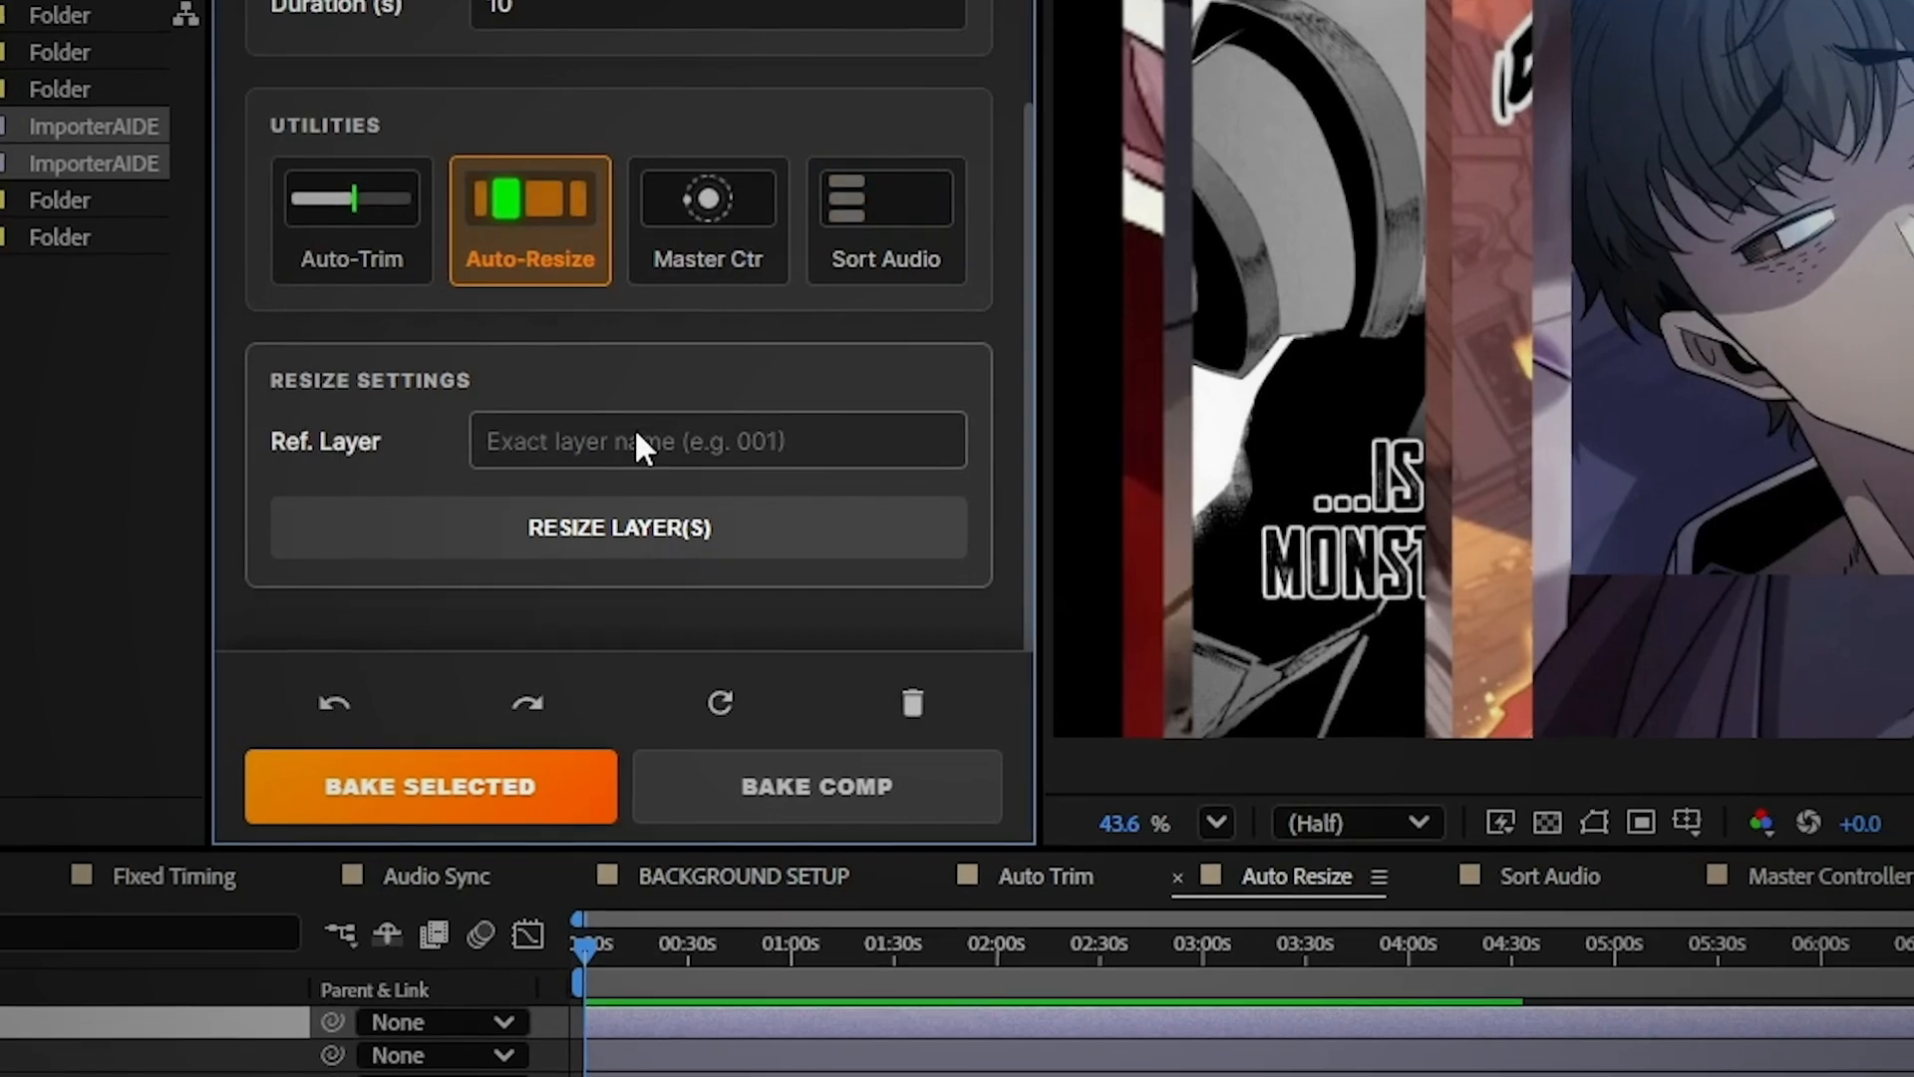
pyautogui.write('001')
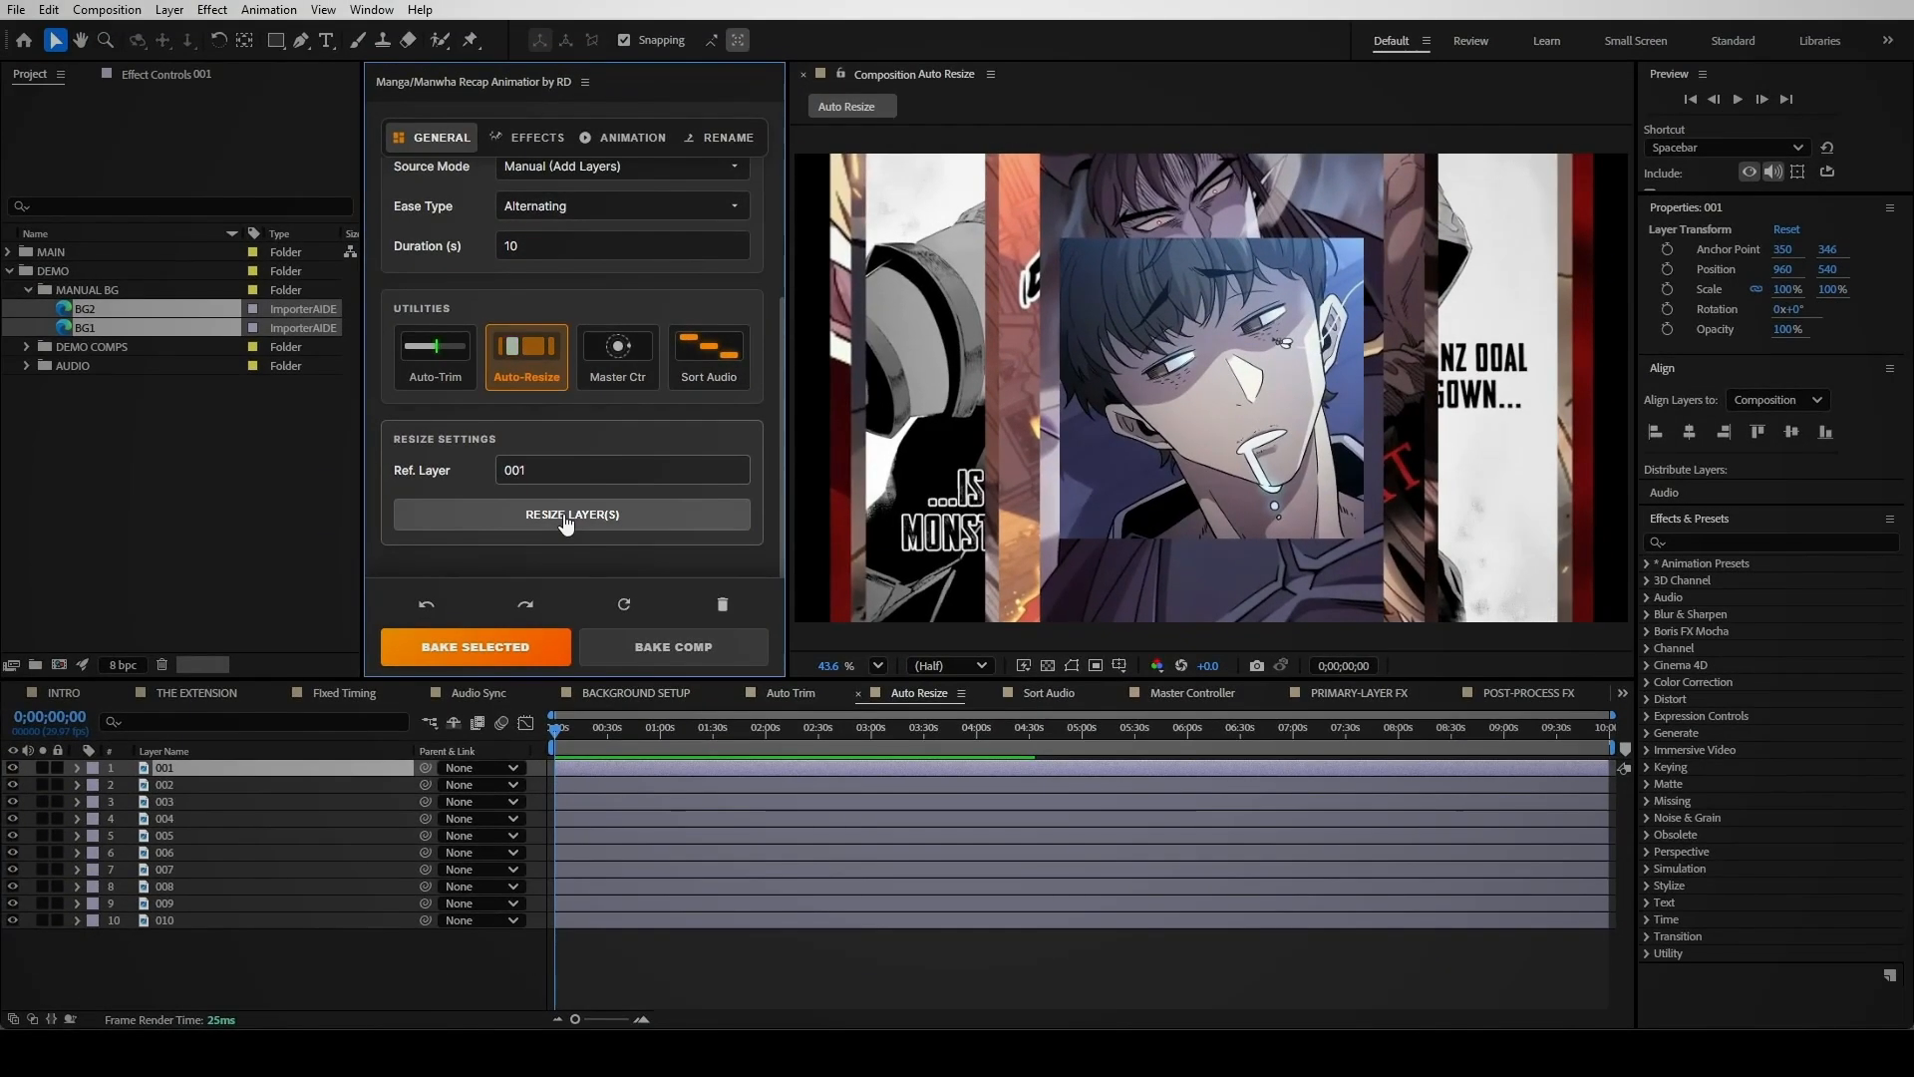
pyautogui.click(593, 525)
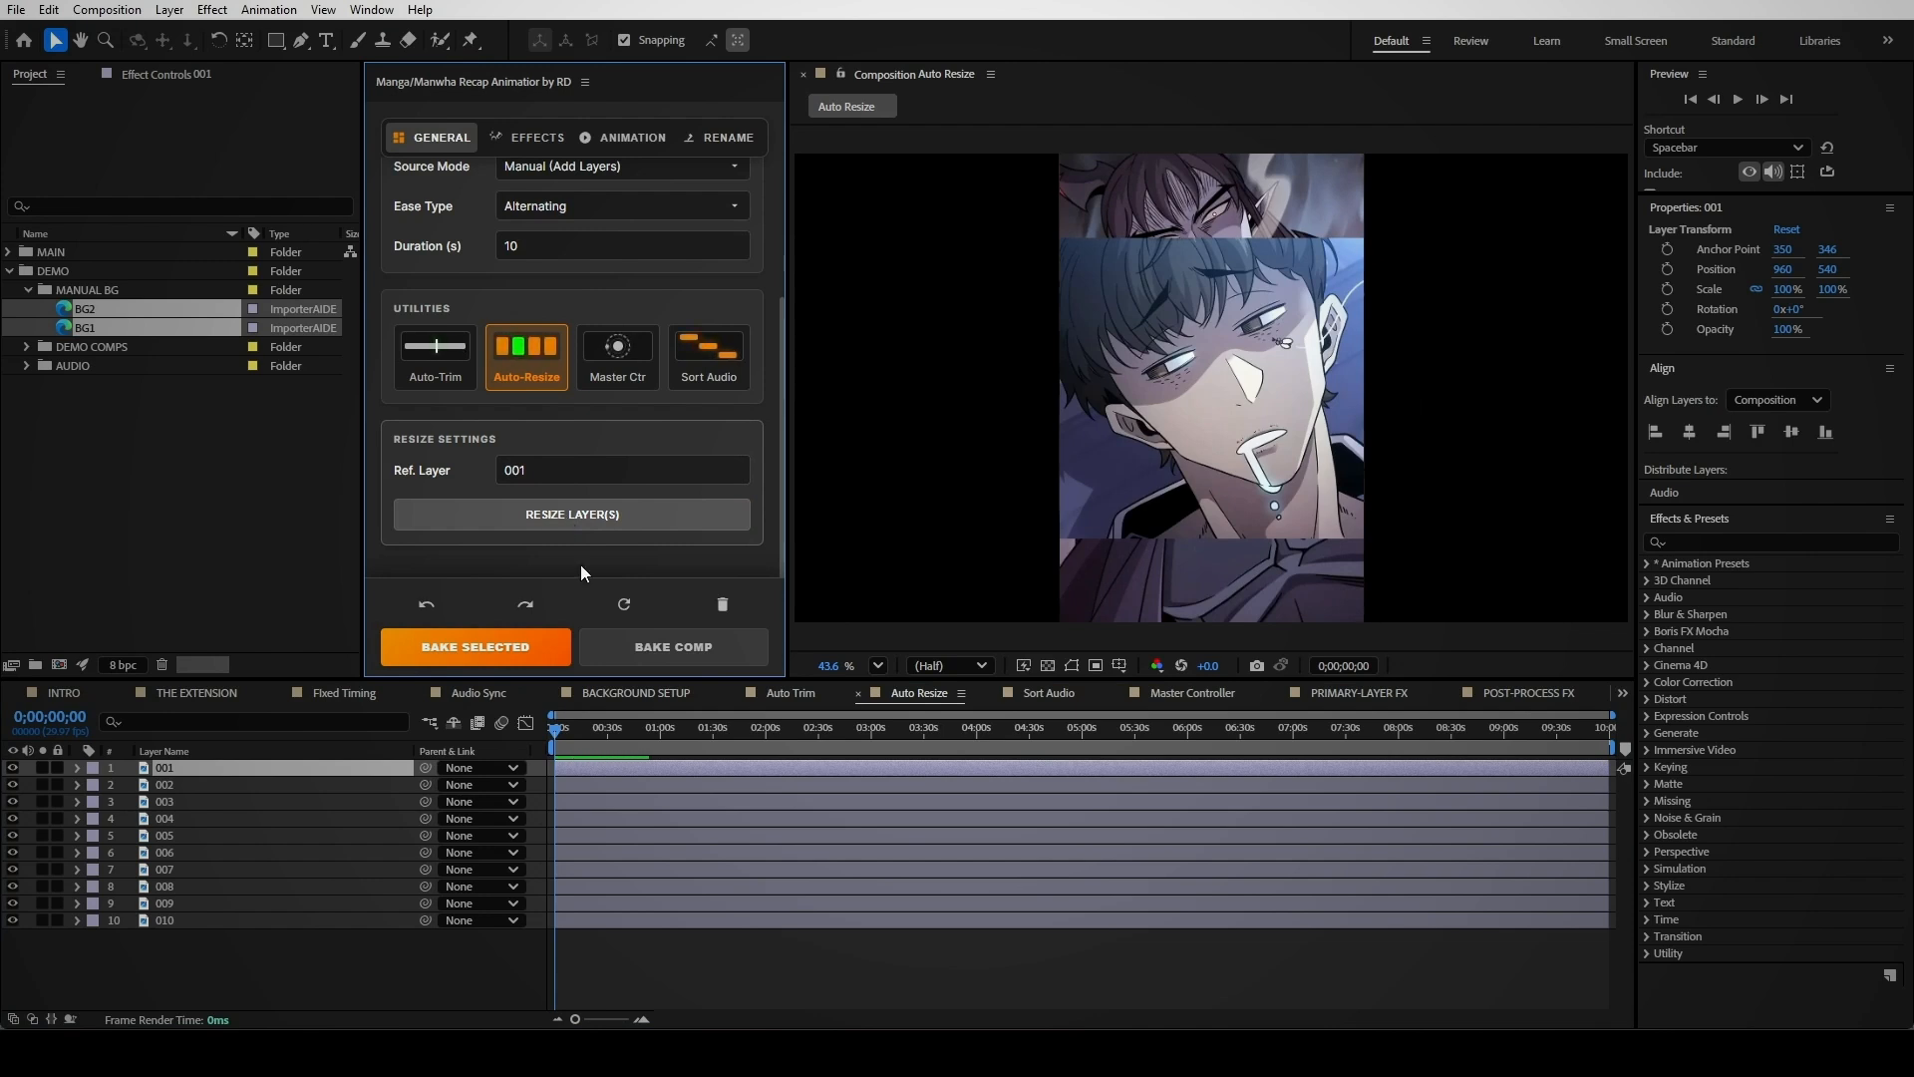
pyautogui.click(629, 942)
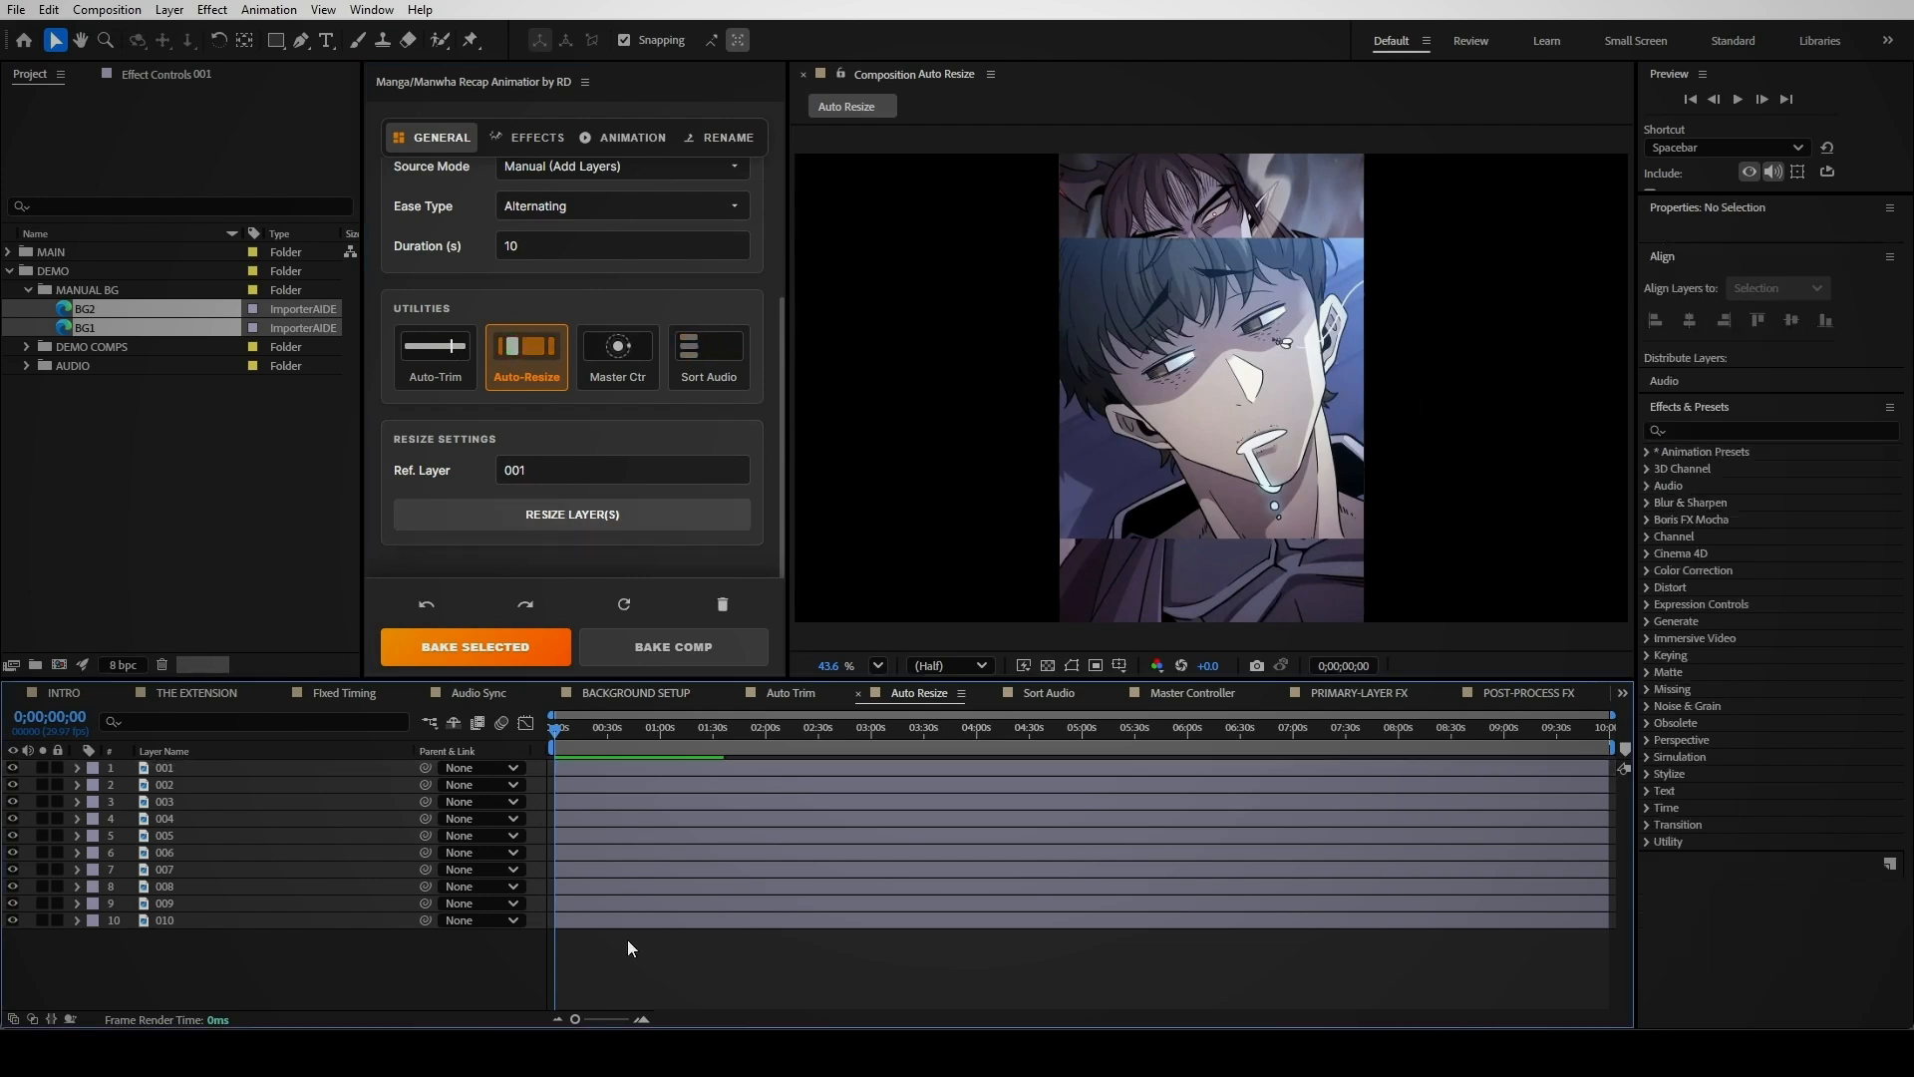
# Add Audio 1–Audio 10 to the Sort Audio comp and sort them back to back
pyautogui.click(1047, 692)
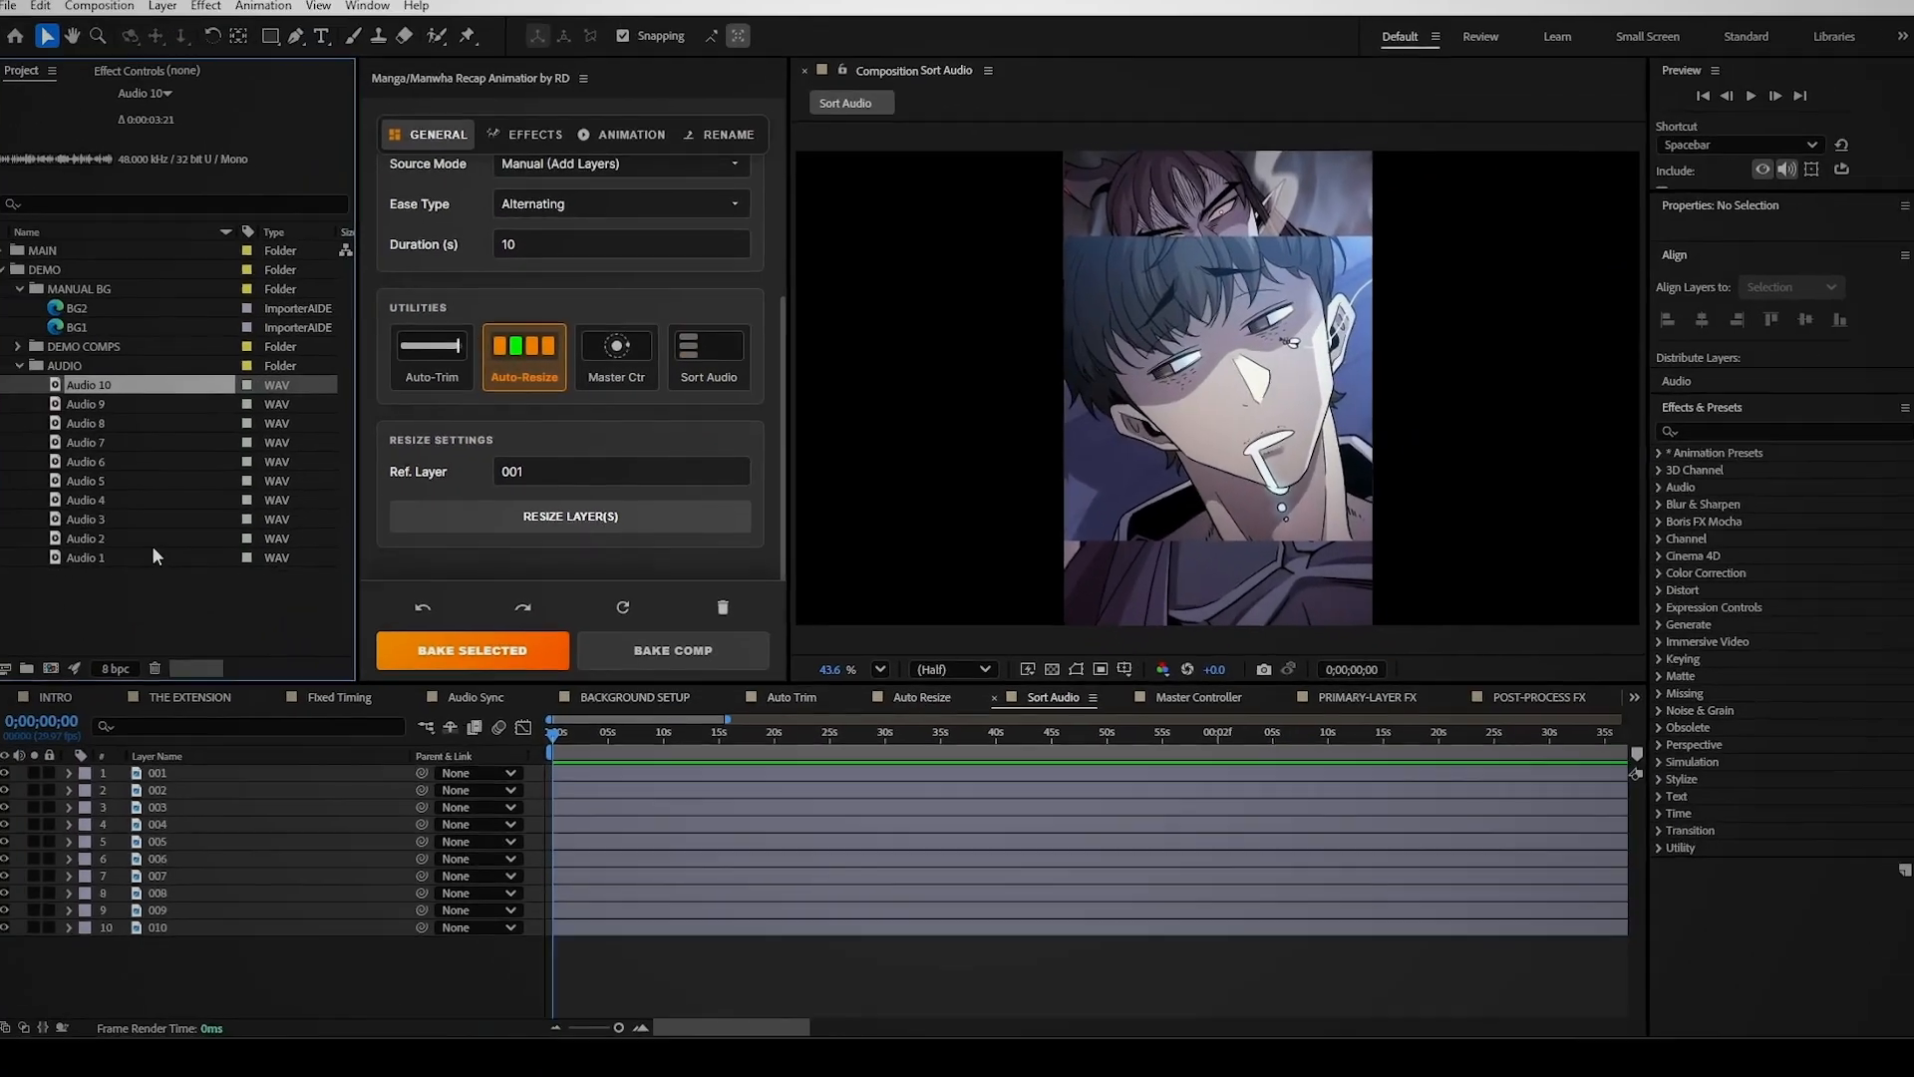
pyautogui.keyDown('shift'); pyautogui.click(152, 554); pyautogui.keyUp('shift')
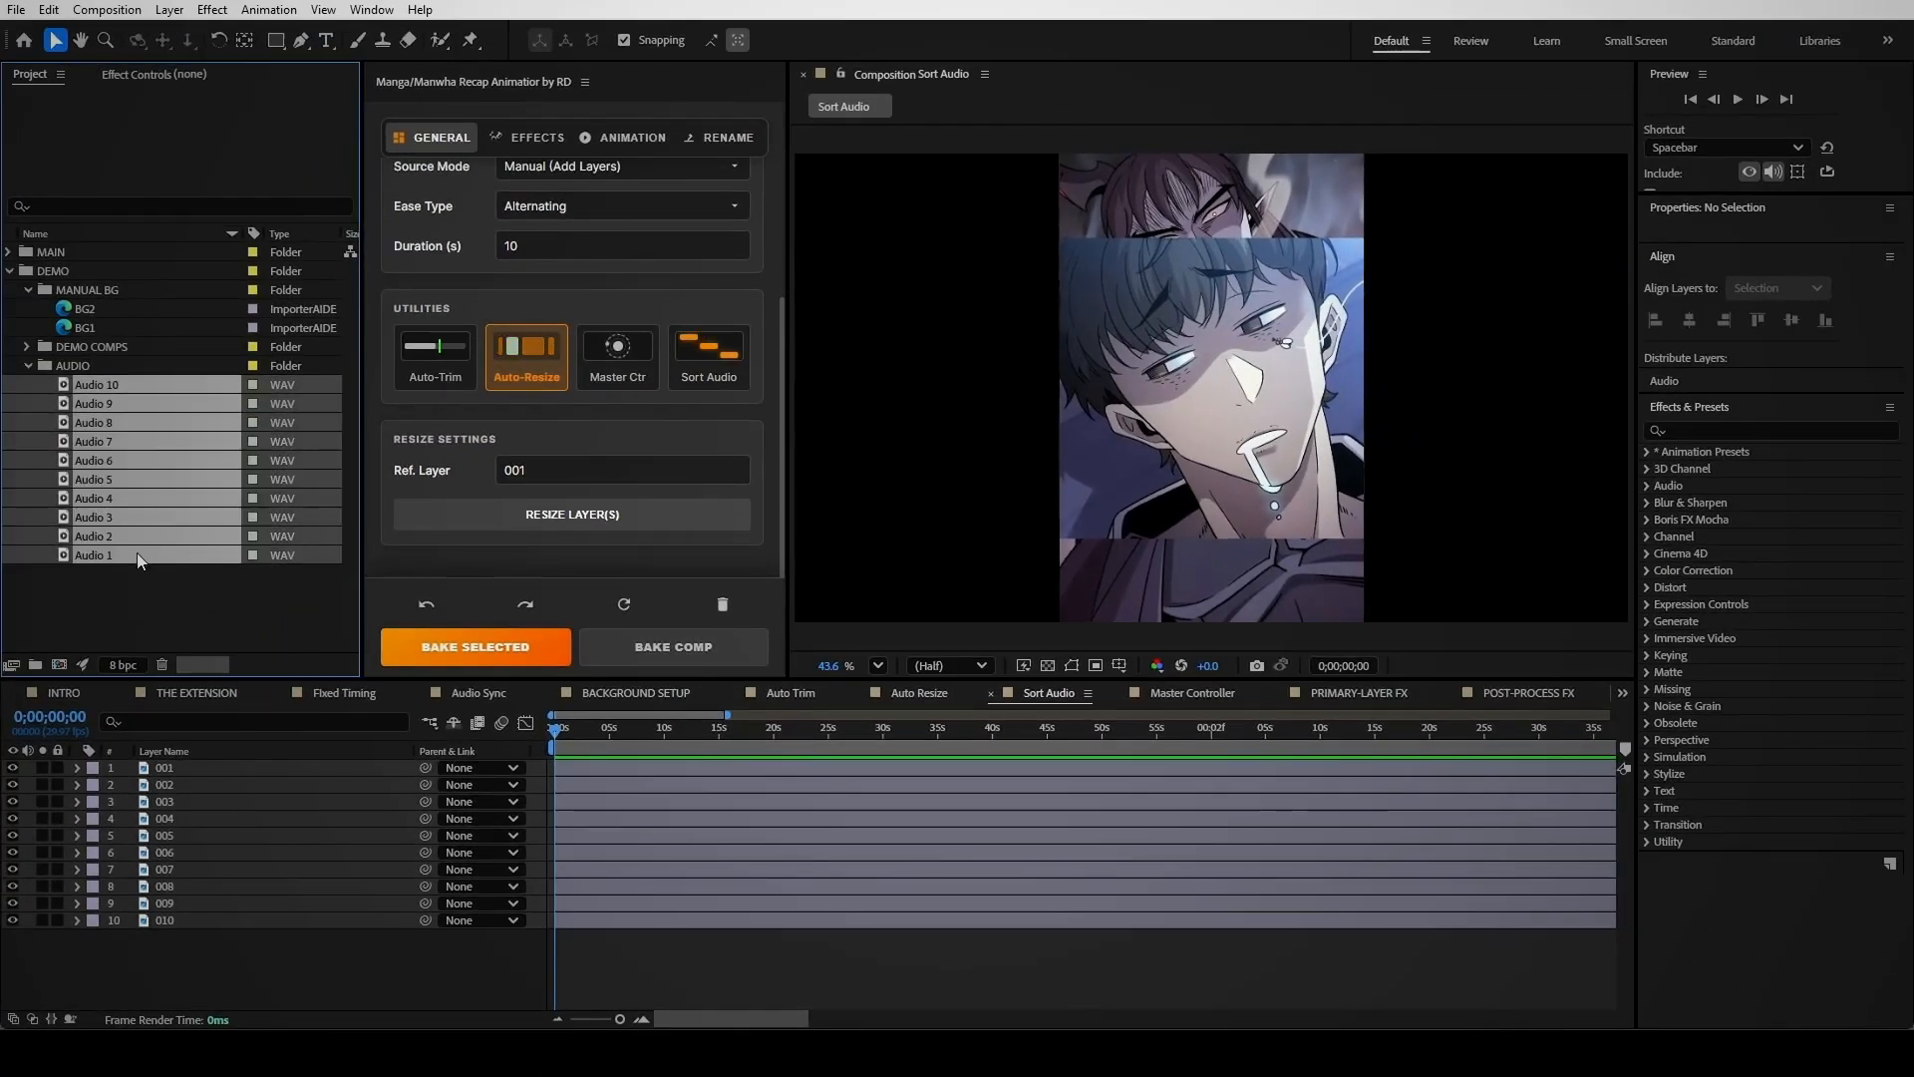
pyautogui.moveTo(136, 552); pyautogui.dragTo(233, 770)
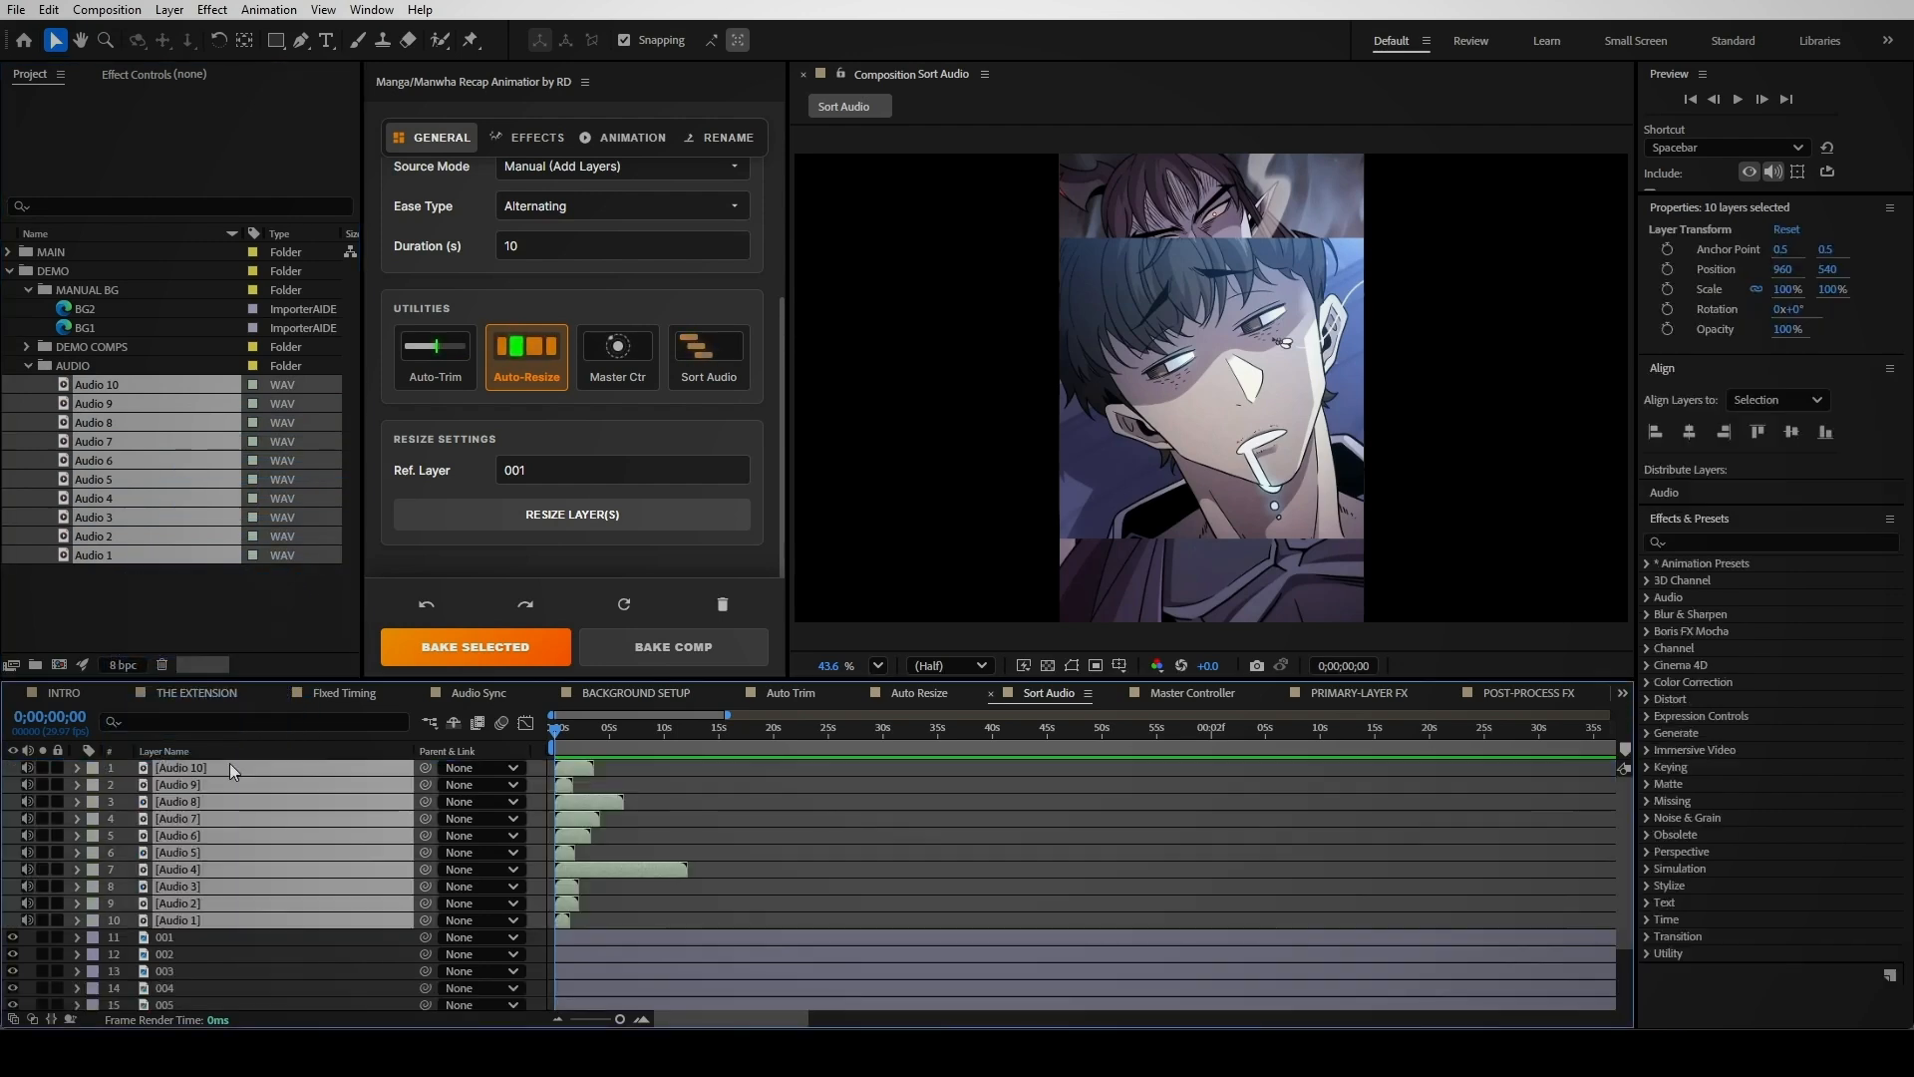
pyautogui.click(684, 923)
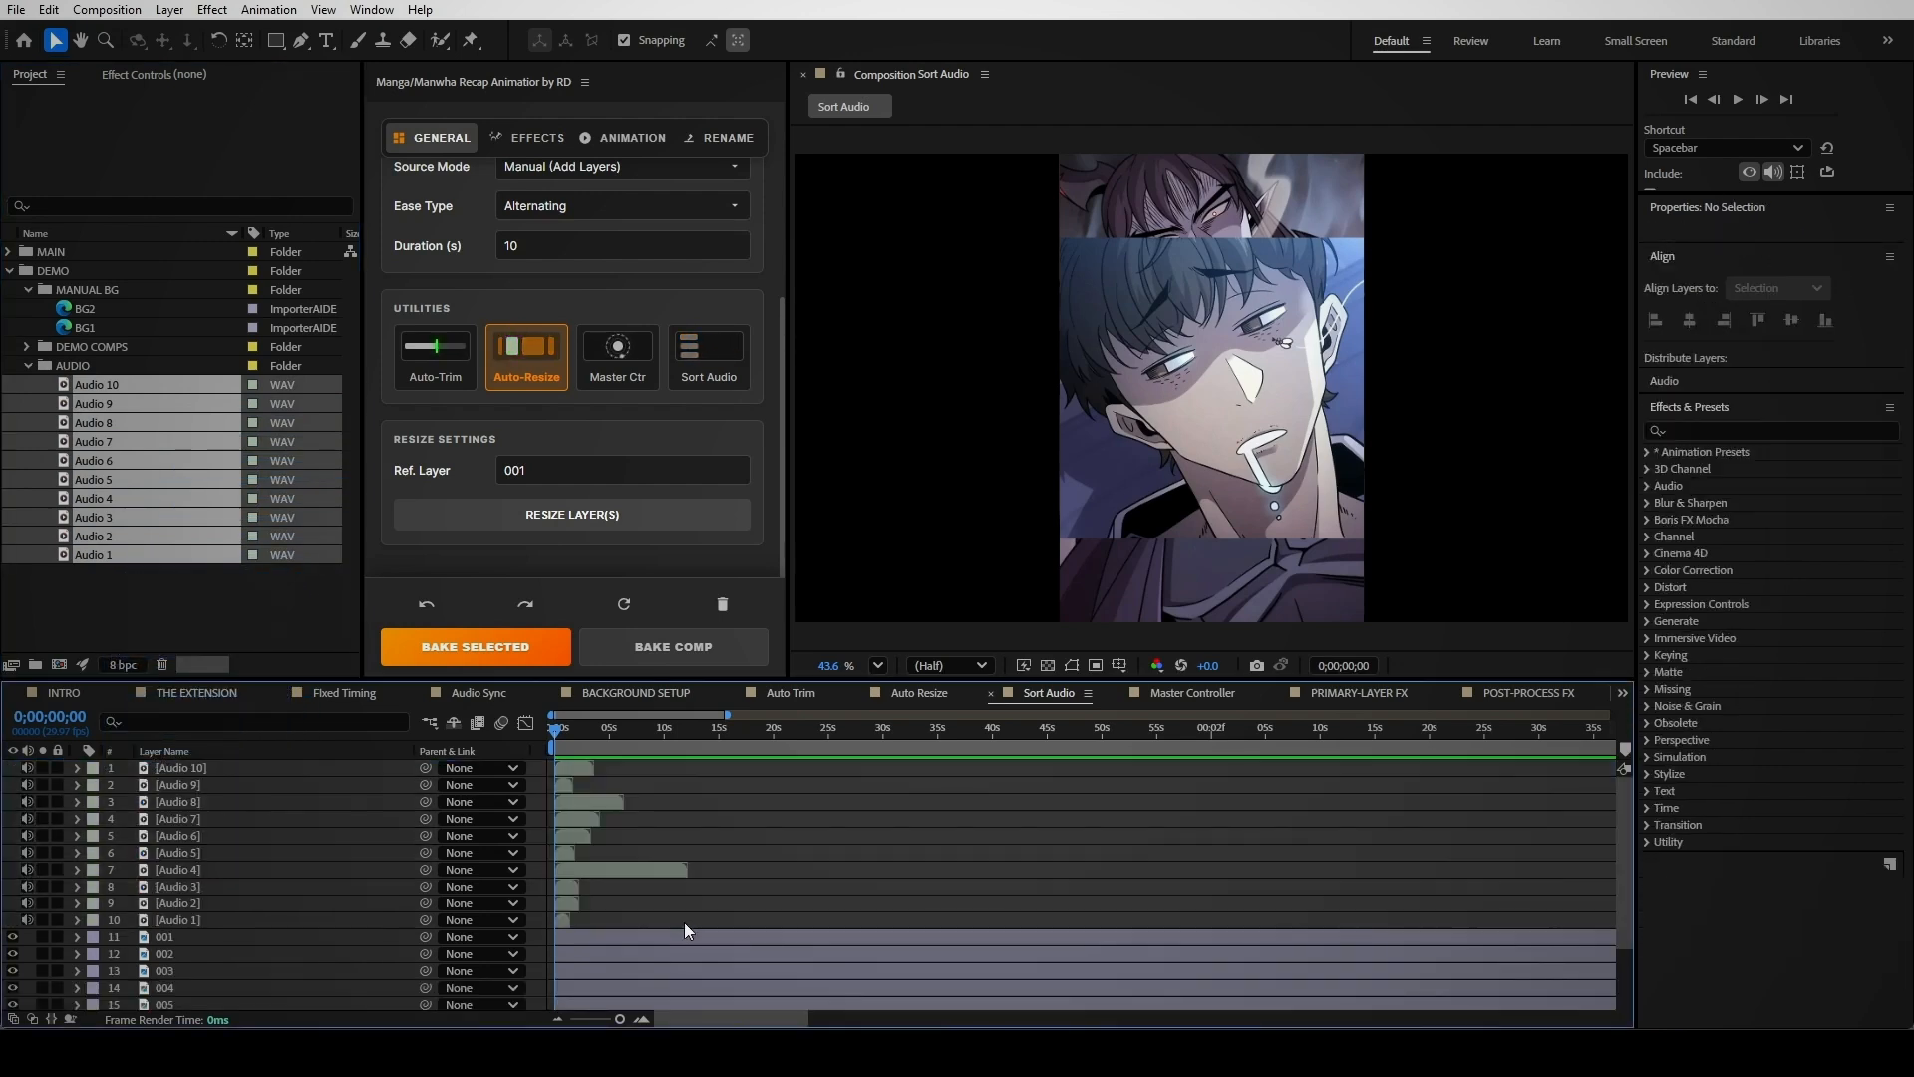
pyautogui.click(565, 919)
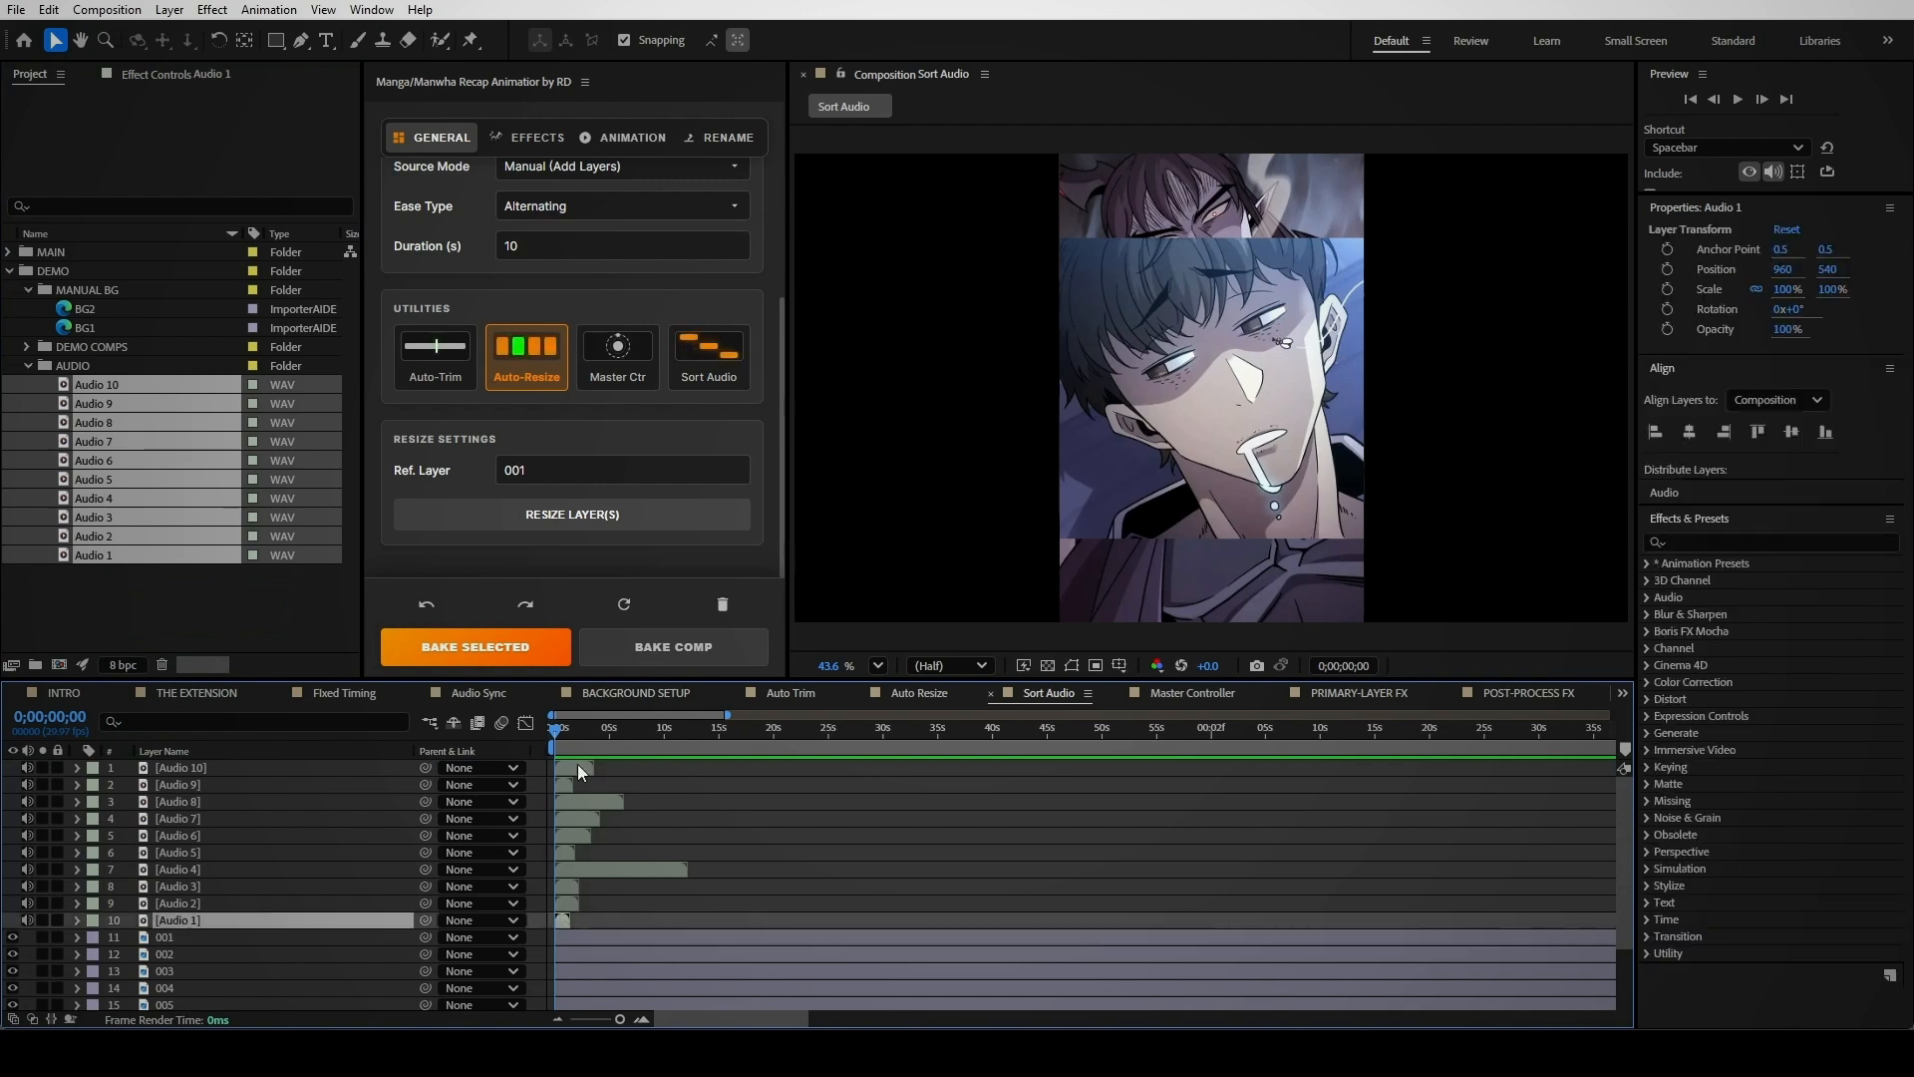
pyautogui.keyDown('shift'); pyautogui.click(578, 763); pyautogui.keyUp('shift')
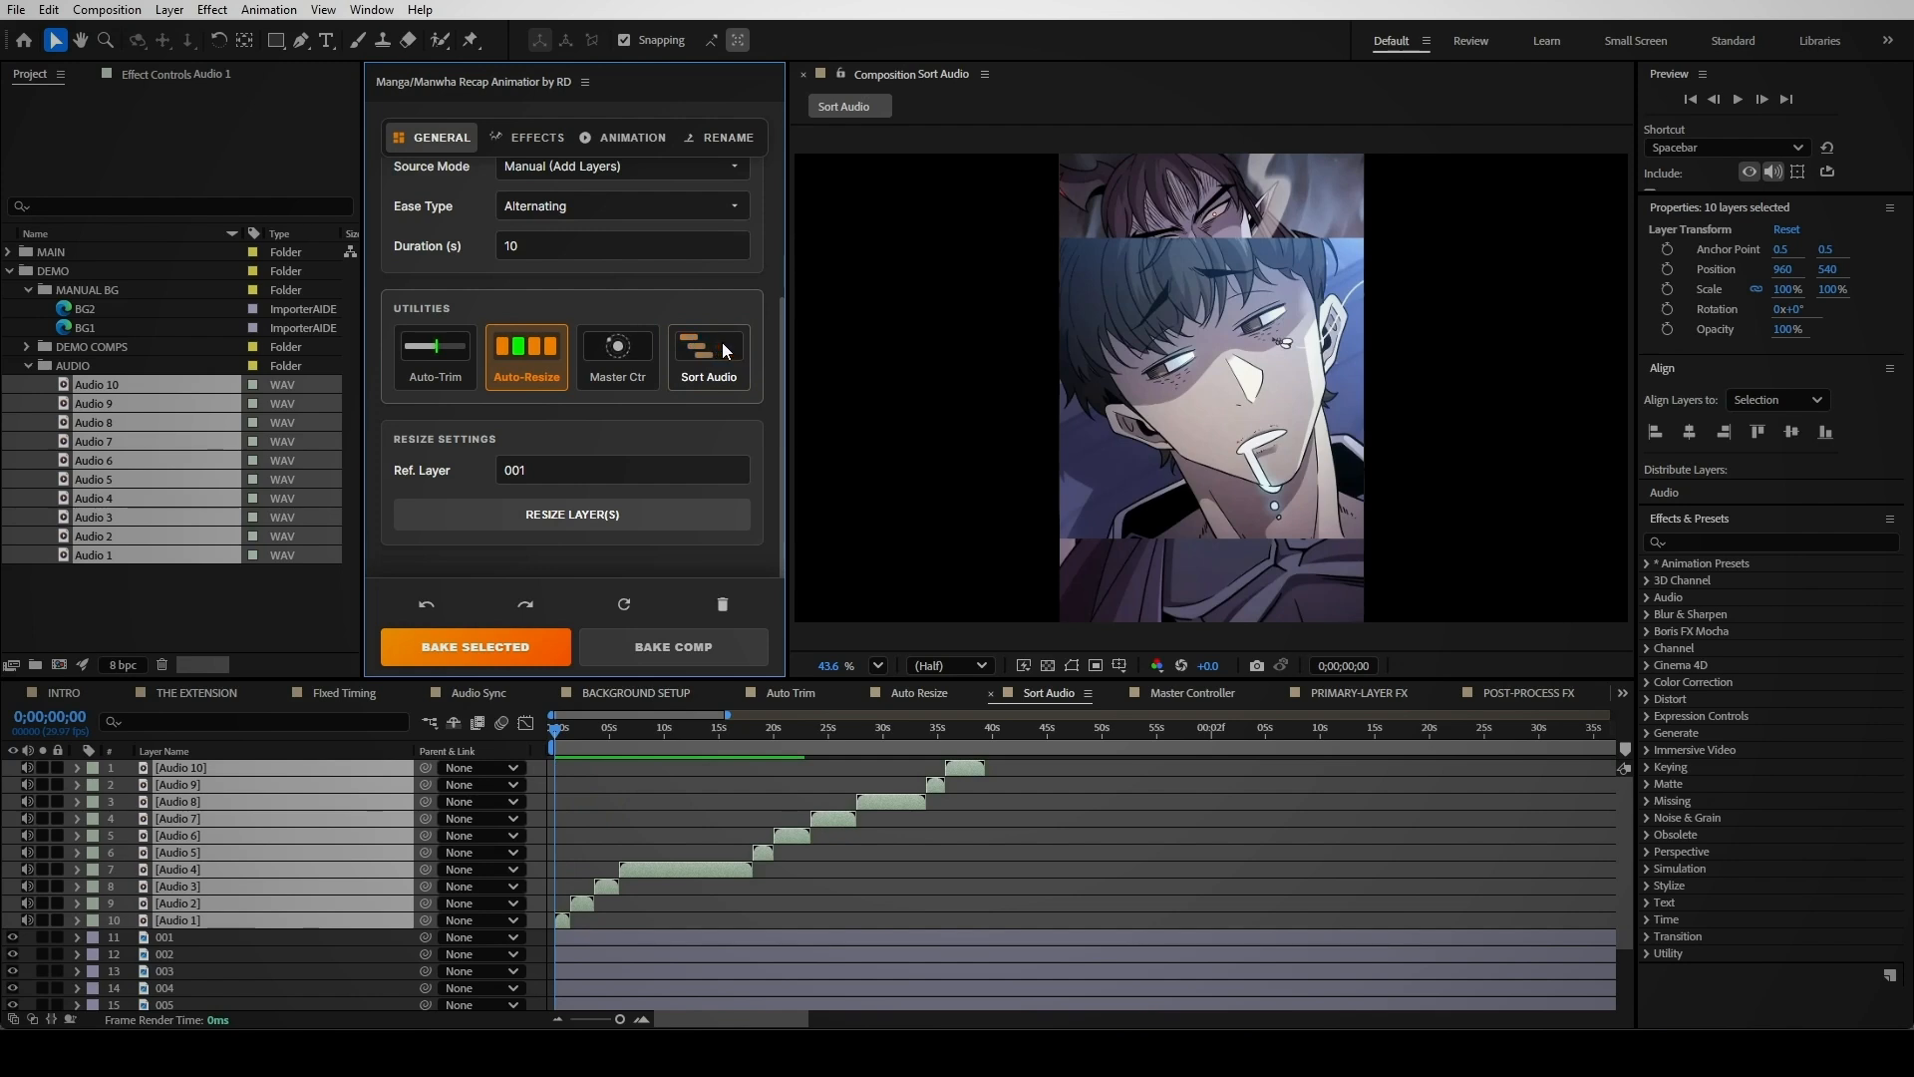
pyautogui.click(862, 918)
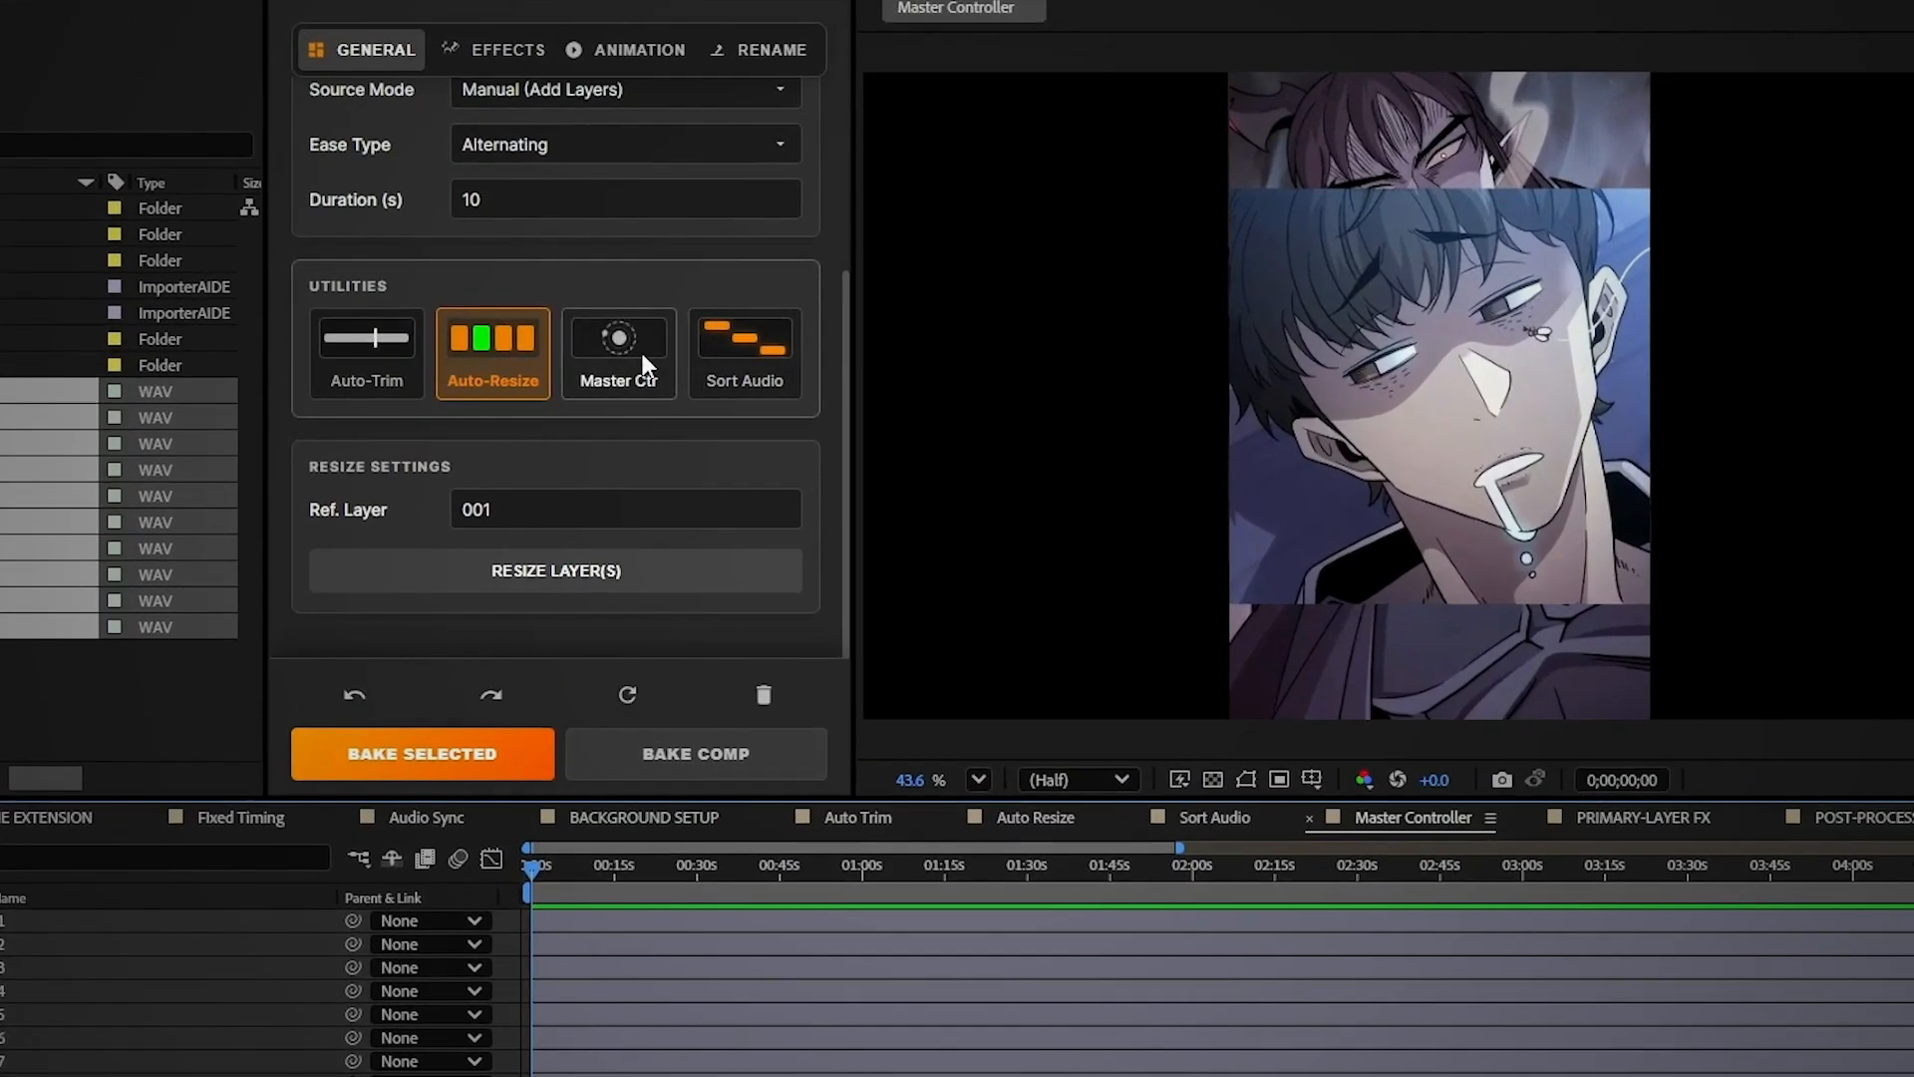
# Enable Master Ctr, turn off Auto-Resize, and set backgrounds to Auto (Clone Layers)
pyautogui.click(634, 353)
pyautogui.click(461, 205)
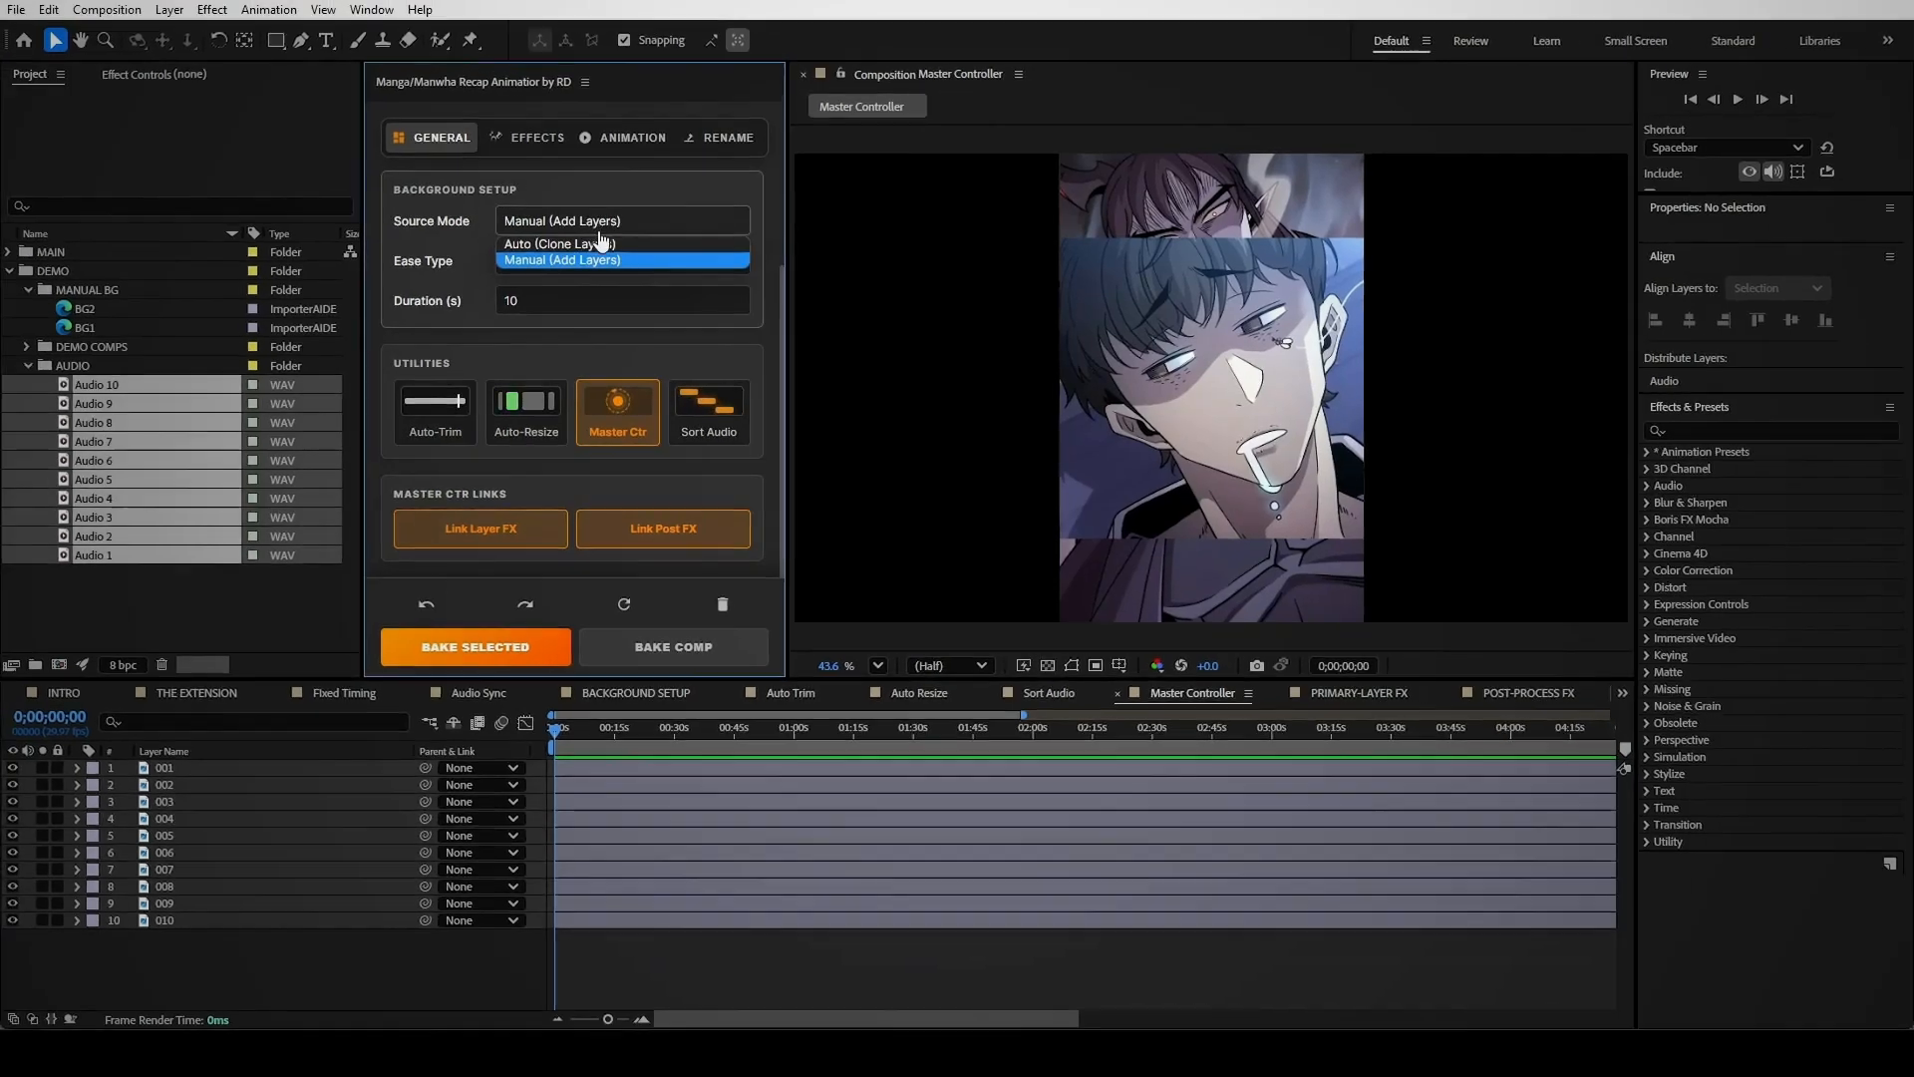
pyautogui.click(585, 225)
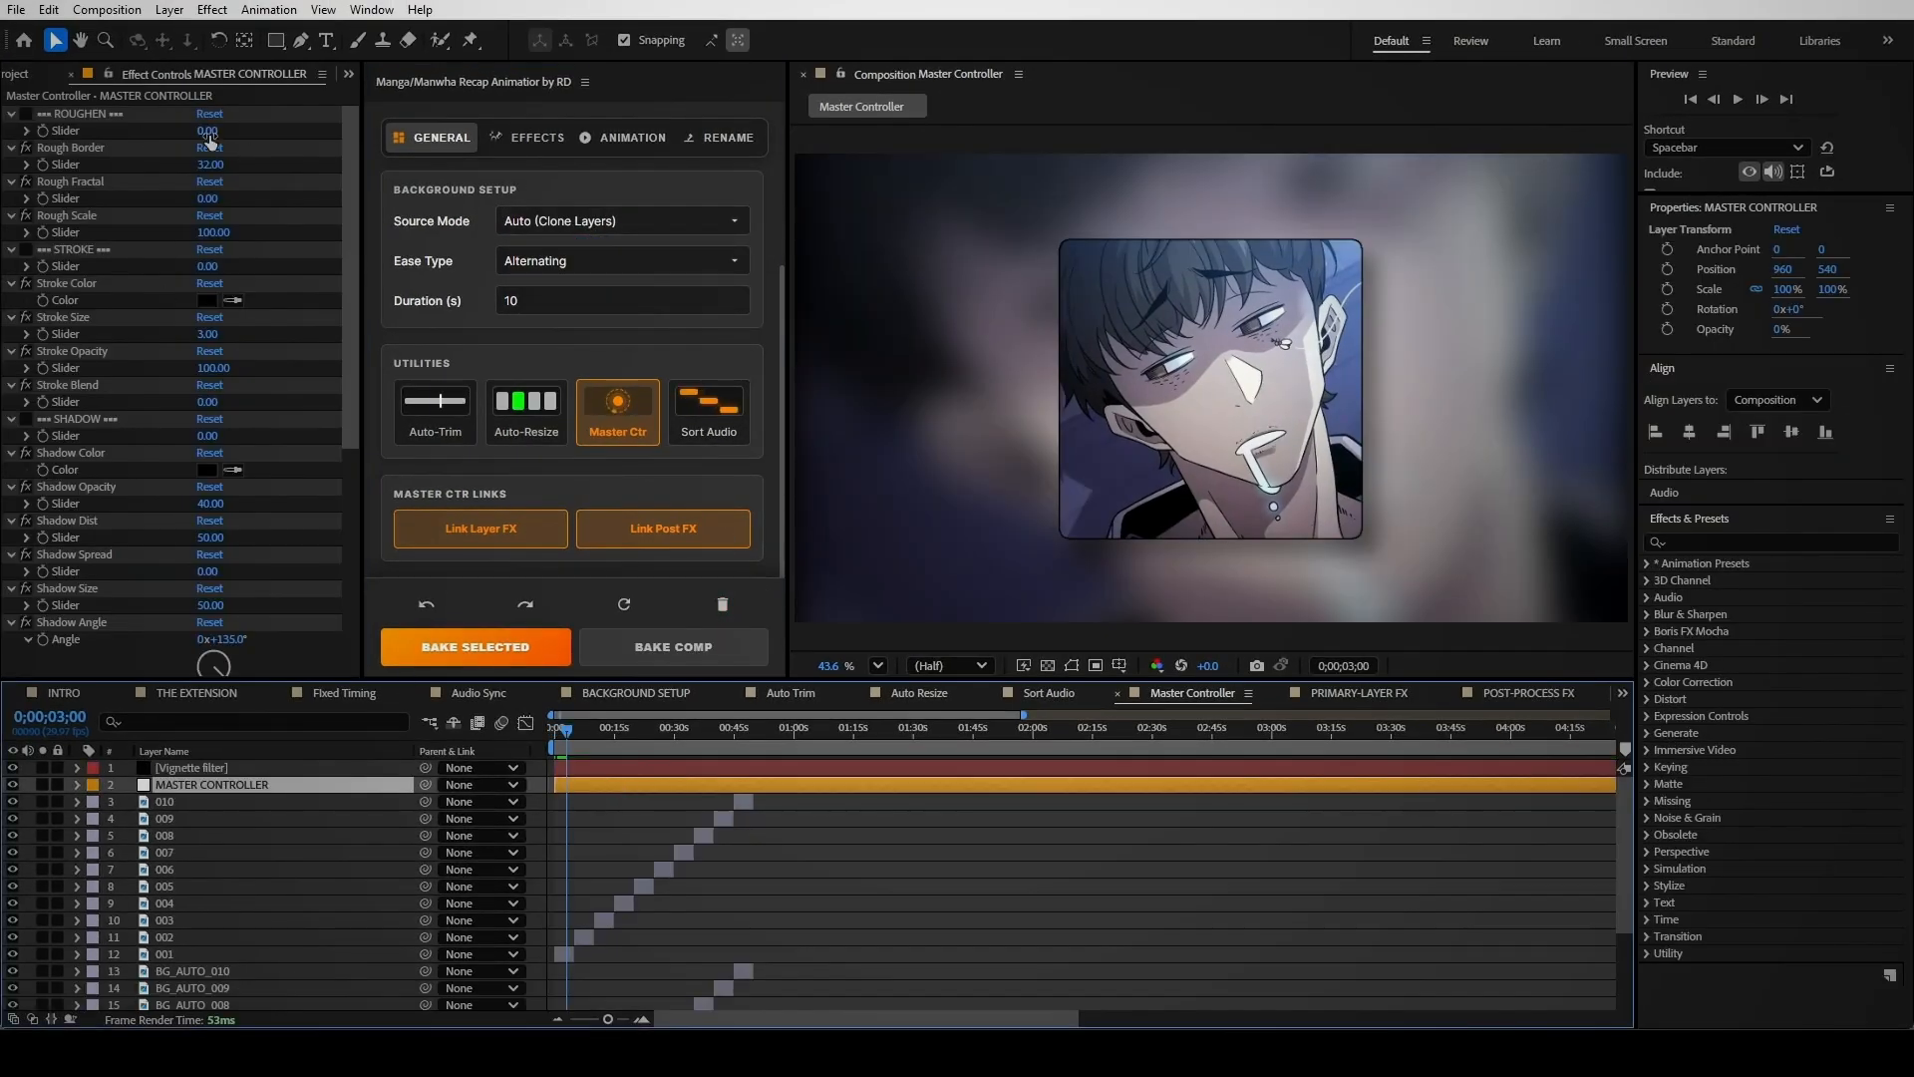
# Raise Rough Border and give panels a red stroke of size 40 at opacity 13
pyautogui.moveTo(212, 168); pyautogui.dragTo(300, 229)
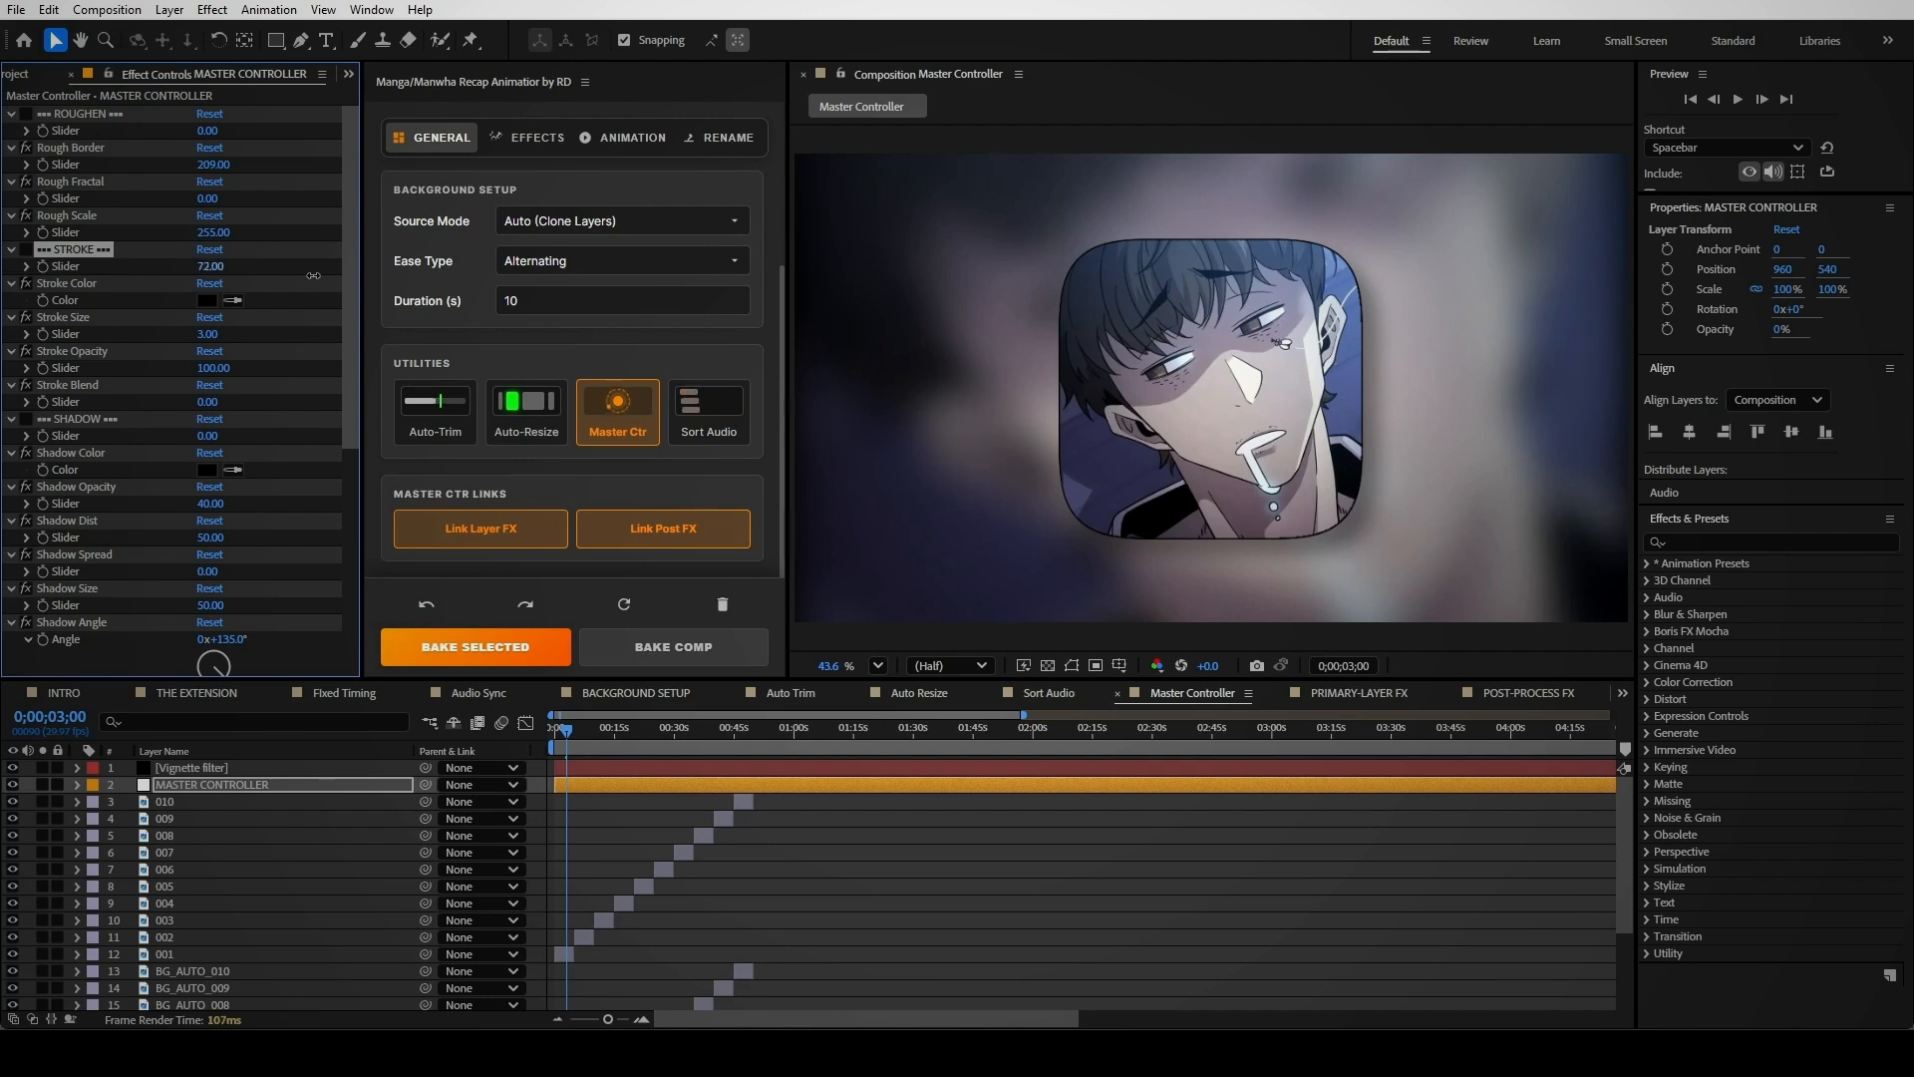
pyautogui.click(206, 300)
pyautogui.click(987, 393)
pyautogui.click(1158, 393)
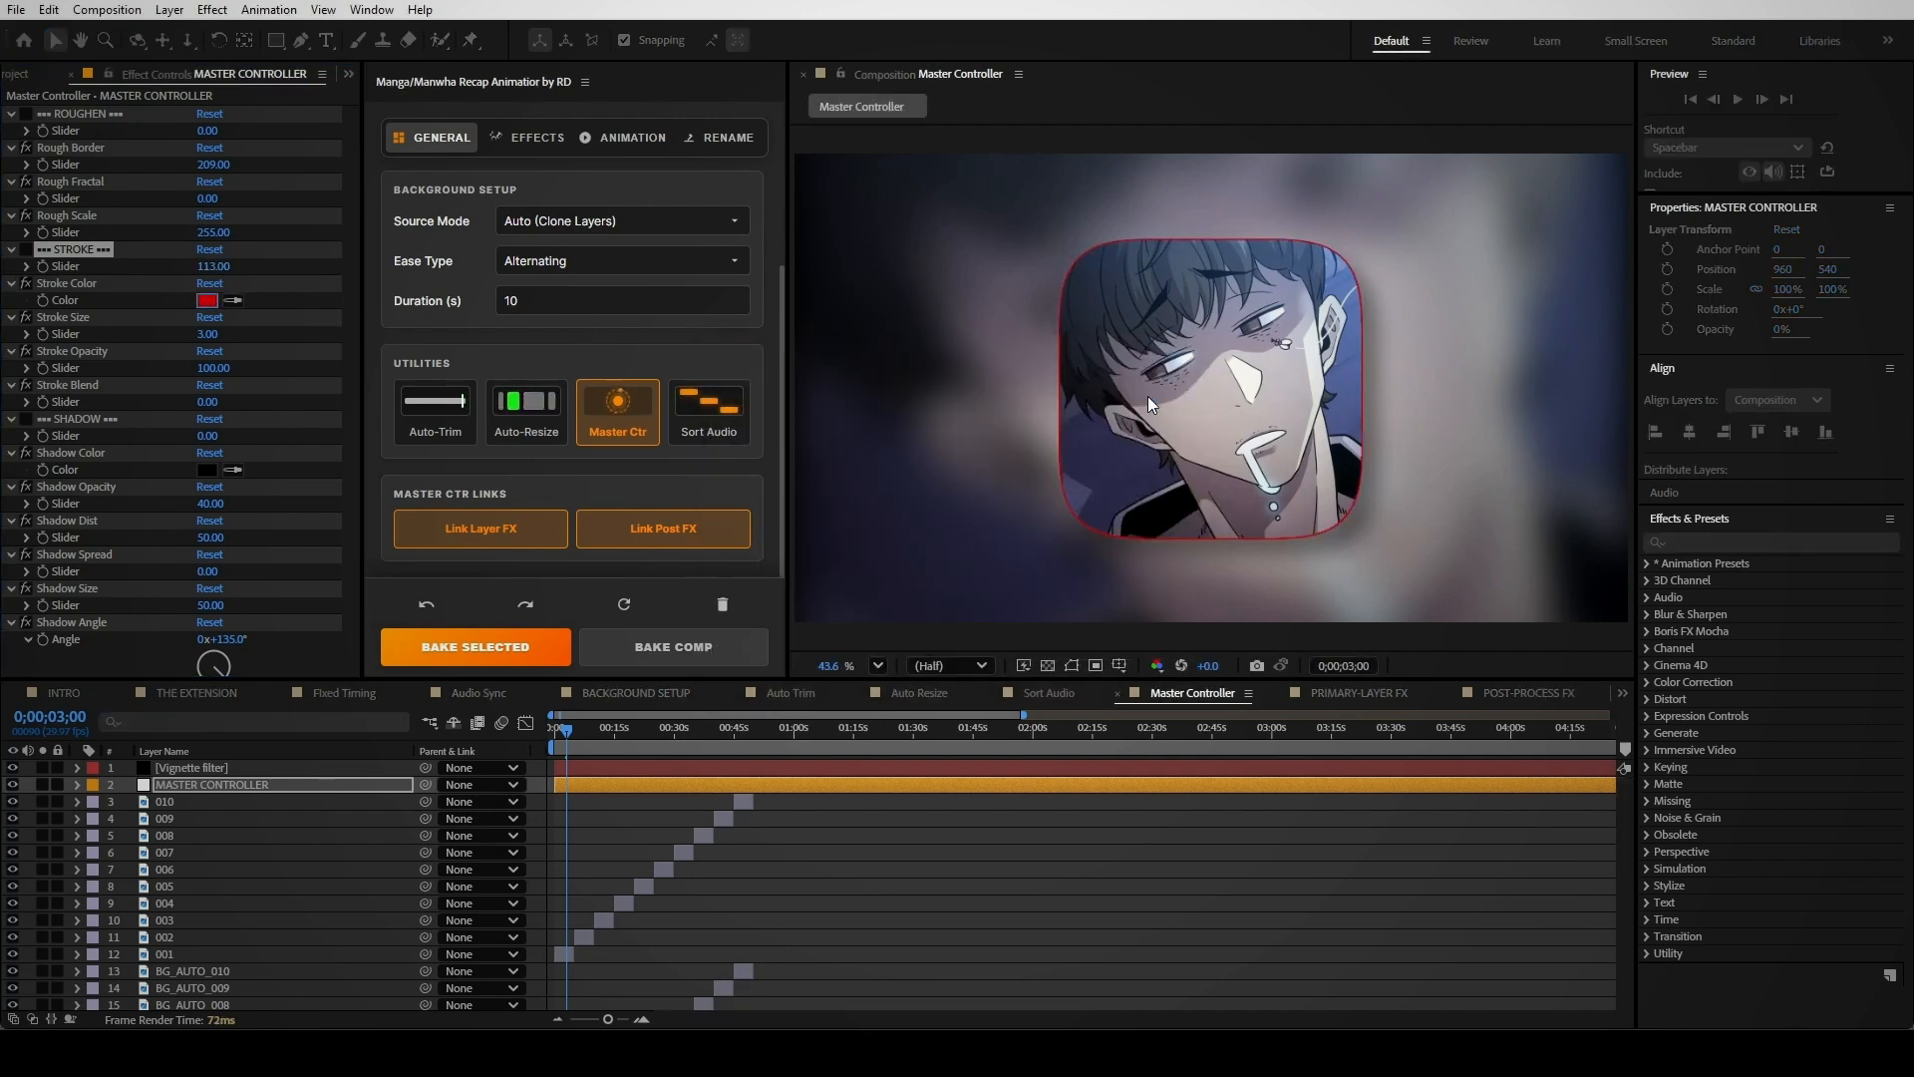
pyautogui.moveTo(276, 322); pyautogui.dragTo(239, 327)
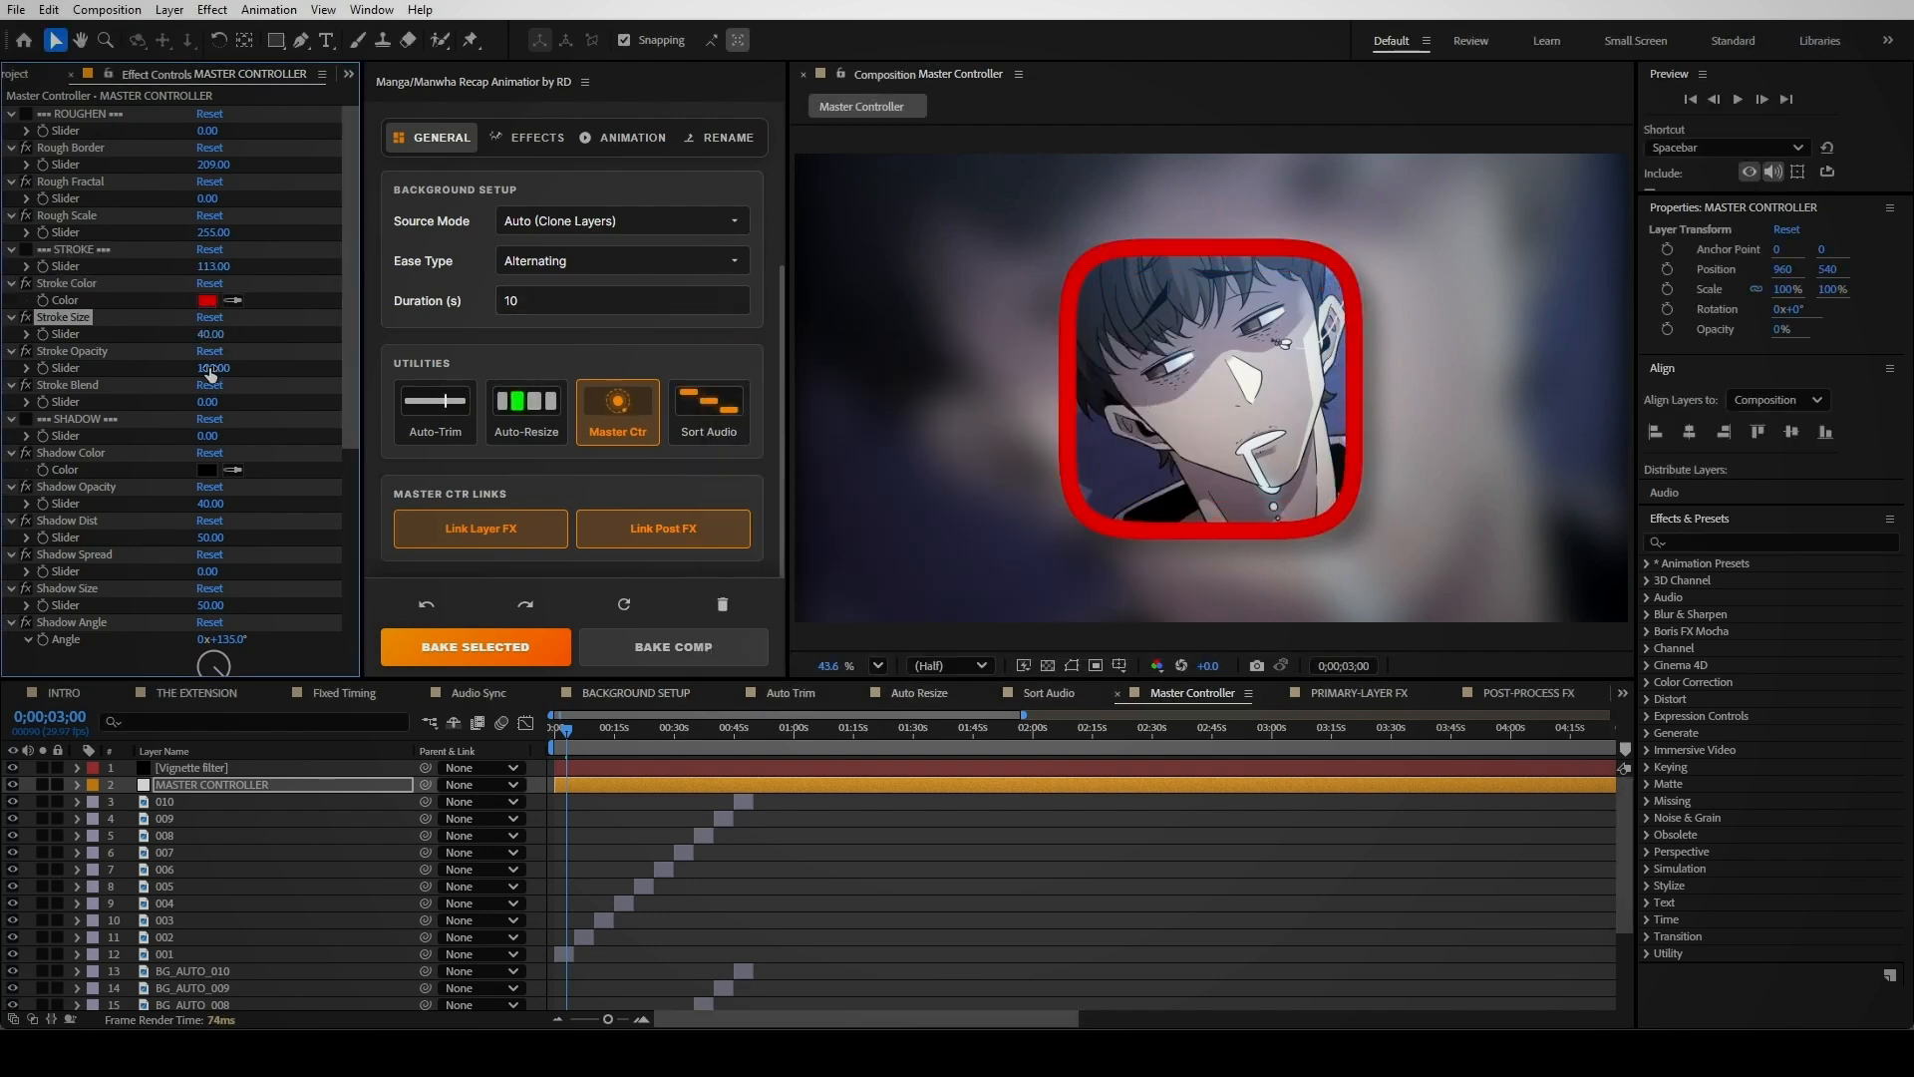
pyautogui.moveTo(44, 391); pyautogui.dragTo(184, 421)
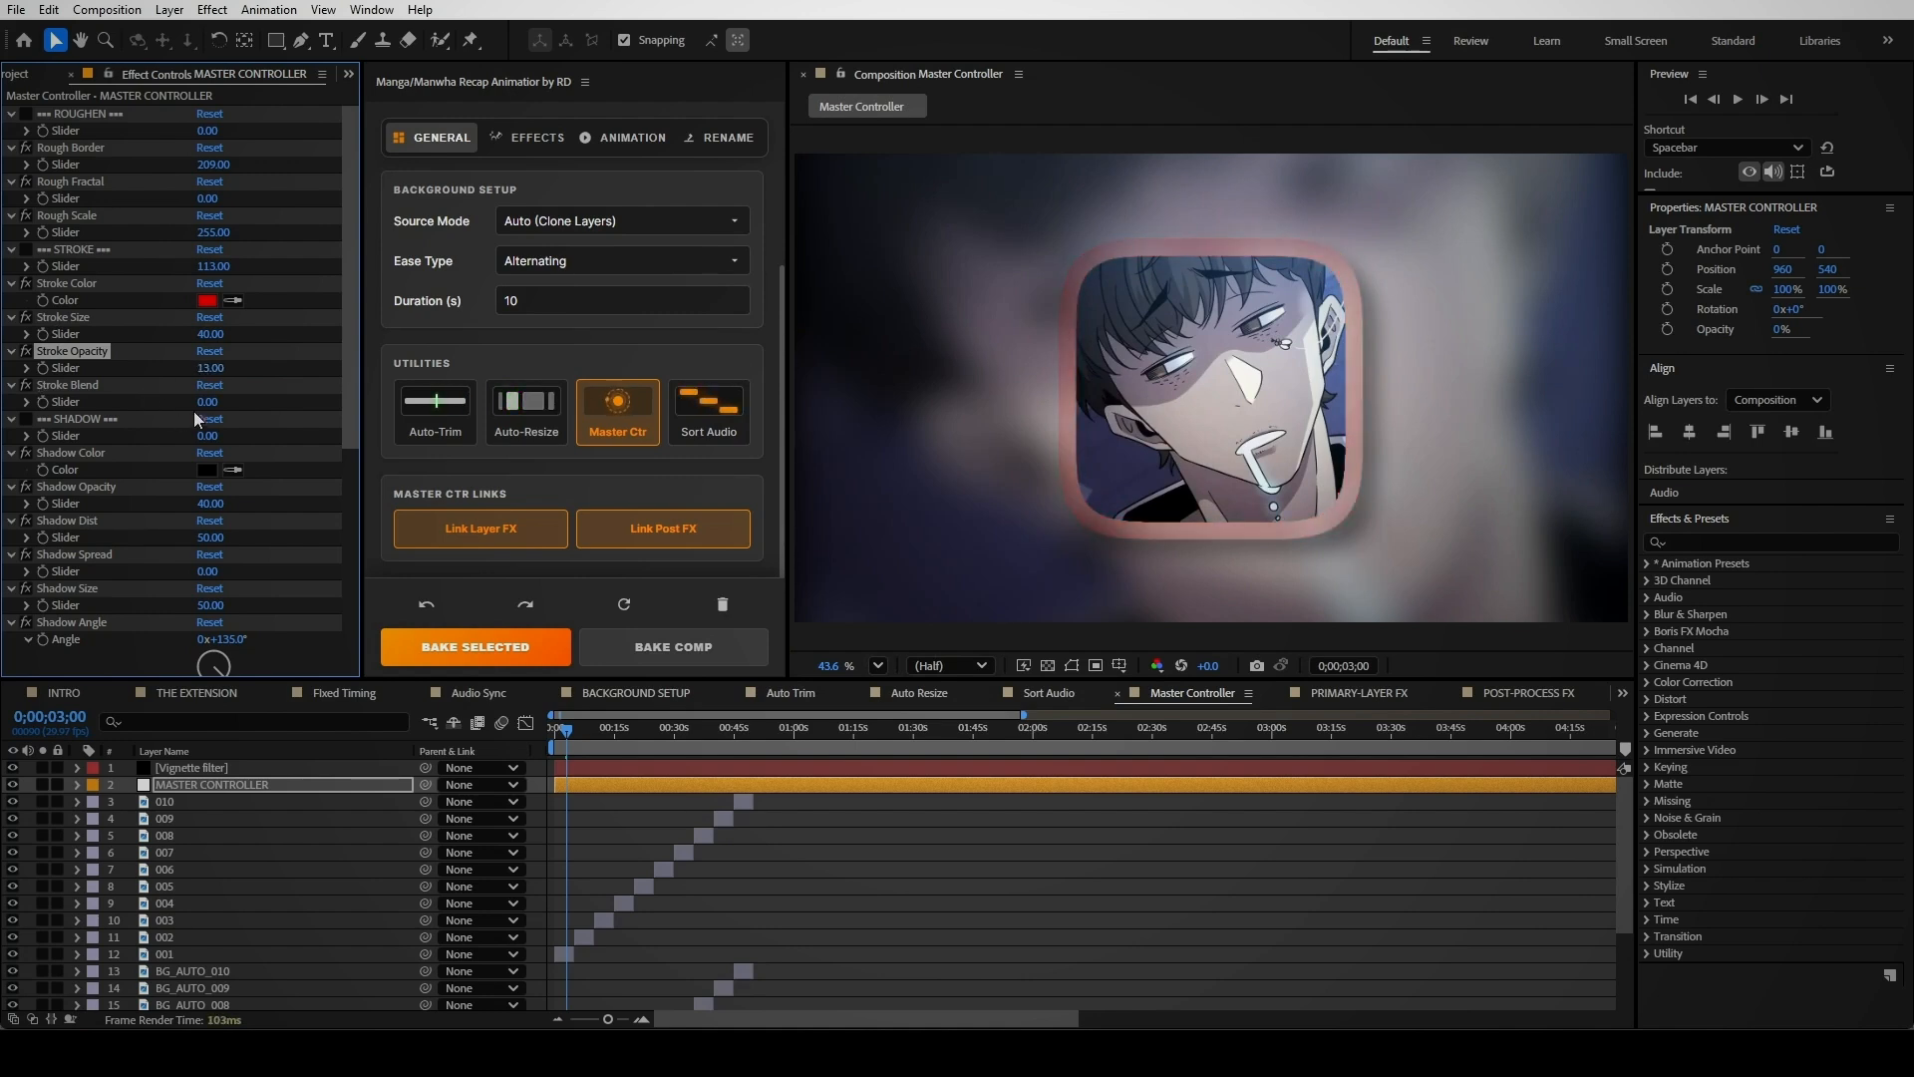
pyautogui.click(592, 755)
pyautogui.moveTo(574, 732); pyautogui.dragTo(750, 793)
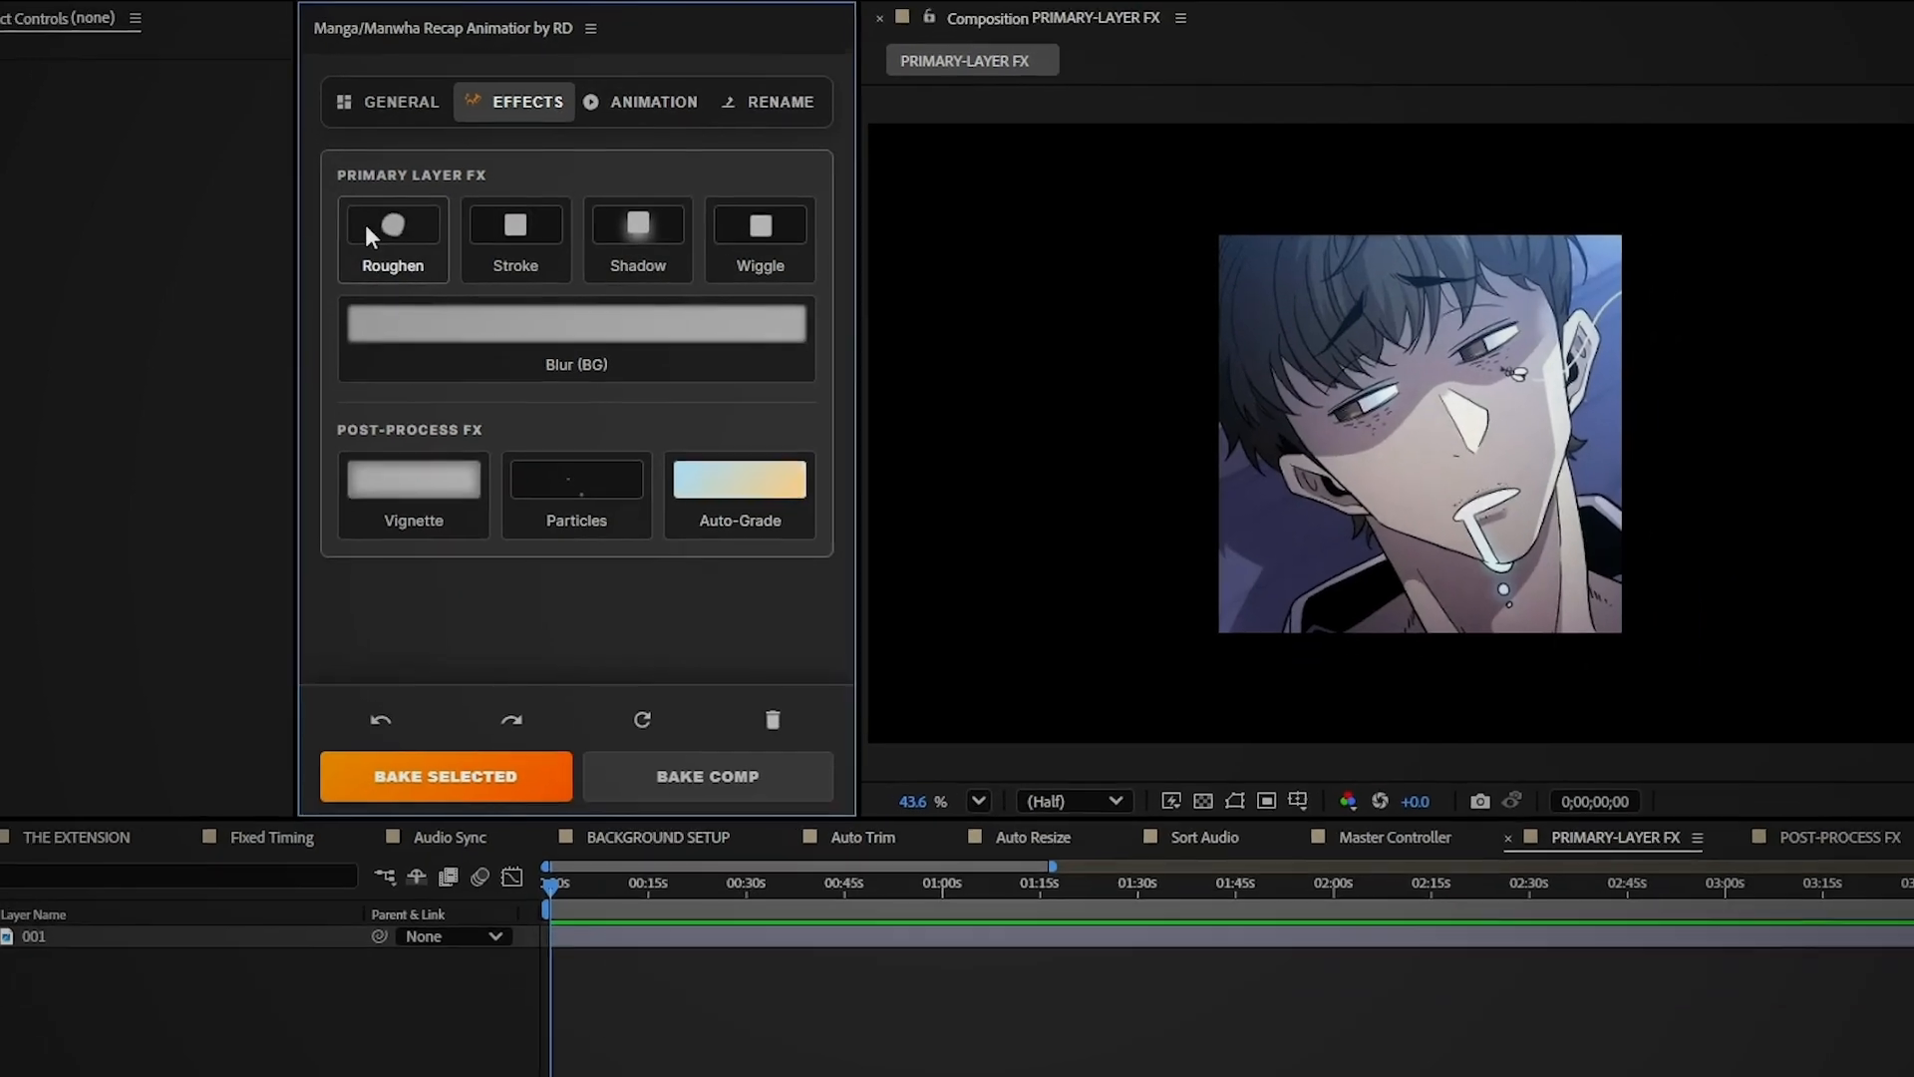
# Enable Roughen, bake it onto layer 001, and preview at frame 0;00;03;07
pyautogui.click(344, 229)
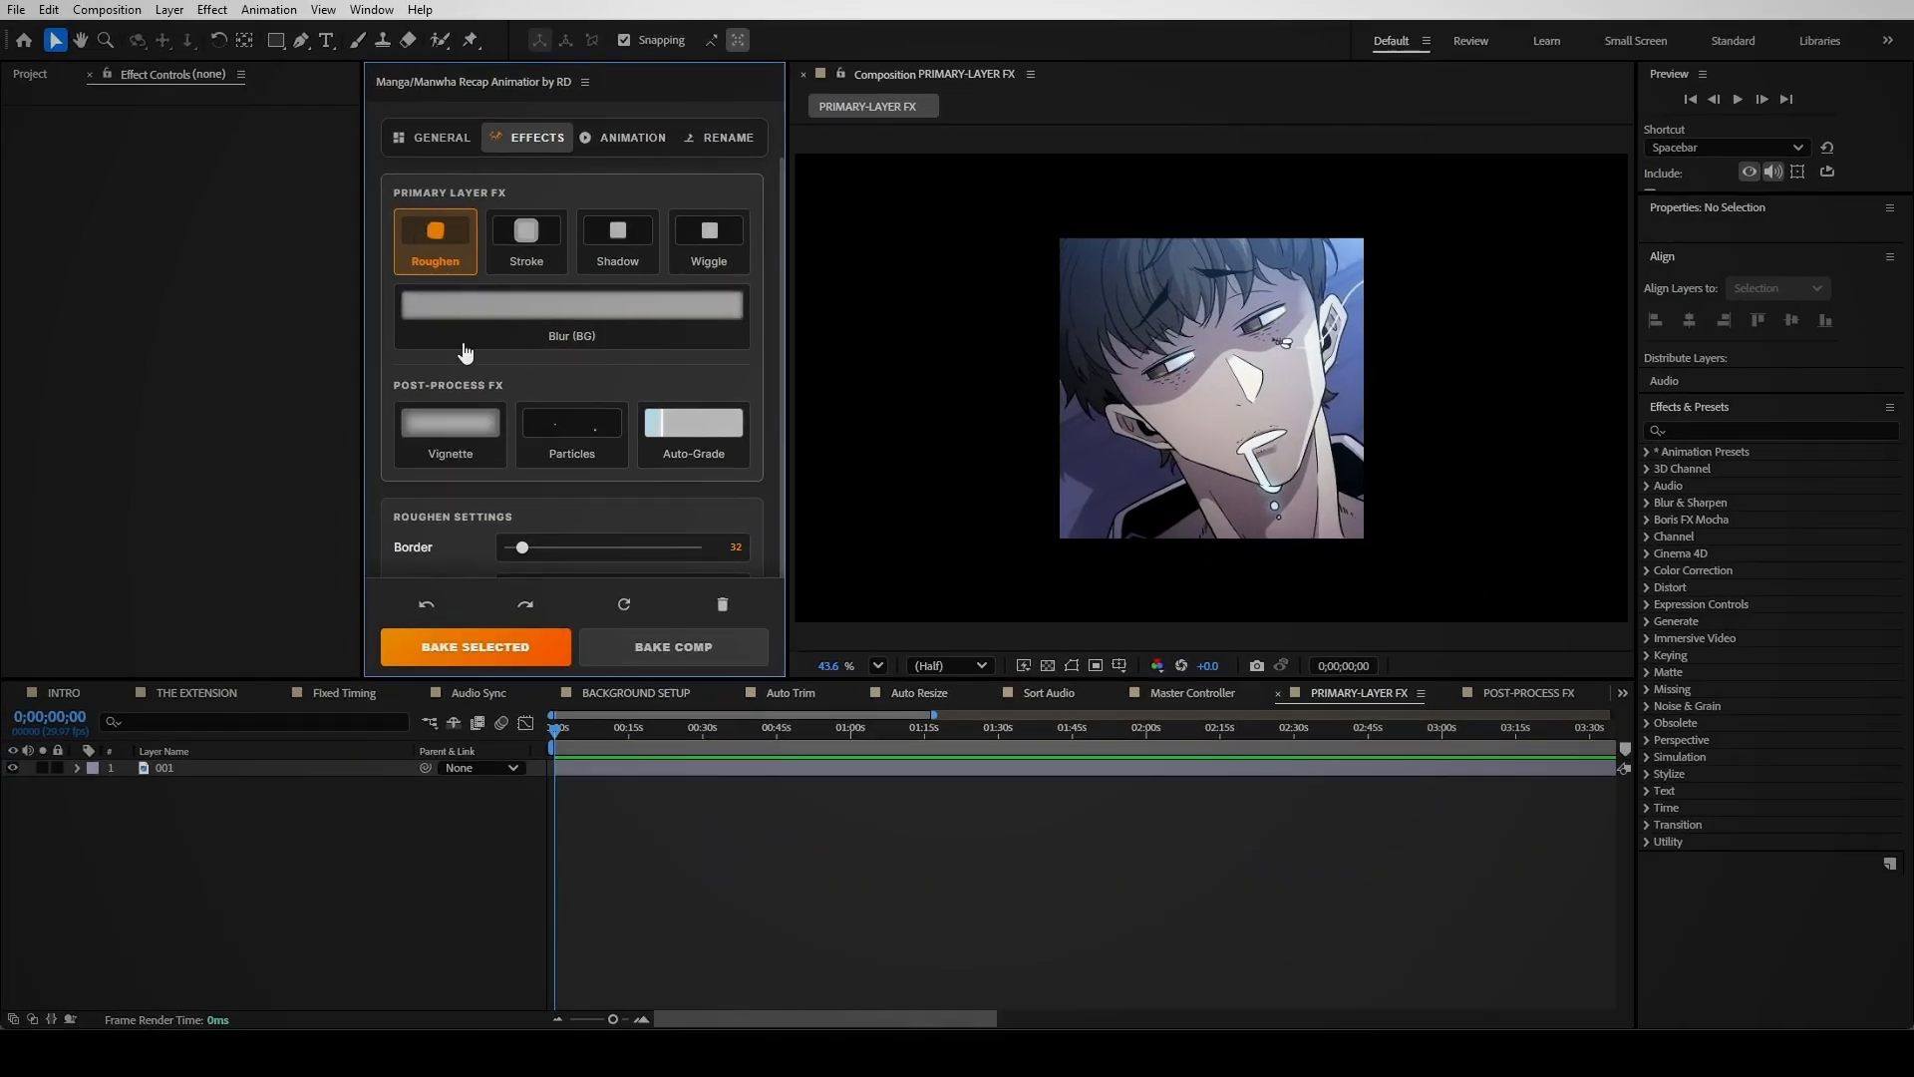
pyautogui.scroll(-2, 540, 481)
pyautogui.click(517, 644)
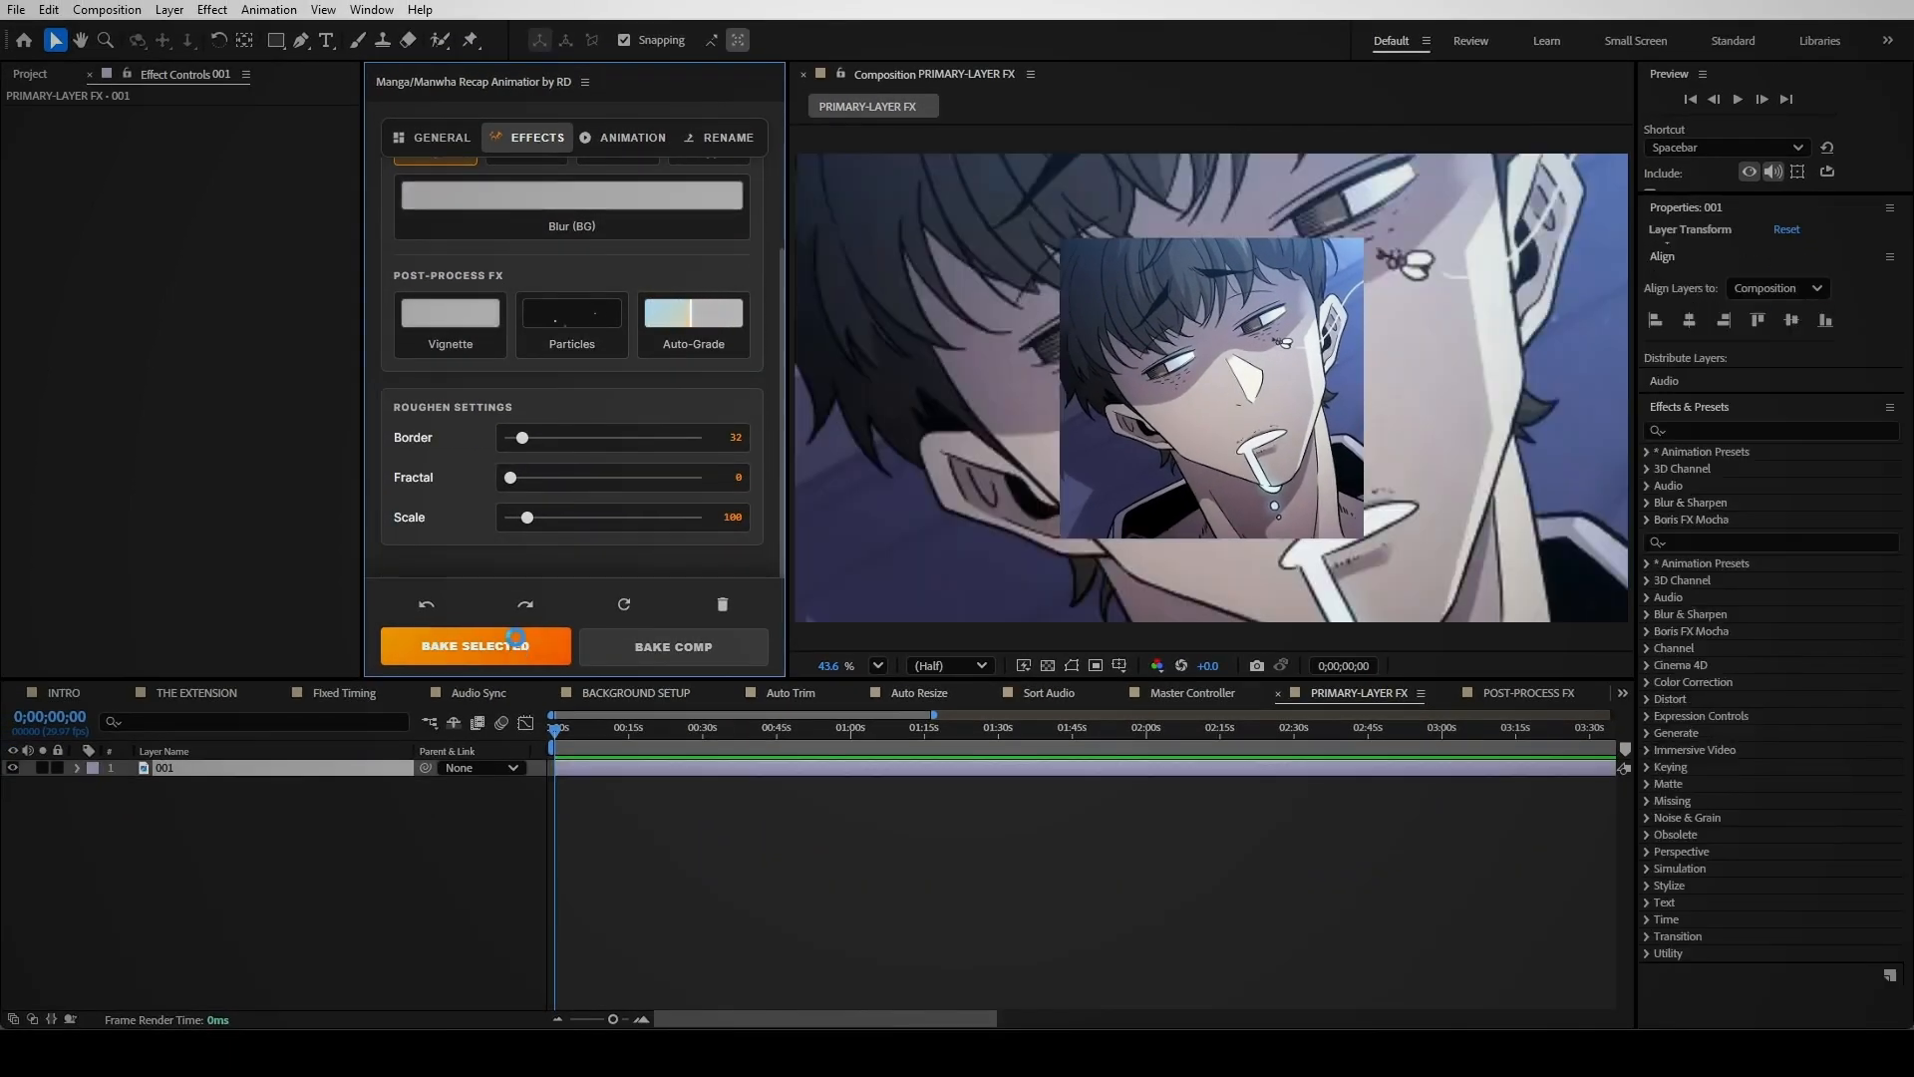
pyautogui.moveTo(554, 728); pyautogui.dragTo(571, 740)
pyautogui.moveTo(523, 438); pyautogui.dragTo(647, 532)
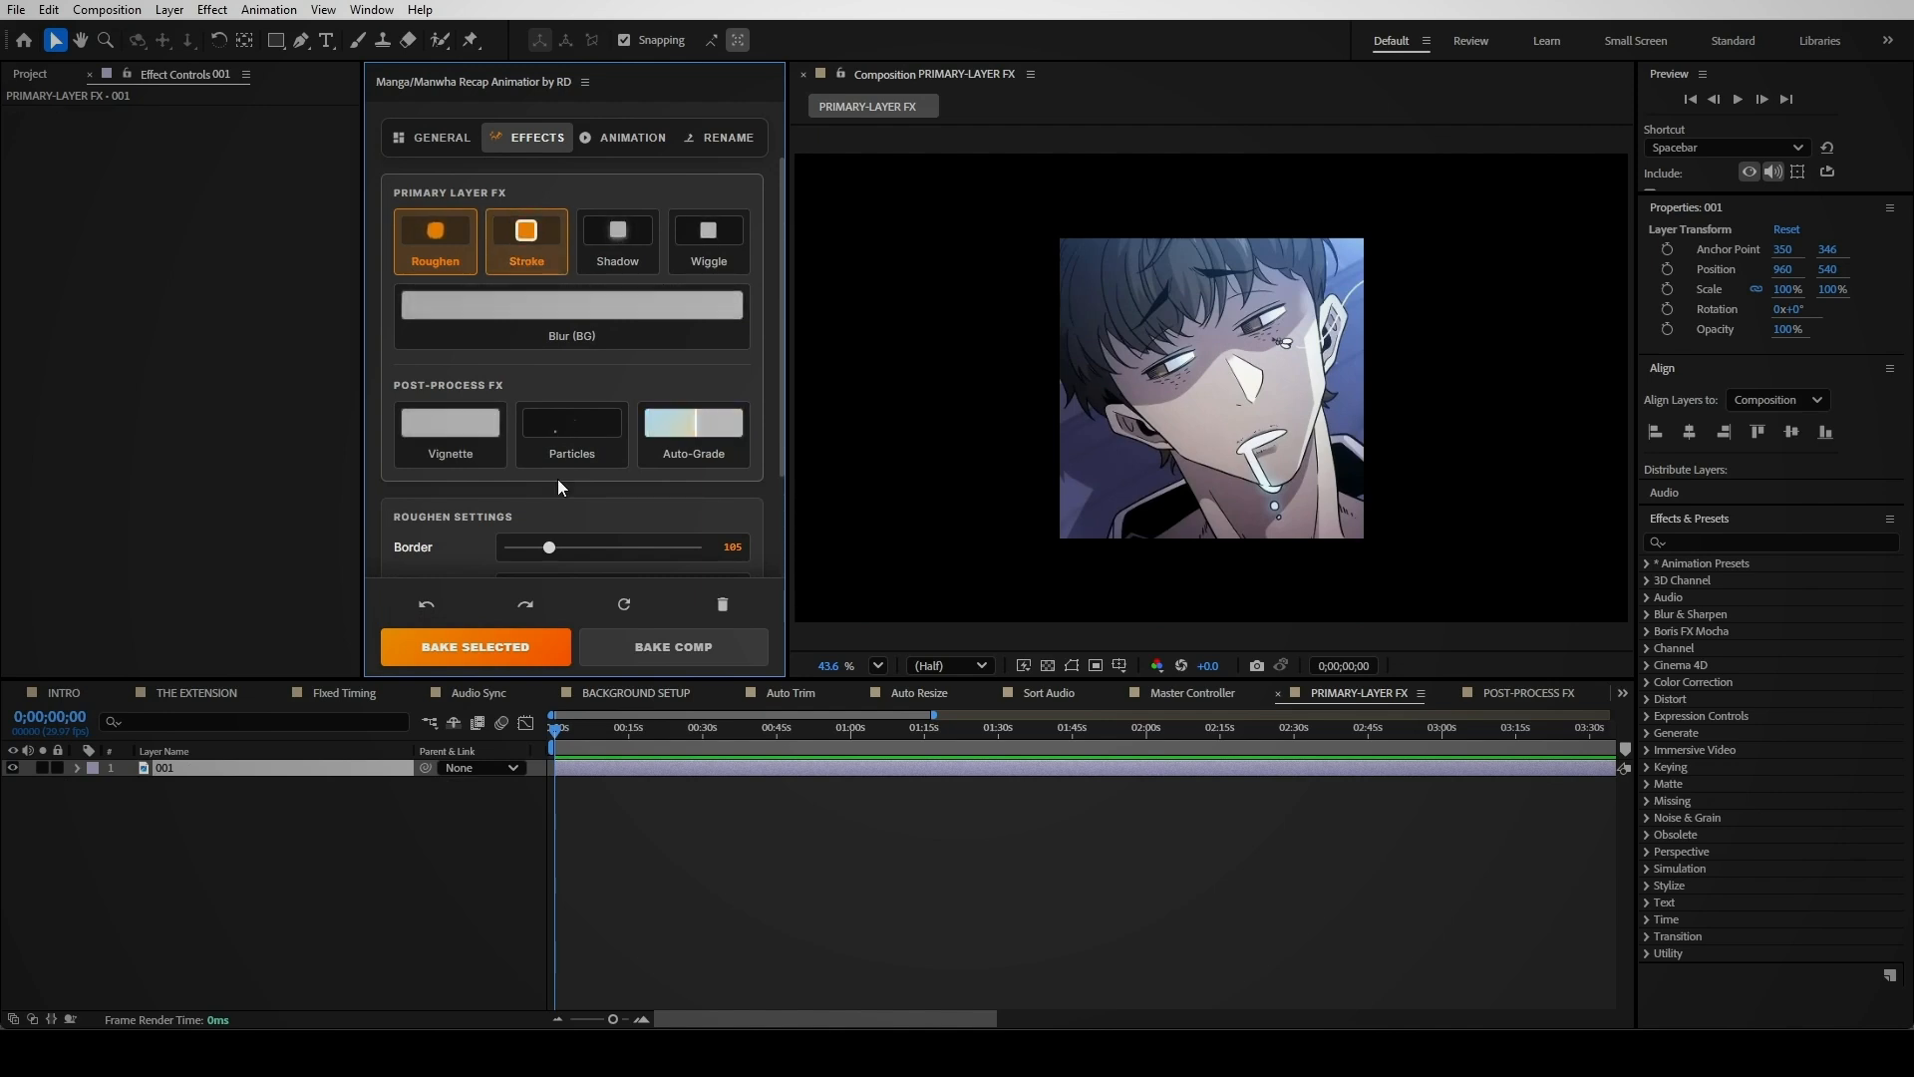
# Reapply Roughen and Stroke to layer 001 and thicken the stroke to 11.6
pyautogui.scroll(-1, 558, 487)
pyautogui.scroll(-2, 558, 486)
pyautogui.click(553, 651)
pyautogui.moveTo(555, 726); pyautogui.dragTo(569, 736)
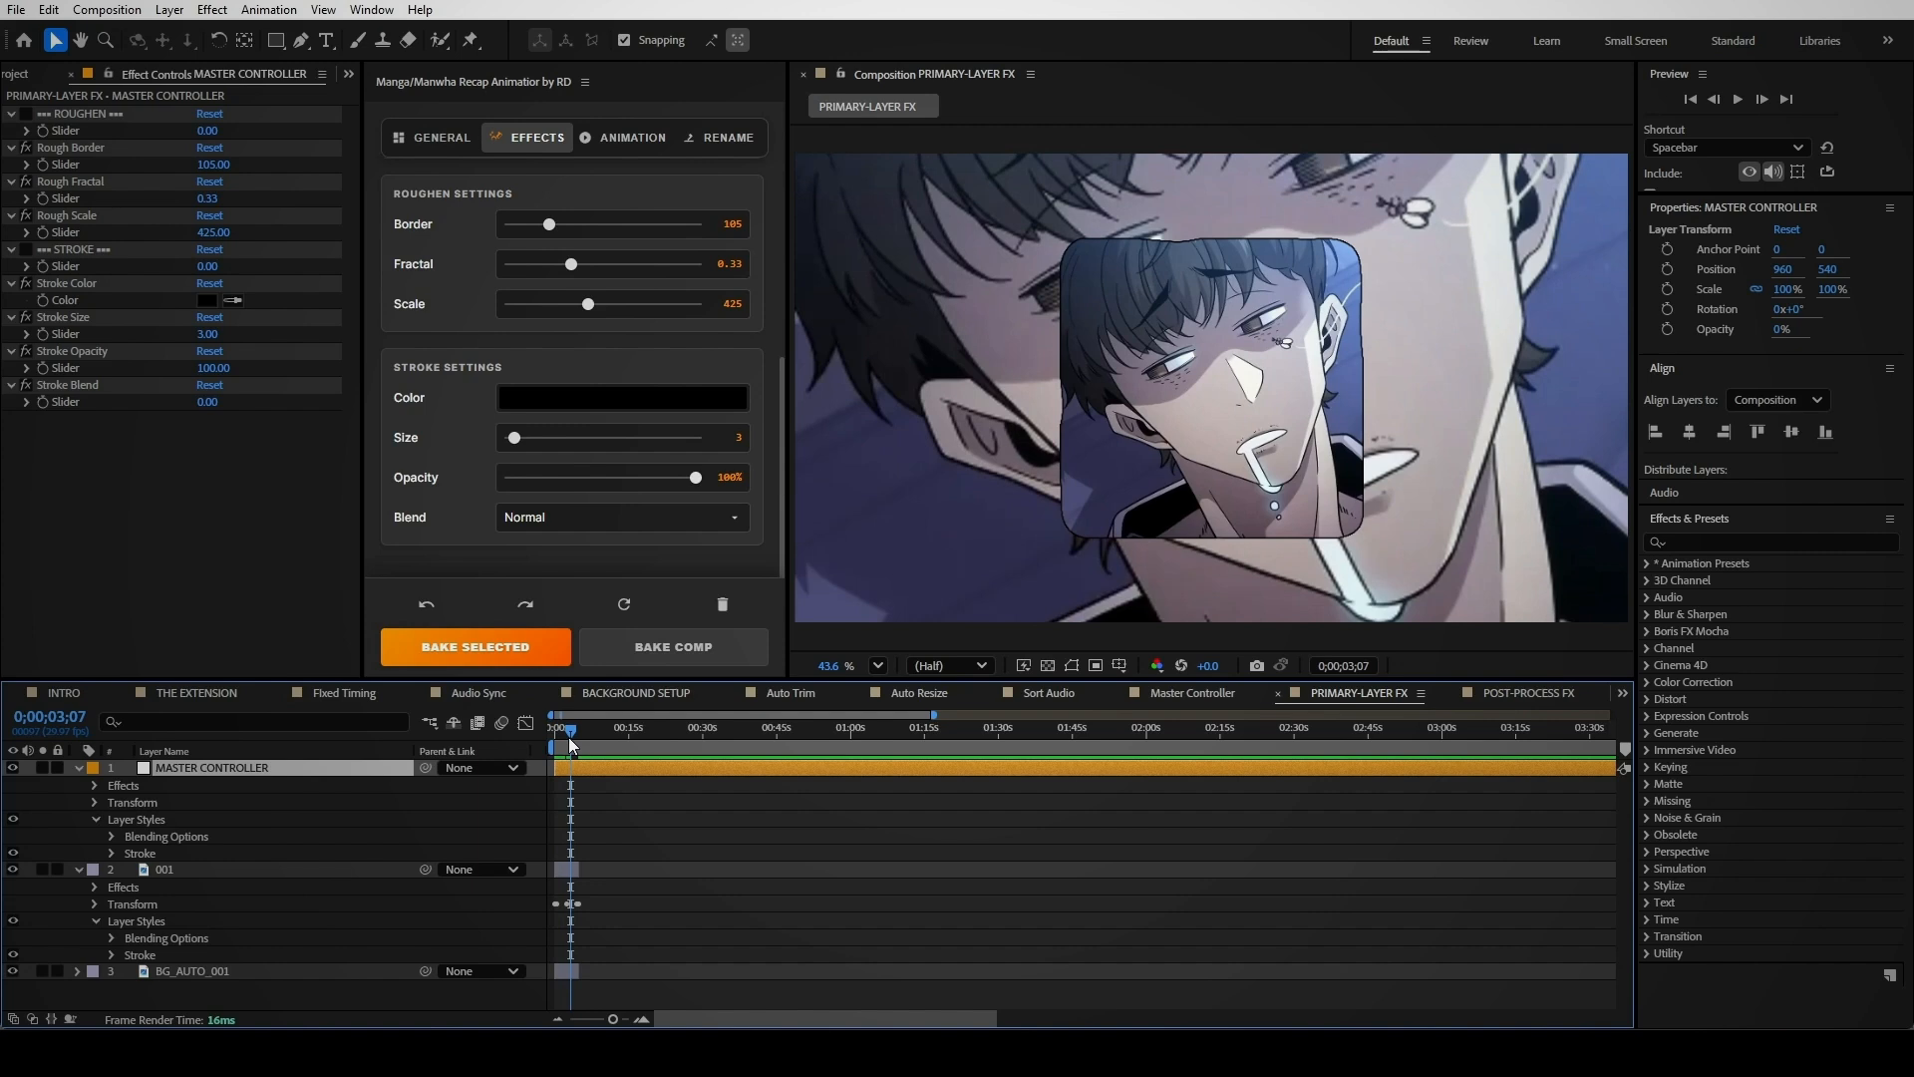
pyautogui.moveTo(515, 439); pyautogui.dragTo(526, 439)
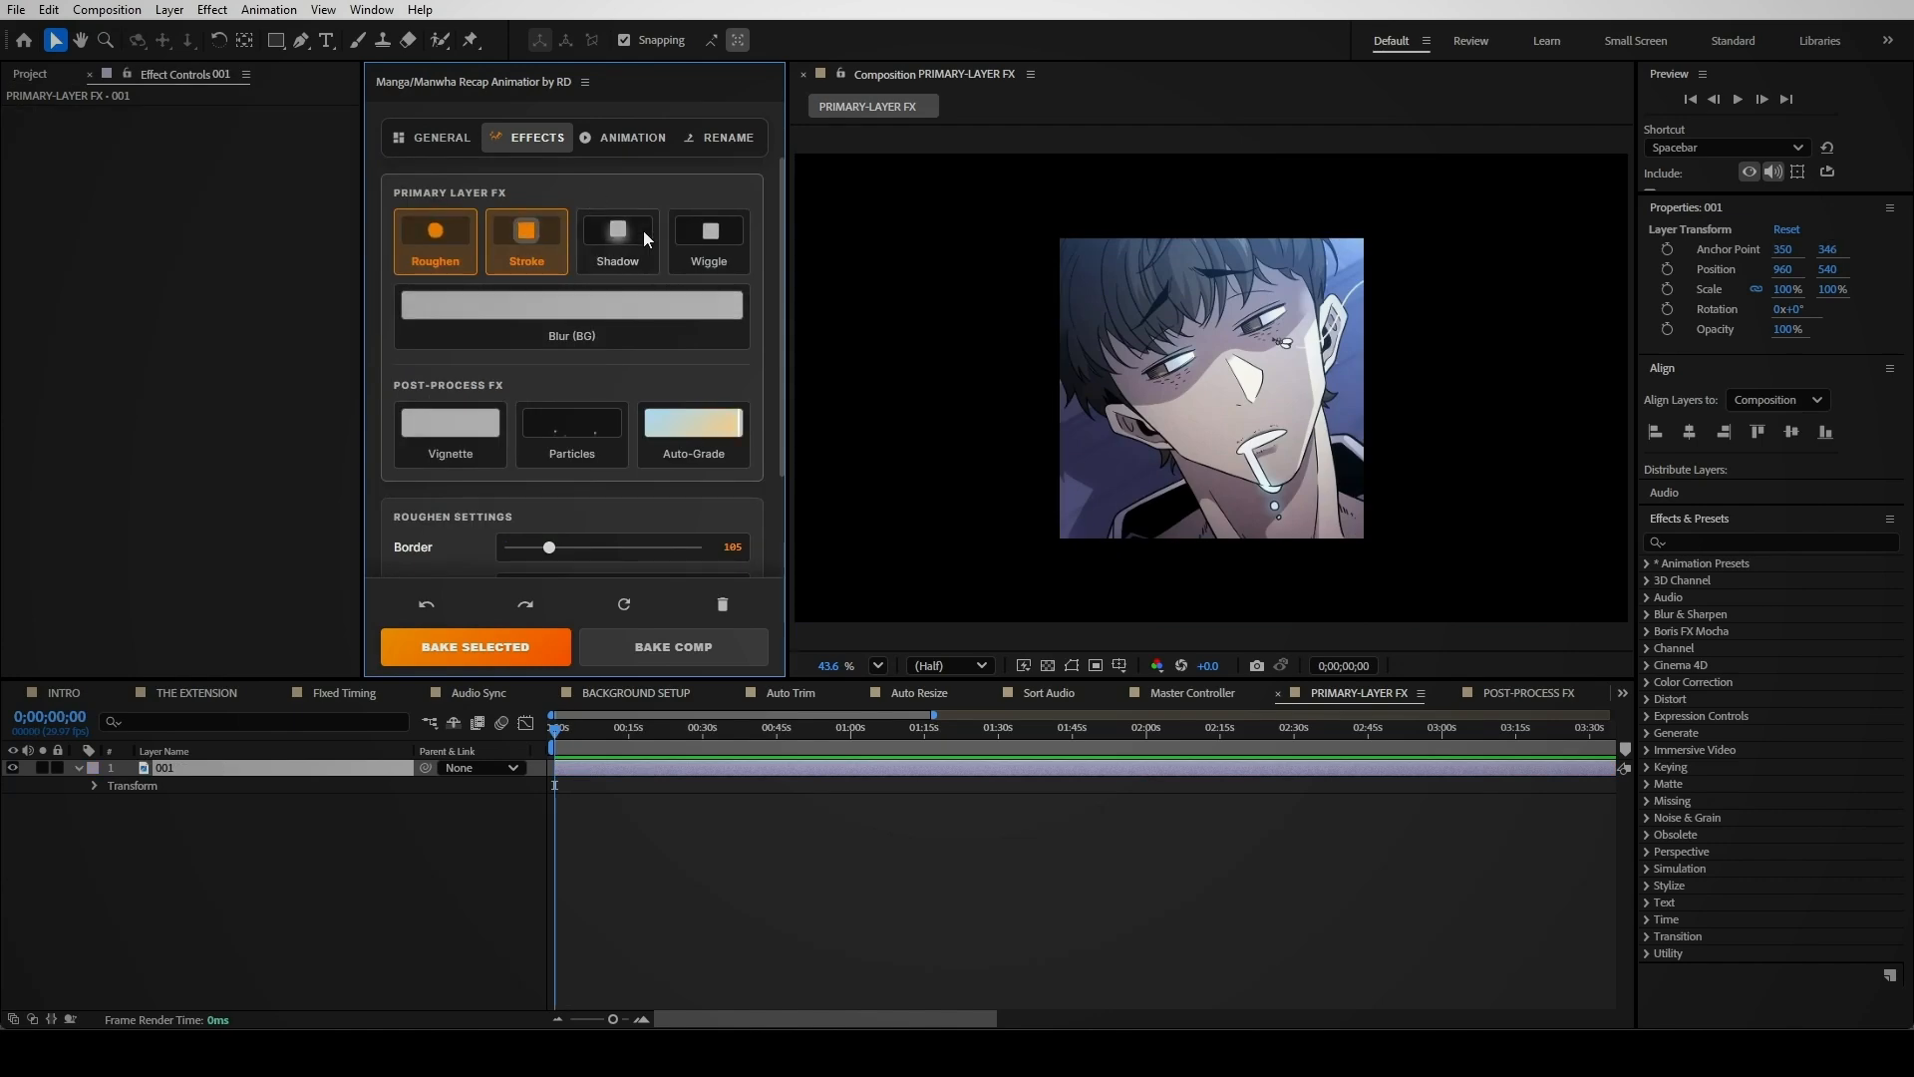
# Enable the Shadow effect and apply it to layer 001
pyautogui.click(643, 231)
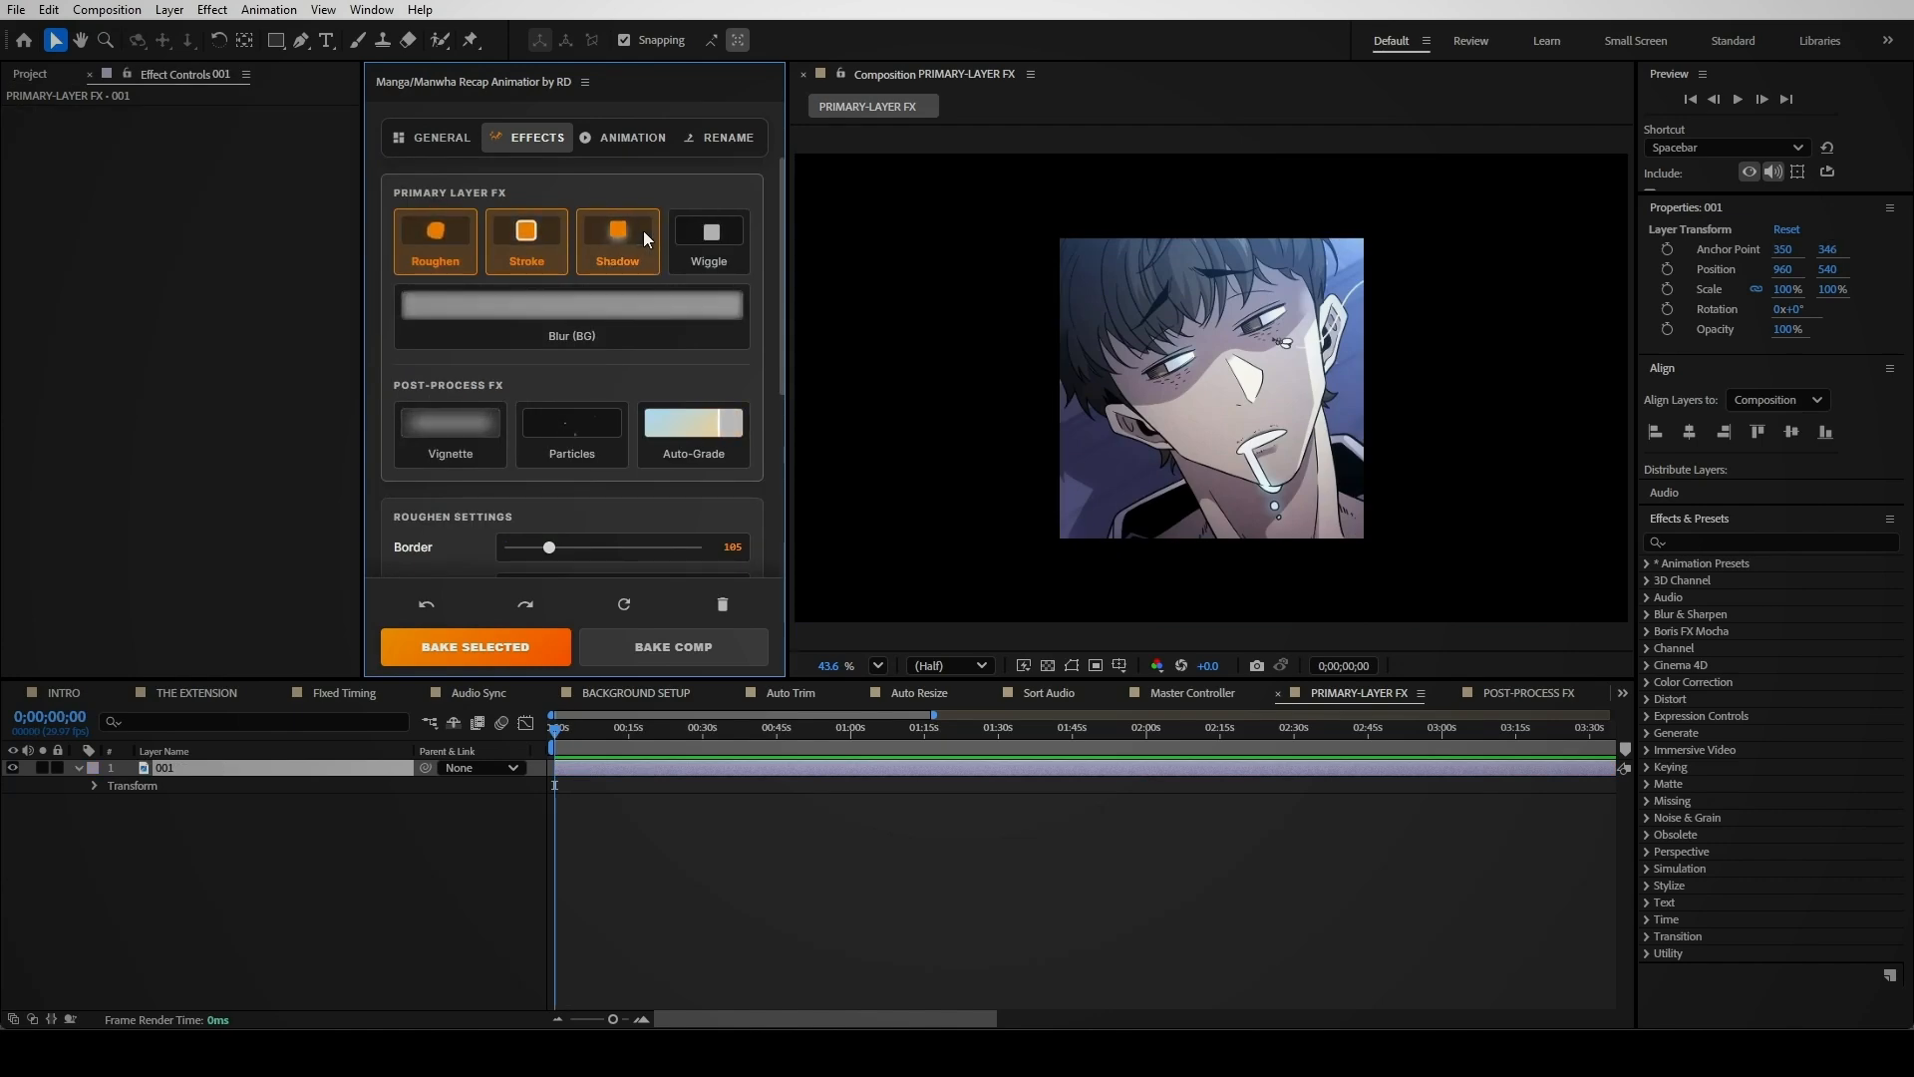
pyautogui.scroll(-8, 594, 392)
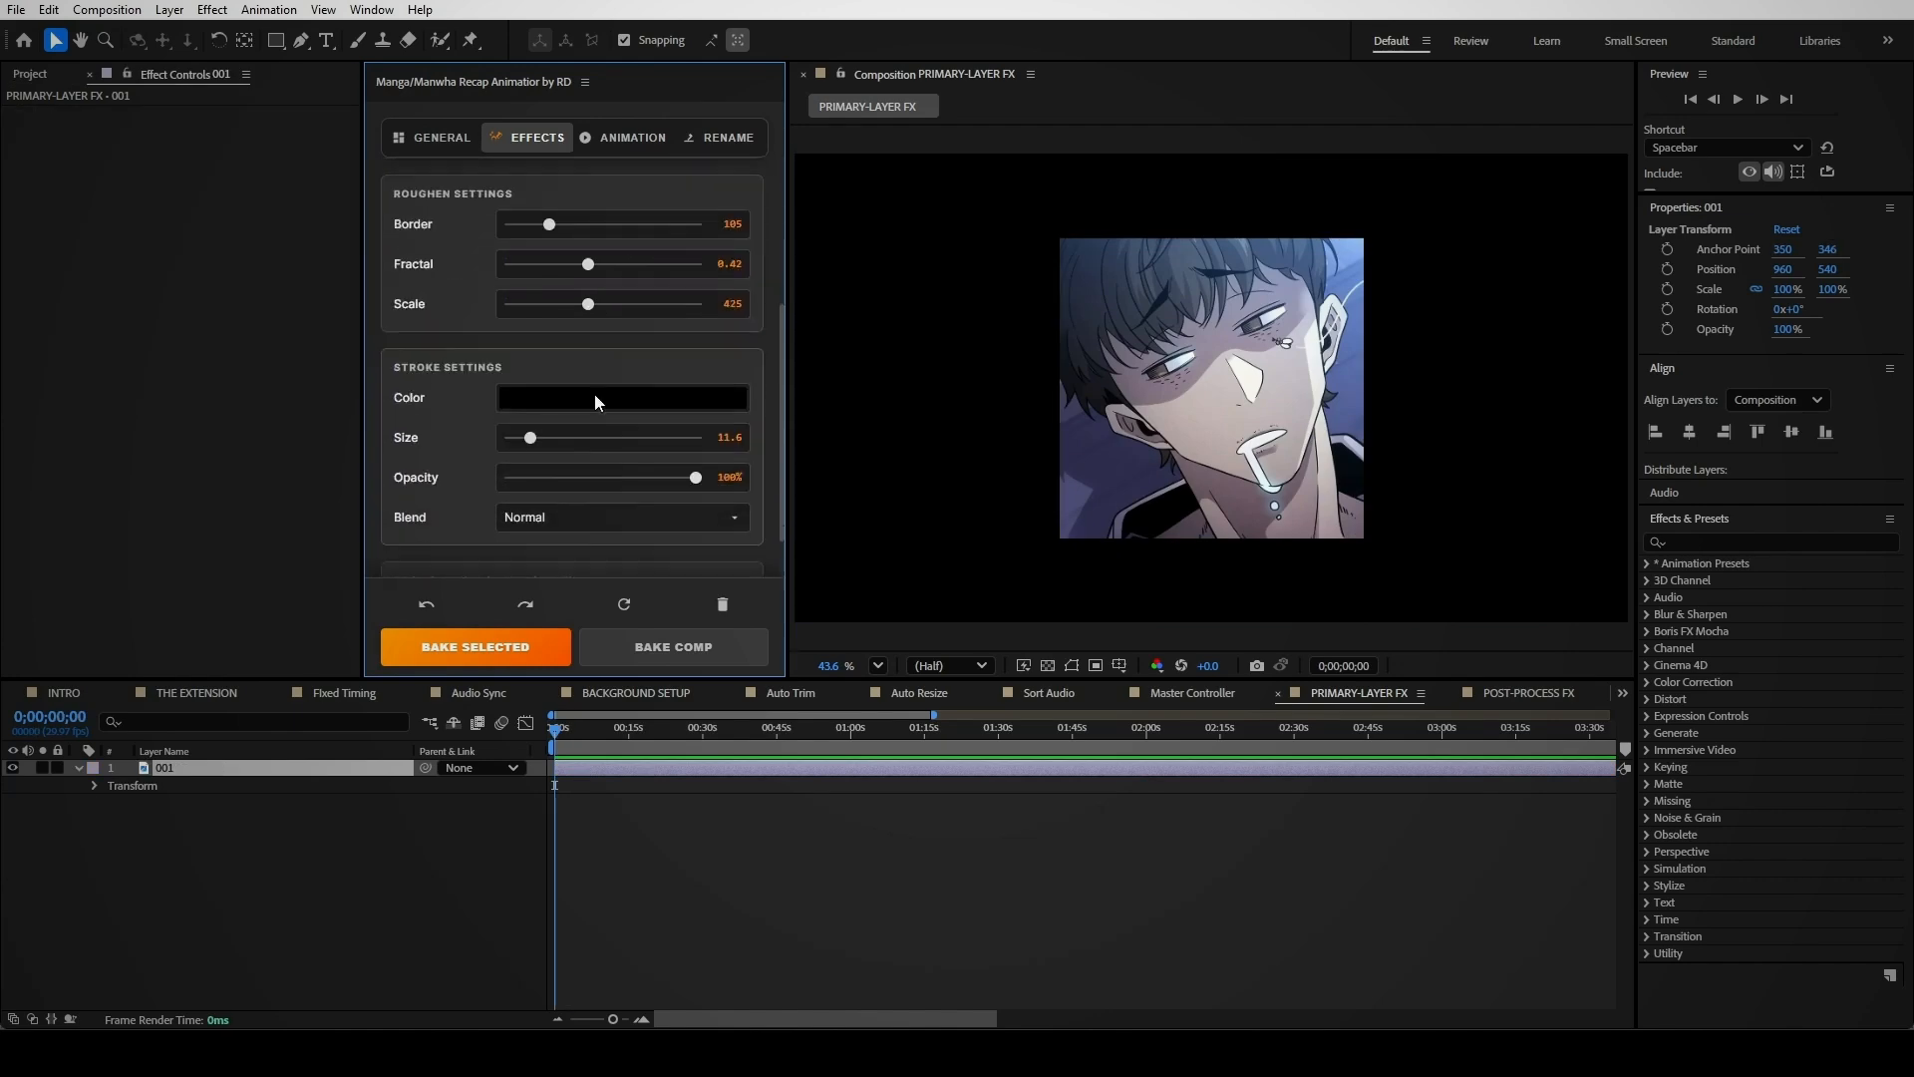
pyautogui.scroll(-3, 594, 393)
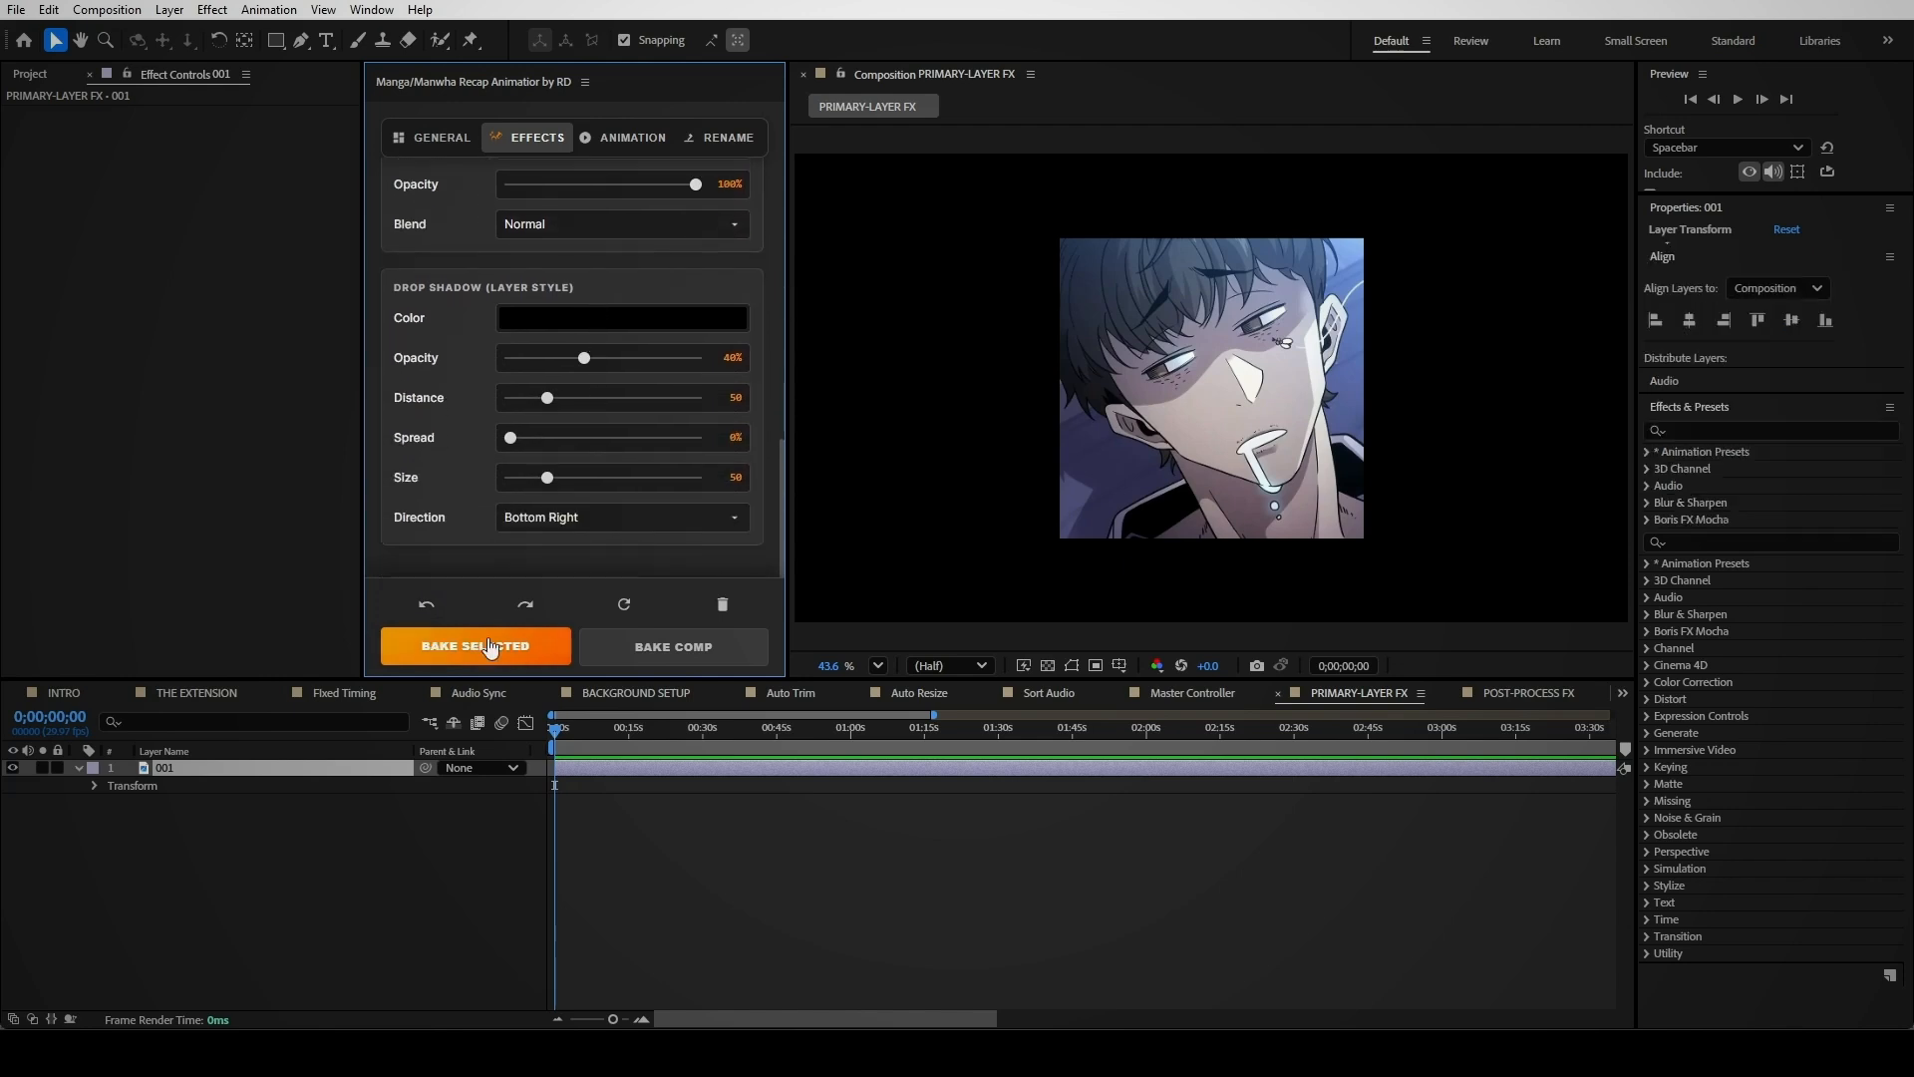
pyautogui.click(487, 645)
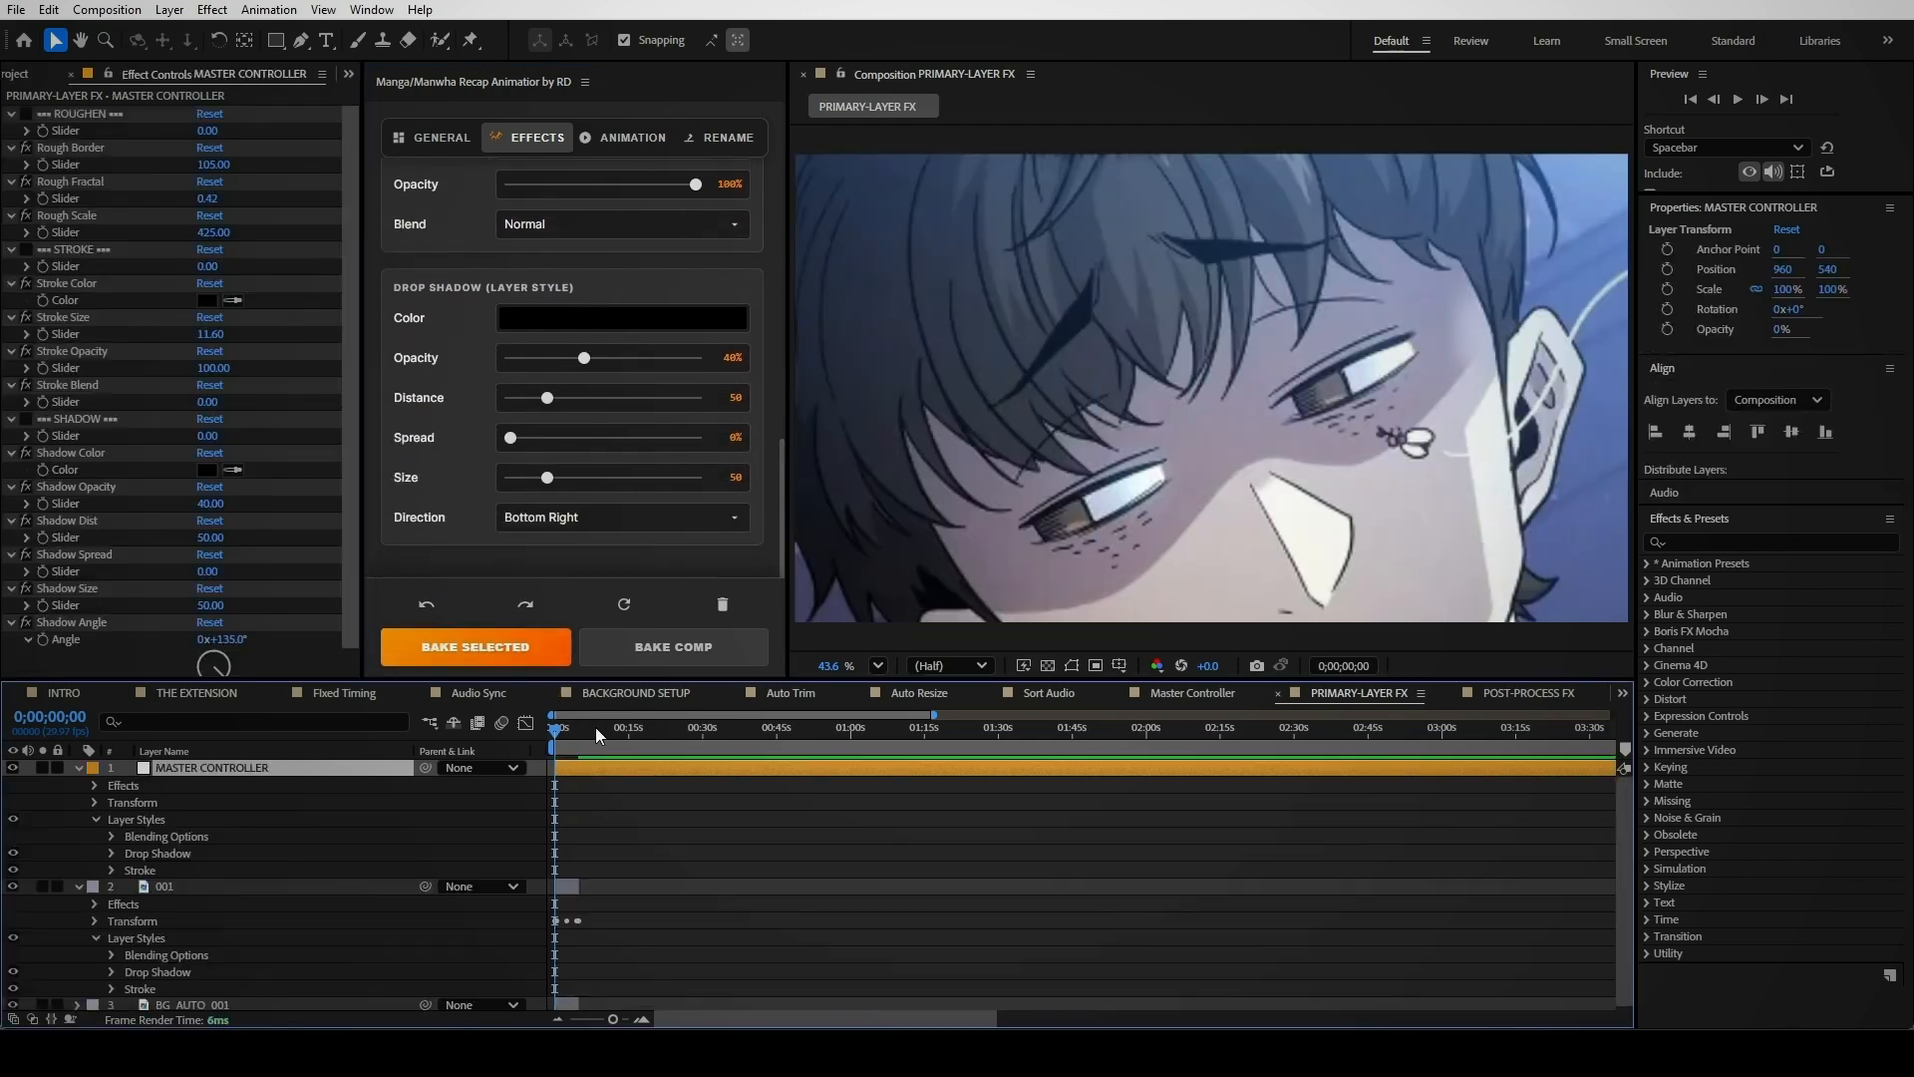
# Preview the comp at about two seconds and raise the drop shadow opacity to 55%
pyautogui.moveTo(555, 736); pyautogui.dragTo(565, 739)
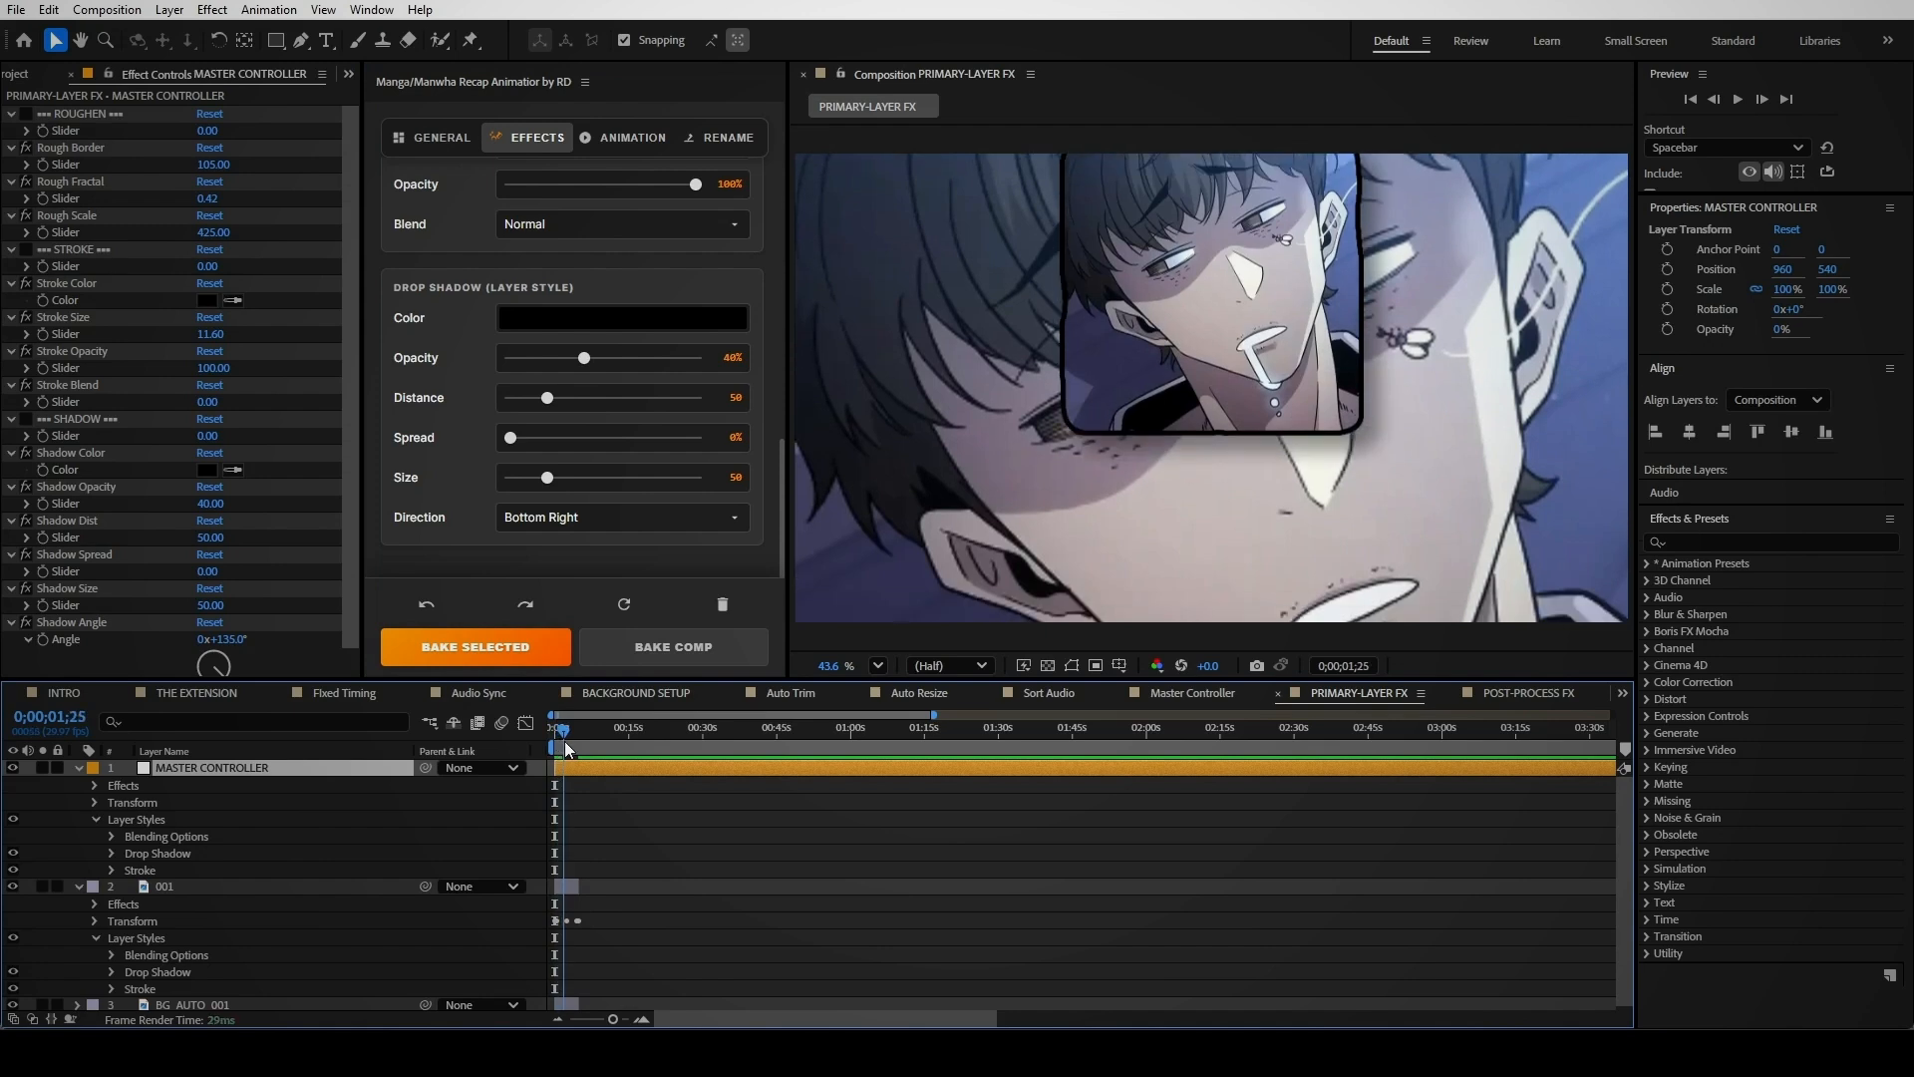
pyautogui.moveTo(585, 359); pyautogui.dragTo(634, 359)
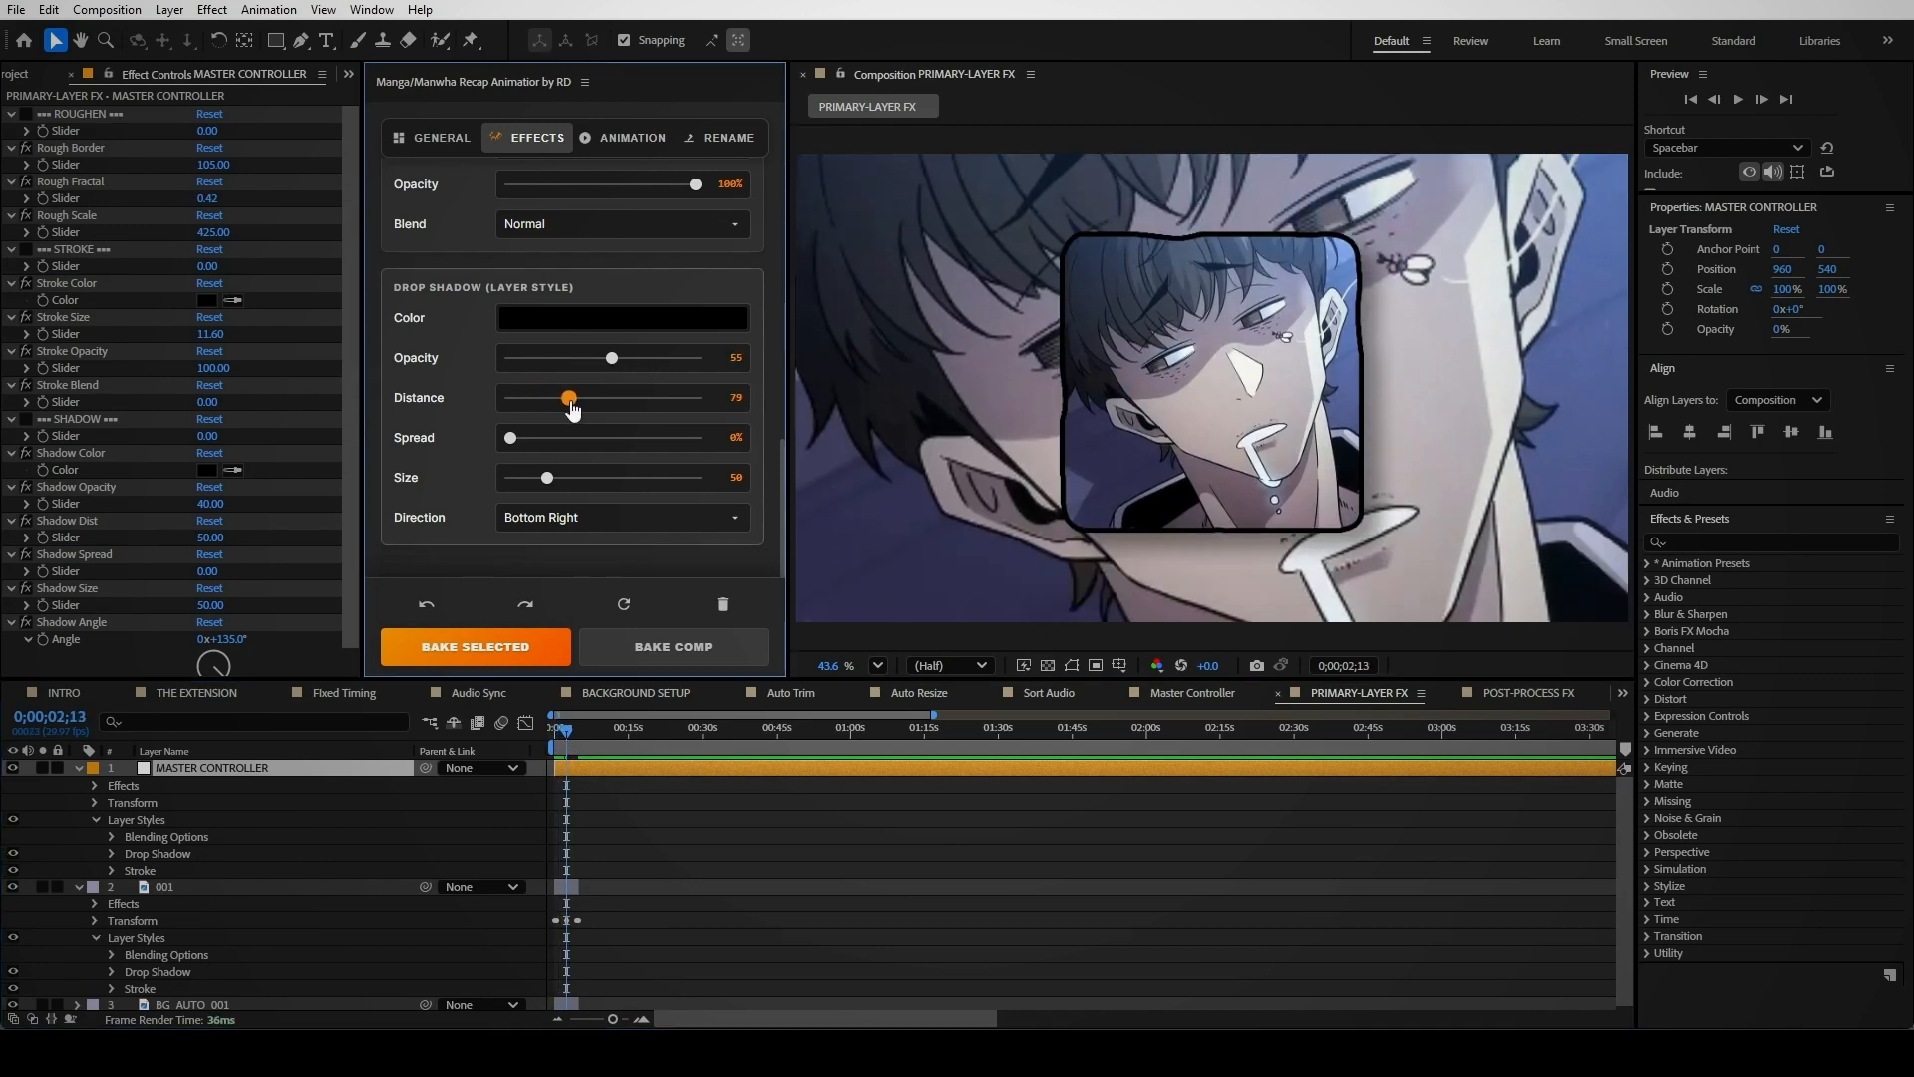
pyautogui.click(564, 523)
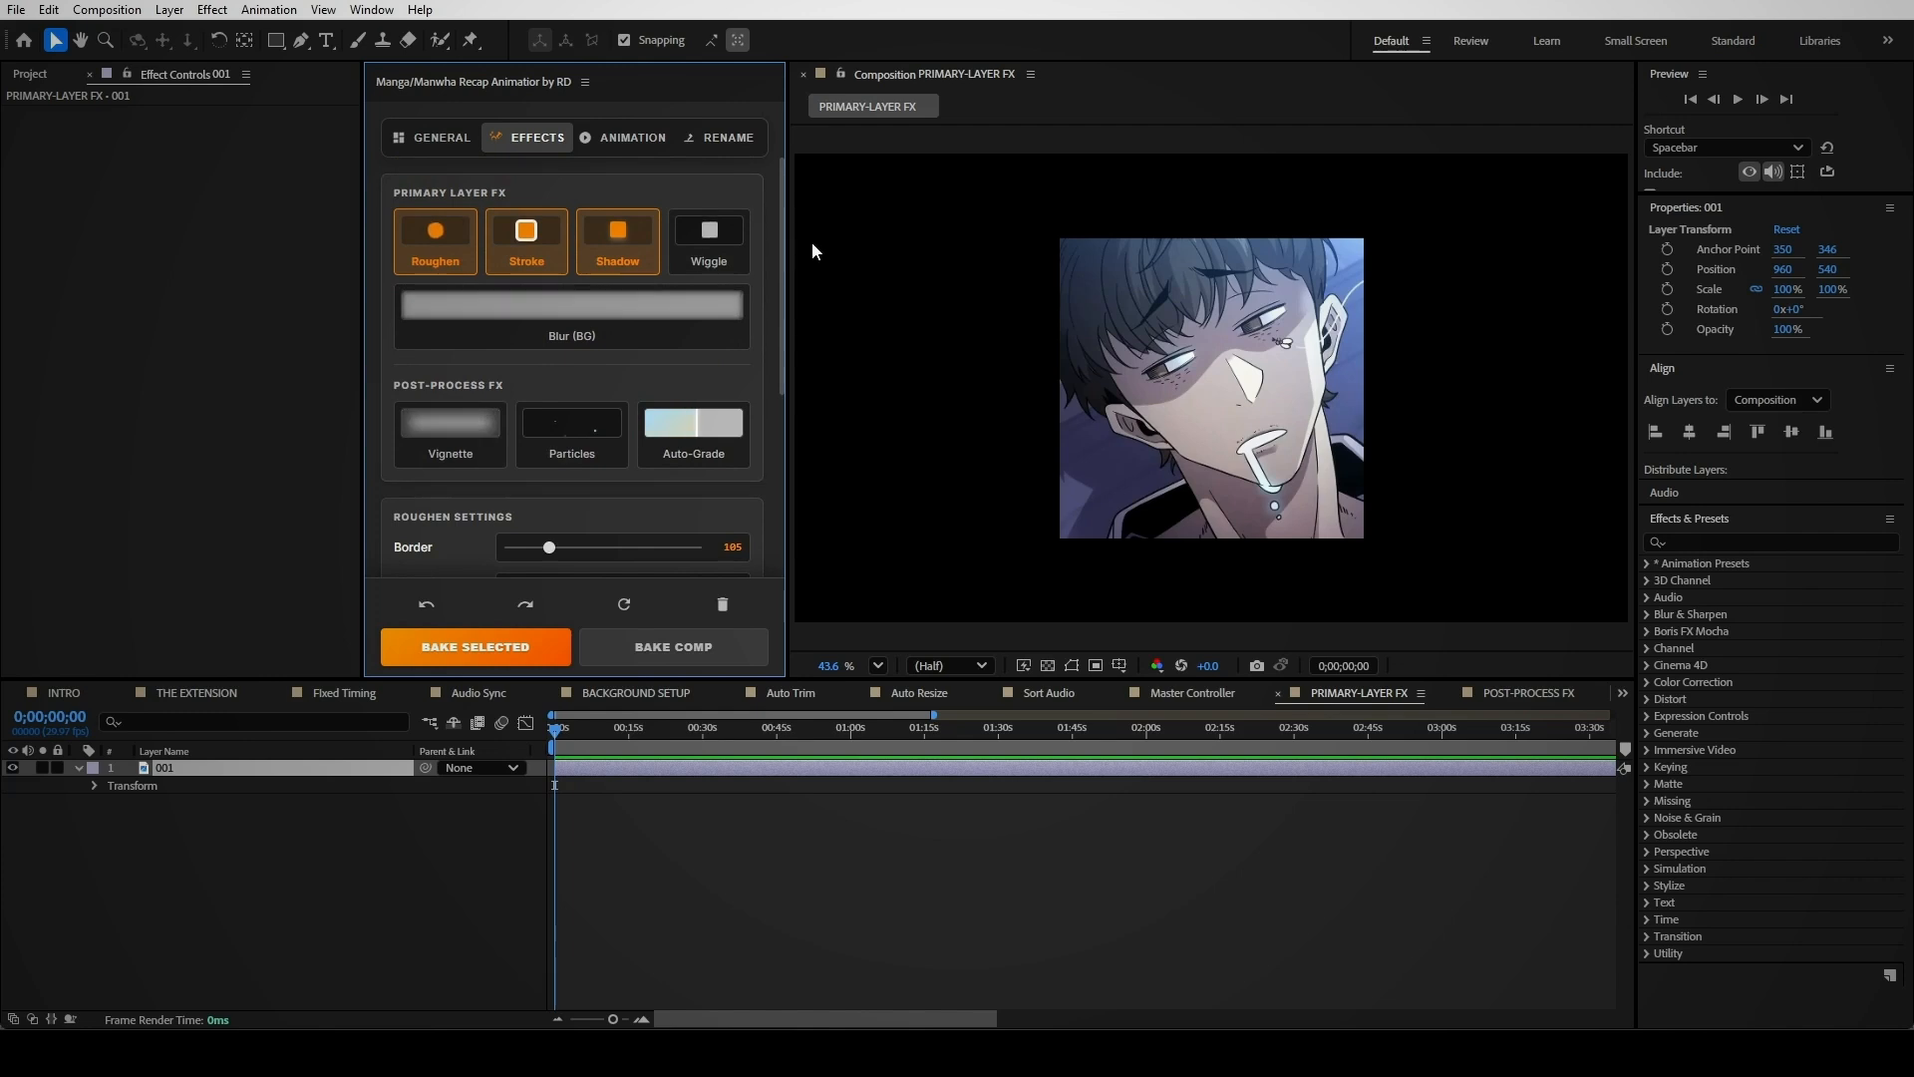
# Add Wiggle to the Roughen, Stroke and Shadow effects, bake with blurred background, and check the result
pyautogui.click(716, 228)
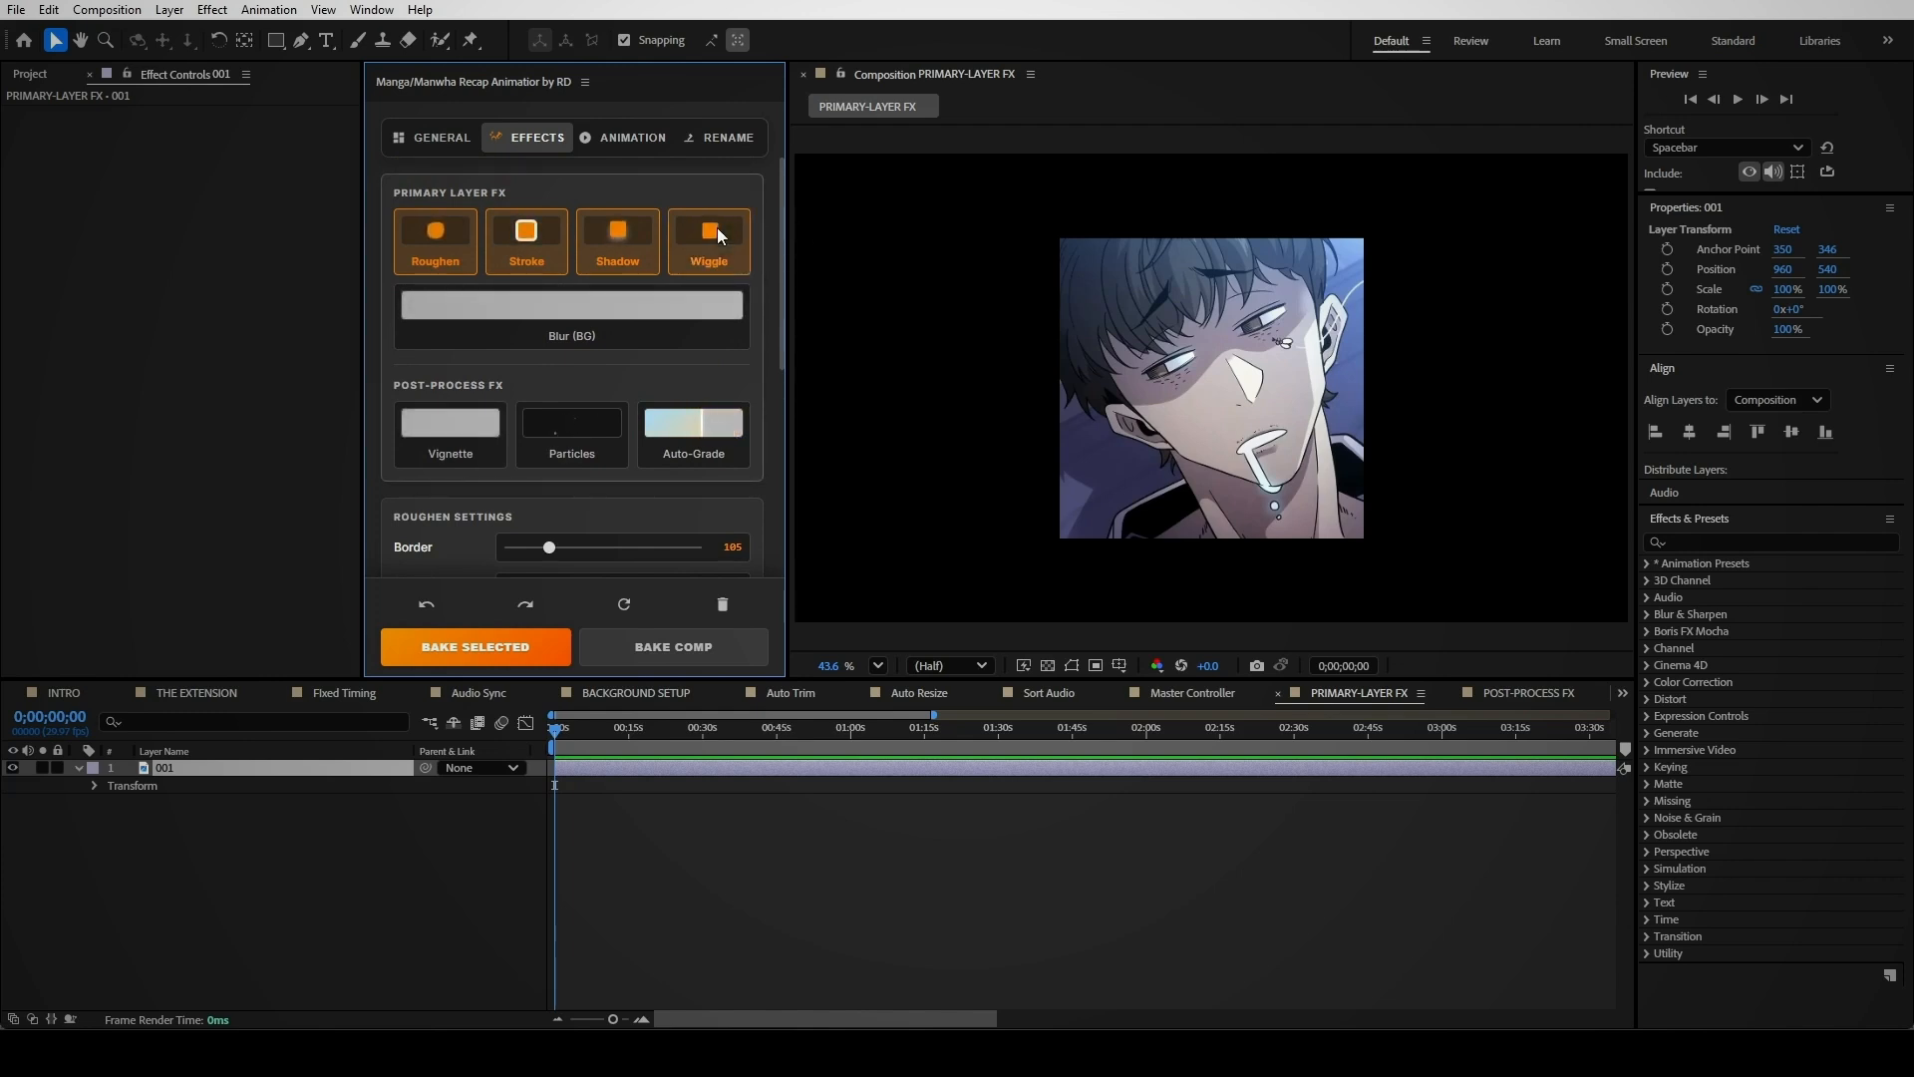
pyautogui.scroll(-10, 746, 502)
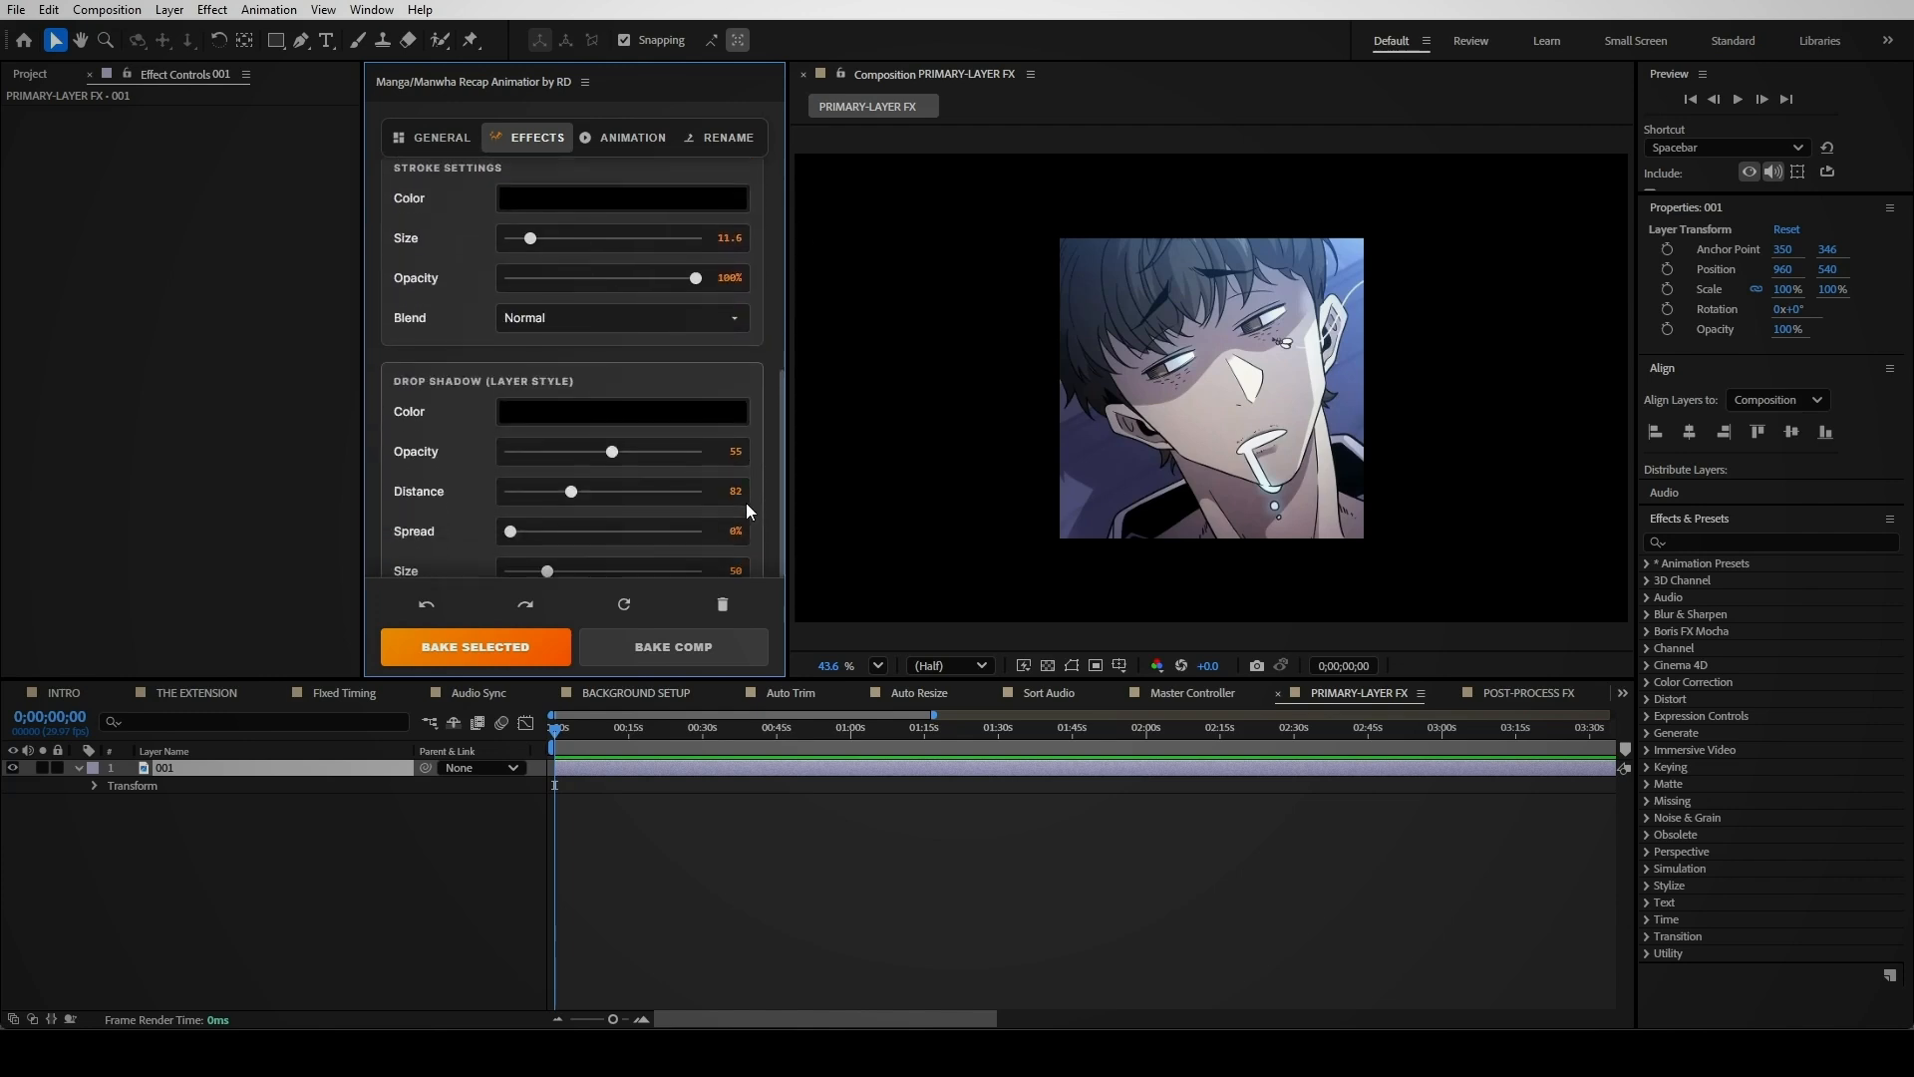
pyautogui.click(504, 647)
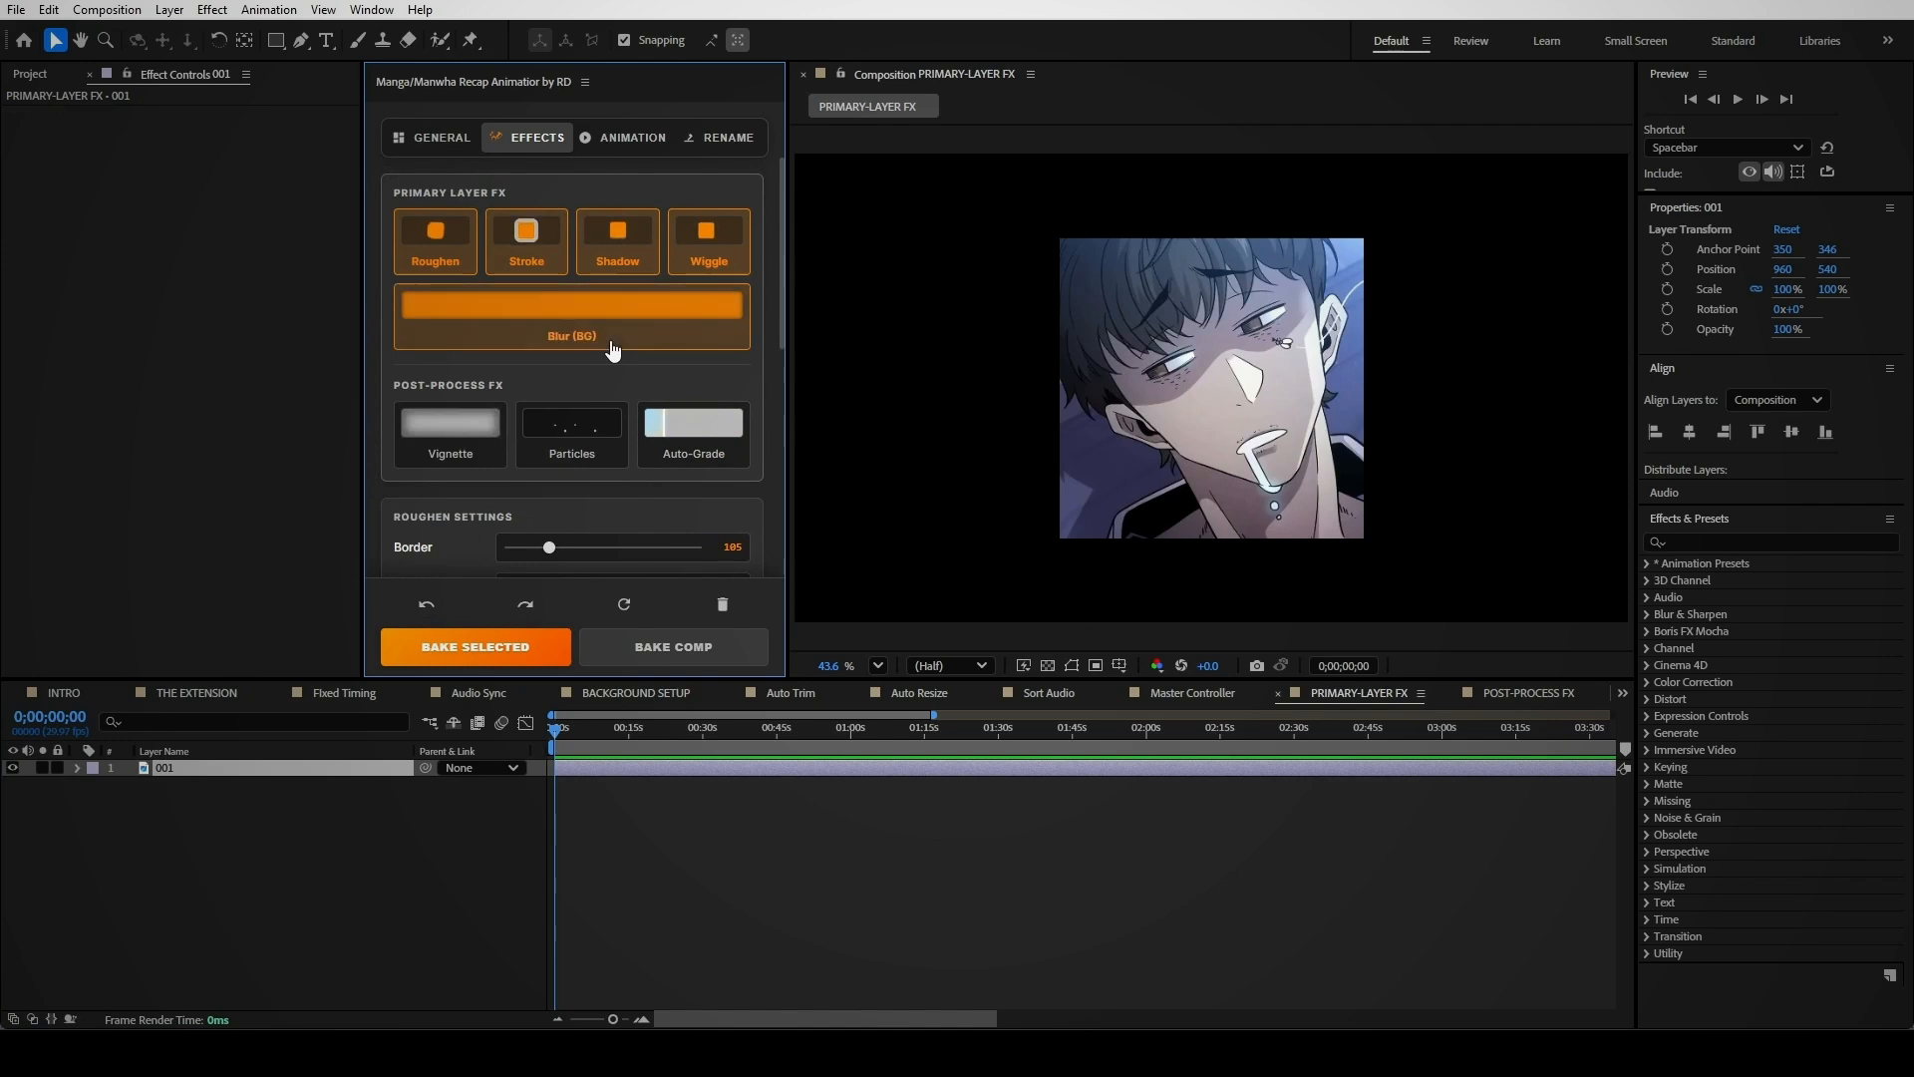
pyautogui.scroll(-10, 684, 510)
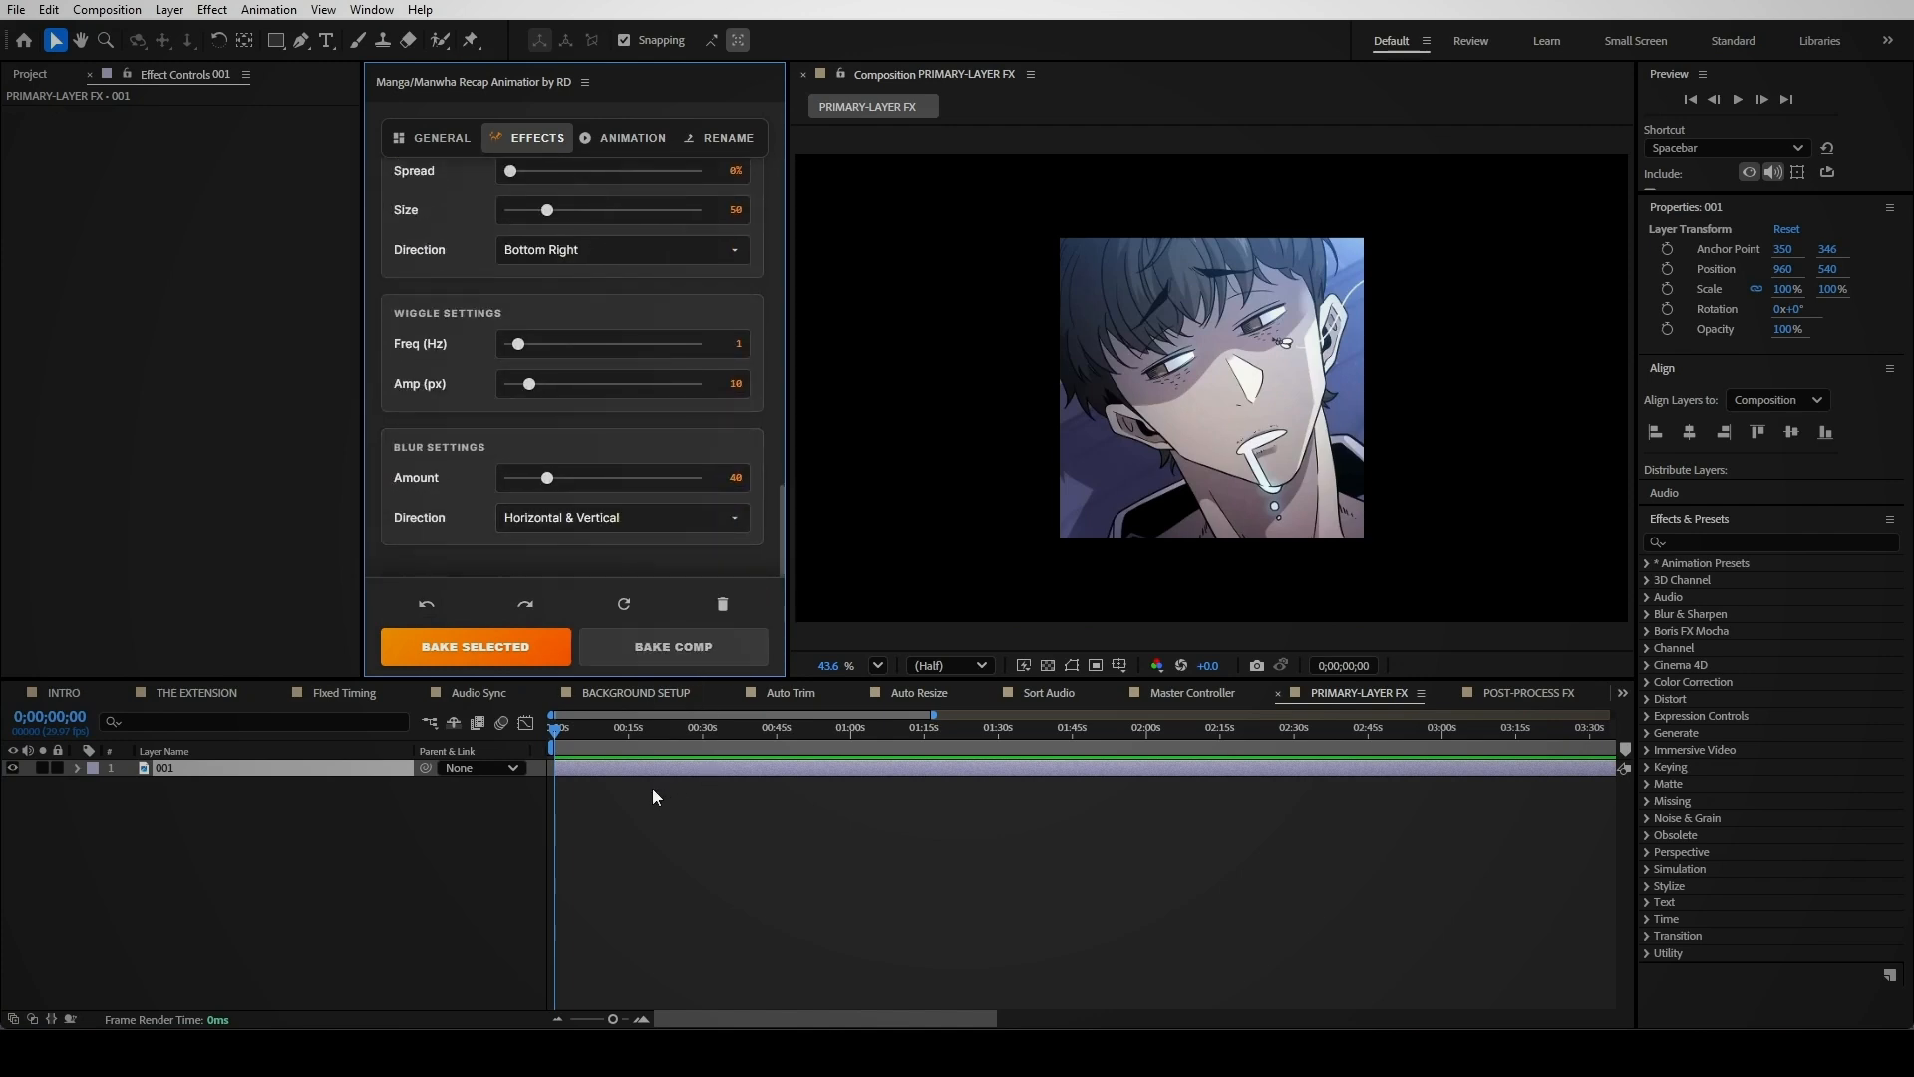
pyautogui.click(475, 647)
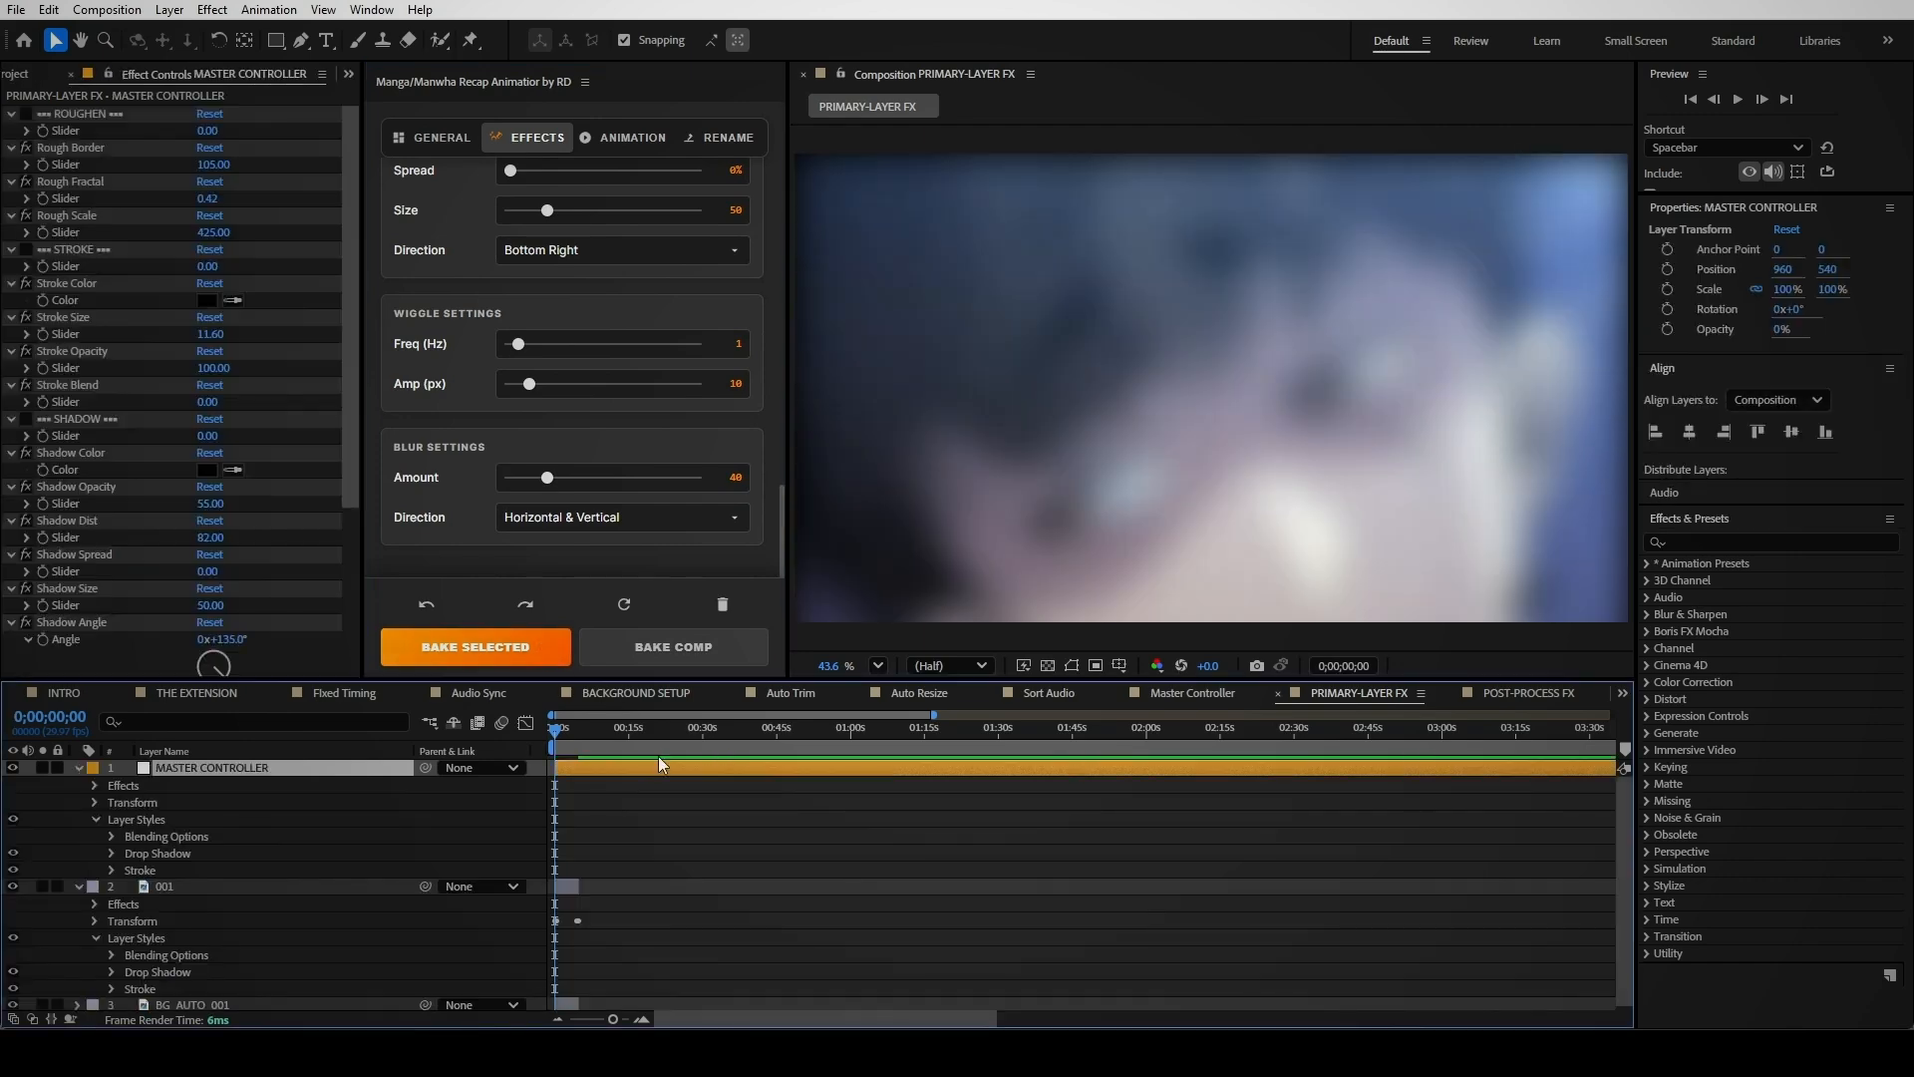
pyautogui.click(569, 736)
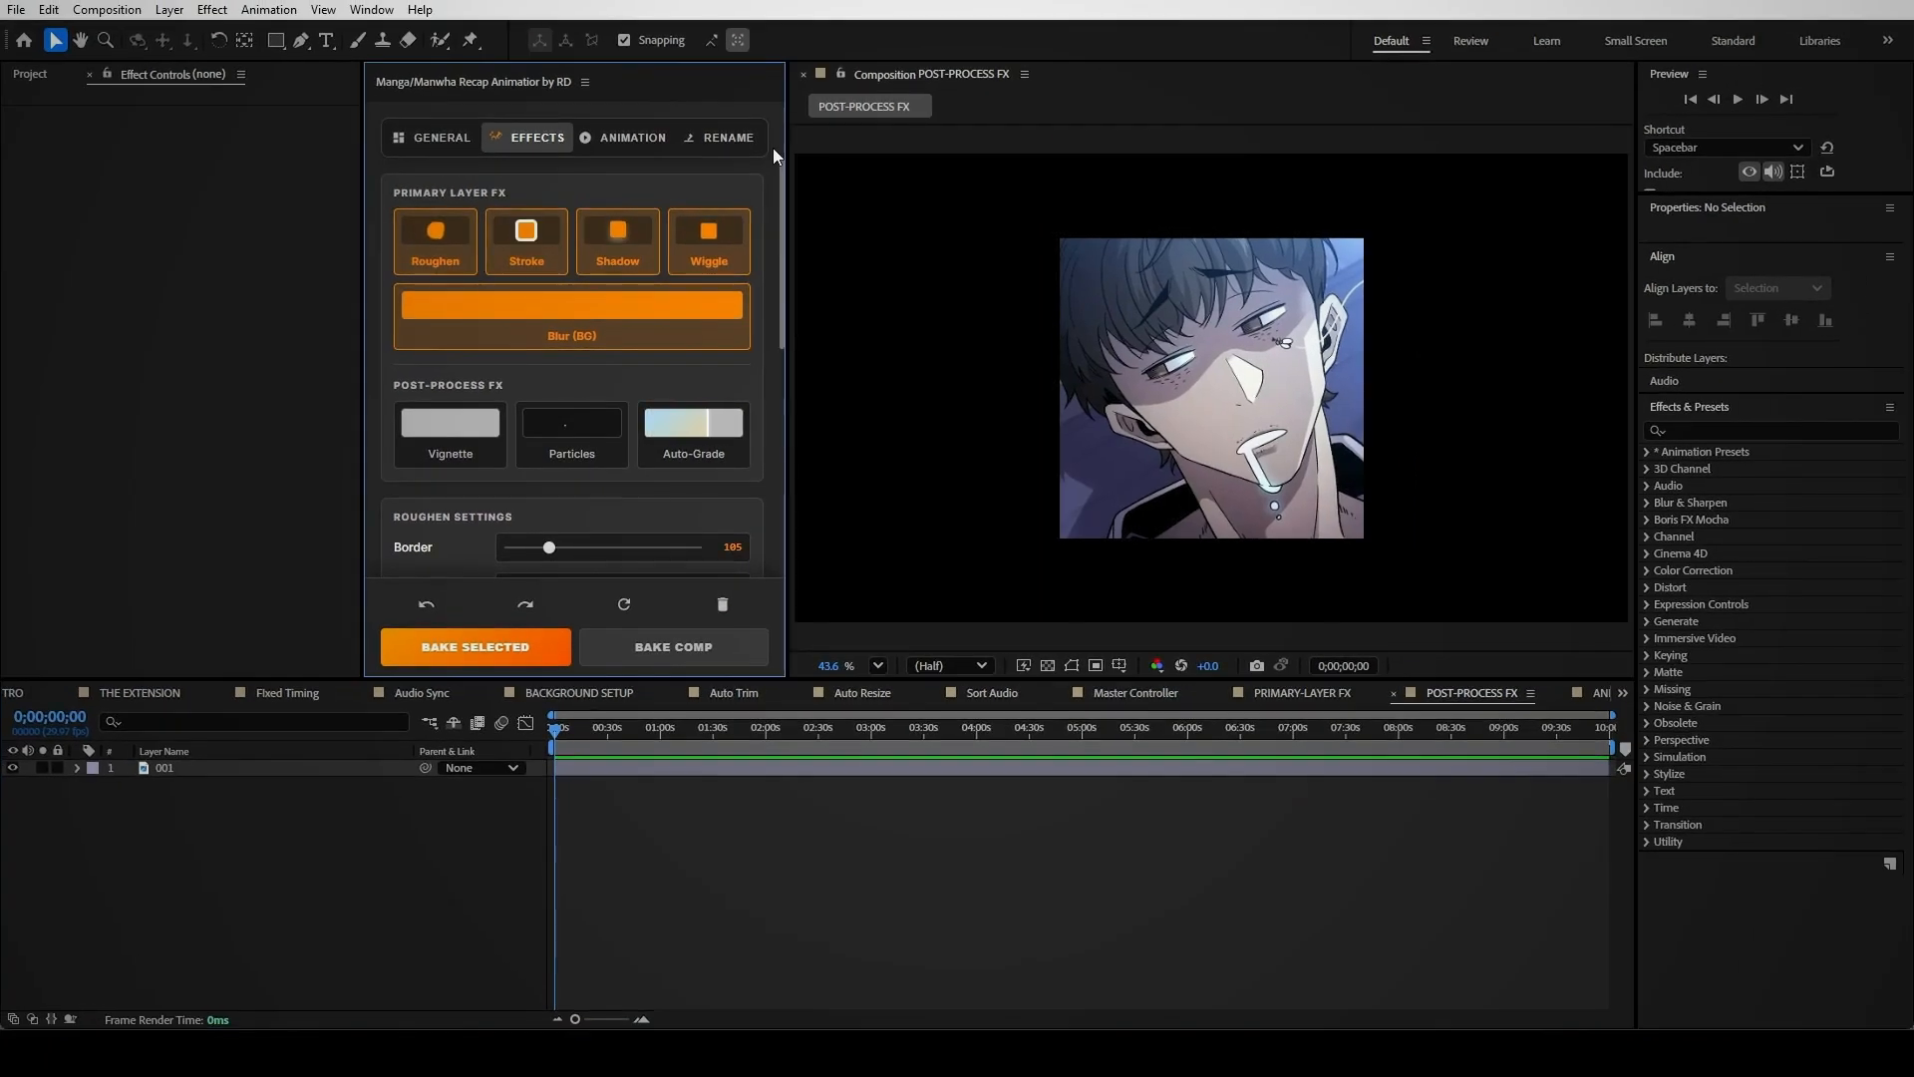
# Enable the Vignette post-process effect and bake it into the comp
pyautogui.click(450, 434)
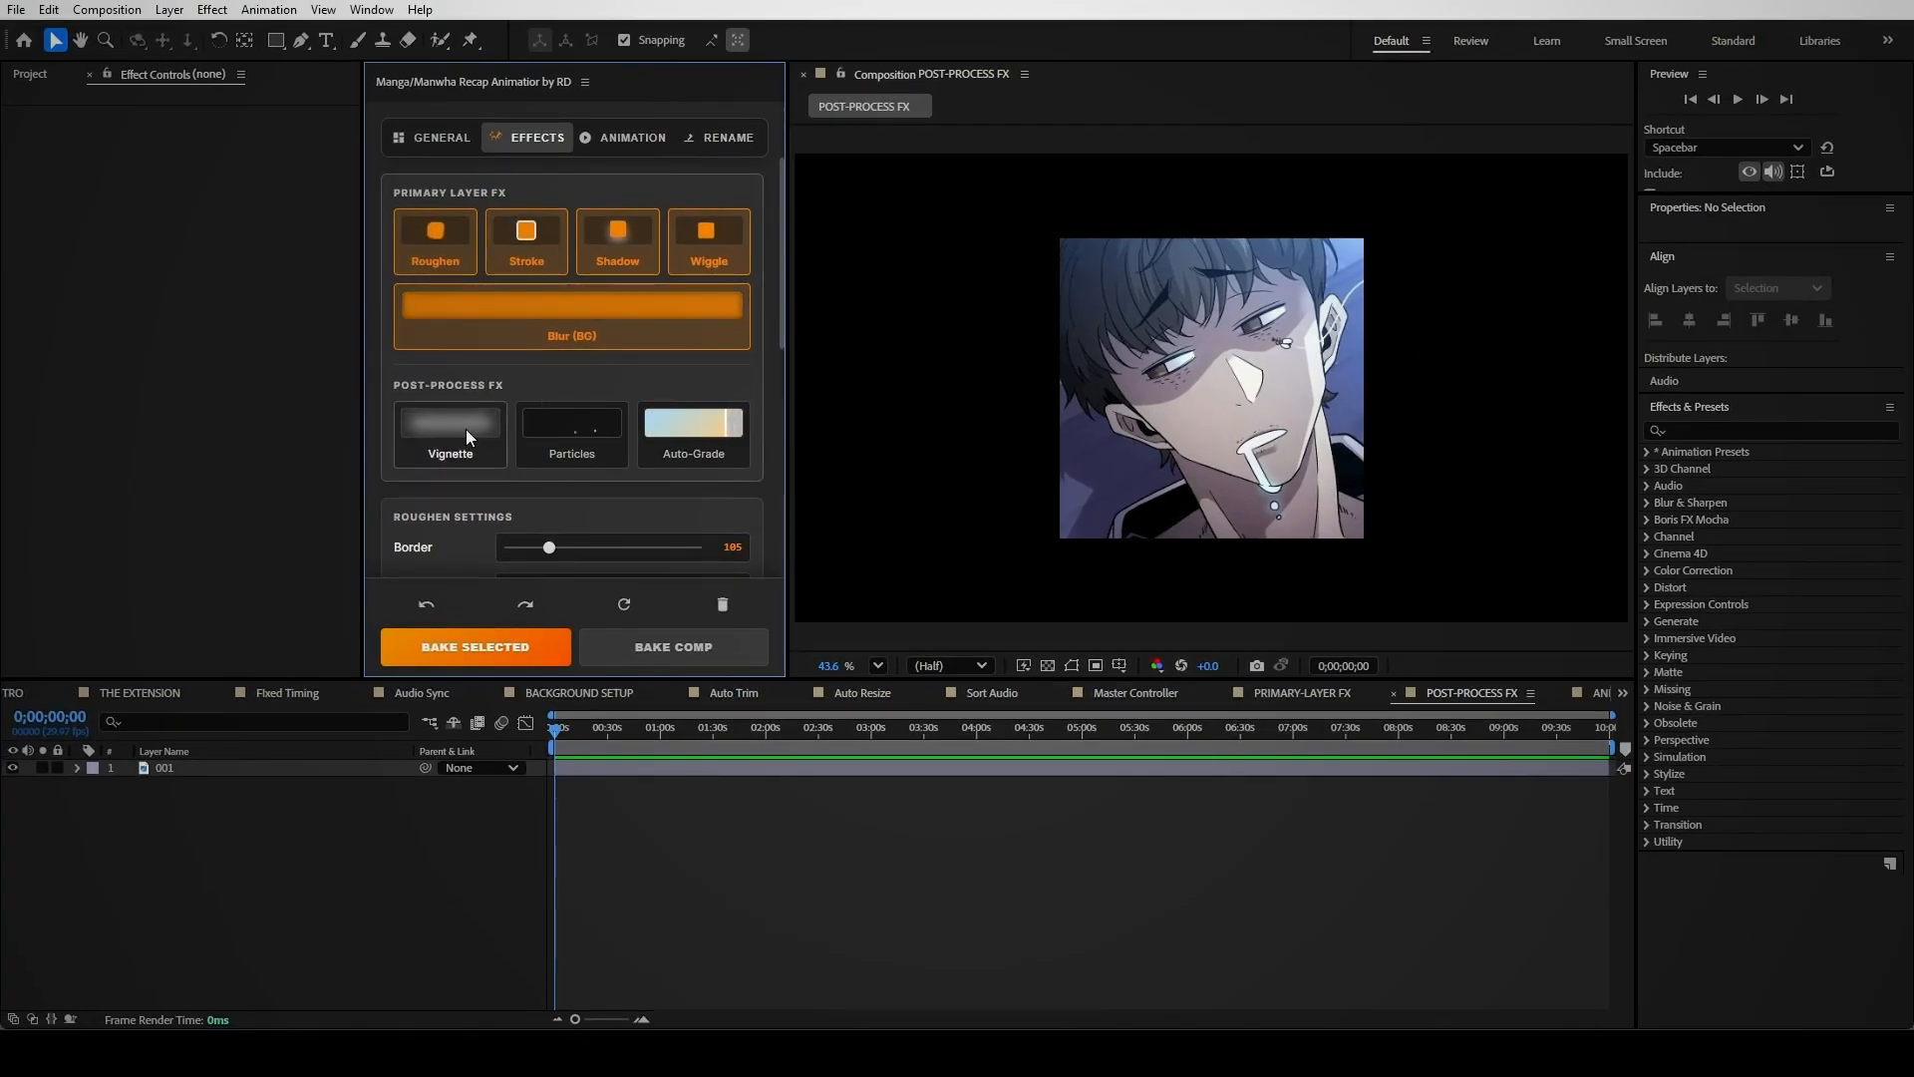
pyautogui.moveTo(782, 290); pyautogui.dragTo(768, 743)
pyautogui.click(674, 646)
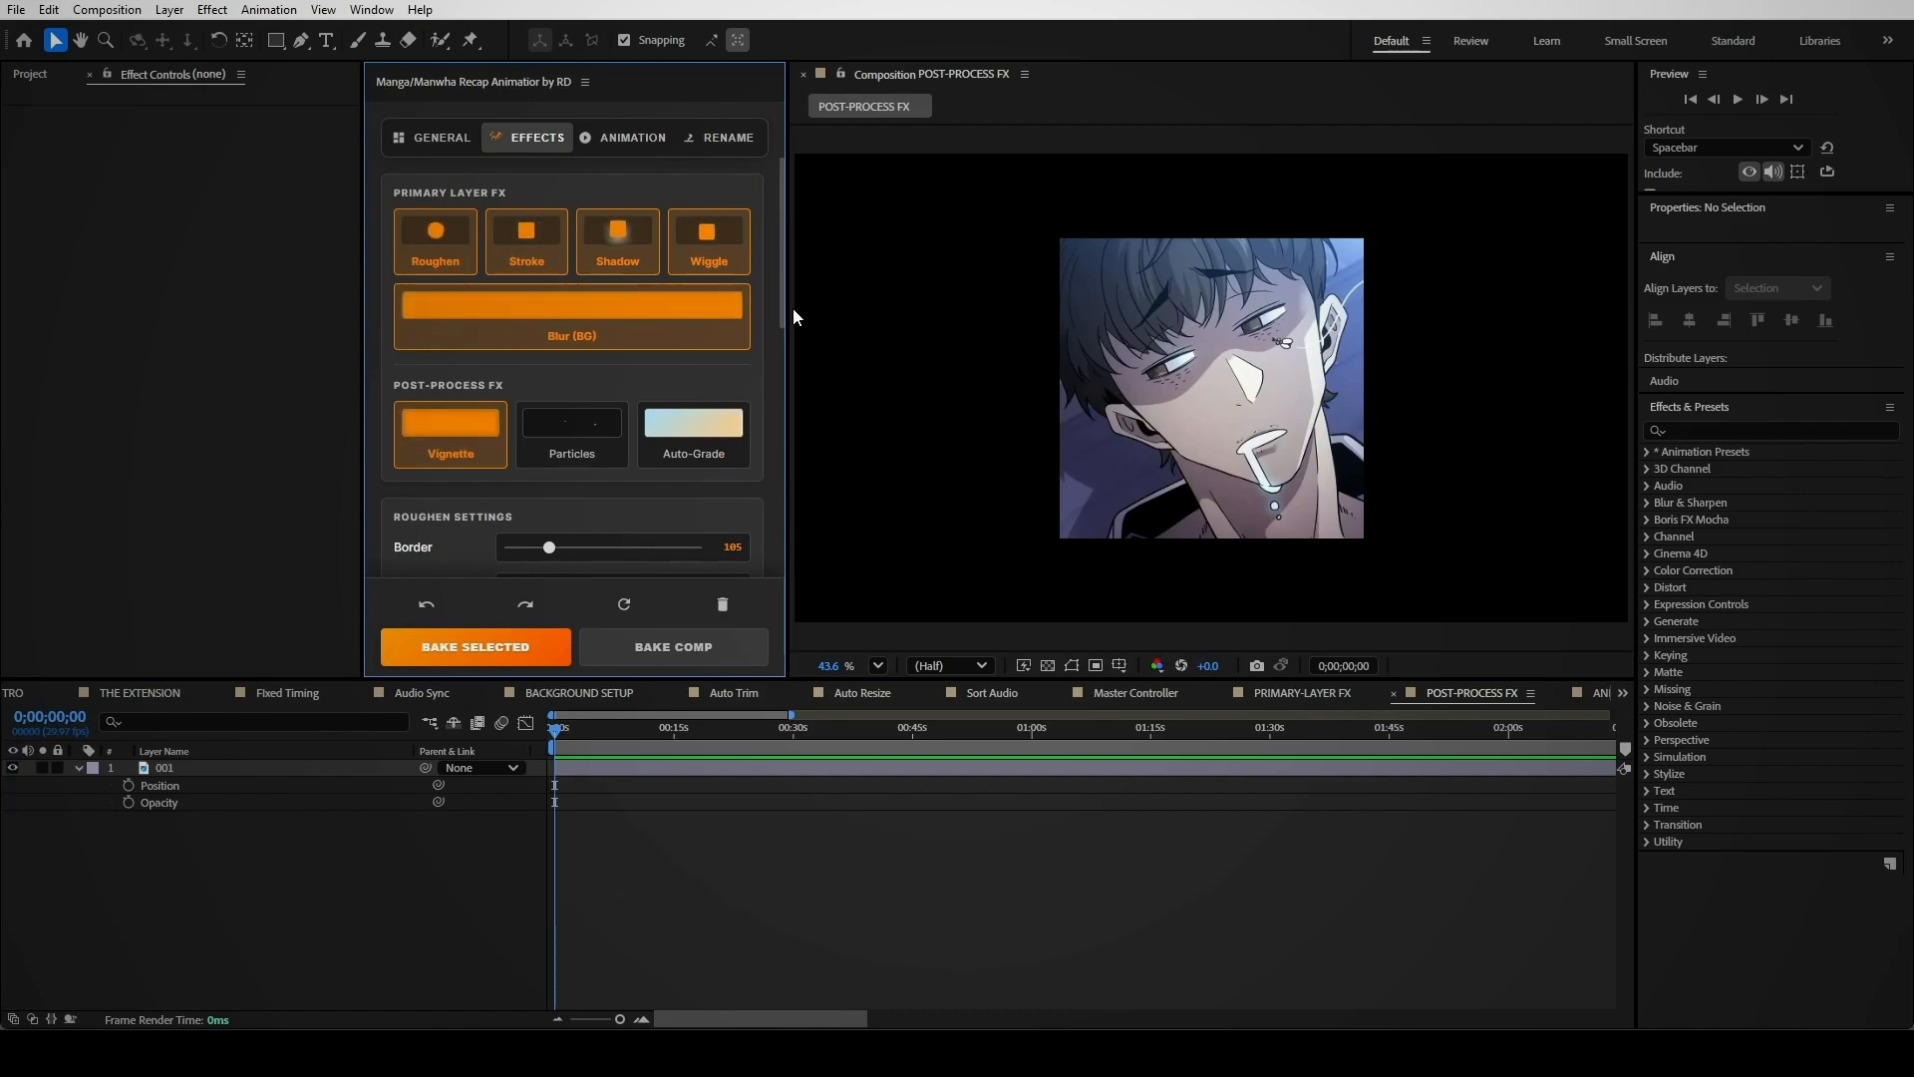
# Enable Particles, bake them into the comp, and preview around two seconds
pyautogui.click(560, 425)
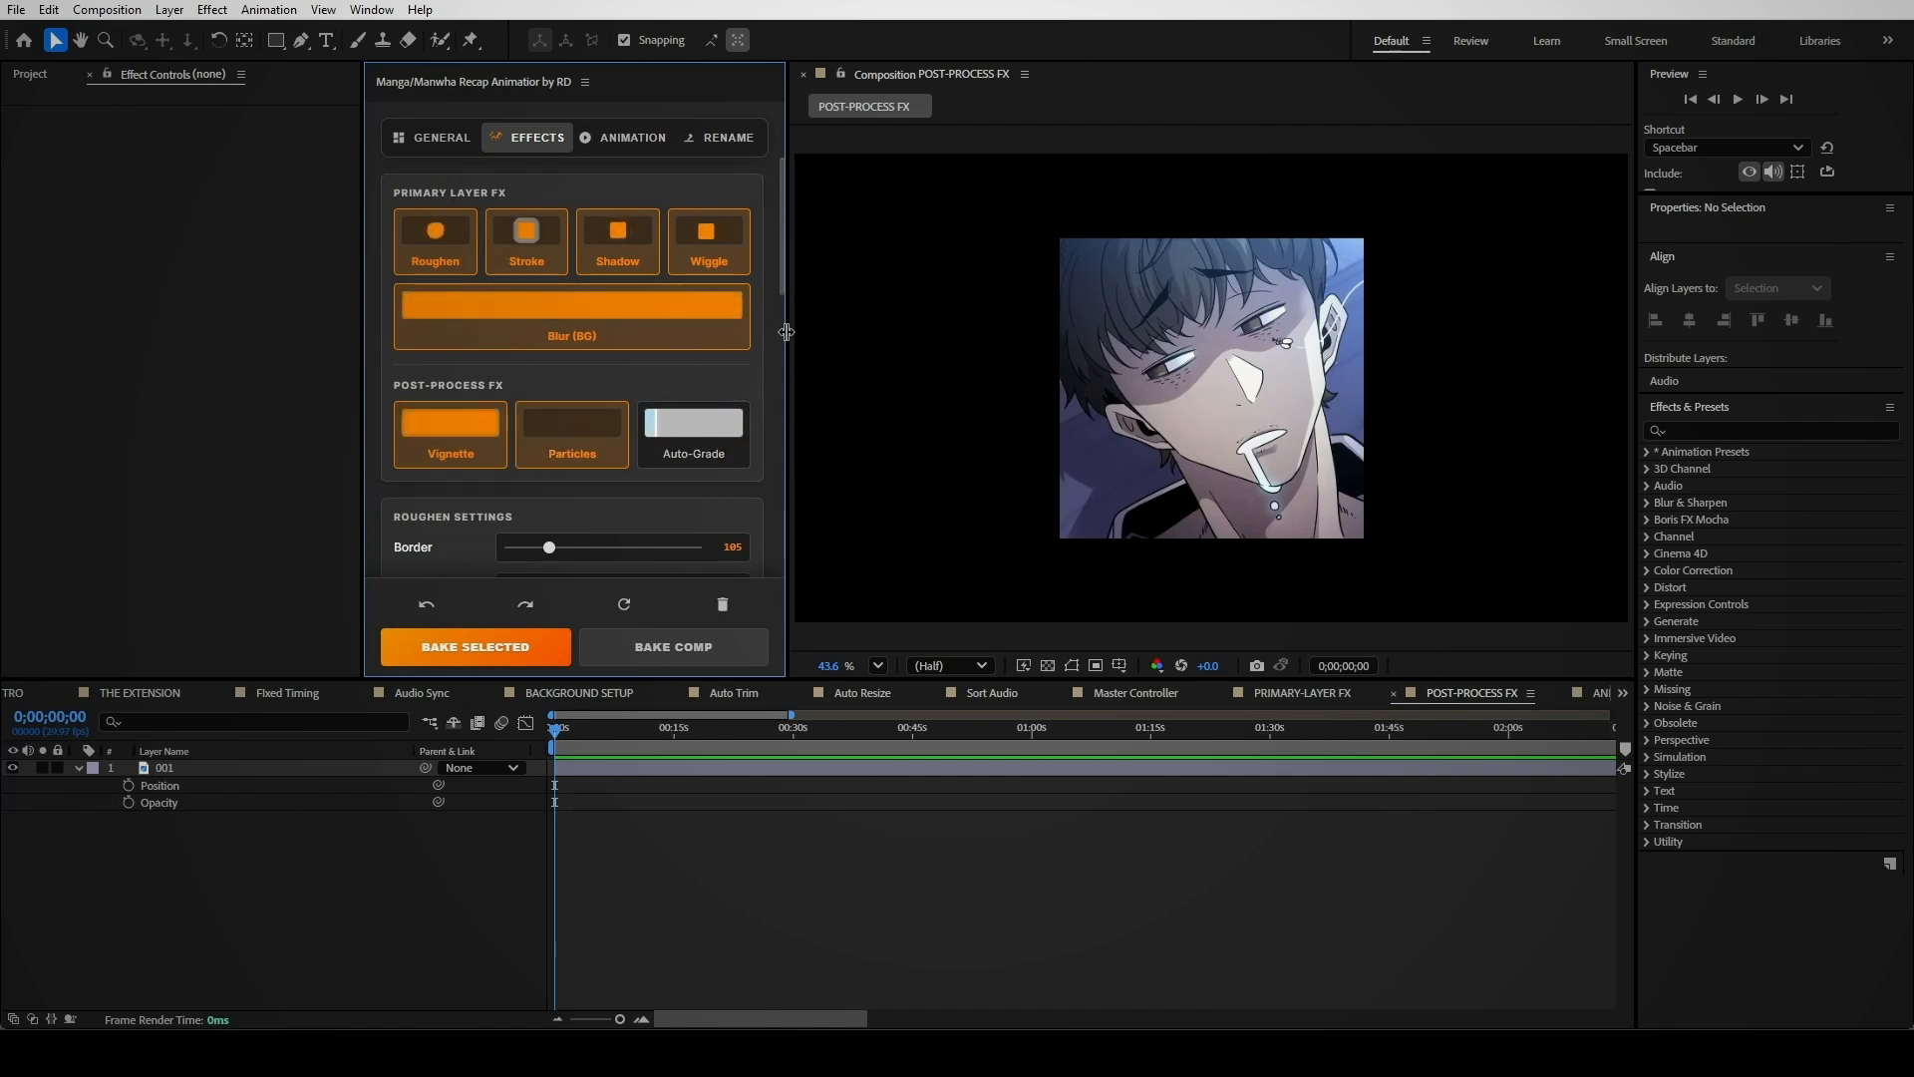
pyautogui.moveTo(784, 279); pyautogui.dragTo(764, 668)
pyautogui.click(764, 666)
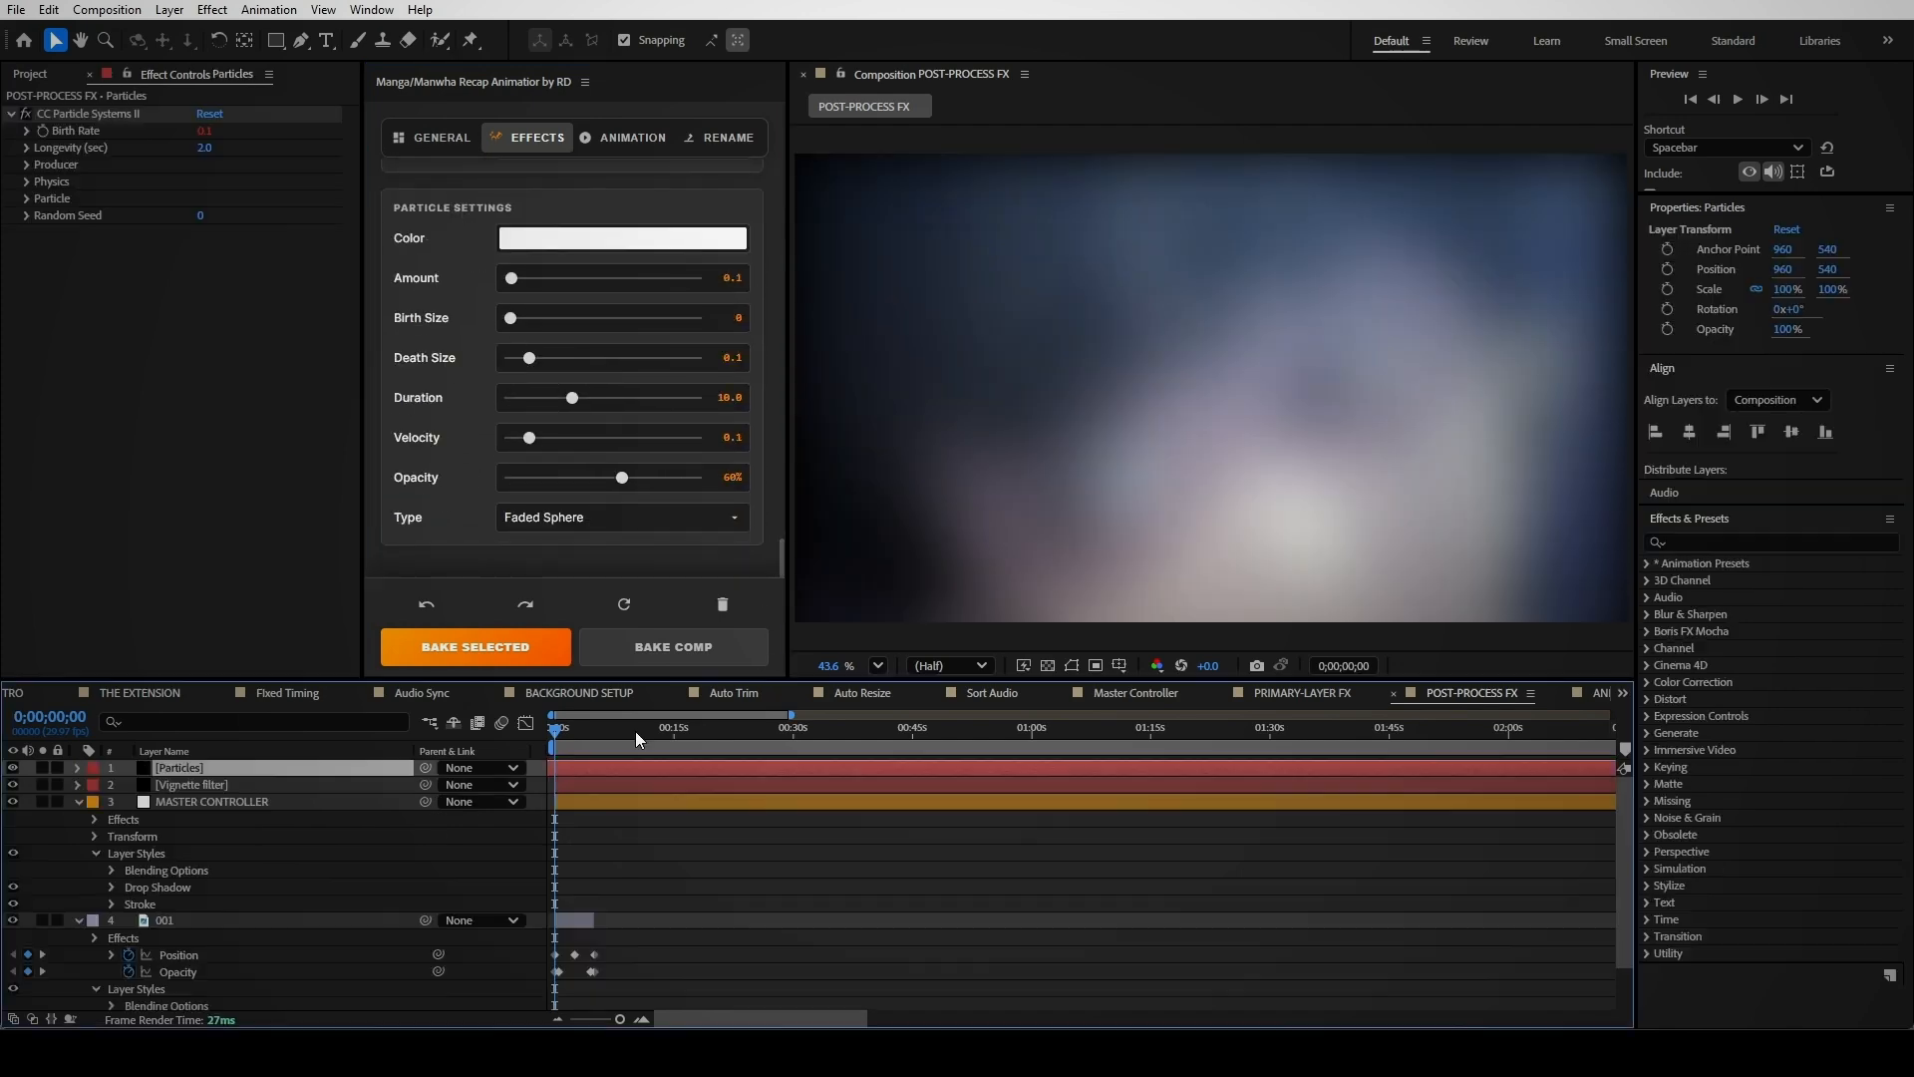
pyautogui.moveTo(554, 730); pyautogui.dragTo(578, 738)
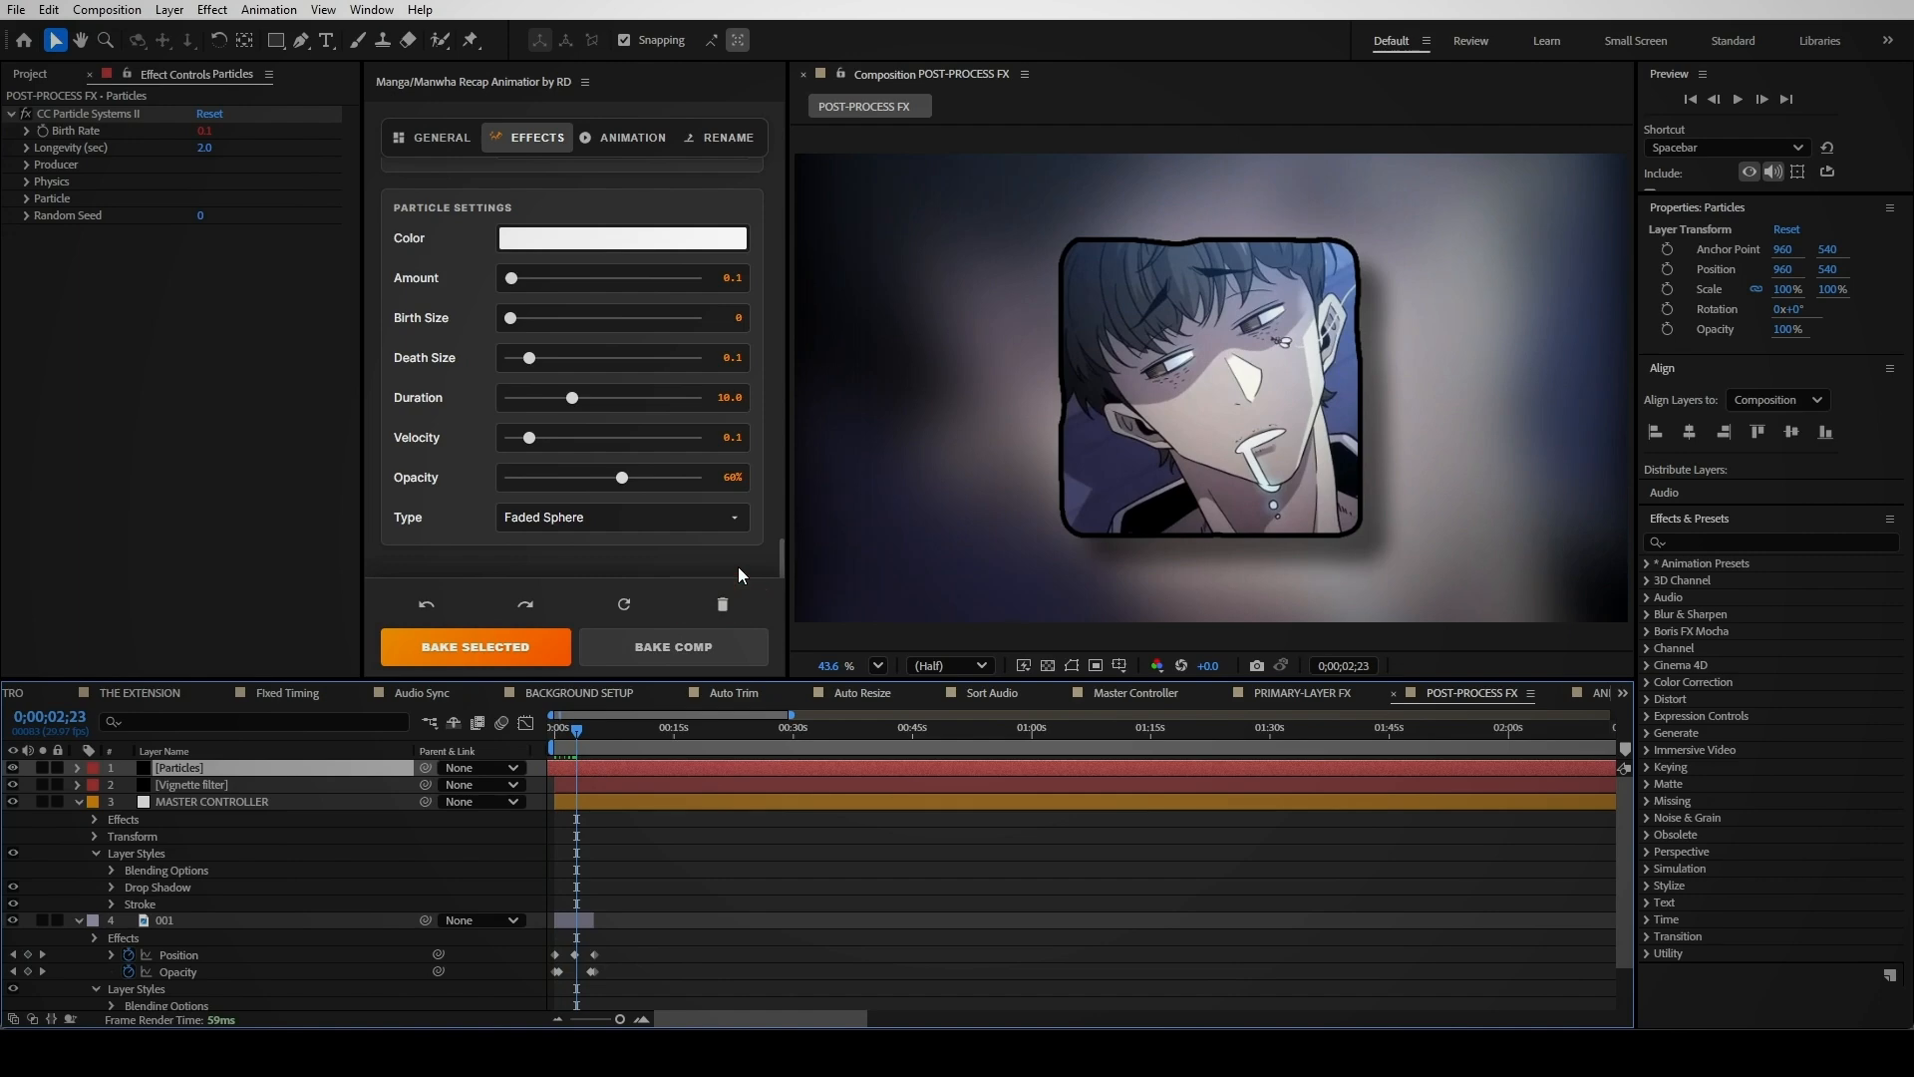
pyautogui.scroll(5, 1229, 427)
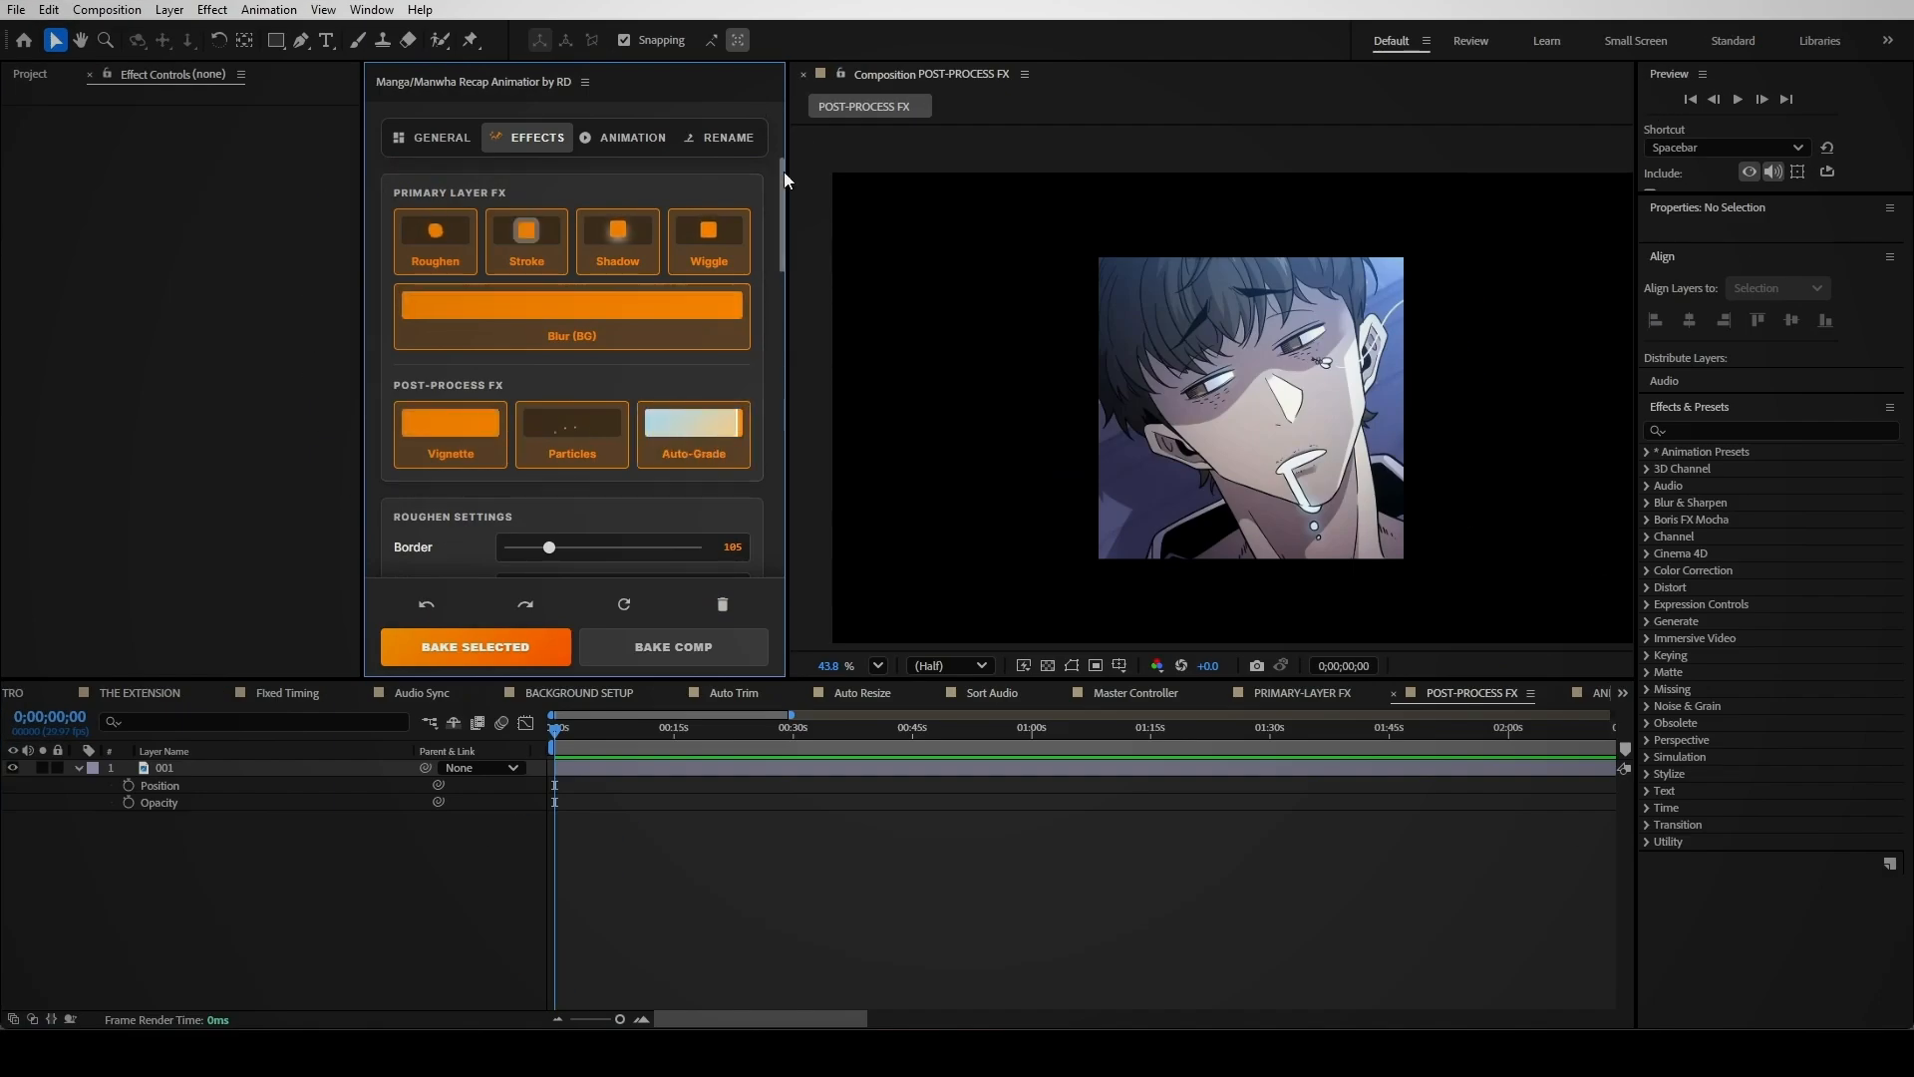
# Bake the post-process effects, including Auto-Grade, into the comp
pyautogui.moveTo(780, 183); pyautogui.dragTo(797, 680)
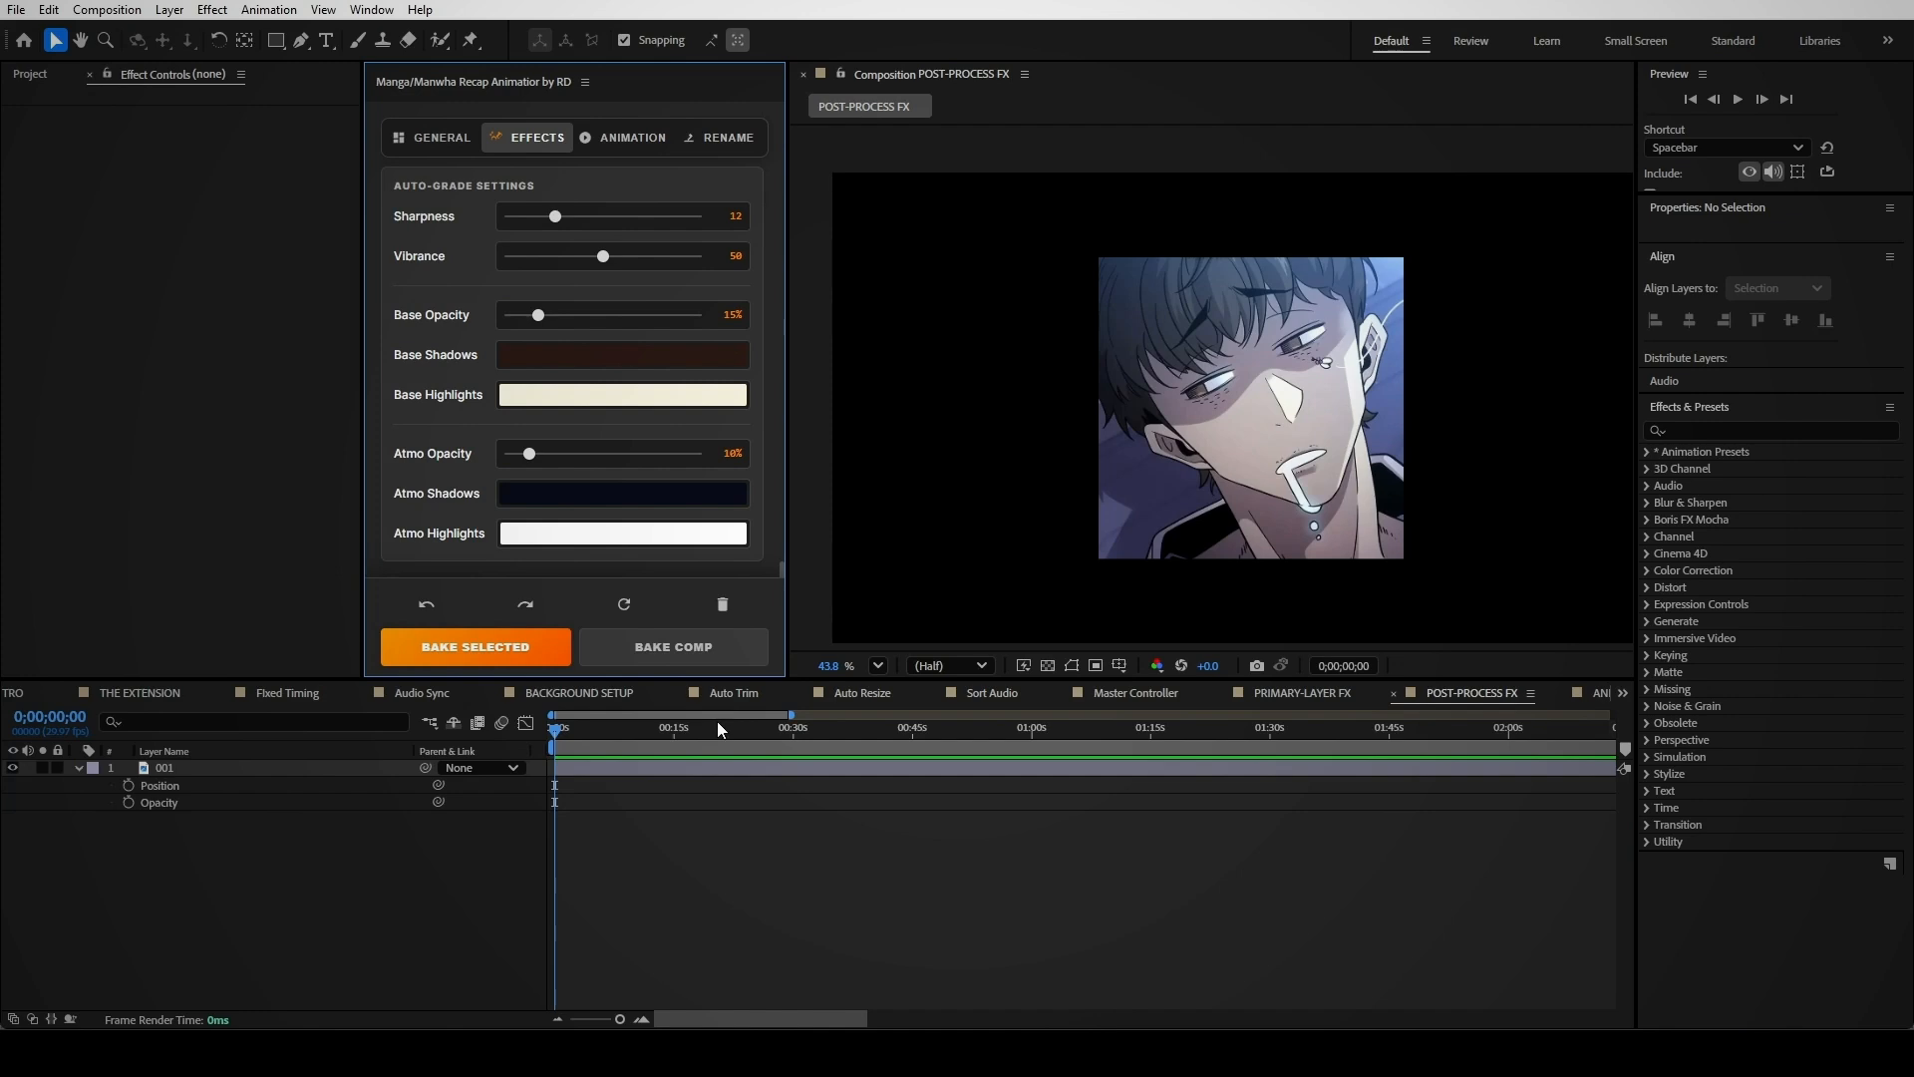
pyautogui.click(679, 646)
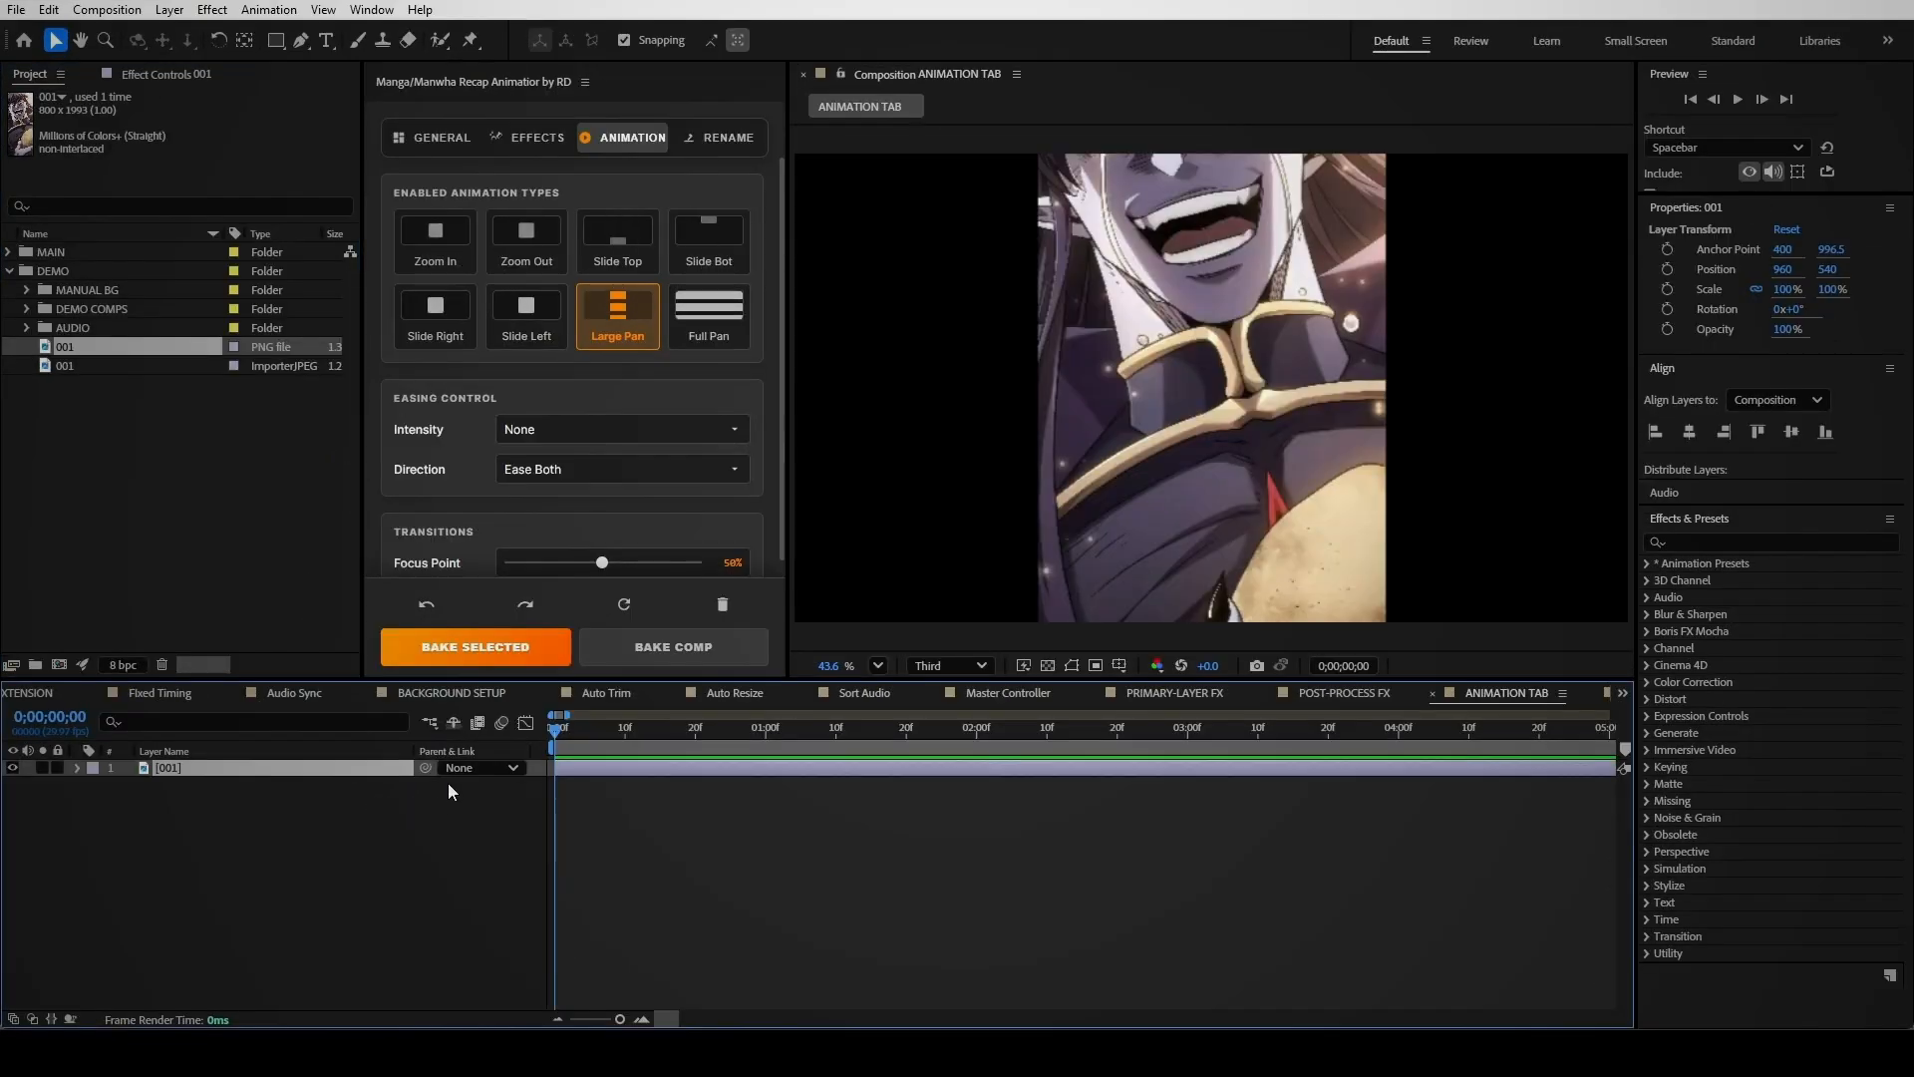
# Bake the Large Pan animation and then the Full Pan animation, previewing each result
pyautogui.click(618, 664)
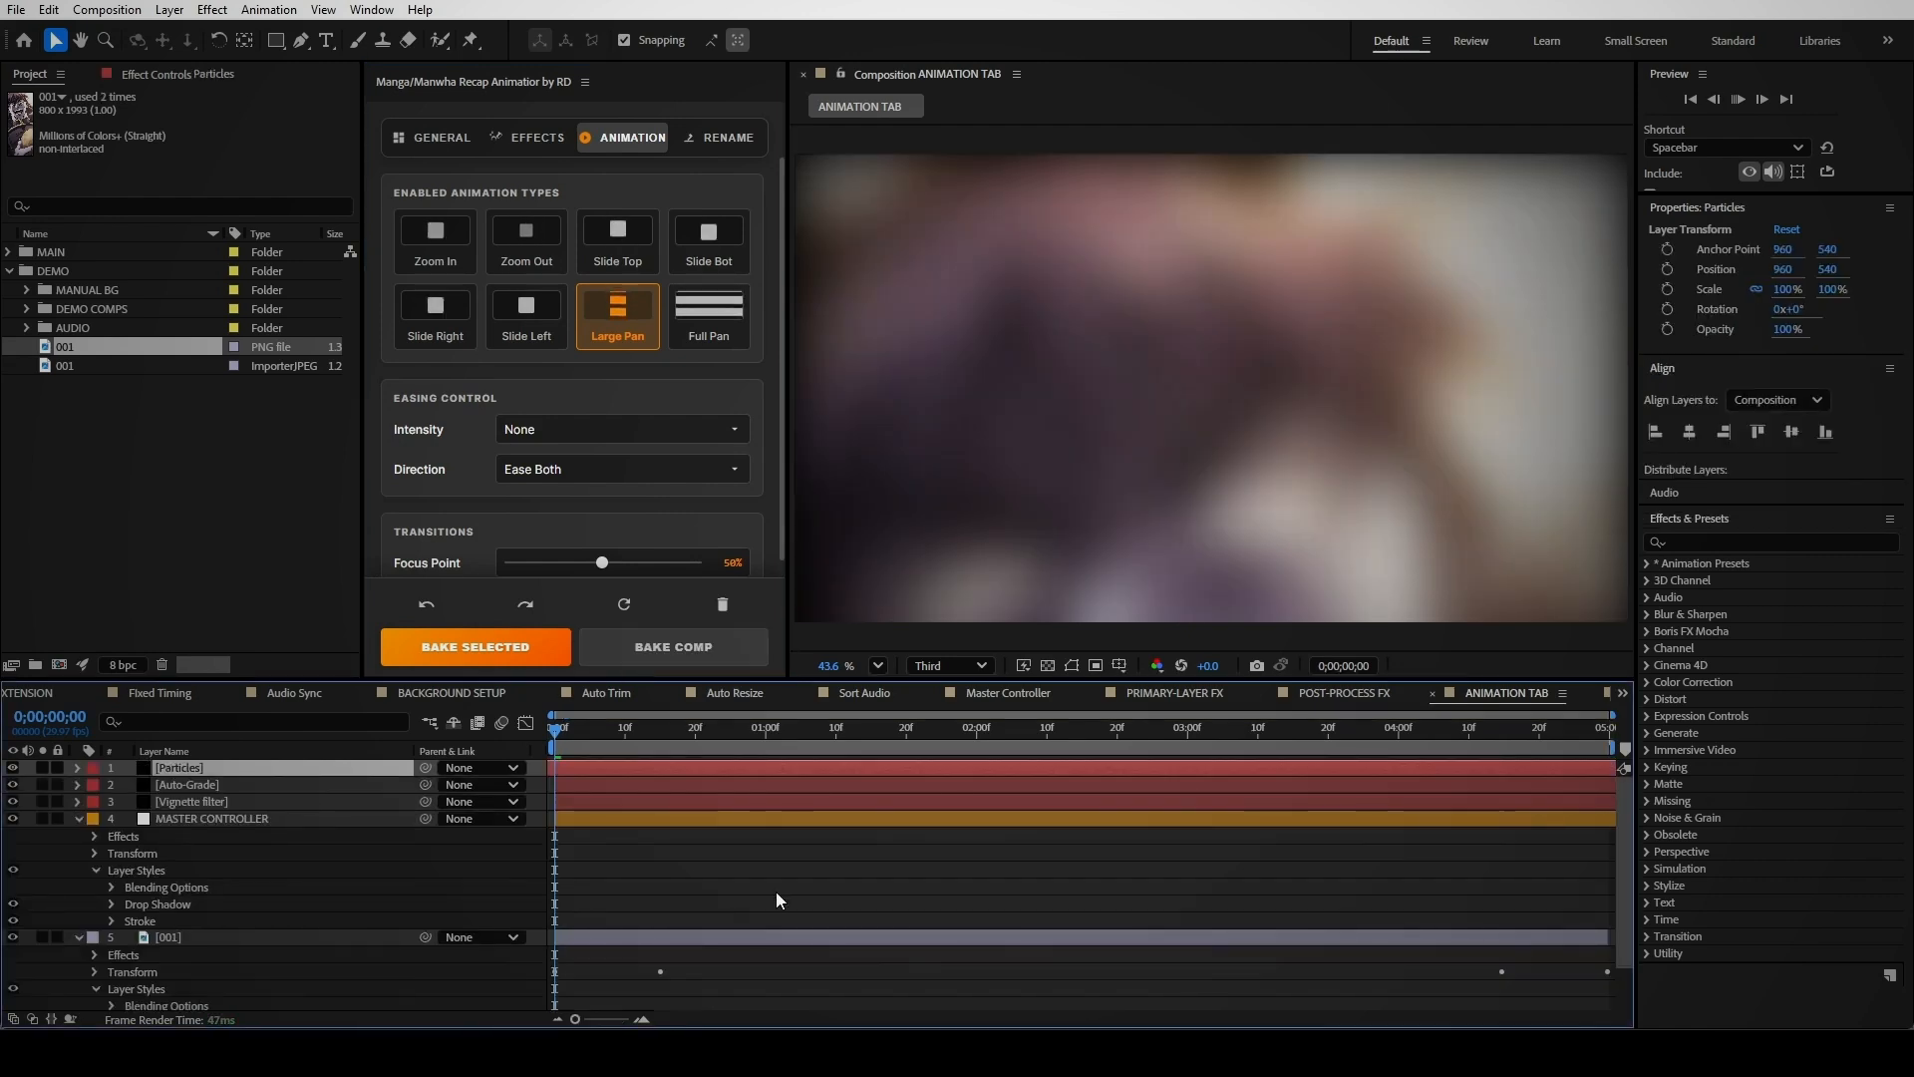
pyautogui.press('space')
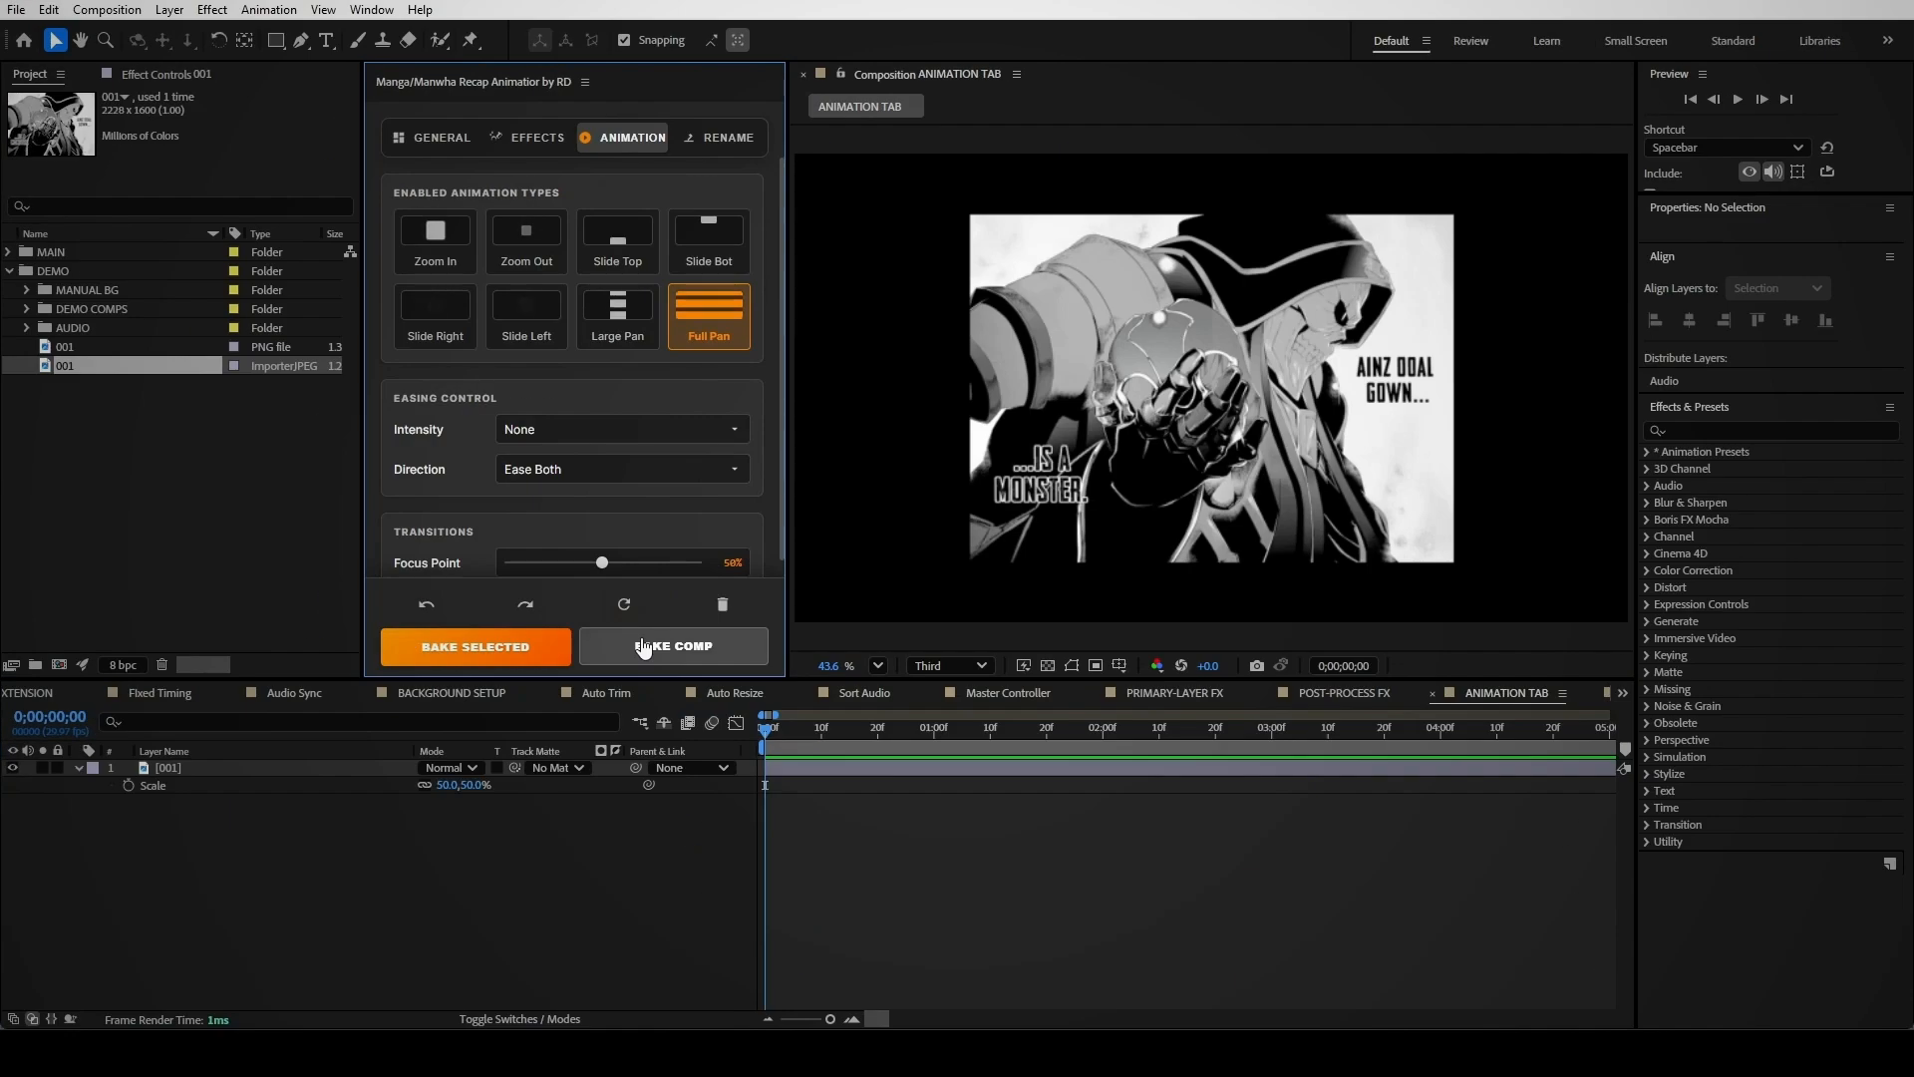
pyautogui.click(643, 646)
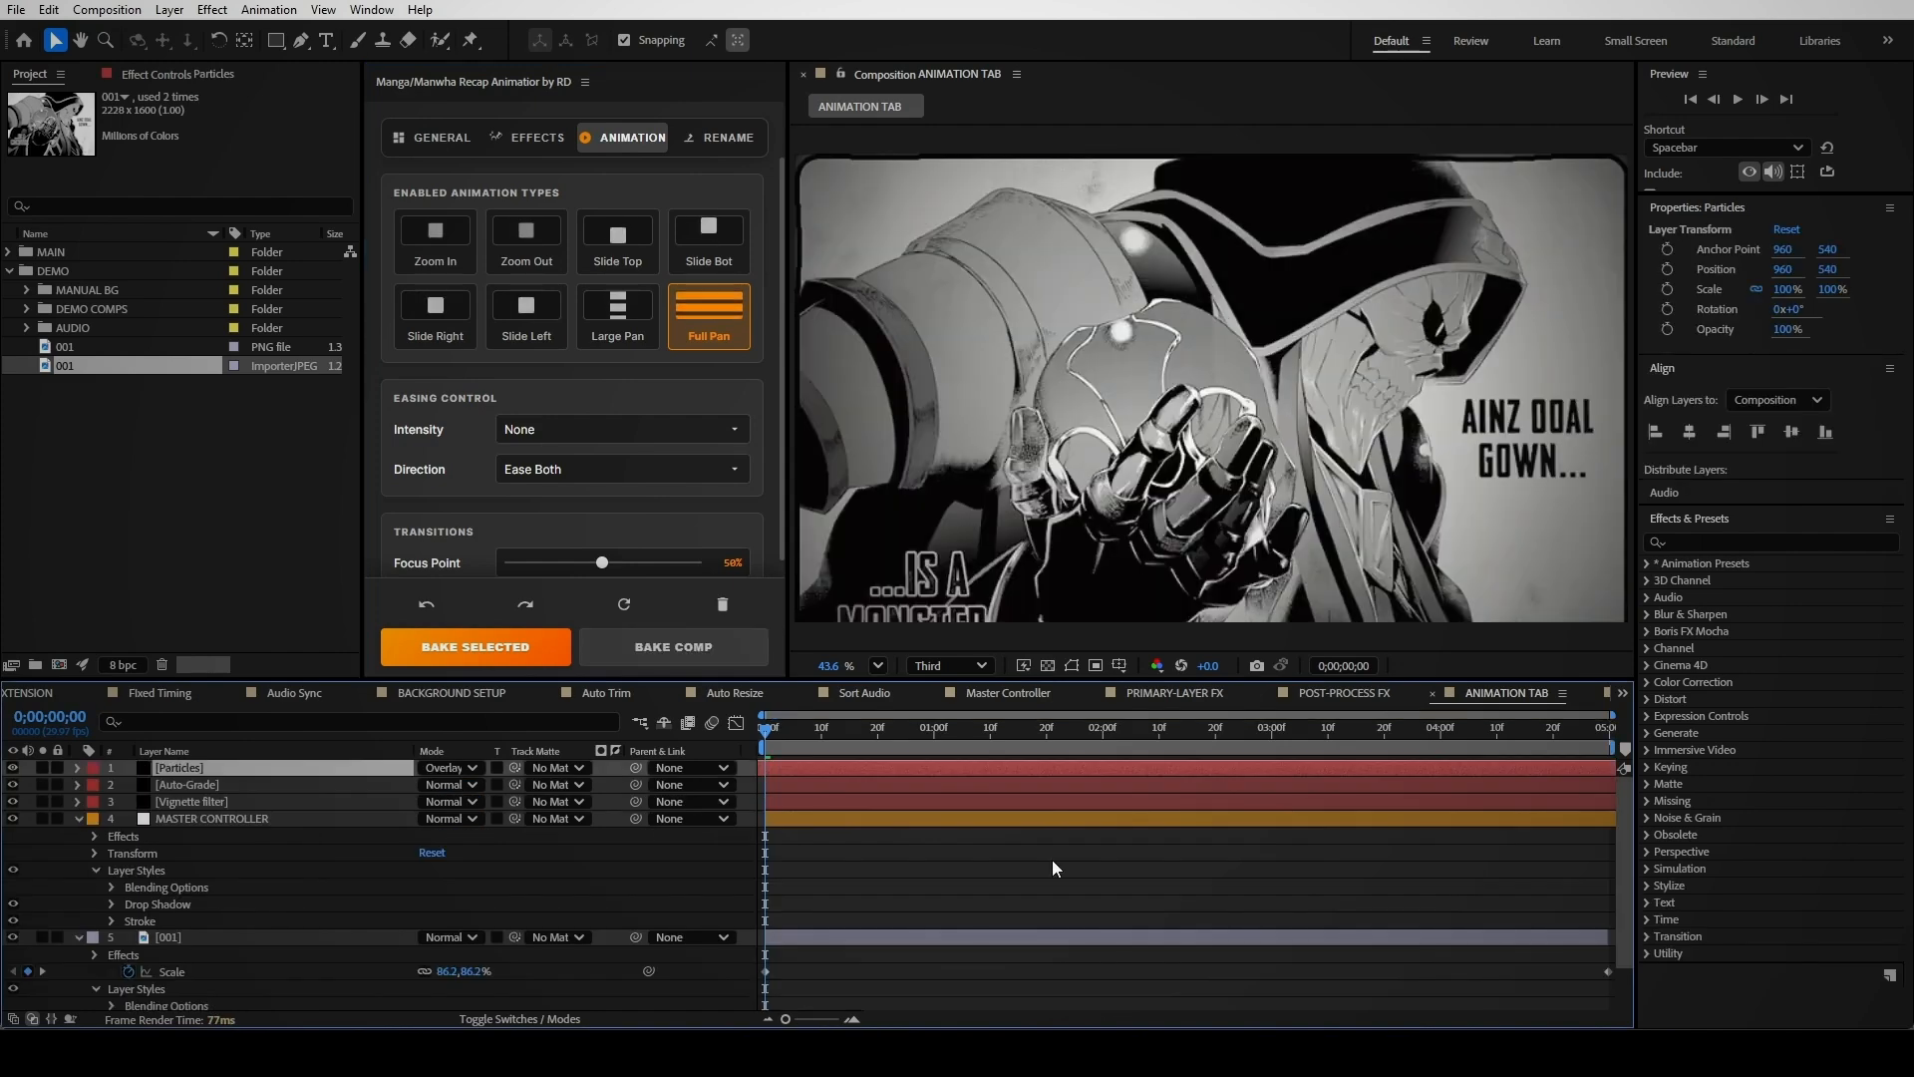
pyautogui.press('space')
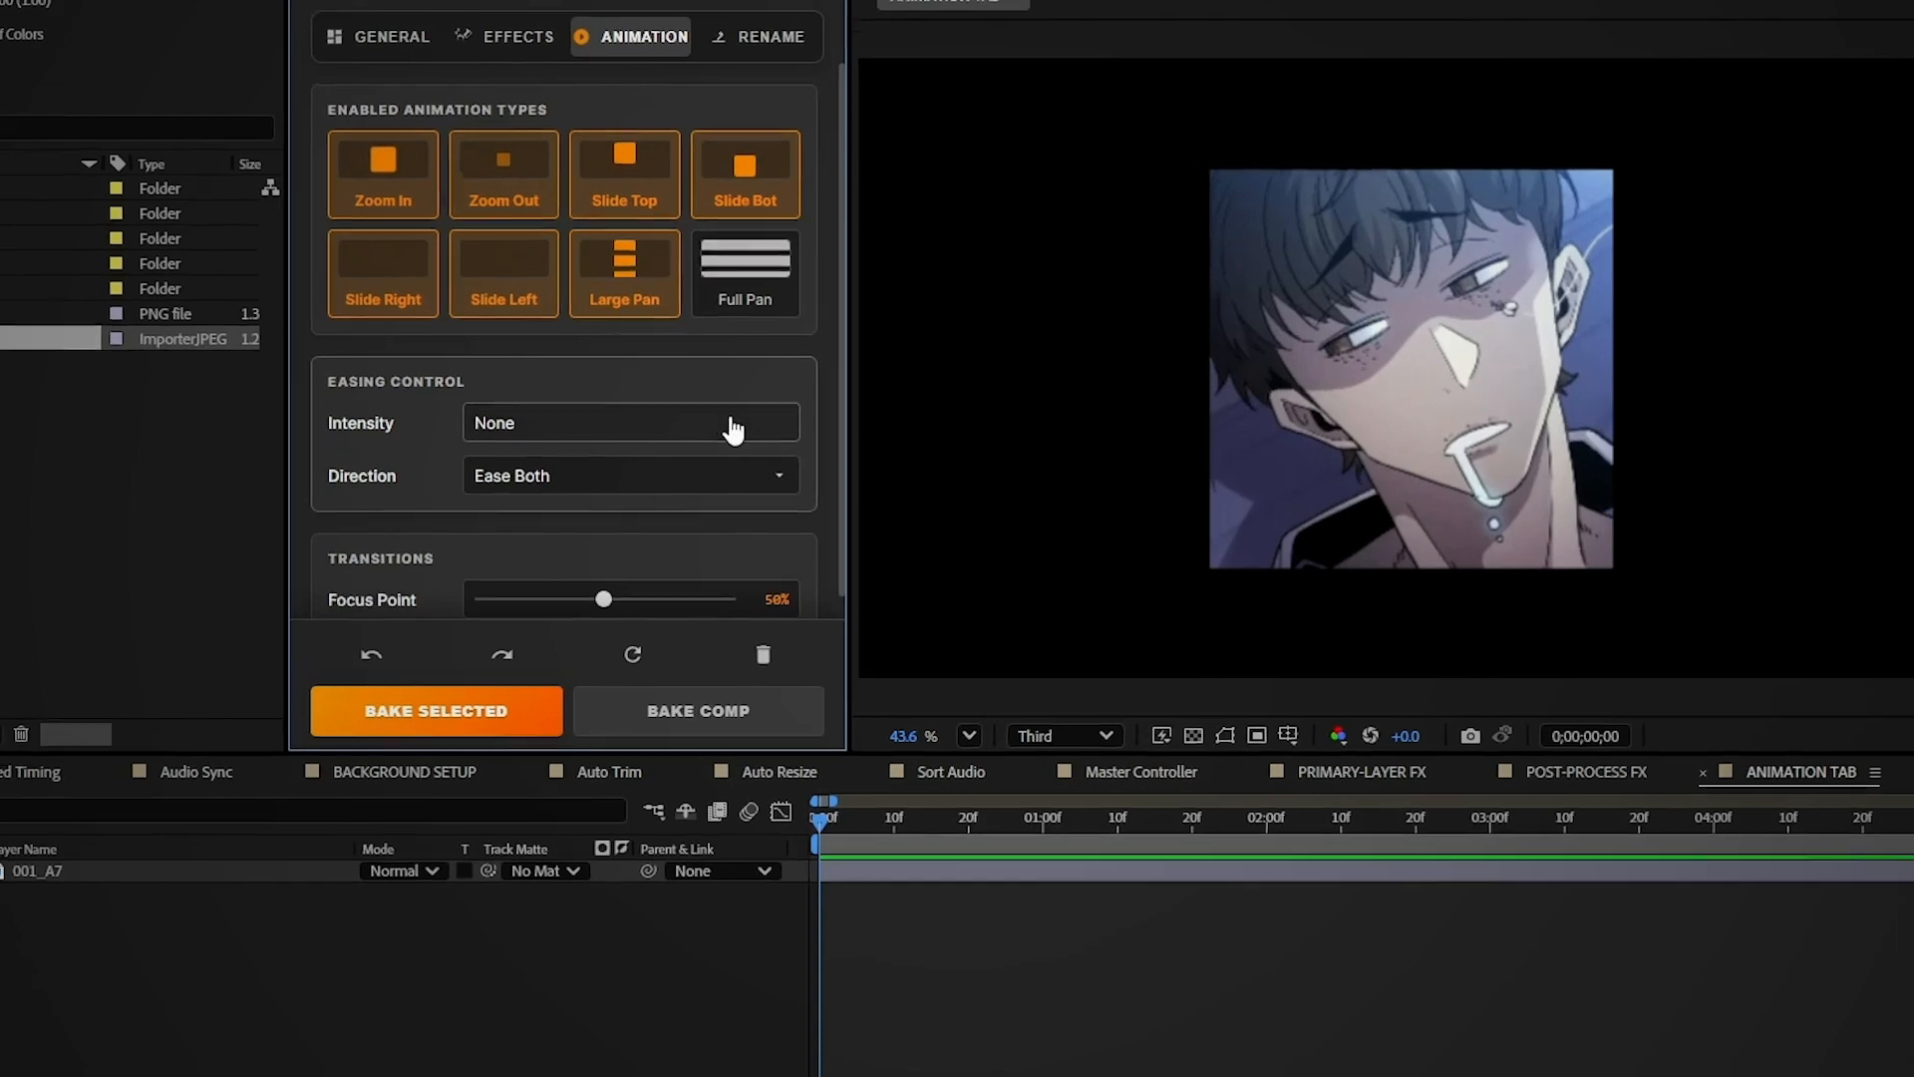
# Set easing to Smooth (50%) with Ease Both direction, then bake the comp
pyautogui.click(713, 427)
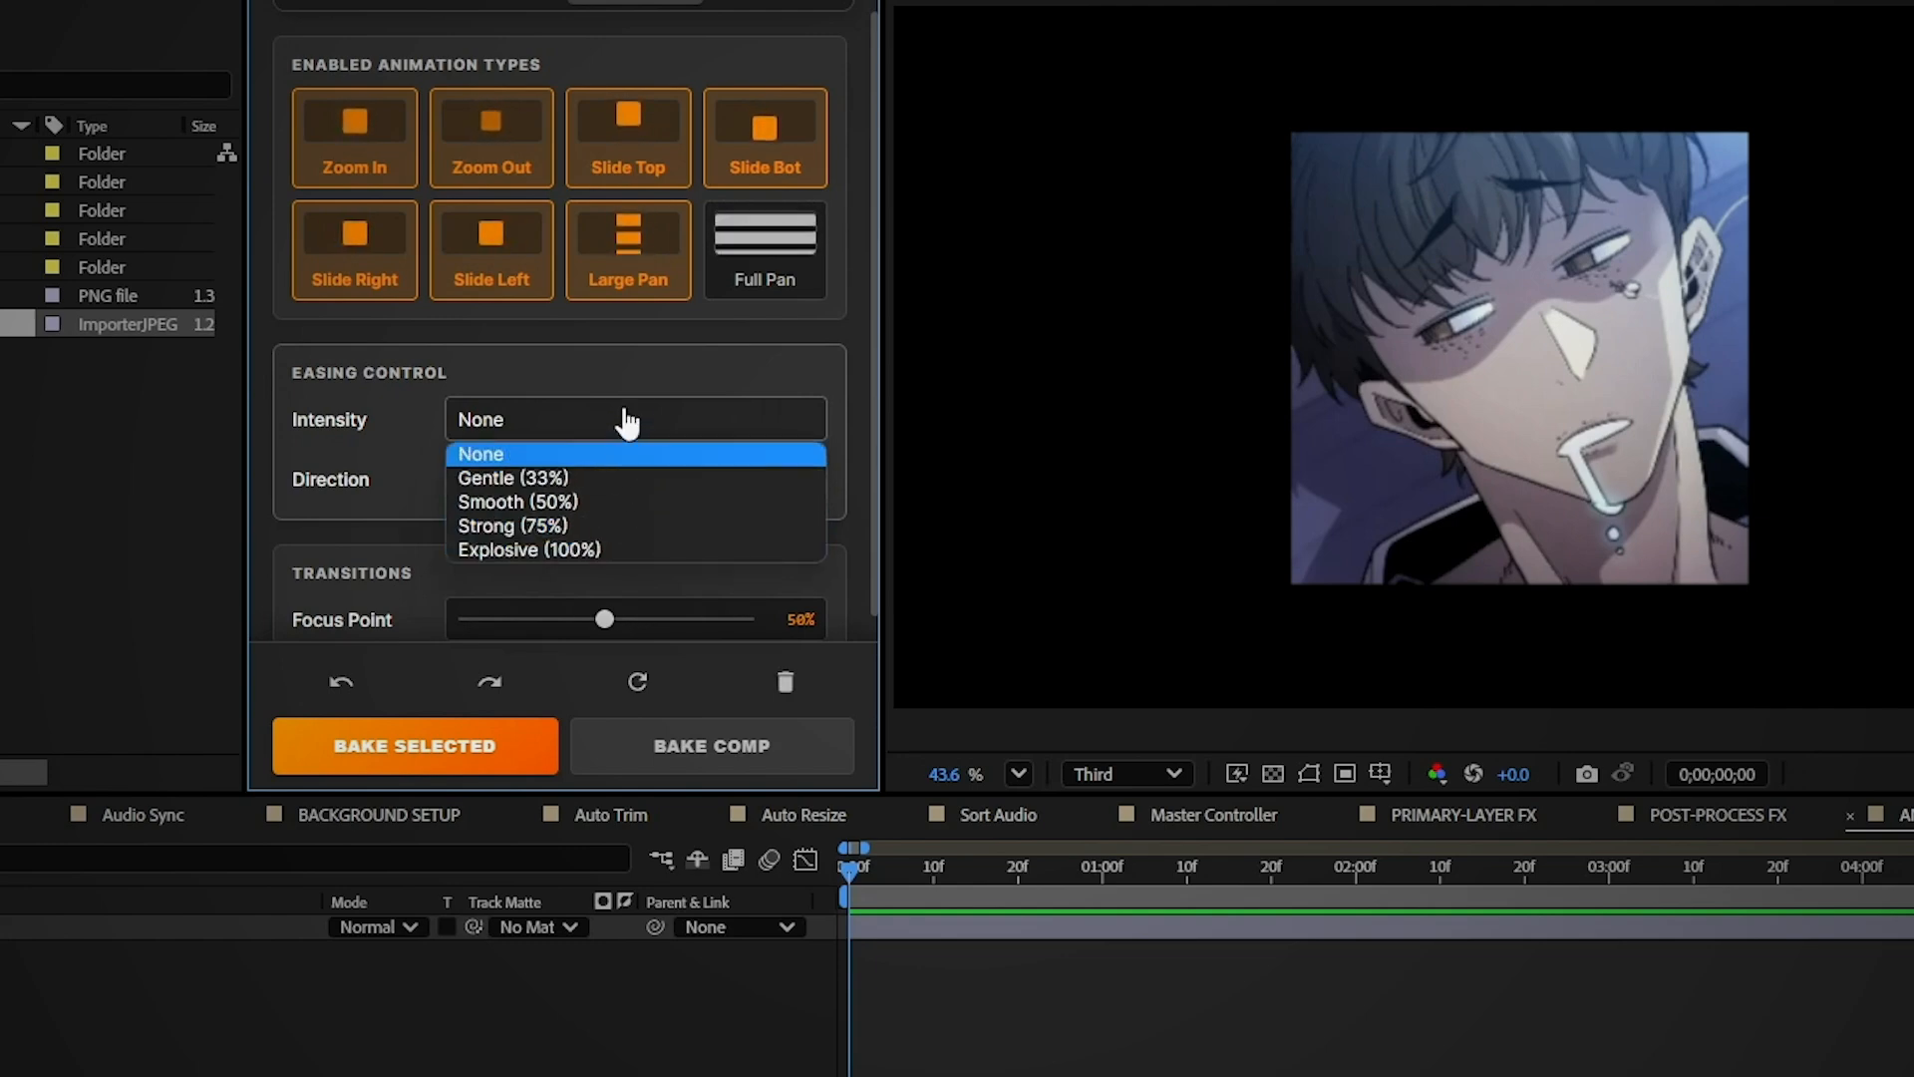
pyautogui.click(601, 501)
pyautogui.click(625, 482)
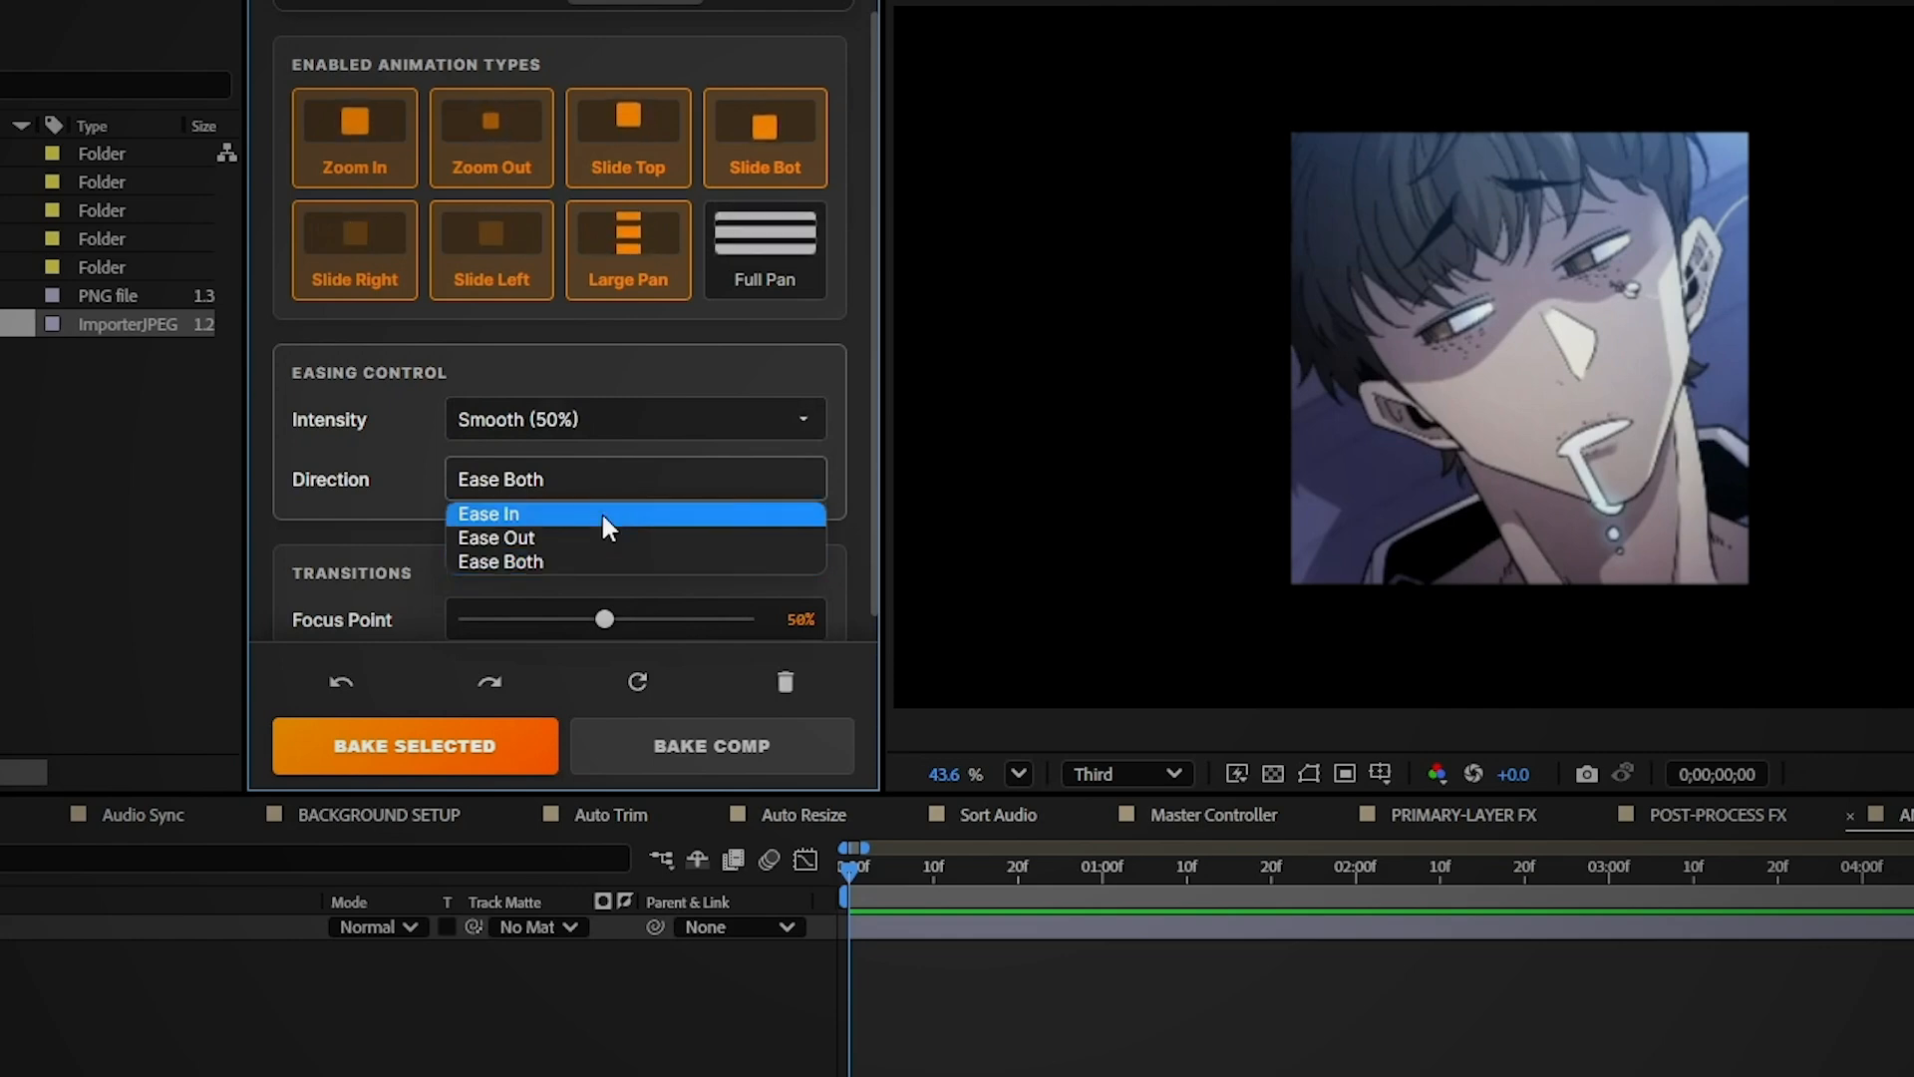
pyautogui.click(594, 561)
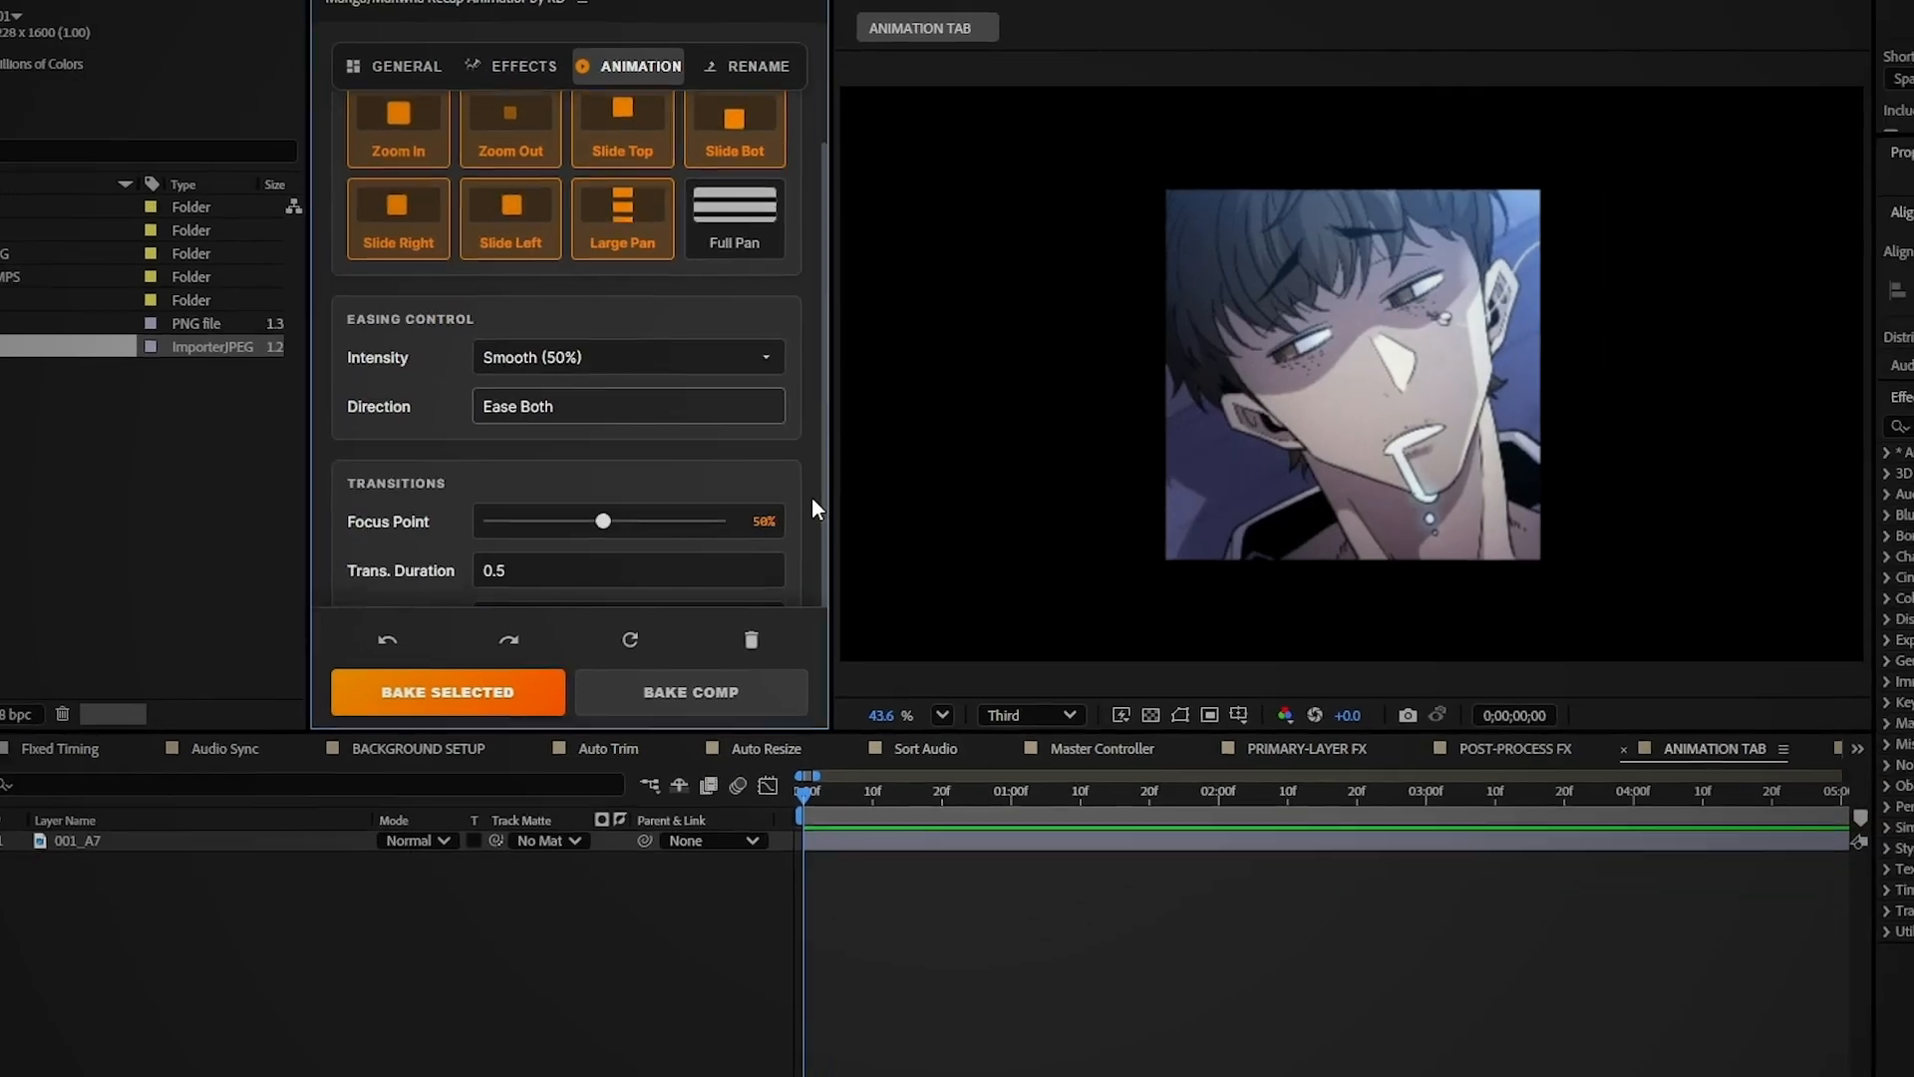
pyautogui.scroll(-2, 837, 538)
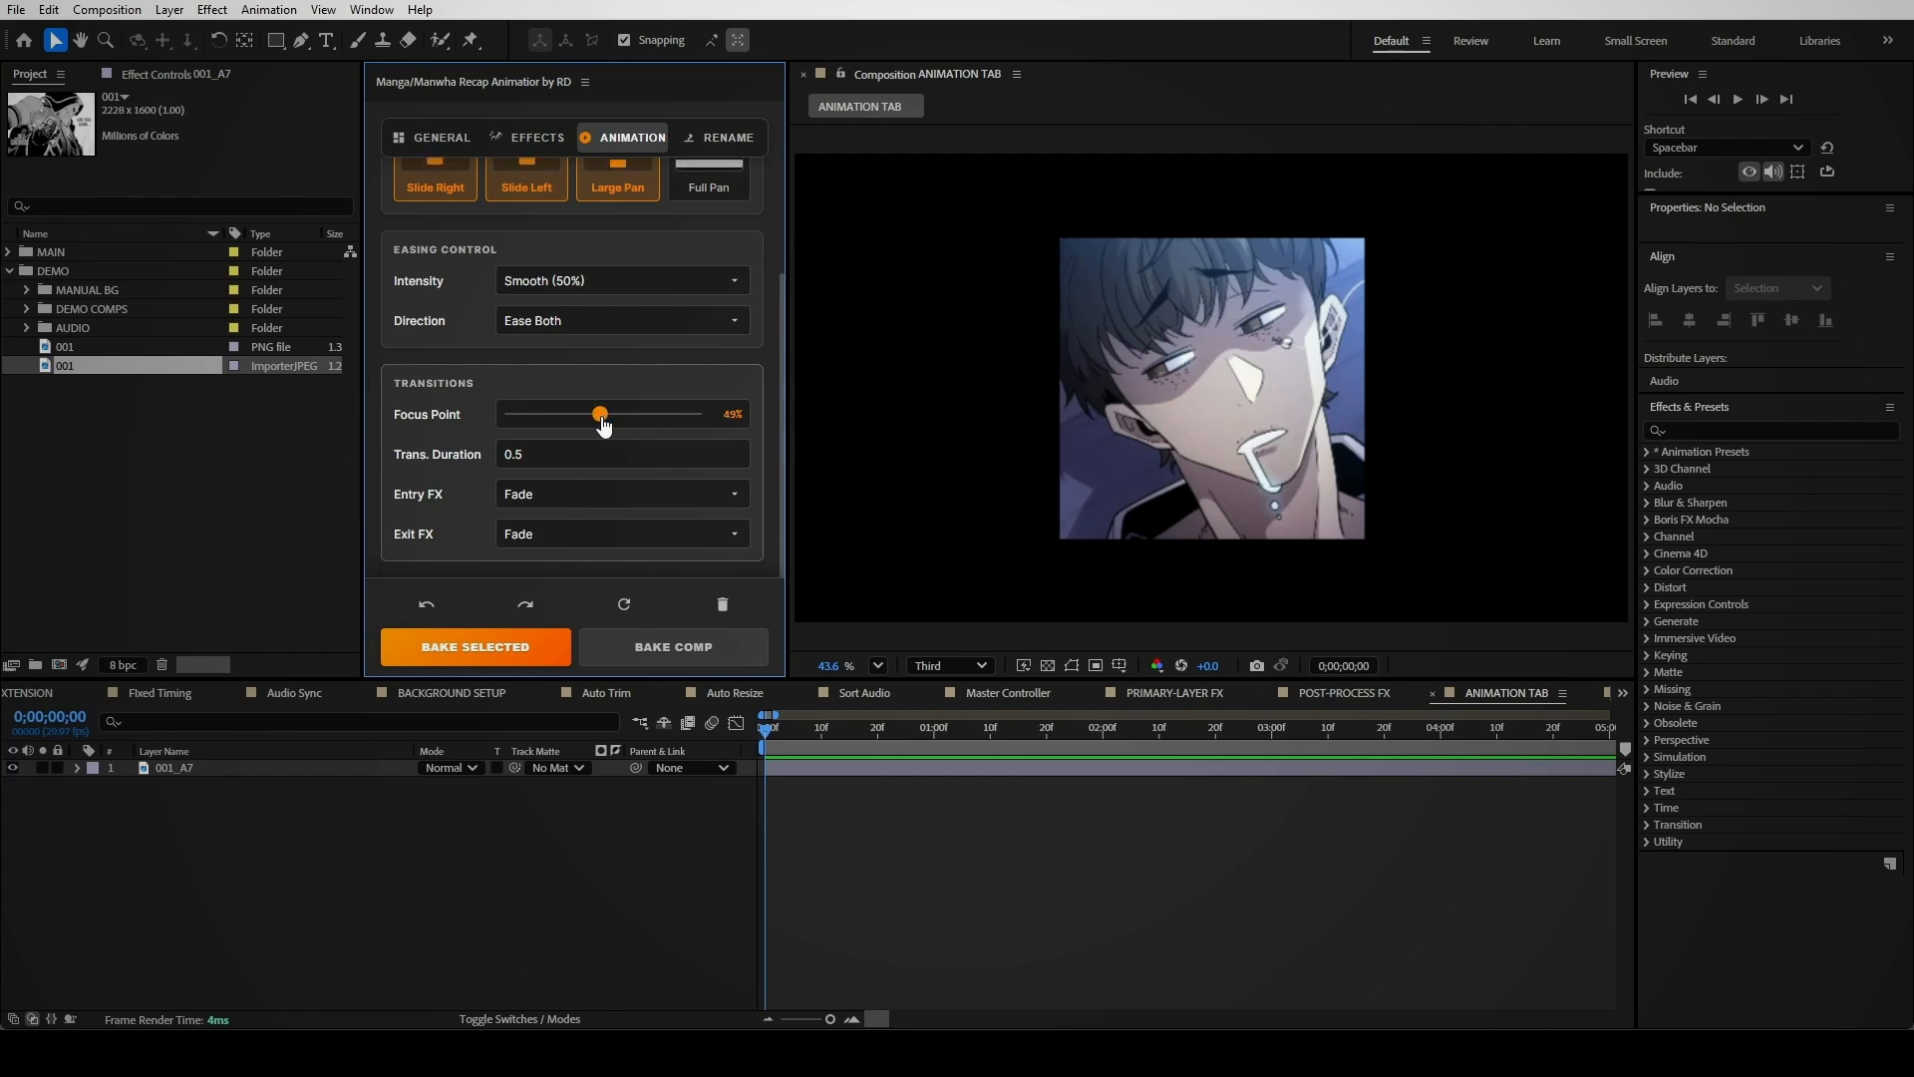
pyautogui.click(670, 646)
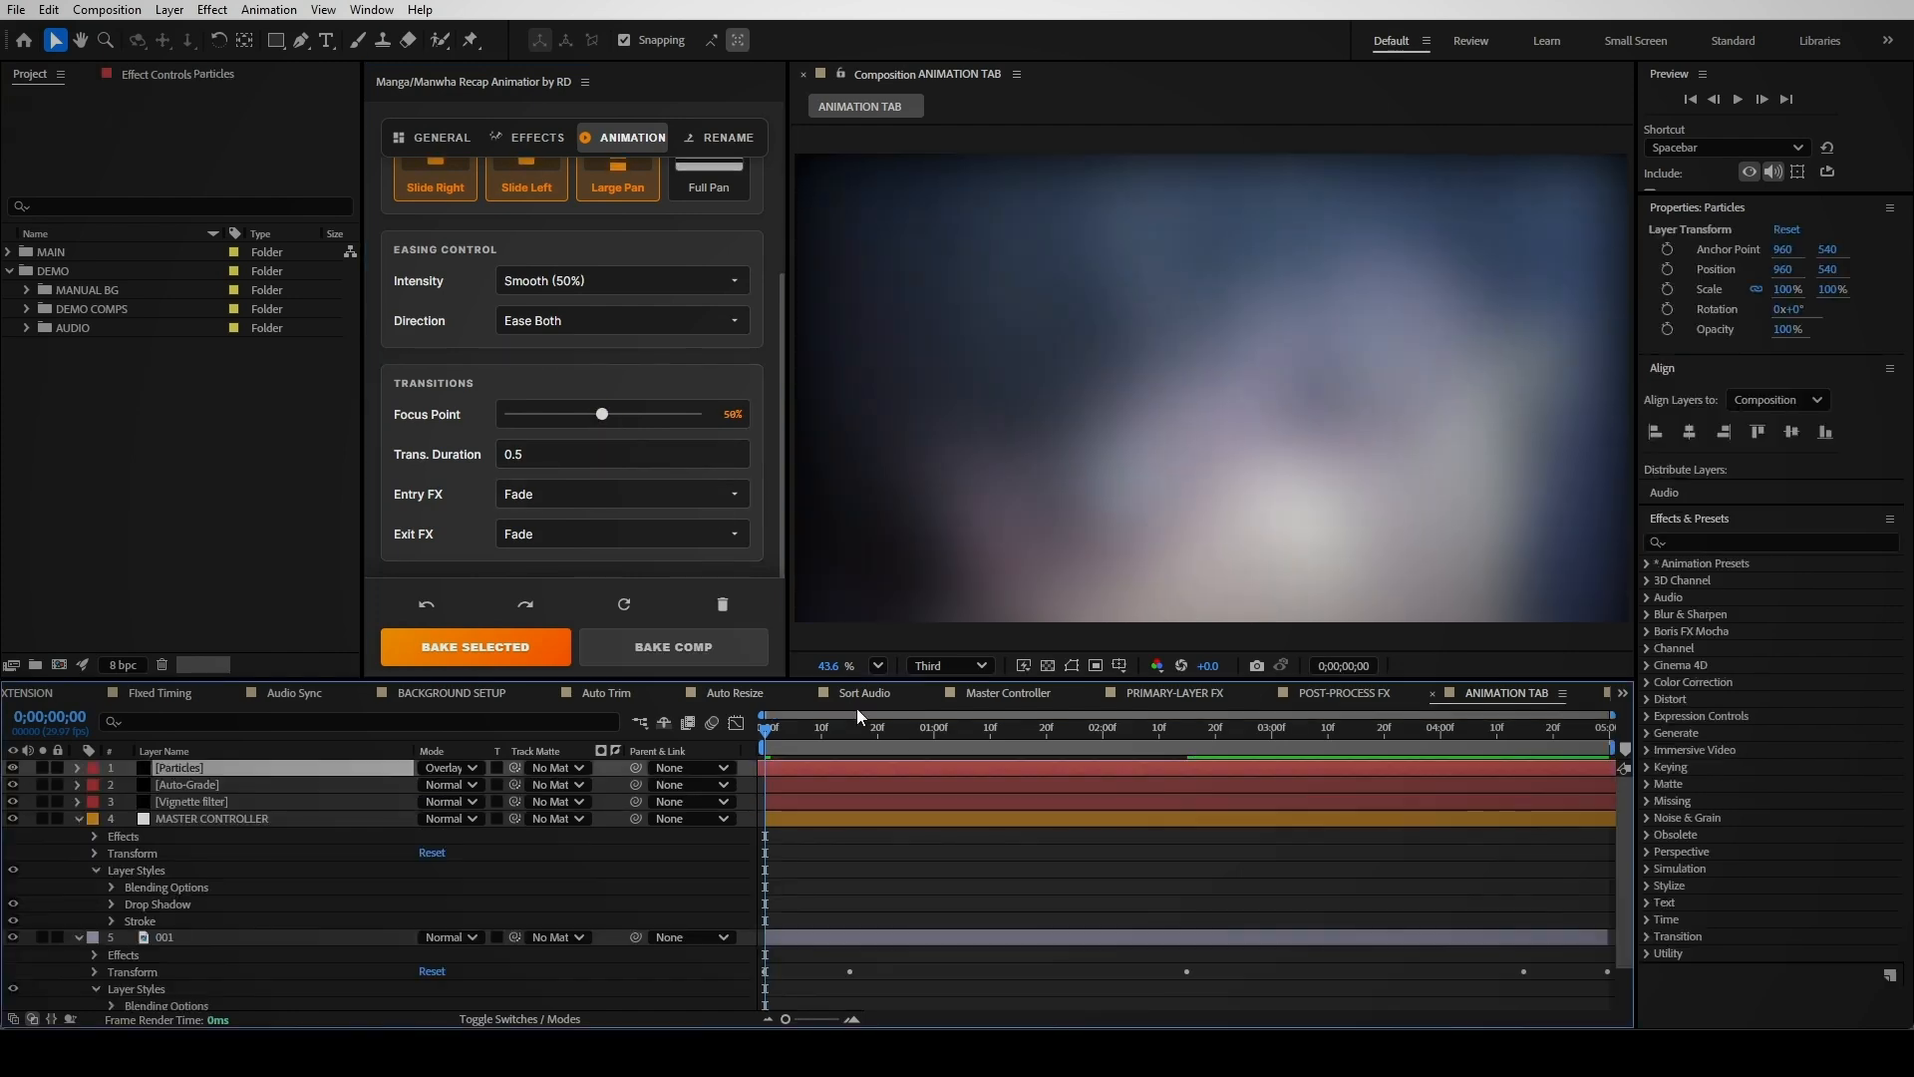
# Play the comp to watch the fade-in, then return to the position keyframe near two seconds
pyautogui.press('space')
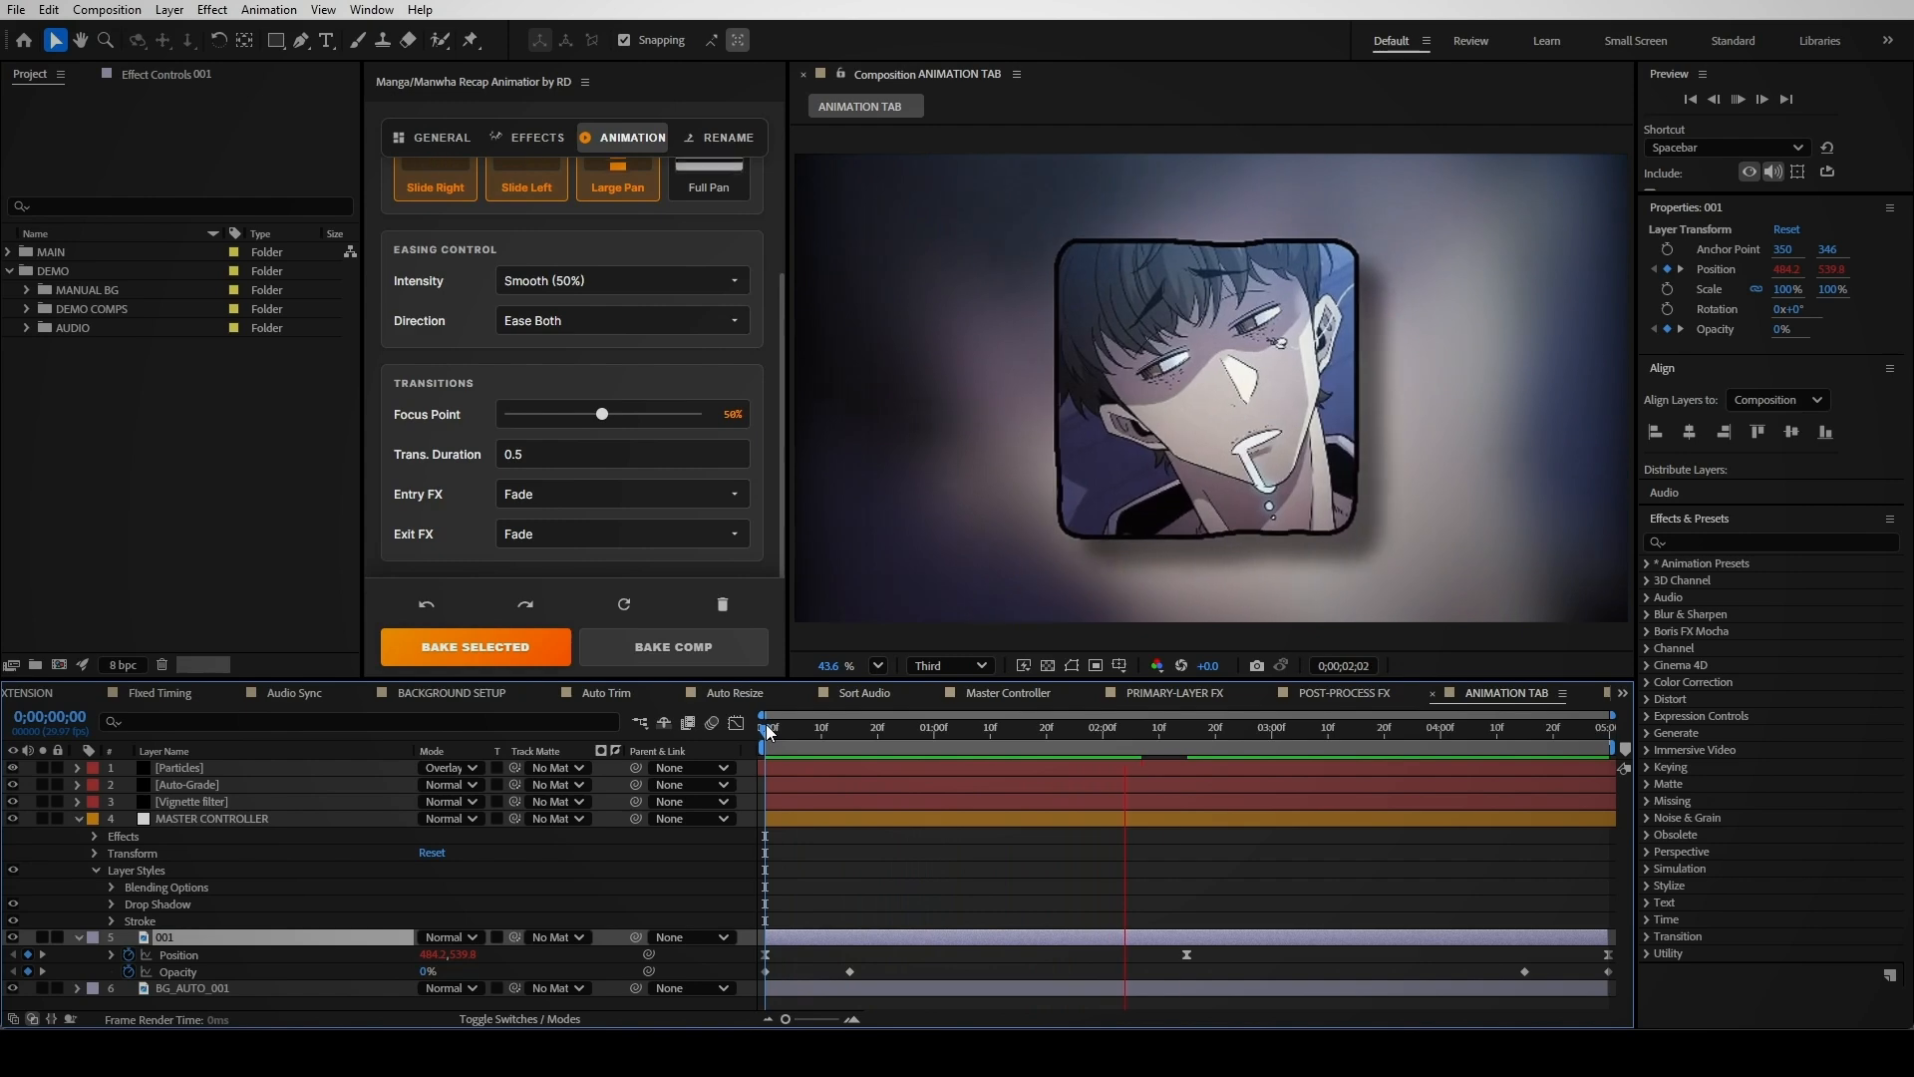
pyautogui.moveTo(1294, 742); pyautogui.dragTo(1186, 749)
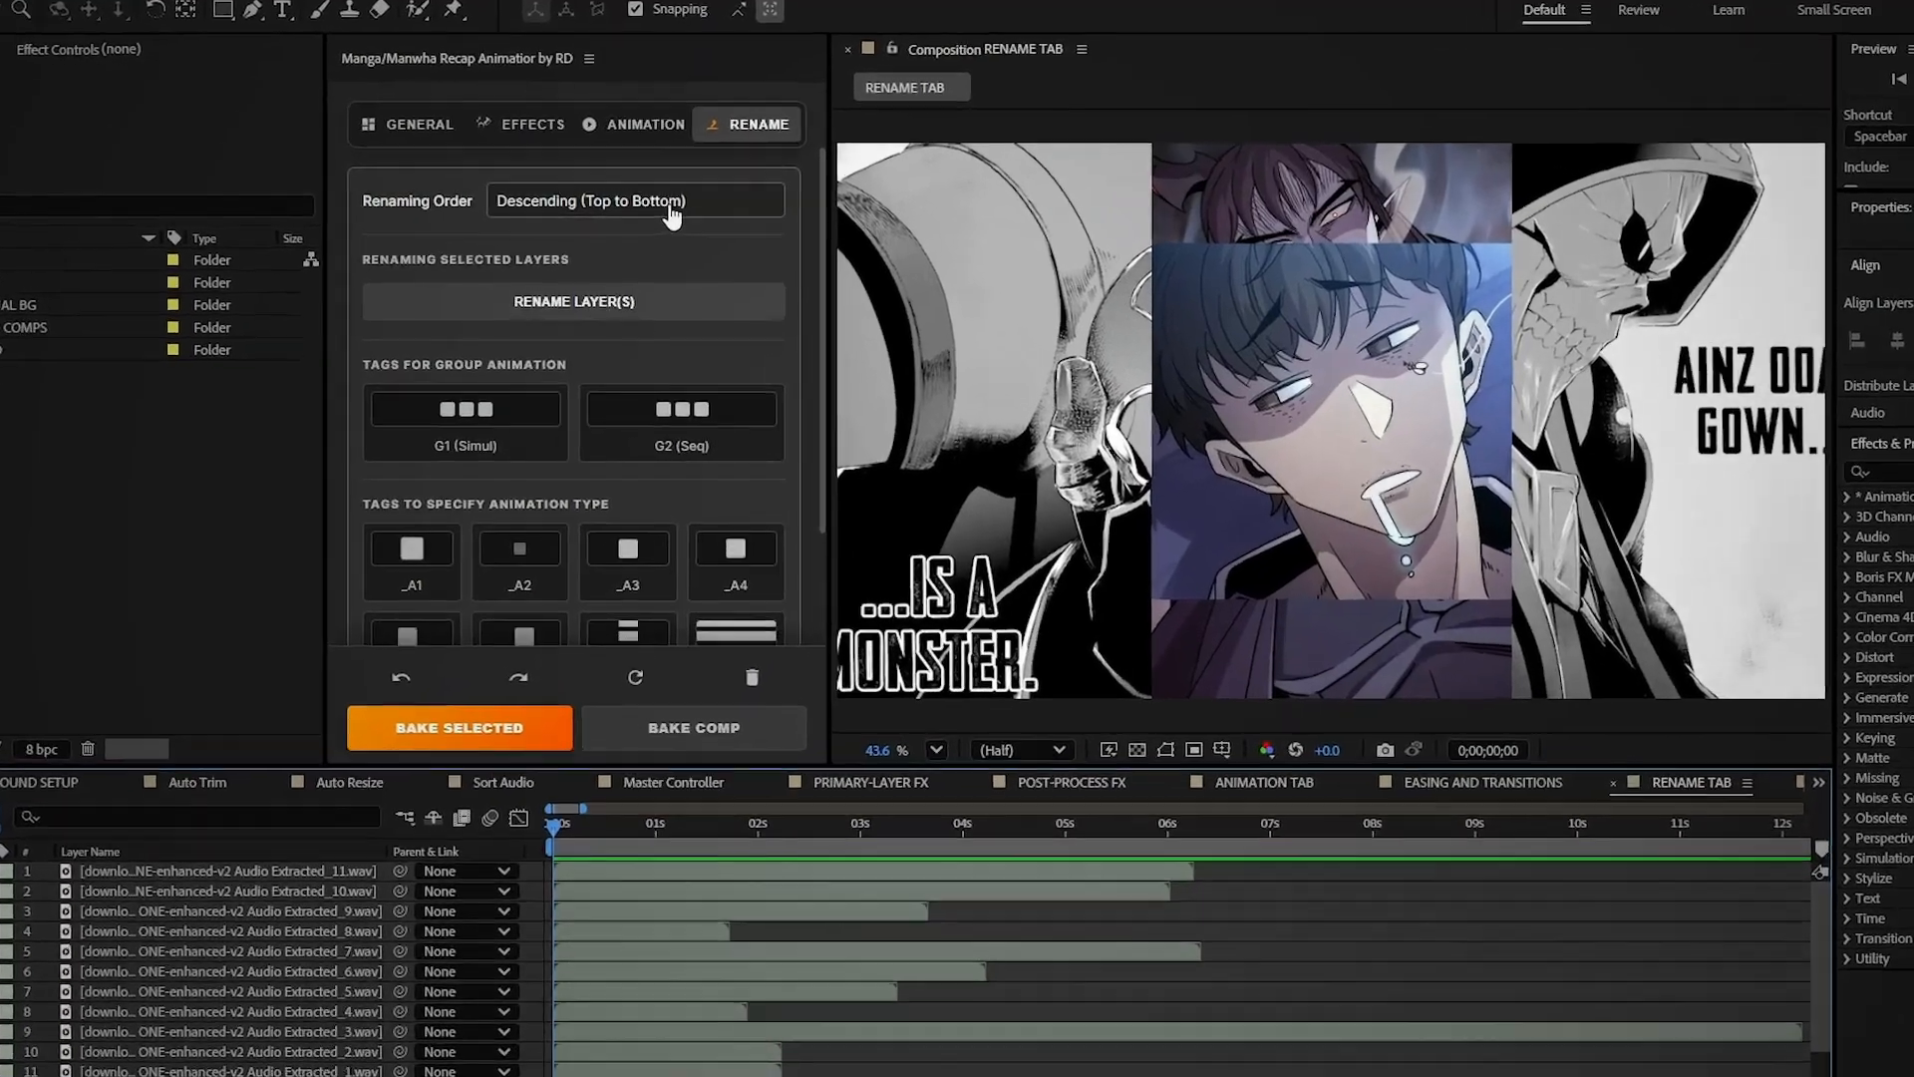
# Rename the selected layers in sequence using Ascending (Bottom to Top) order
pyautogui.click(658, 216)
pyautogui.click(688, 230)
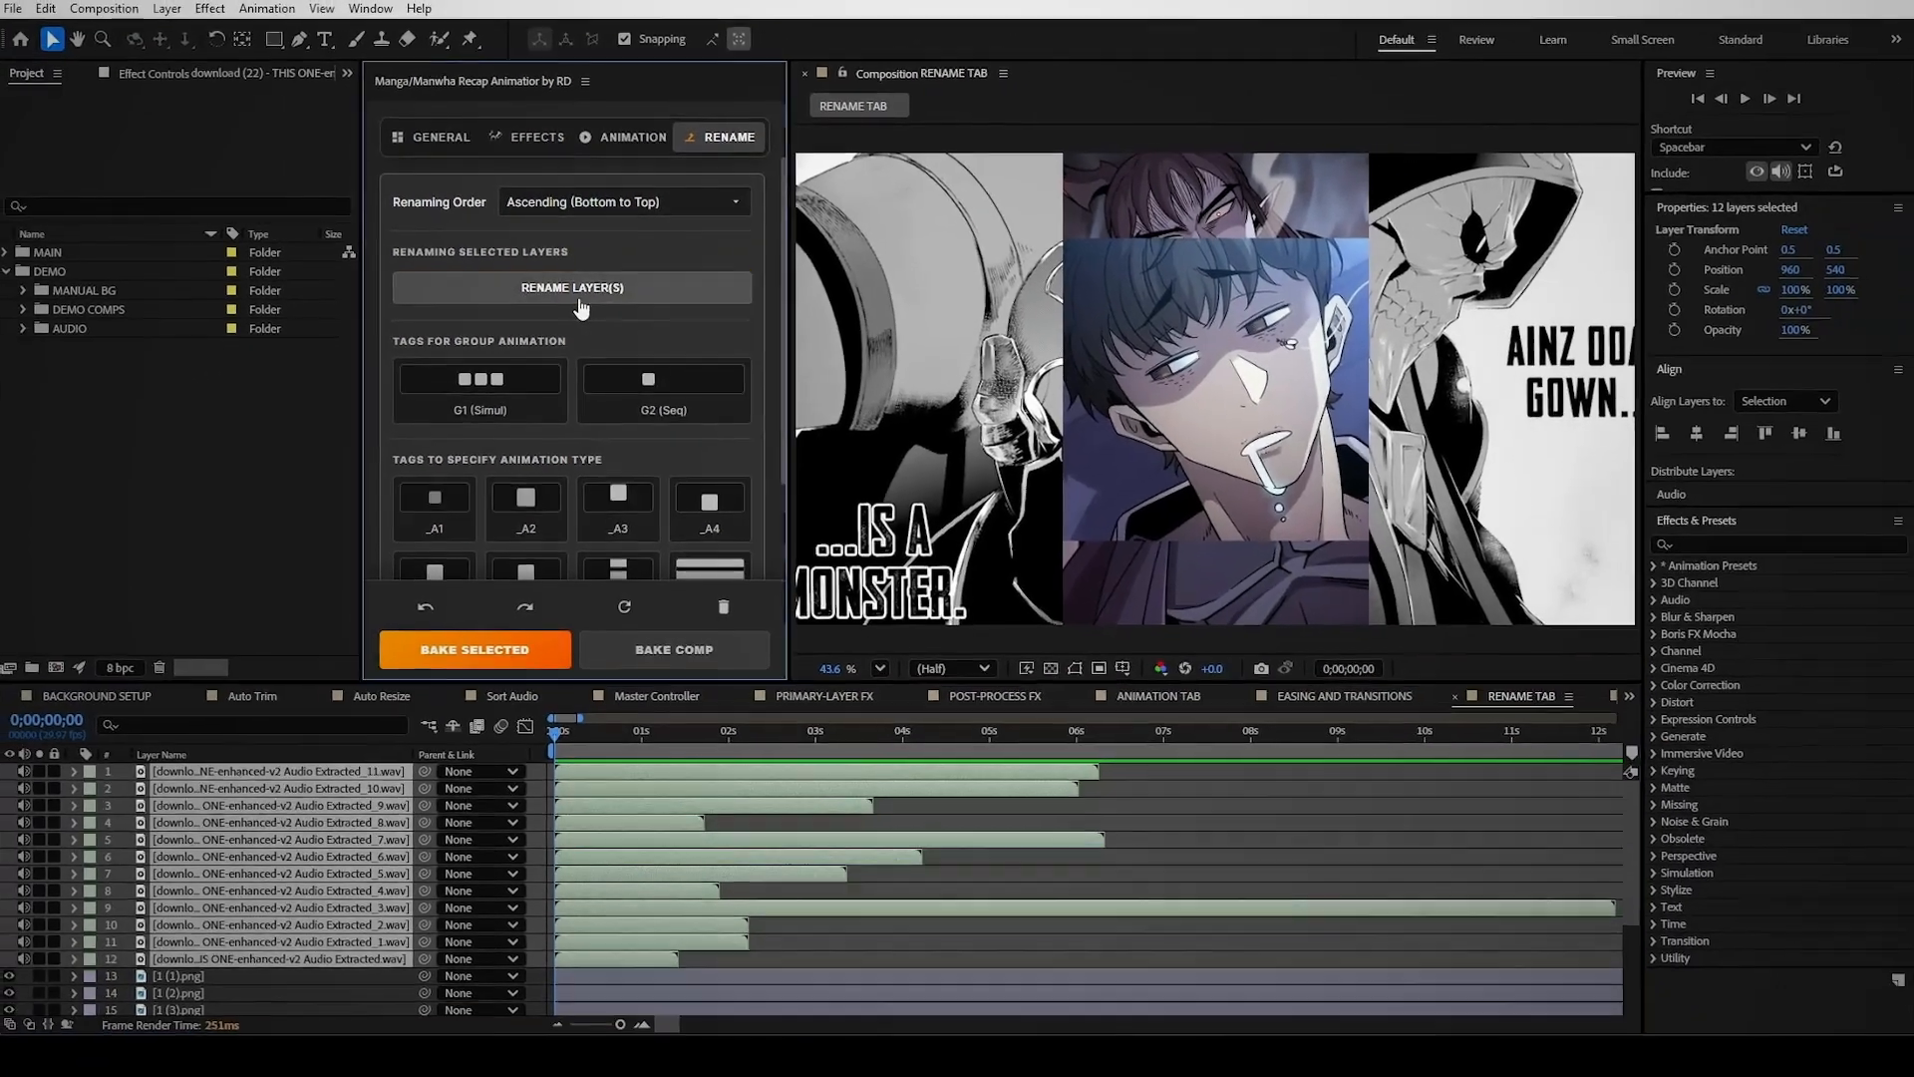
pyautogui.click(583, 335)
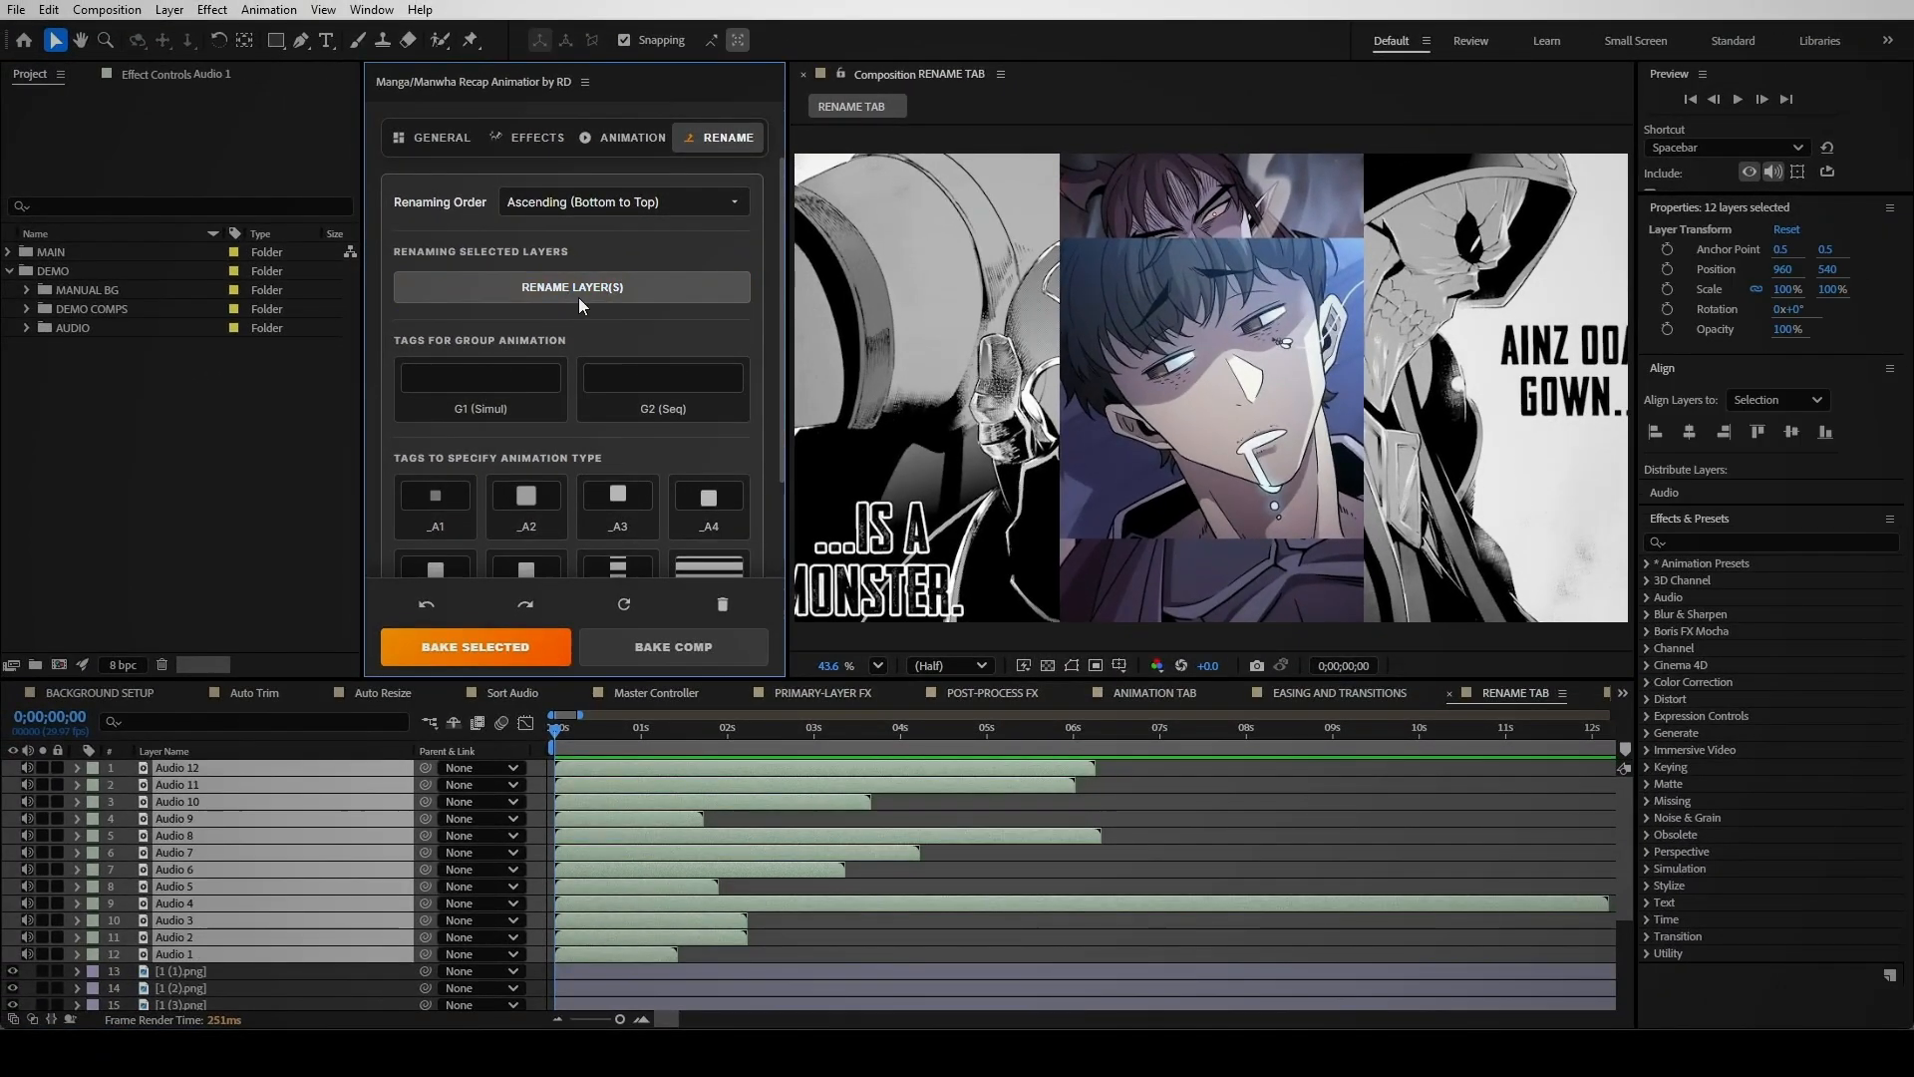
# Switch renaming order to Descending and rename the twelve image layers 001 through 012
pyautogui.click(620, 203)
pyautogui.click(622, 241)
pyautogui.scroll(-4, 700, 834)
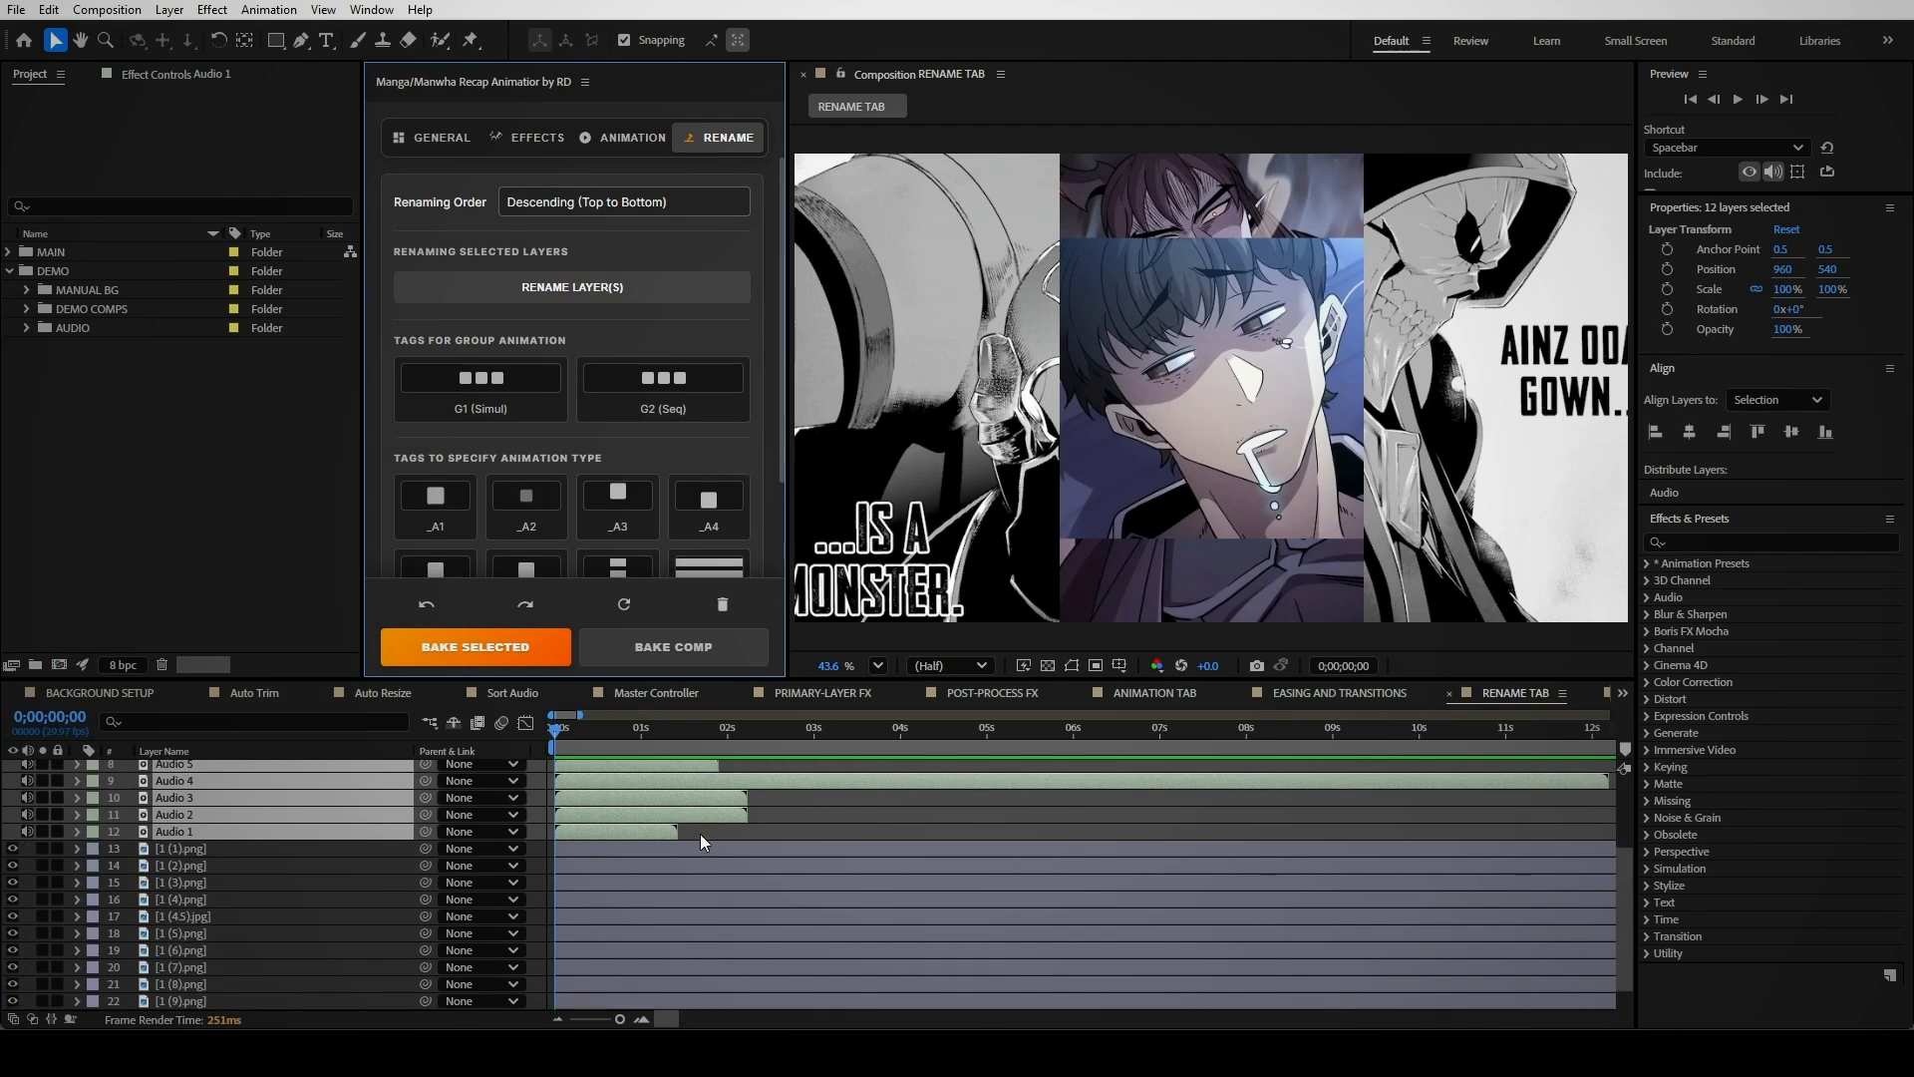
pyautogui.click(682, 845)
pyautogui.scroll(-1, 668, 881)
pyautogui.keyDown('shift'); pyautogui.click(612, 1000); pyautogui.keyUp('shift')
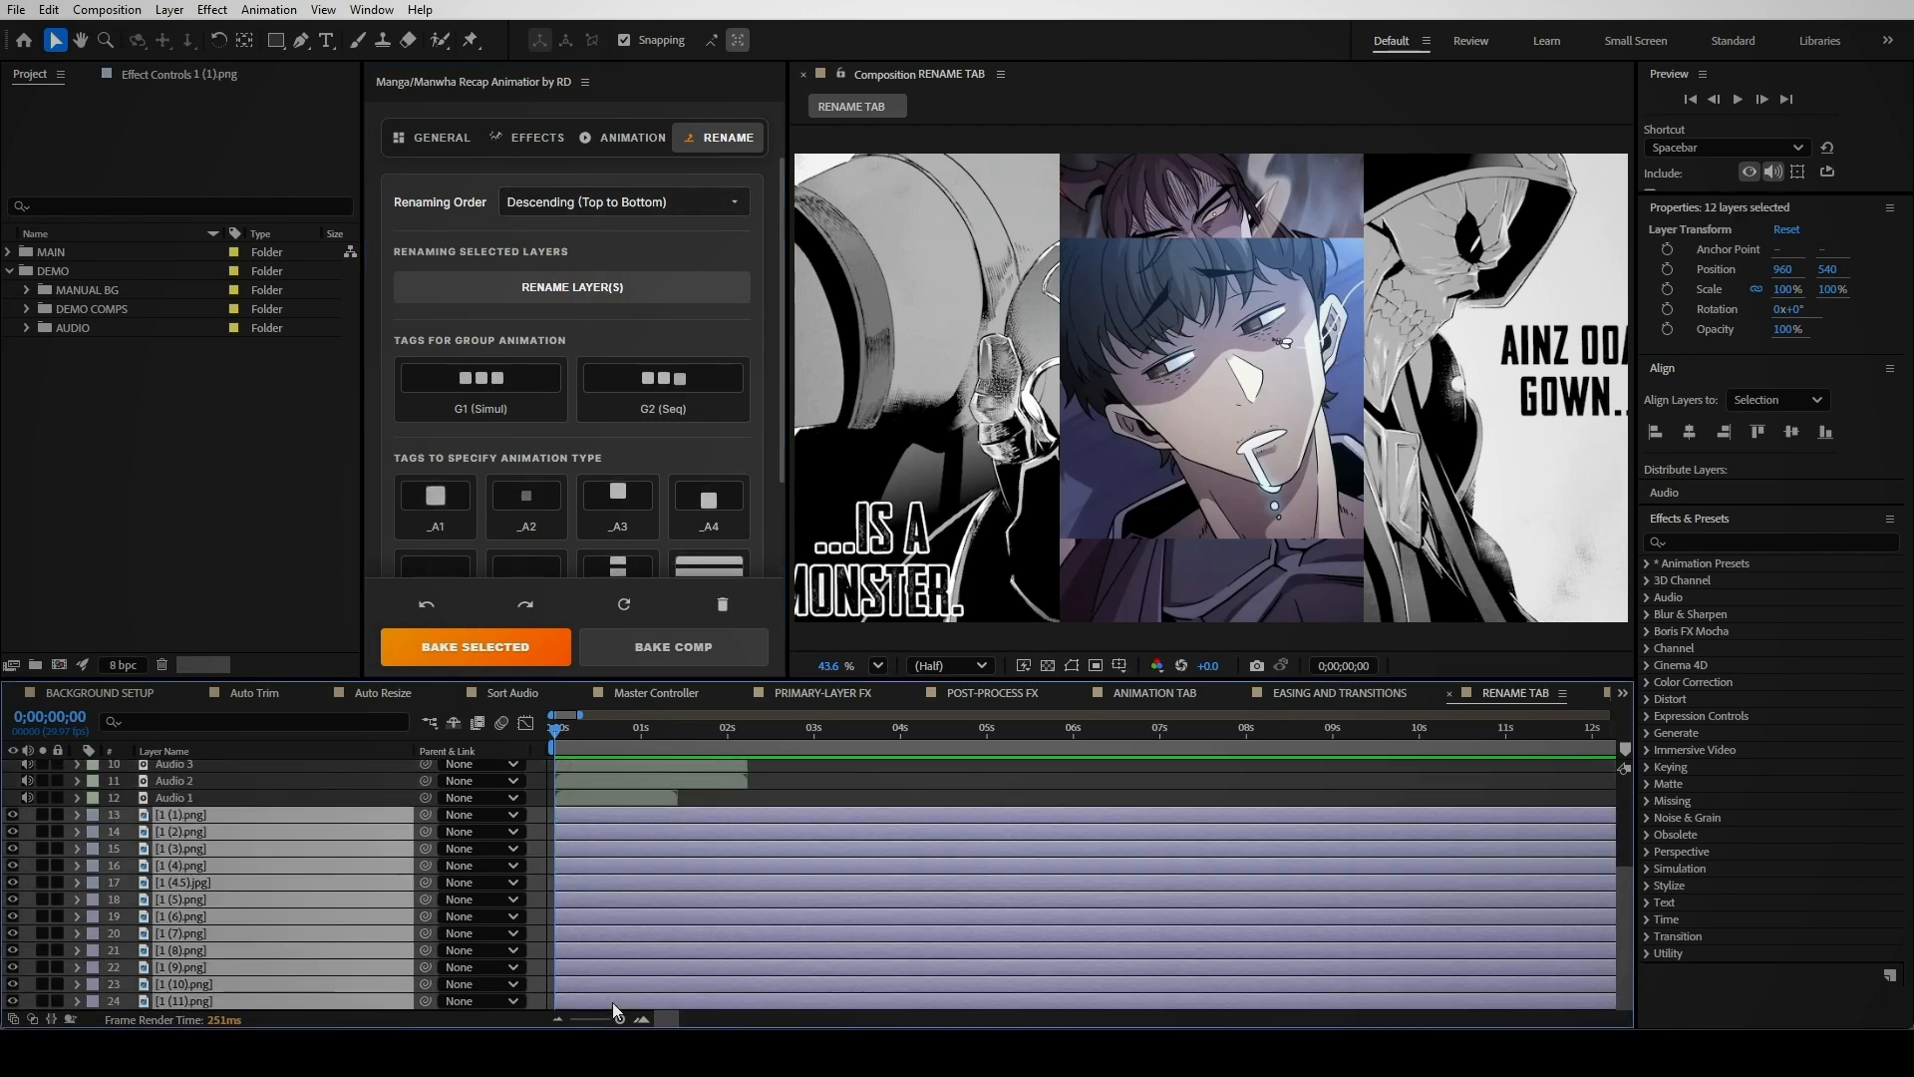
pyautogui.click(620, 294)
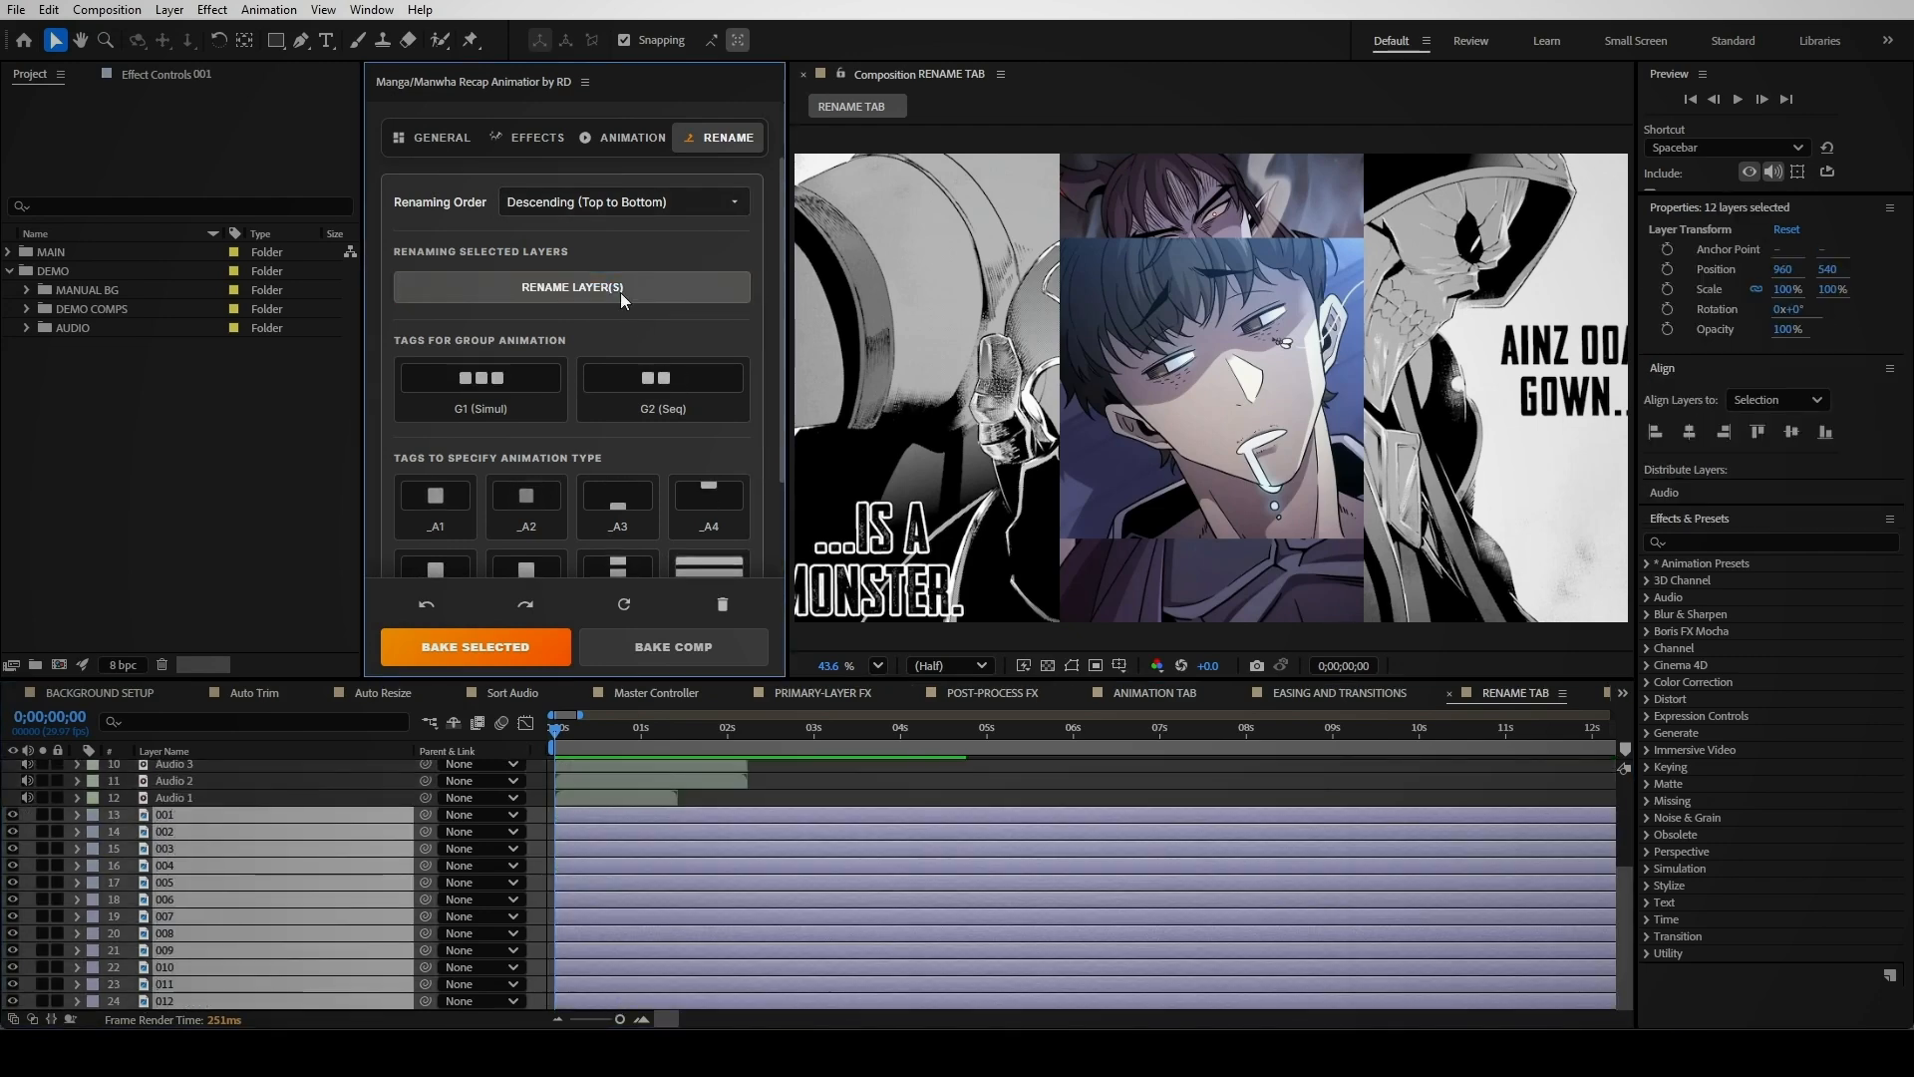
pyautogui.click(734, 796)
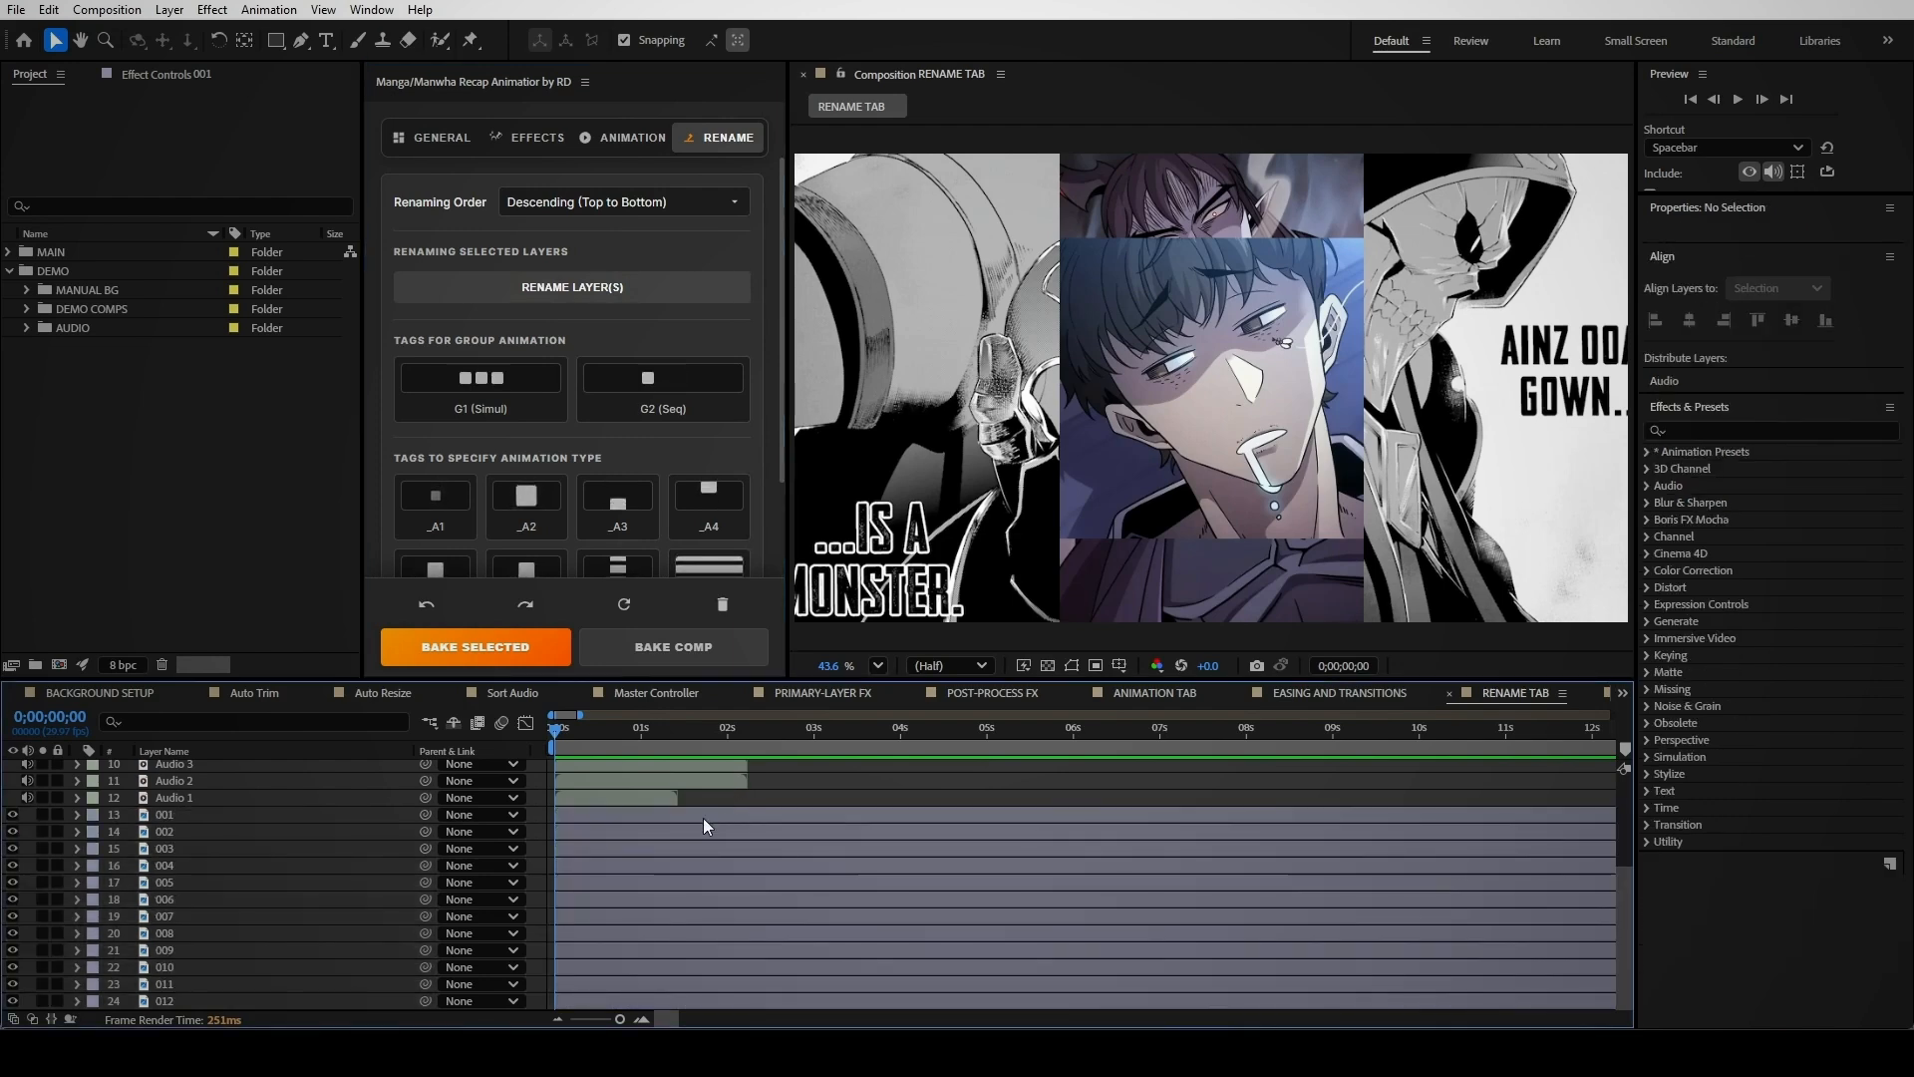
# Select all twelve audio layers and show the panel's General settings
pyautogui.click(660, 792)
pyautogui.scroll(3, 660, 792)
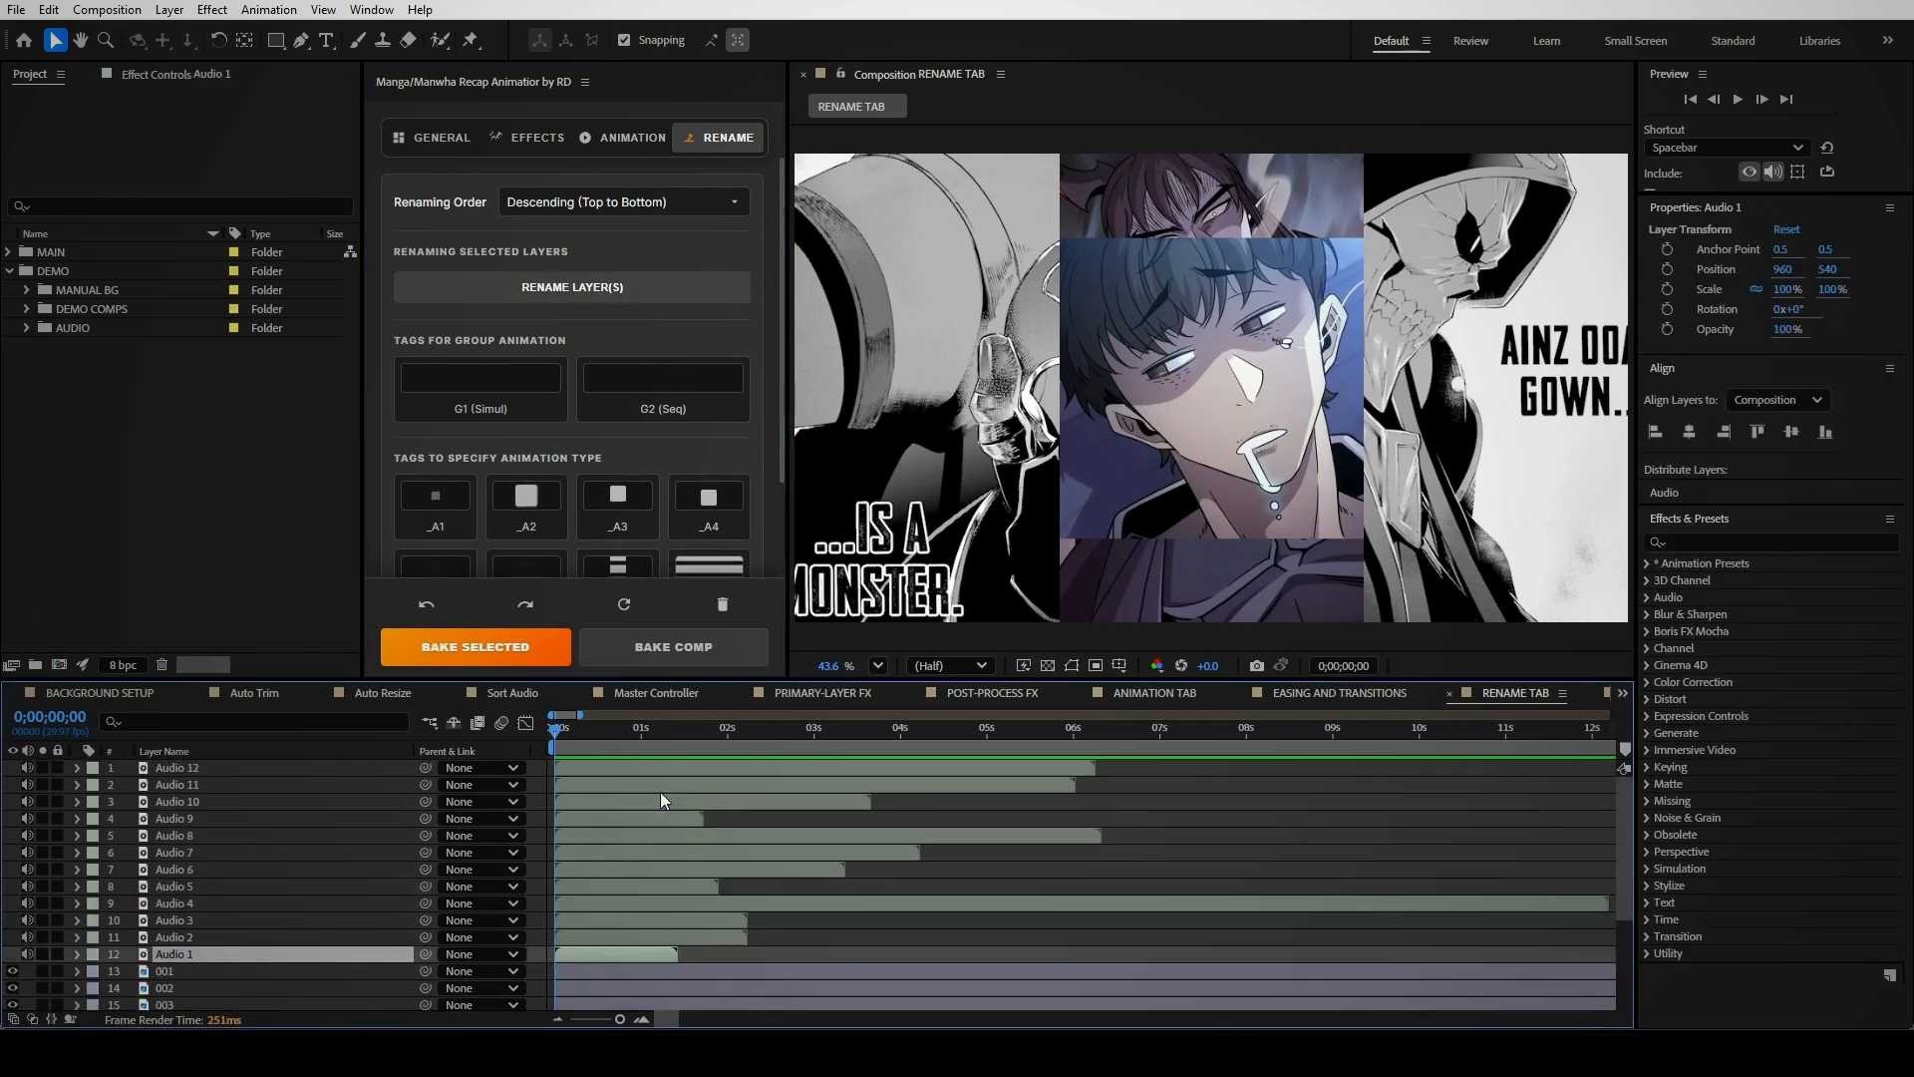
pyautogui.keyDown('shift'); pyautogui.click(648, 767); pyautogui.keyUp('shift')
pyautogui.click(434, 136)
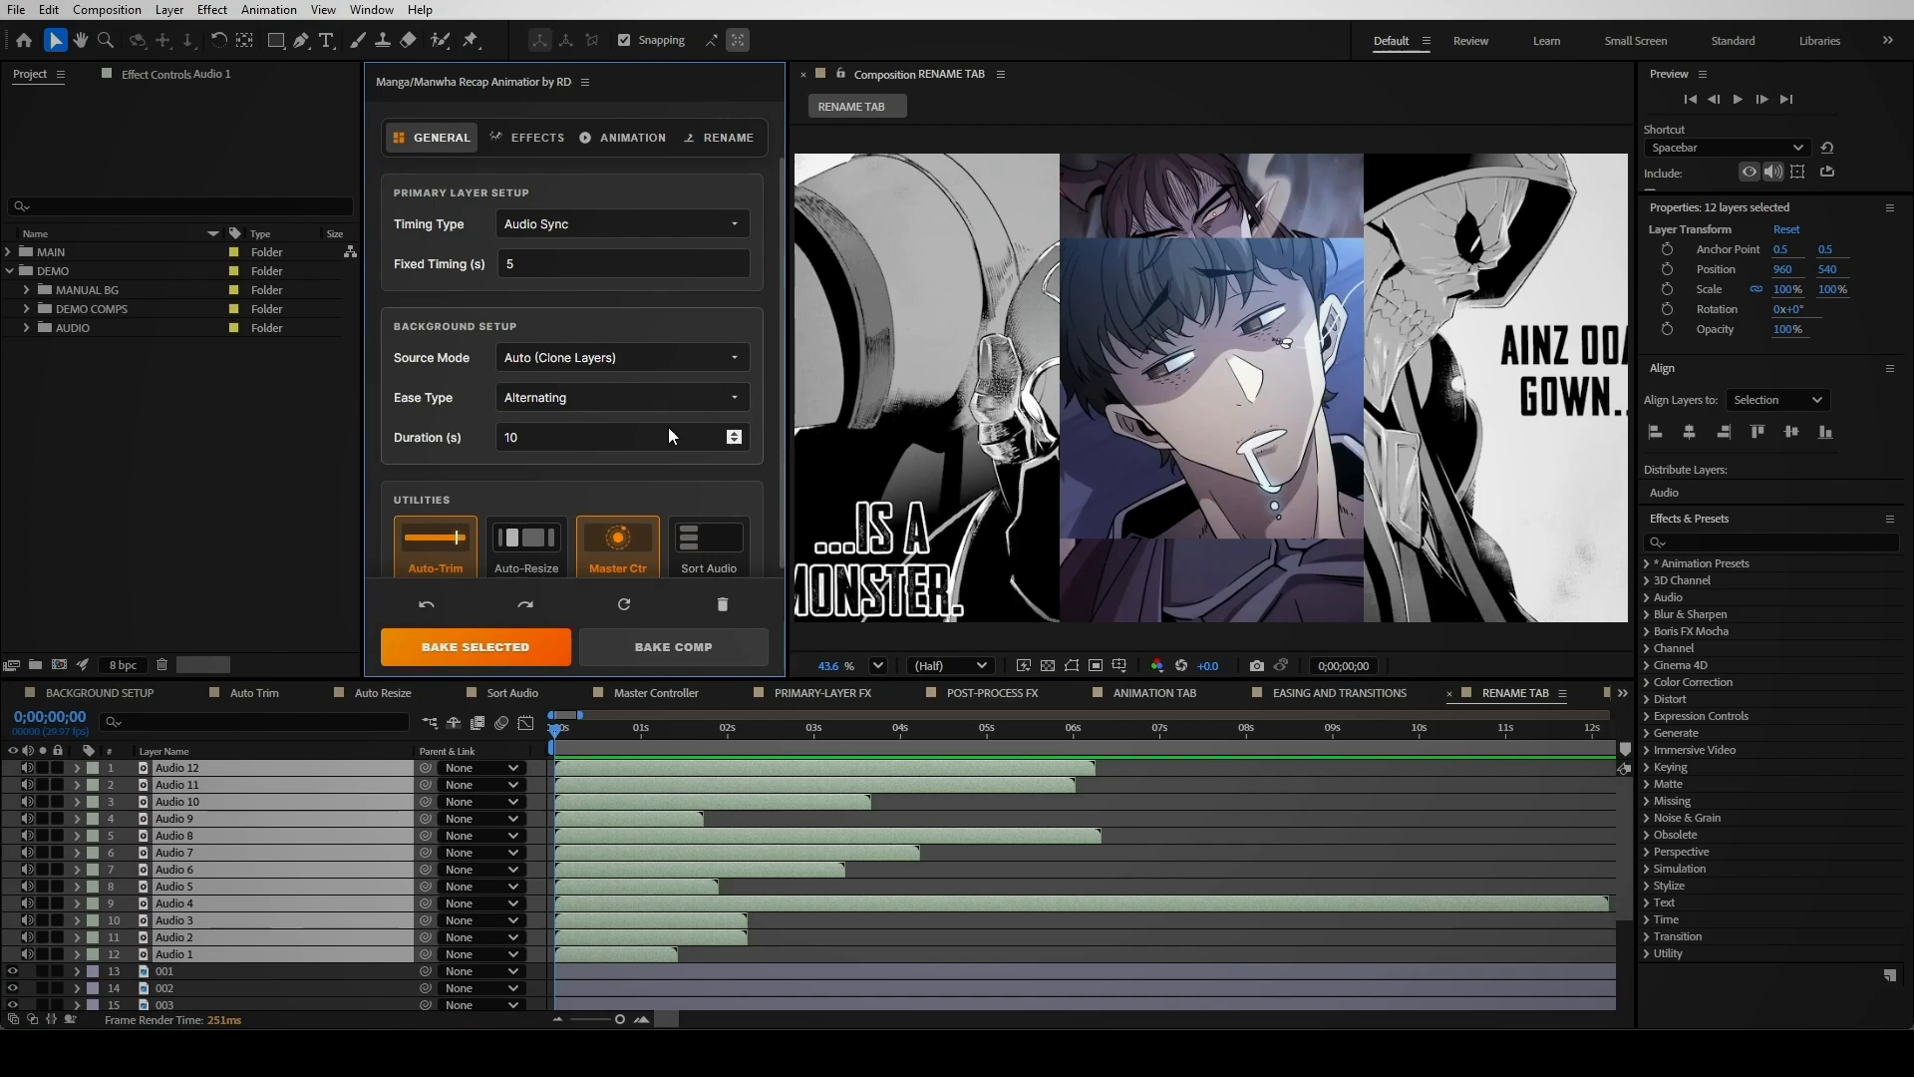
# Sort the audio layers so the clips play one after another
pyautogui.click(720, 536)
pyautogui.click(668, 832)
pyautogui.scroll(-5, 668, 832)
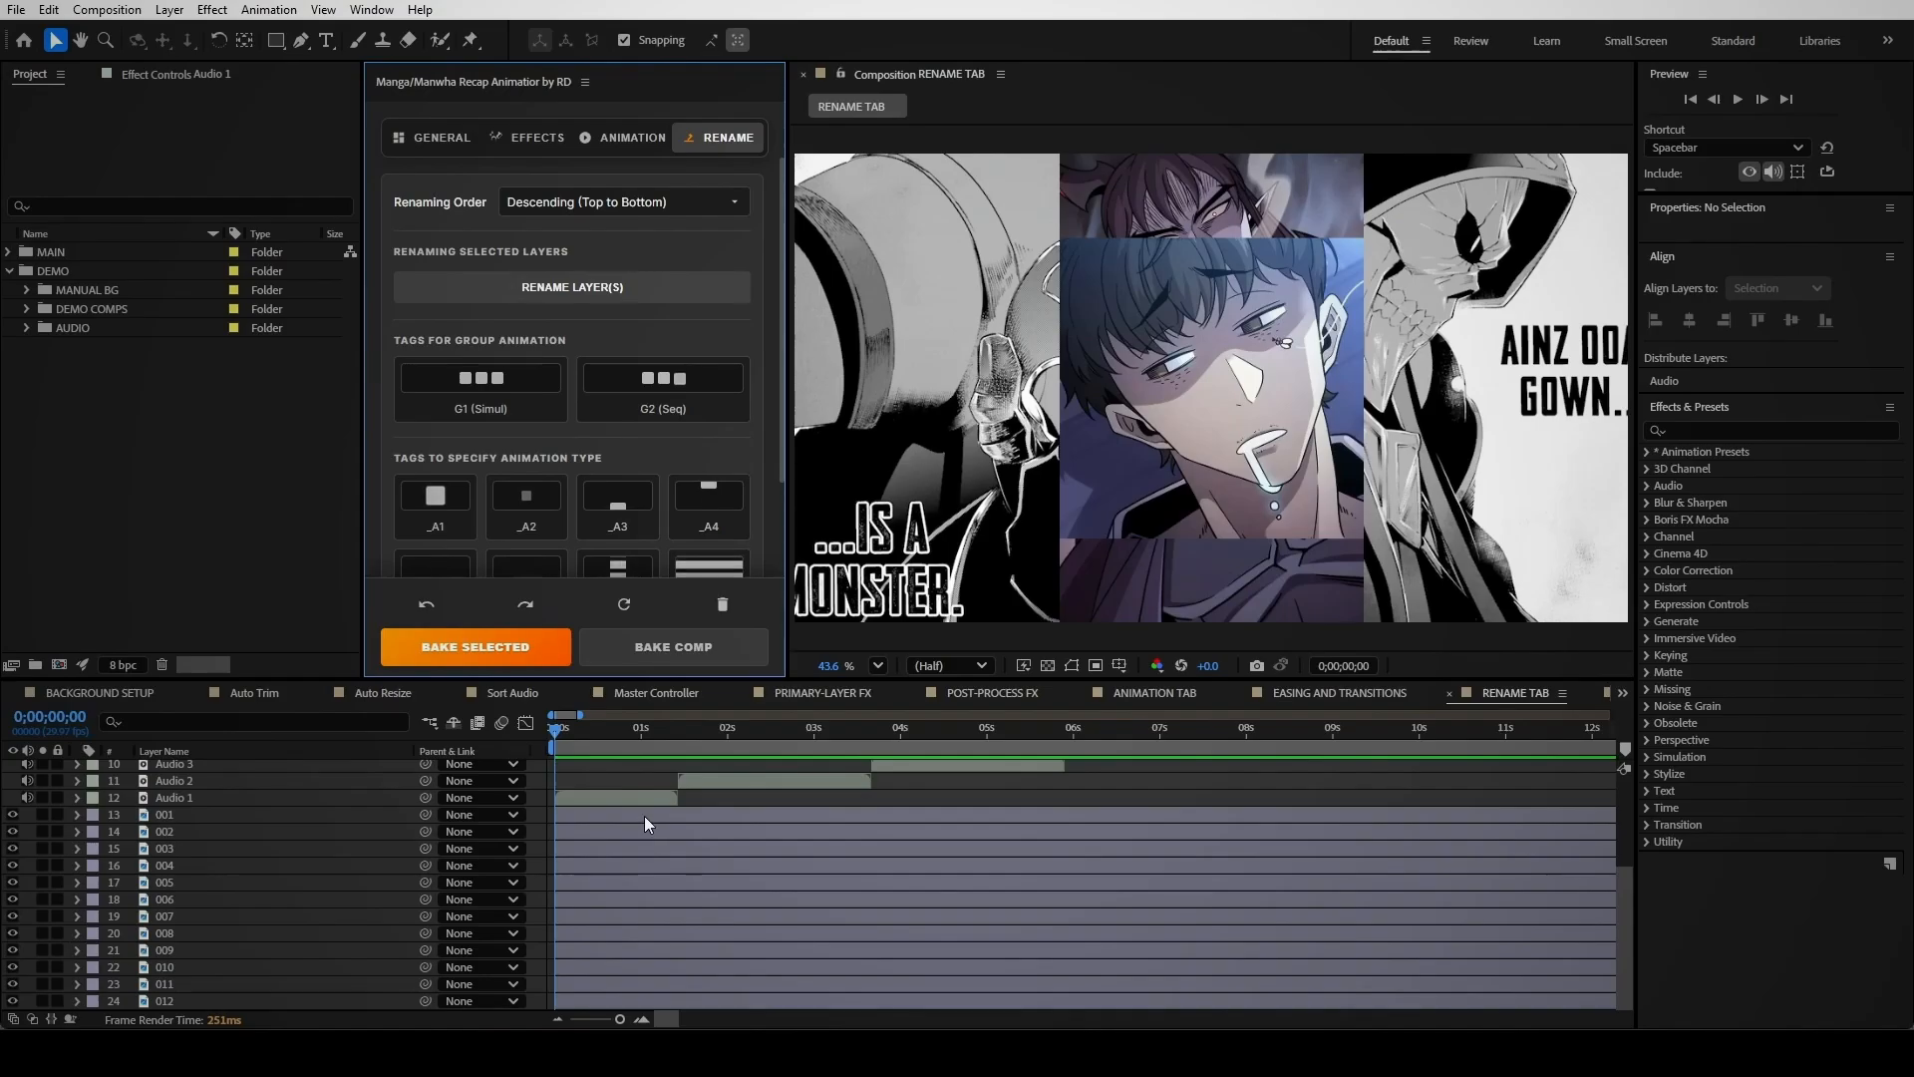
# Tag layers 001 and 002 as the G1 (Simul) group, bake the comp and preview it
pyautogui.click(644, 816)
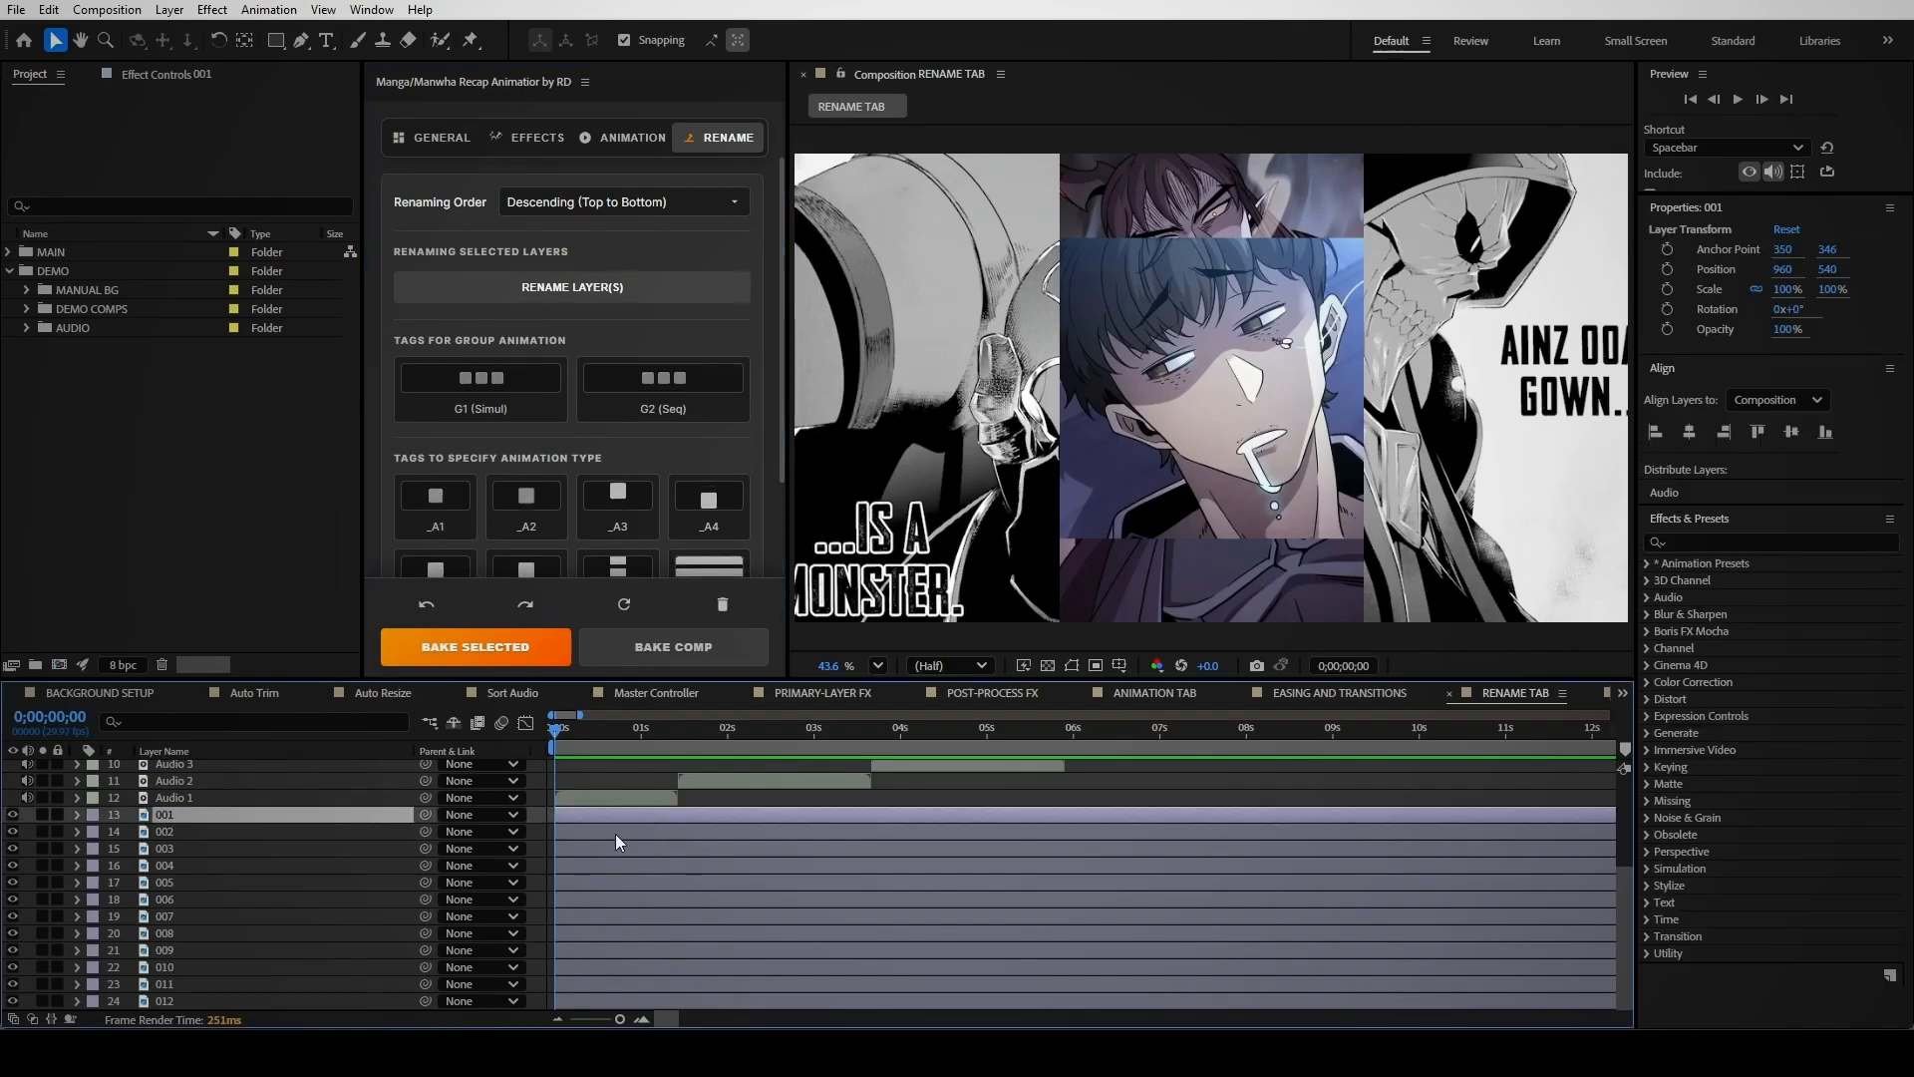
pyautogui.keyDown('shift'); pyautogui.click(614, 834); pyautogui.keyUp('shift')
pyautogui.click(501, 371)
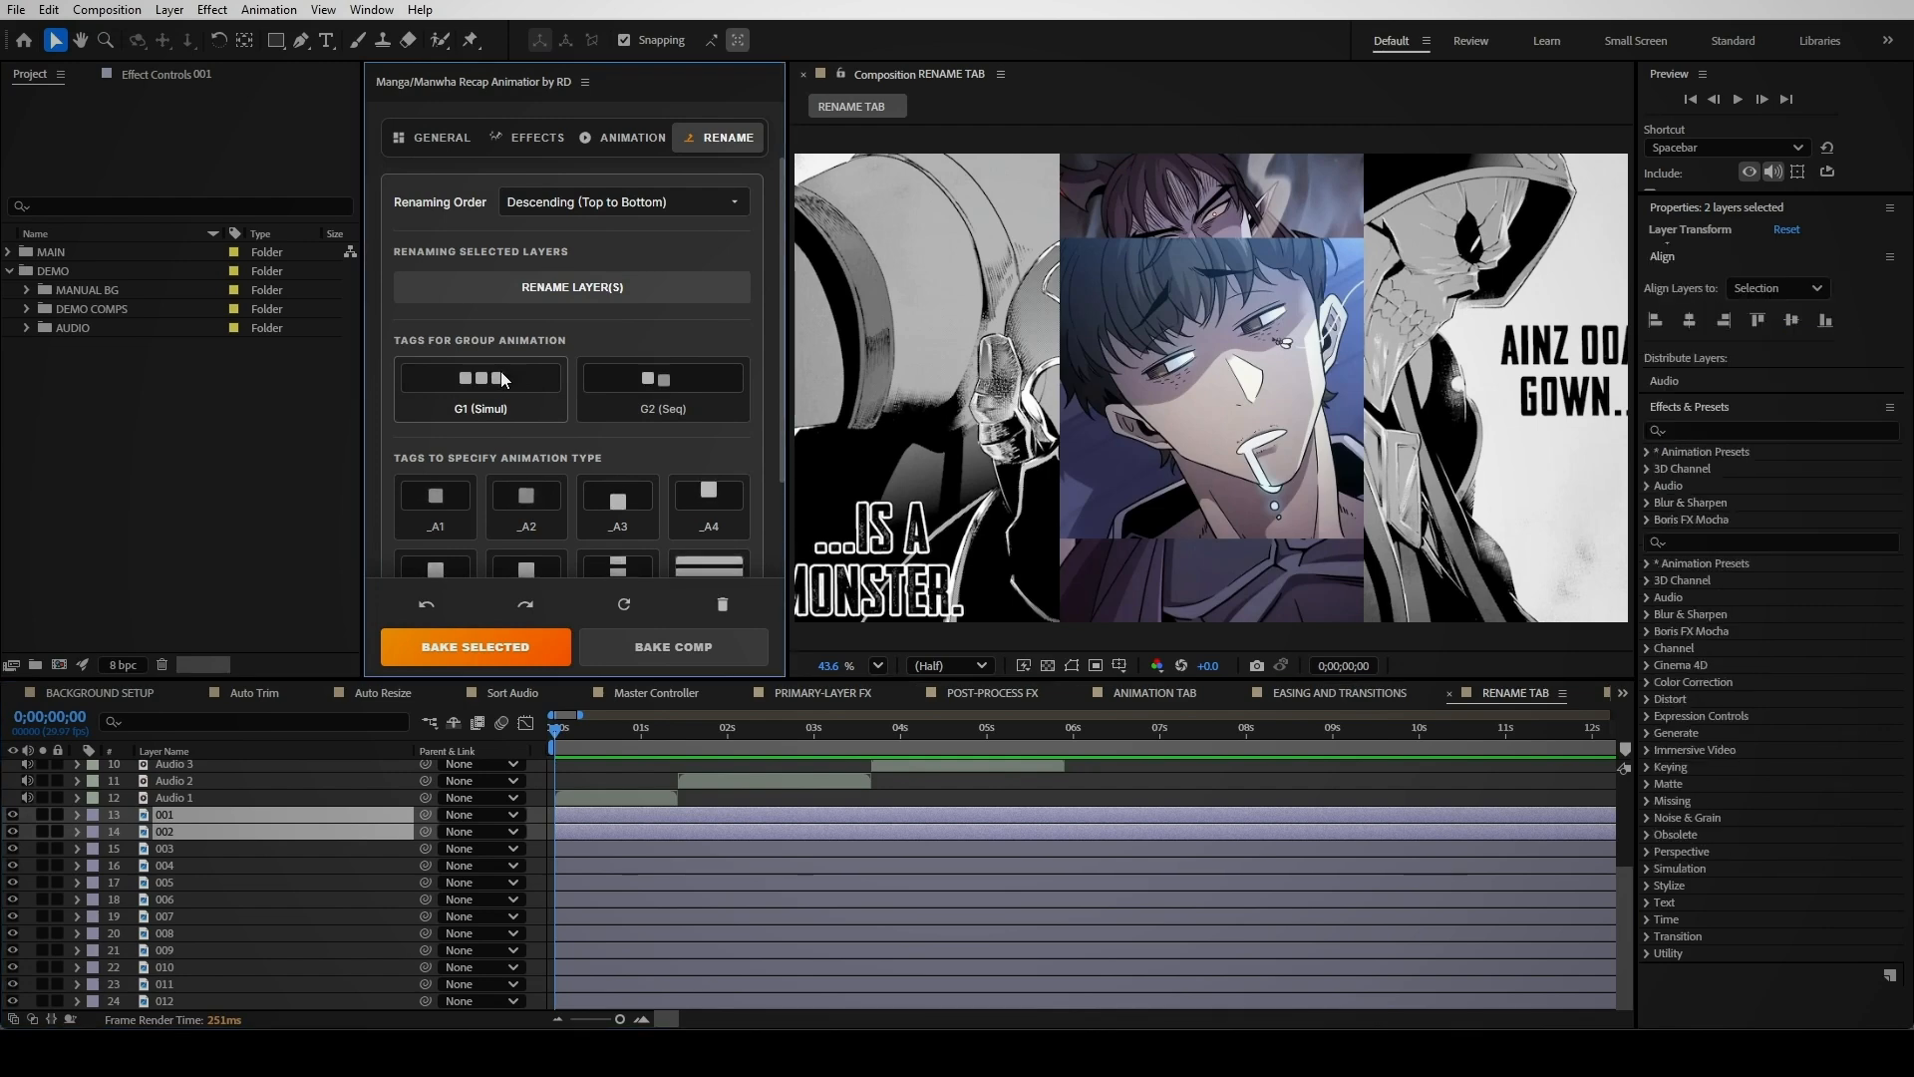
pyautogui.click(662, 648)
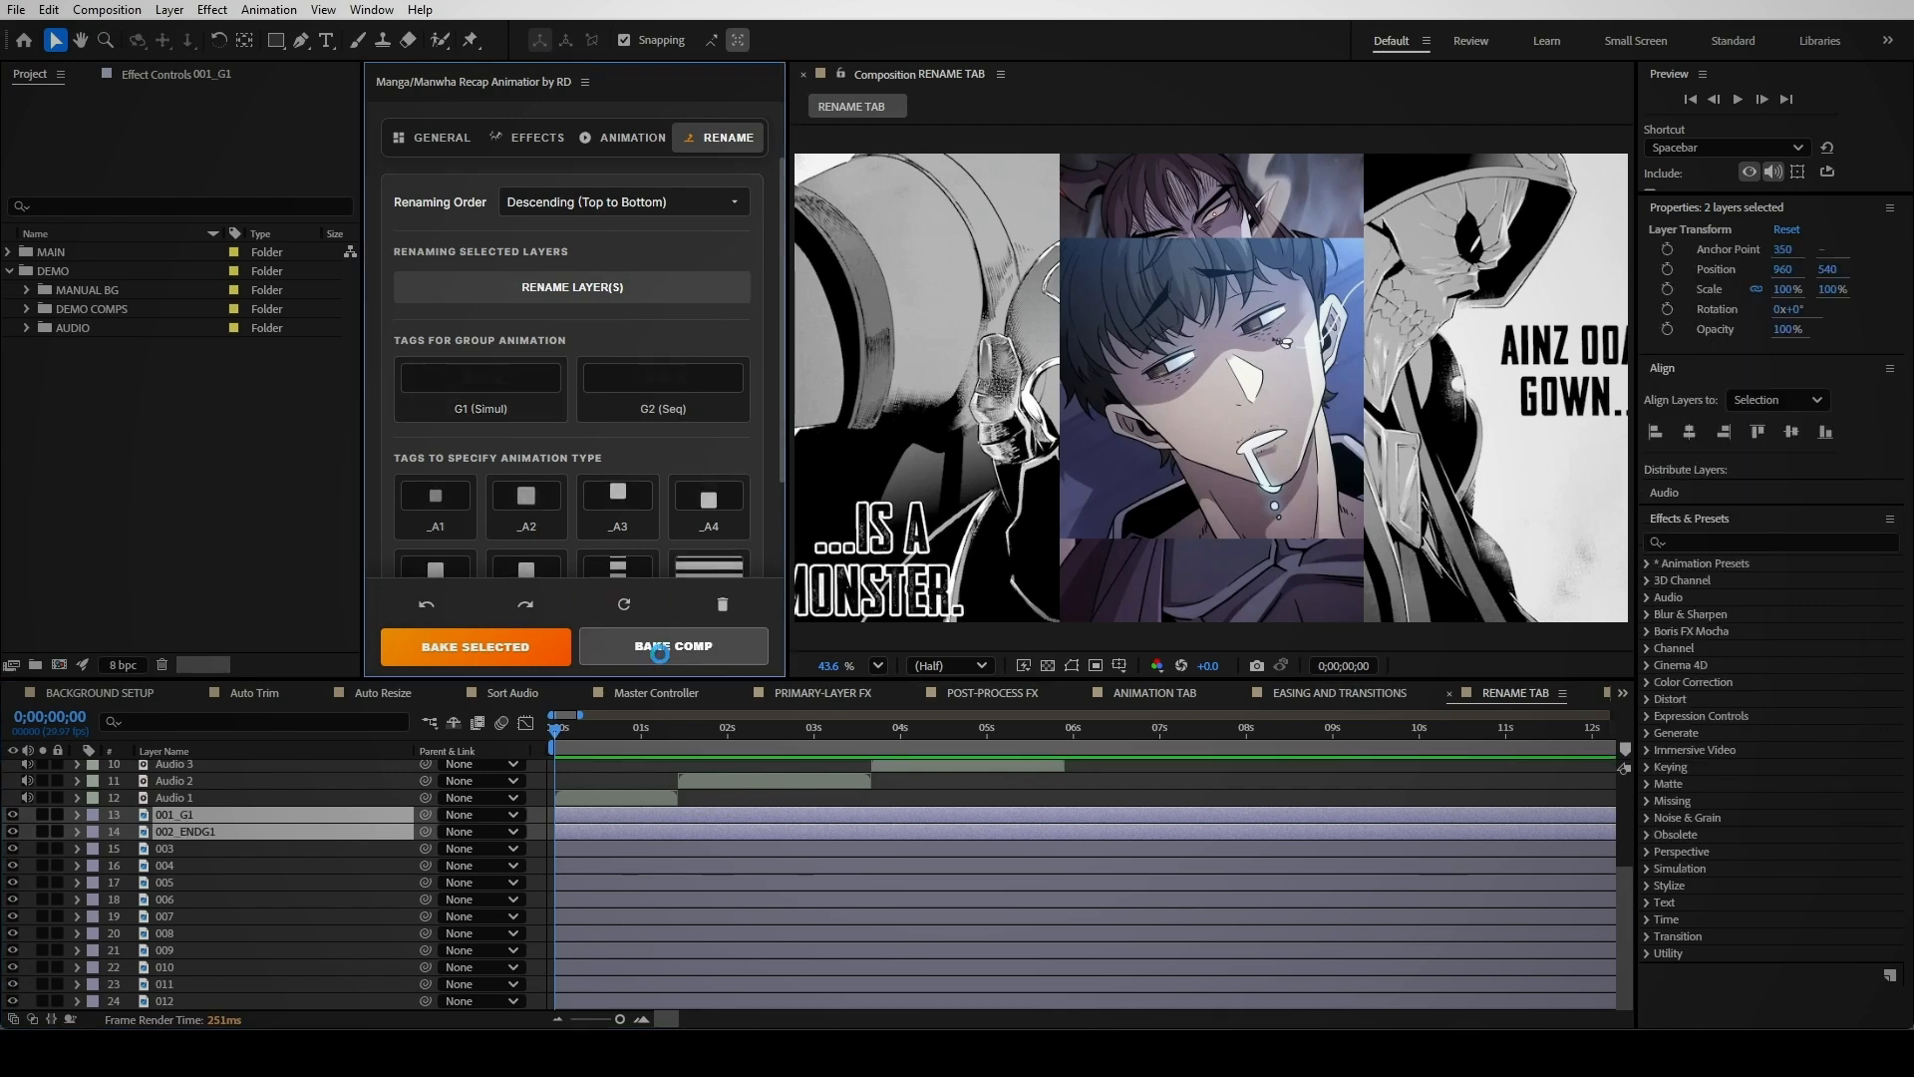
pyautogui.press('space')
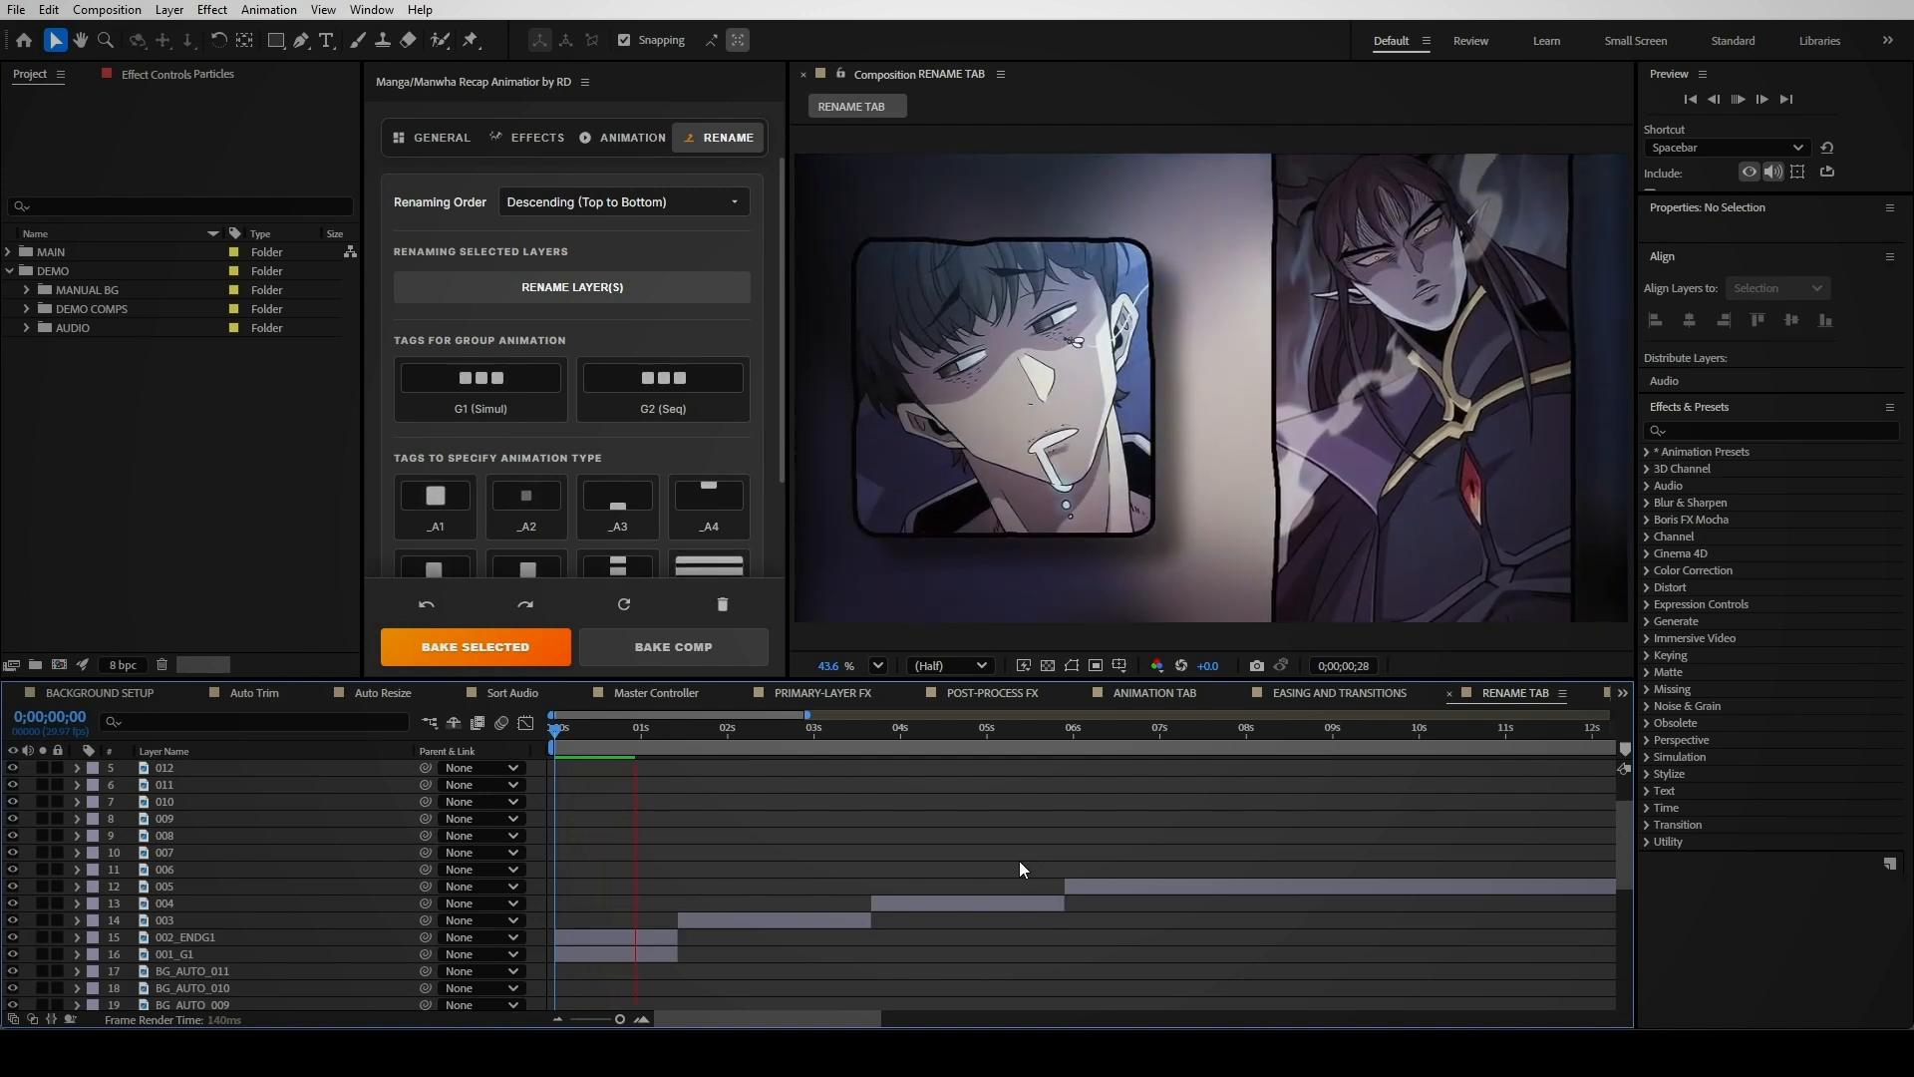
# Tag layers 001 and 002 as the G2 (Seq) group, bake the comp and preview it
pyautogui.click(602, 907)
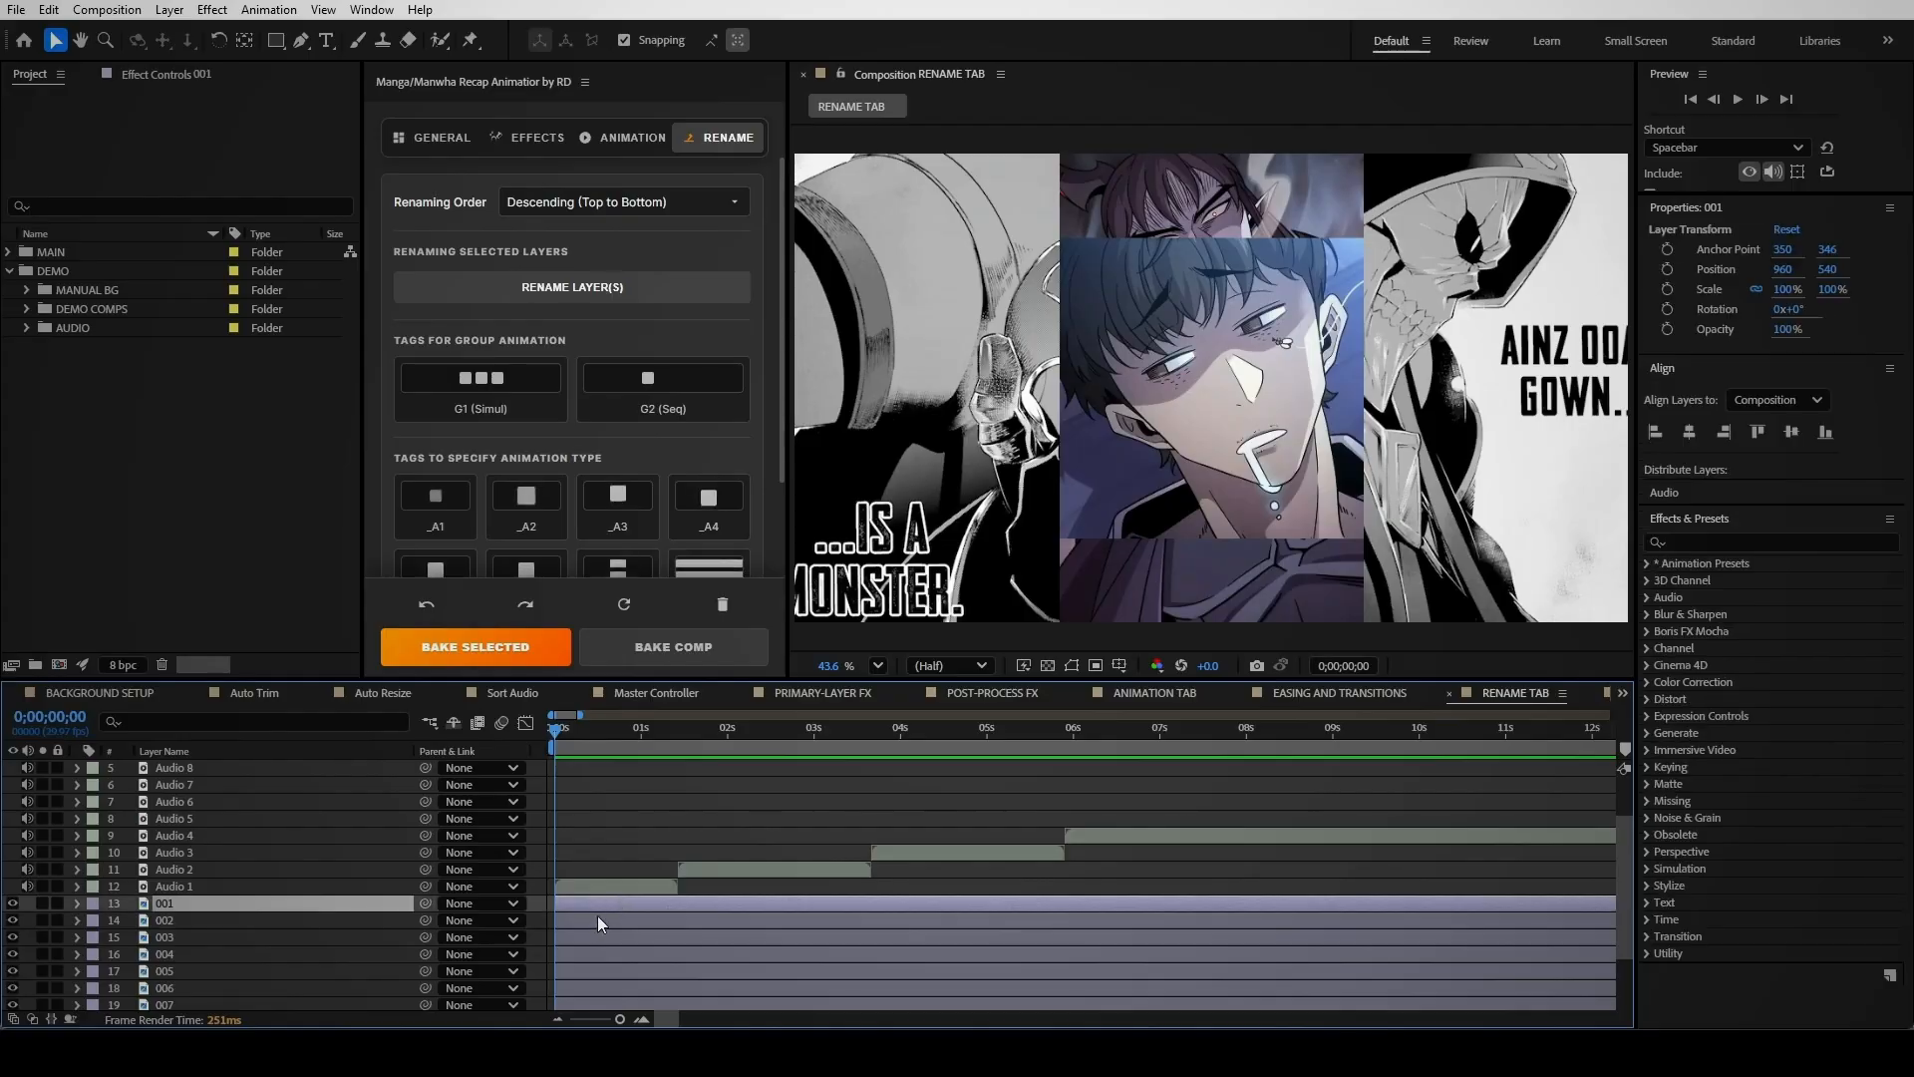
pyautogui.keyDown('shift'); pyautogui.click(597, 917); pyautogui.keyUp('shift')
pyautogui.click(644, 383)
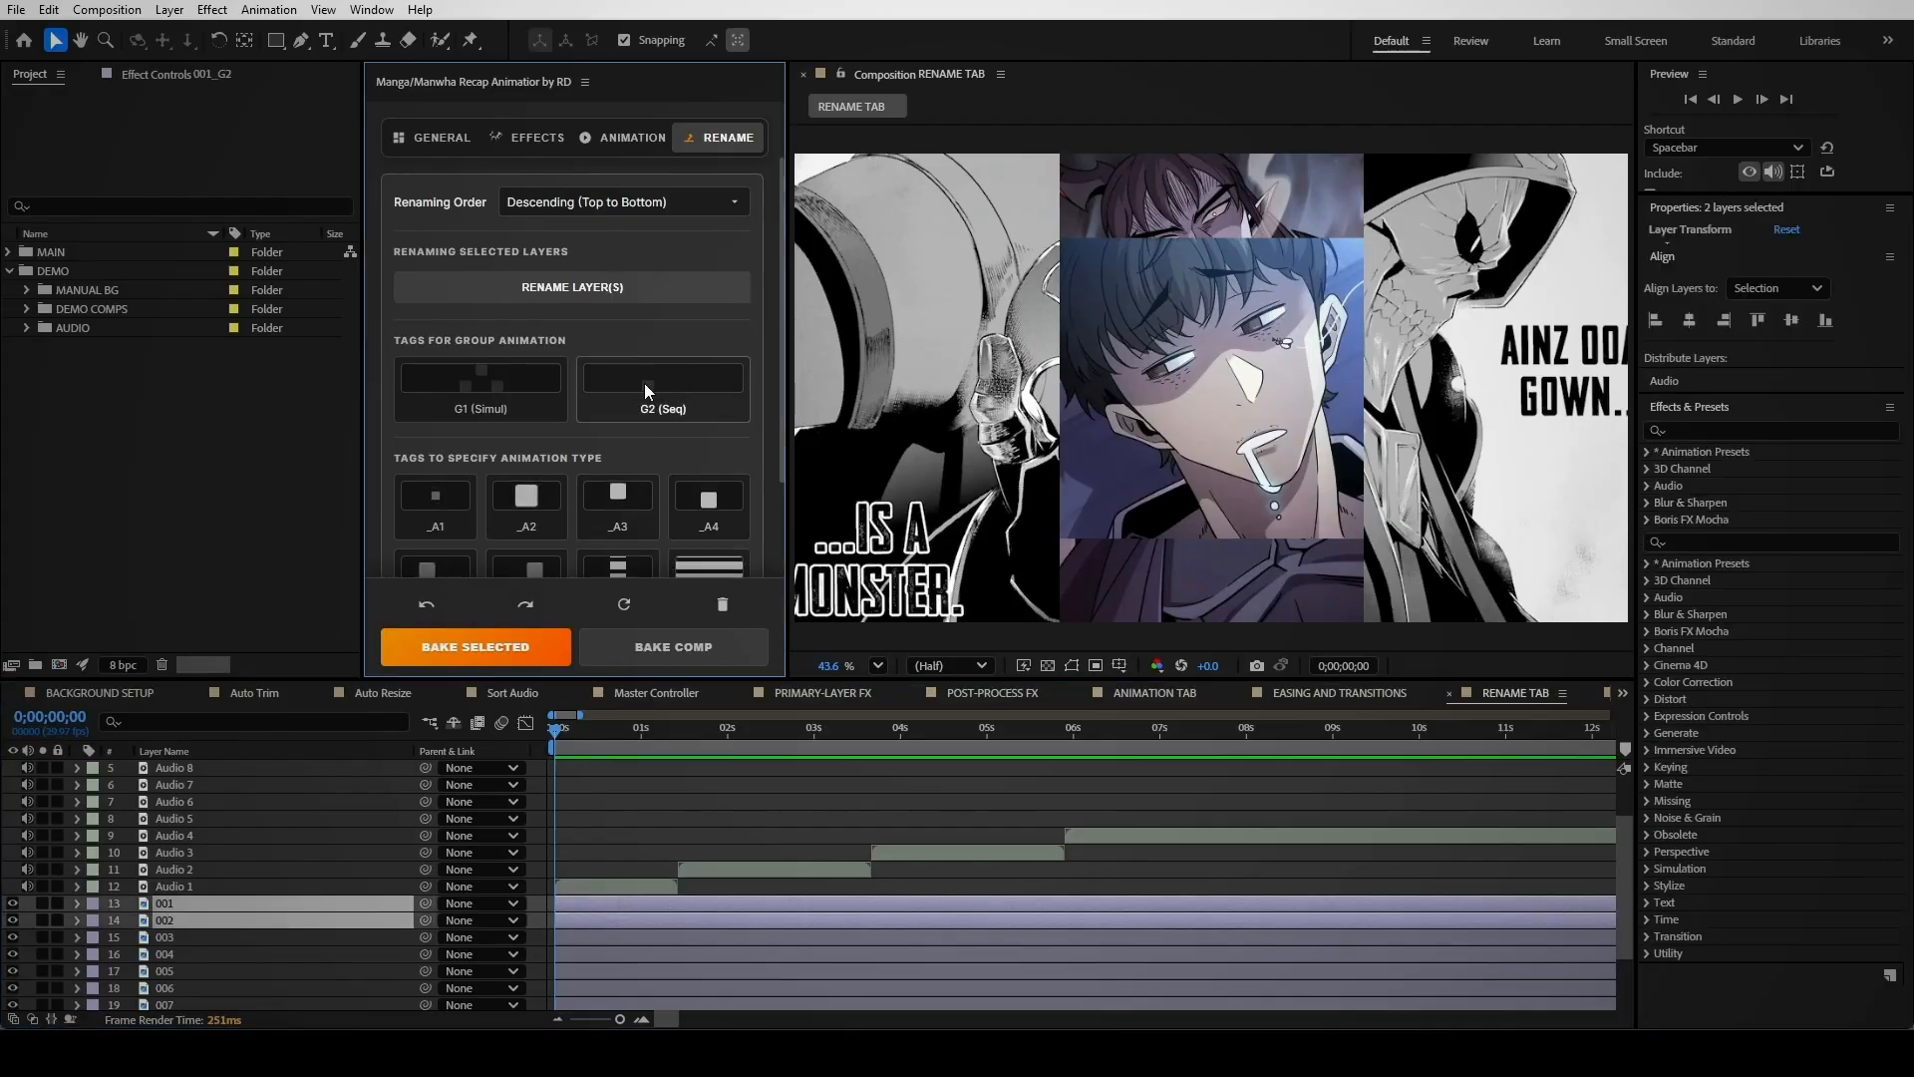
pyautogui.click(673, 646)
pyautogui.press('space')
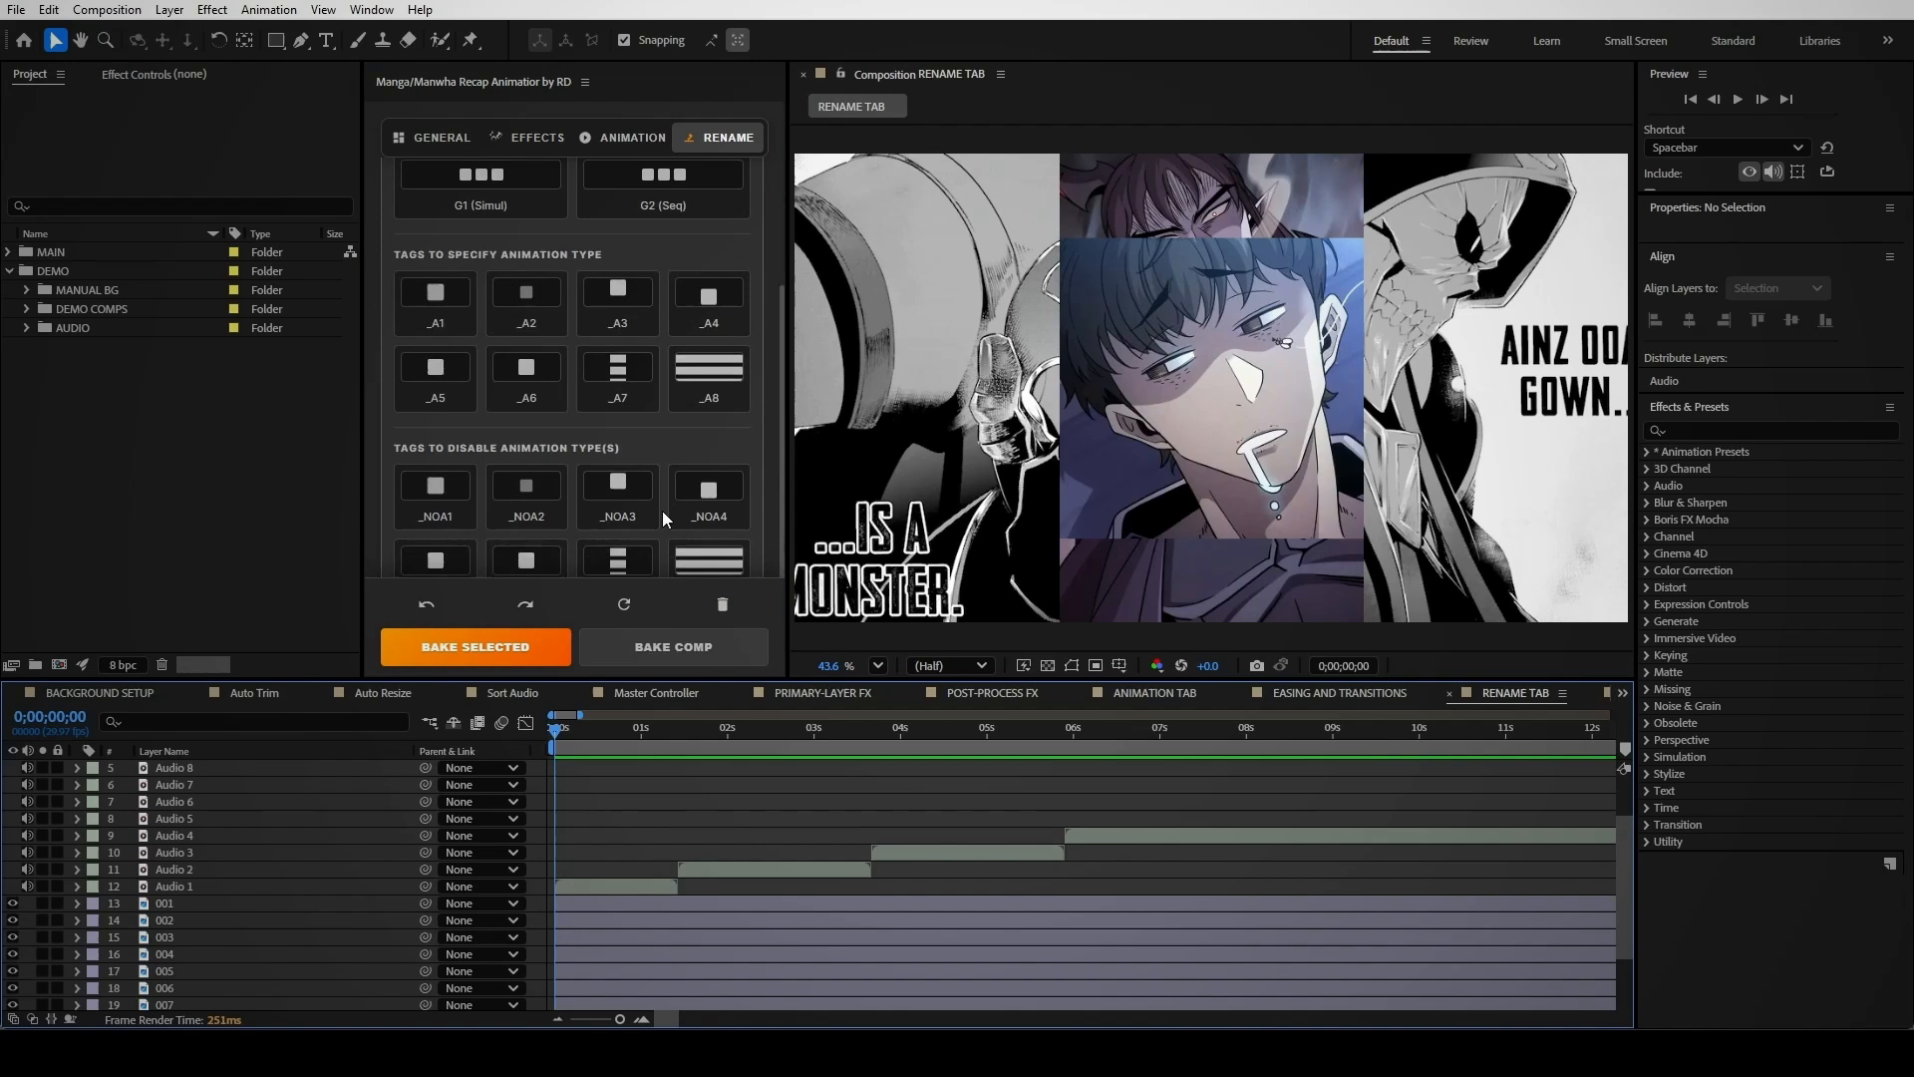
pyautogui.scroll(-1, 662, 510)
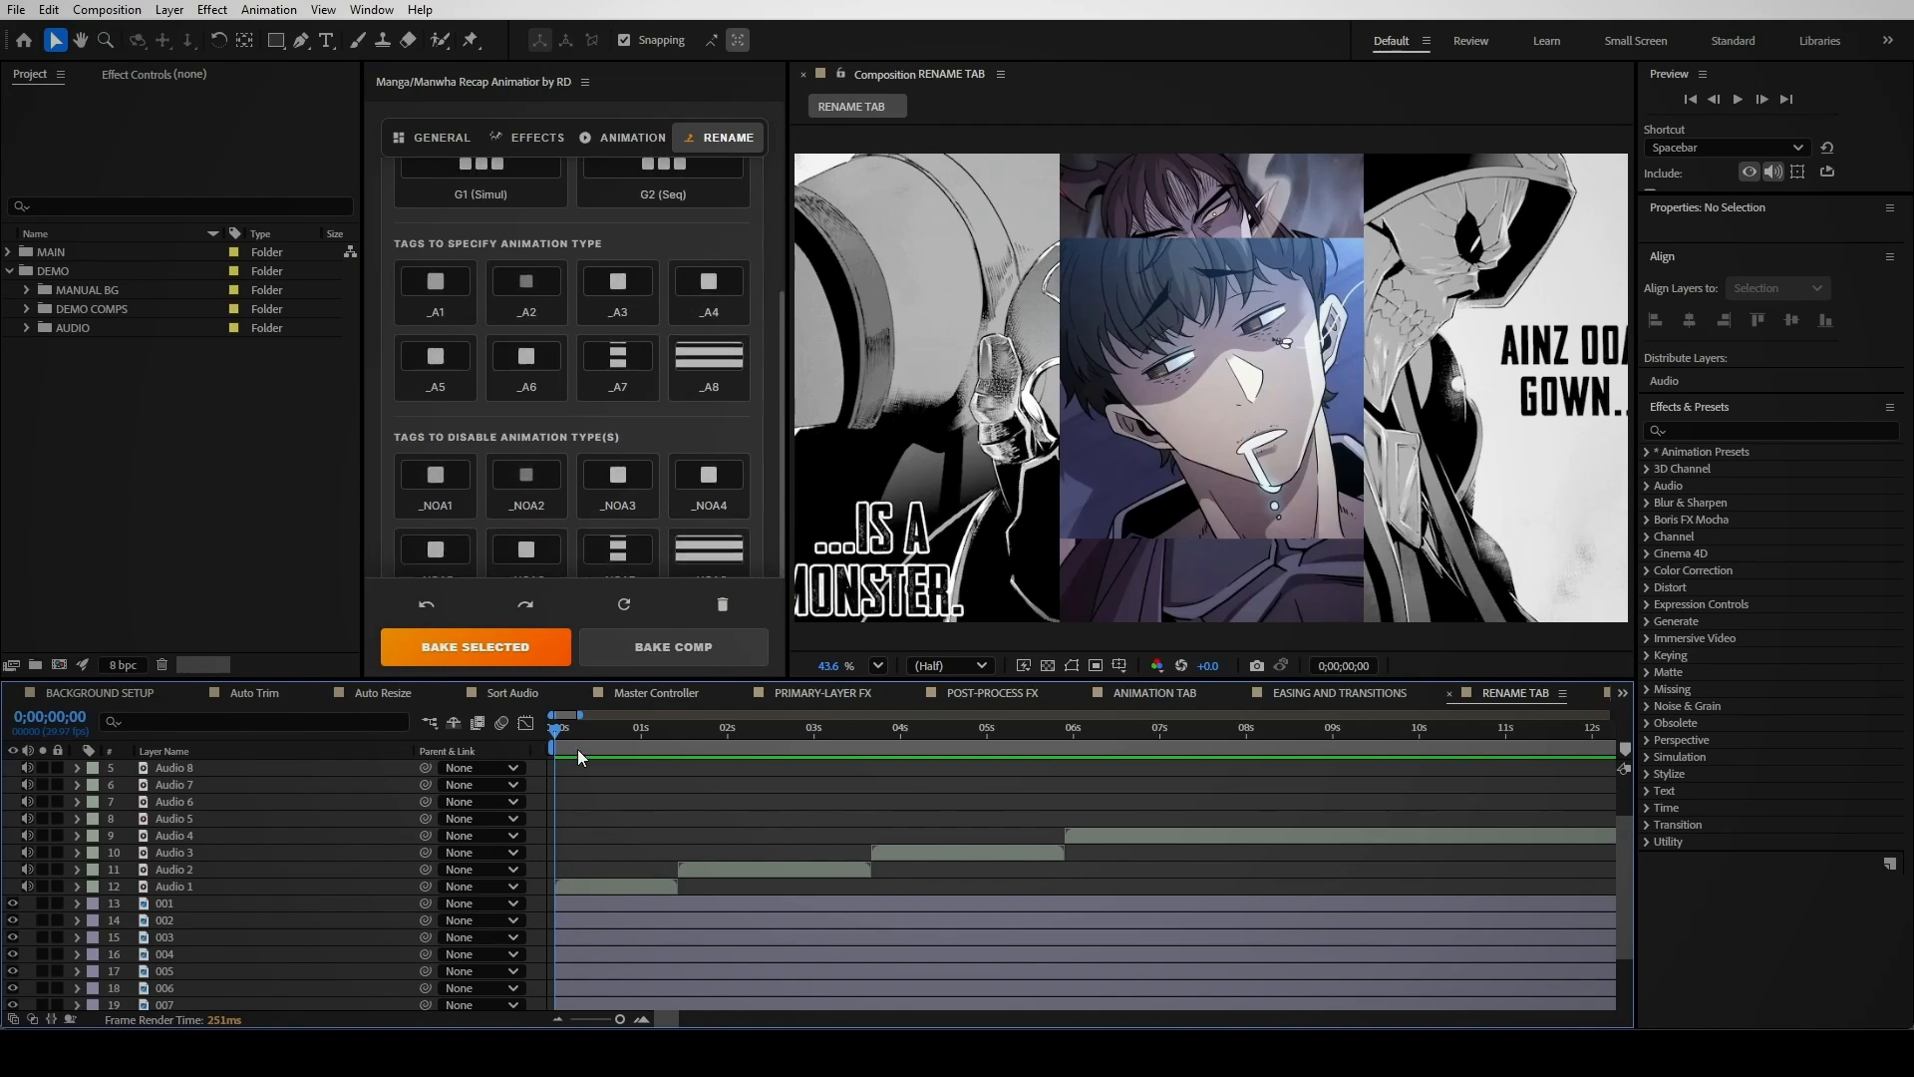
# Tag layer 001 with the _A5 animation and bake the comp
pyautogui.click(589, 903)
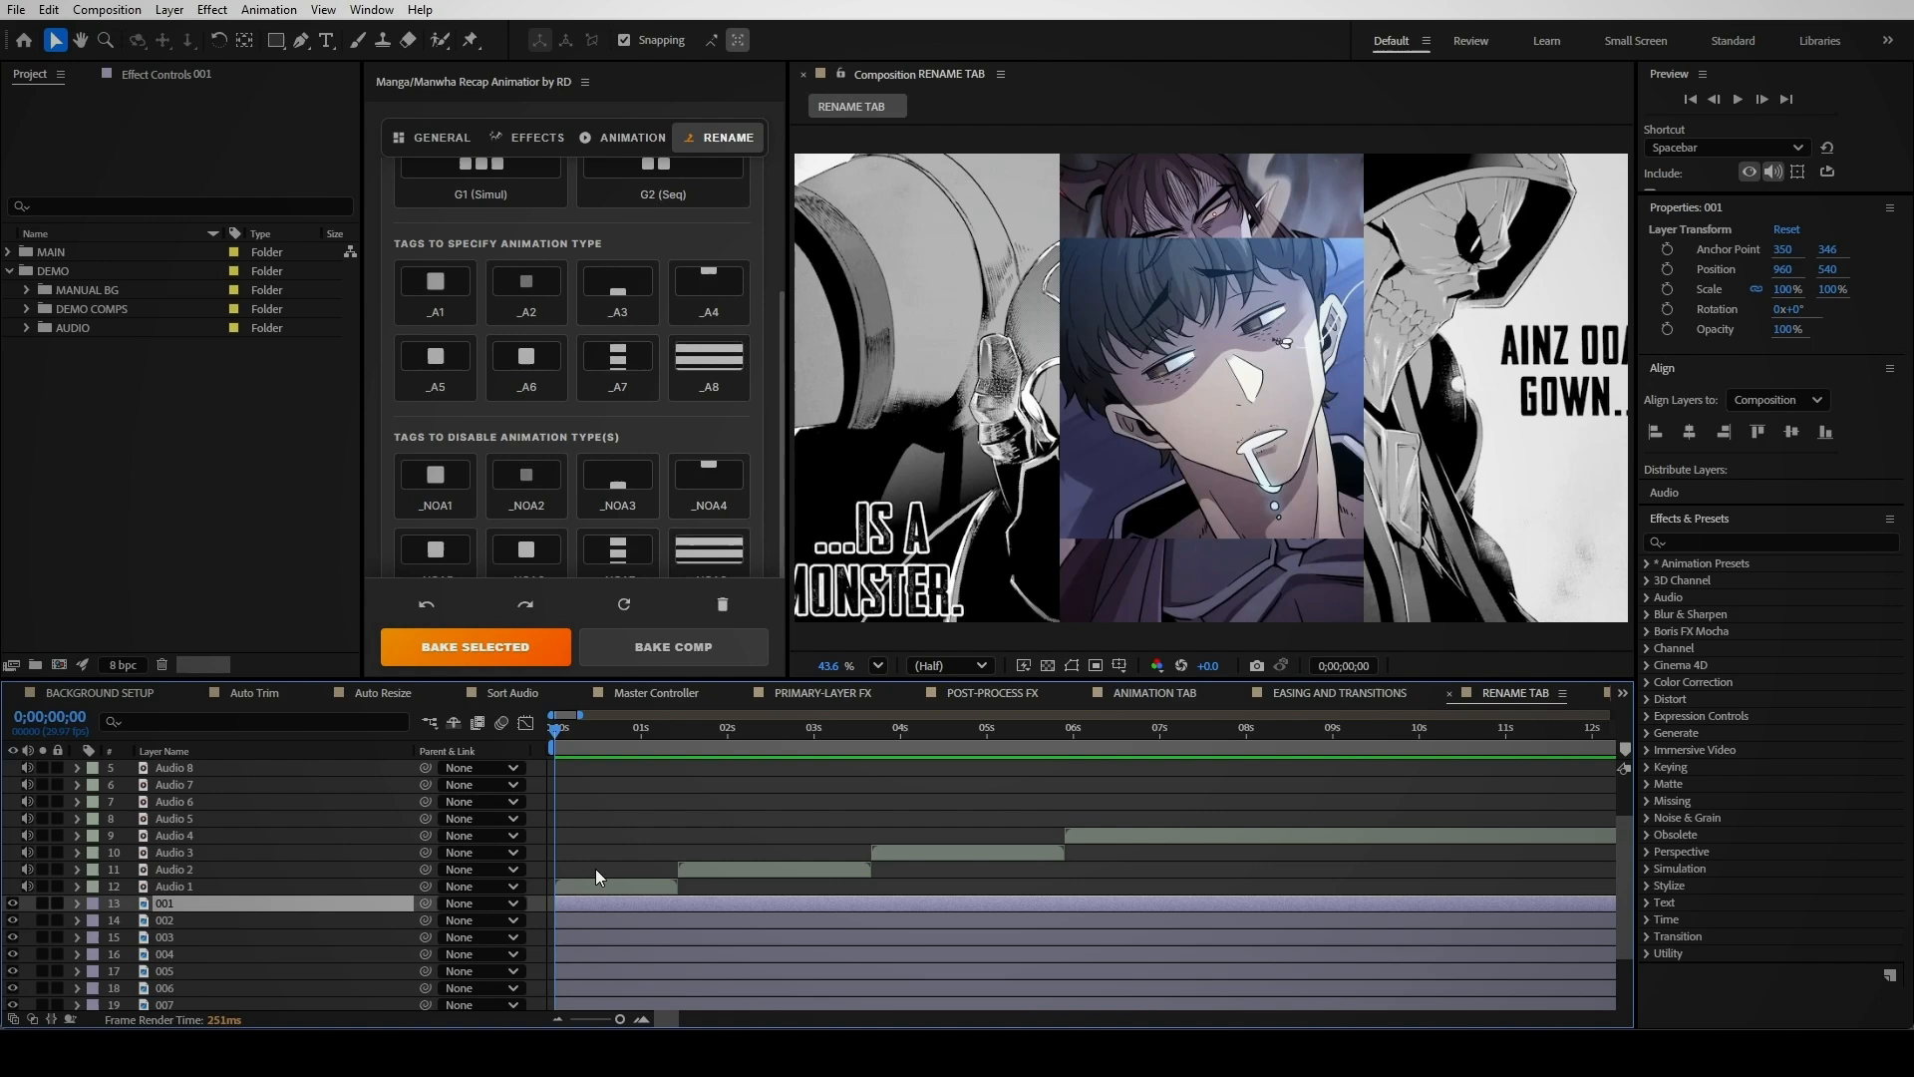
pyautogui.click(431, 361)
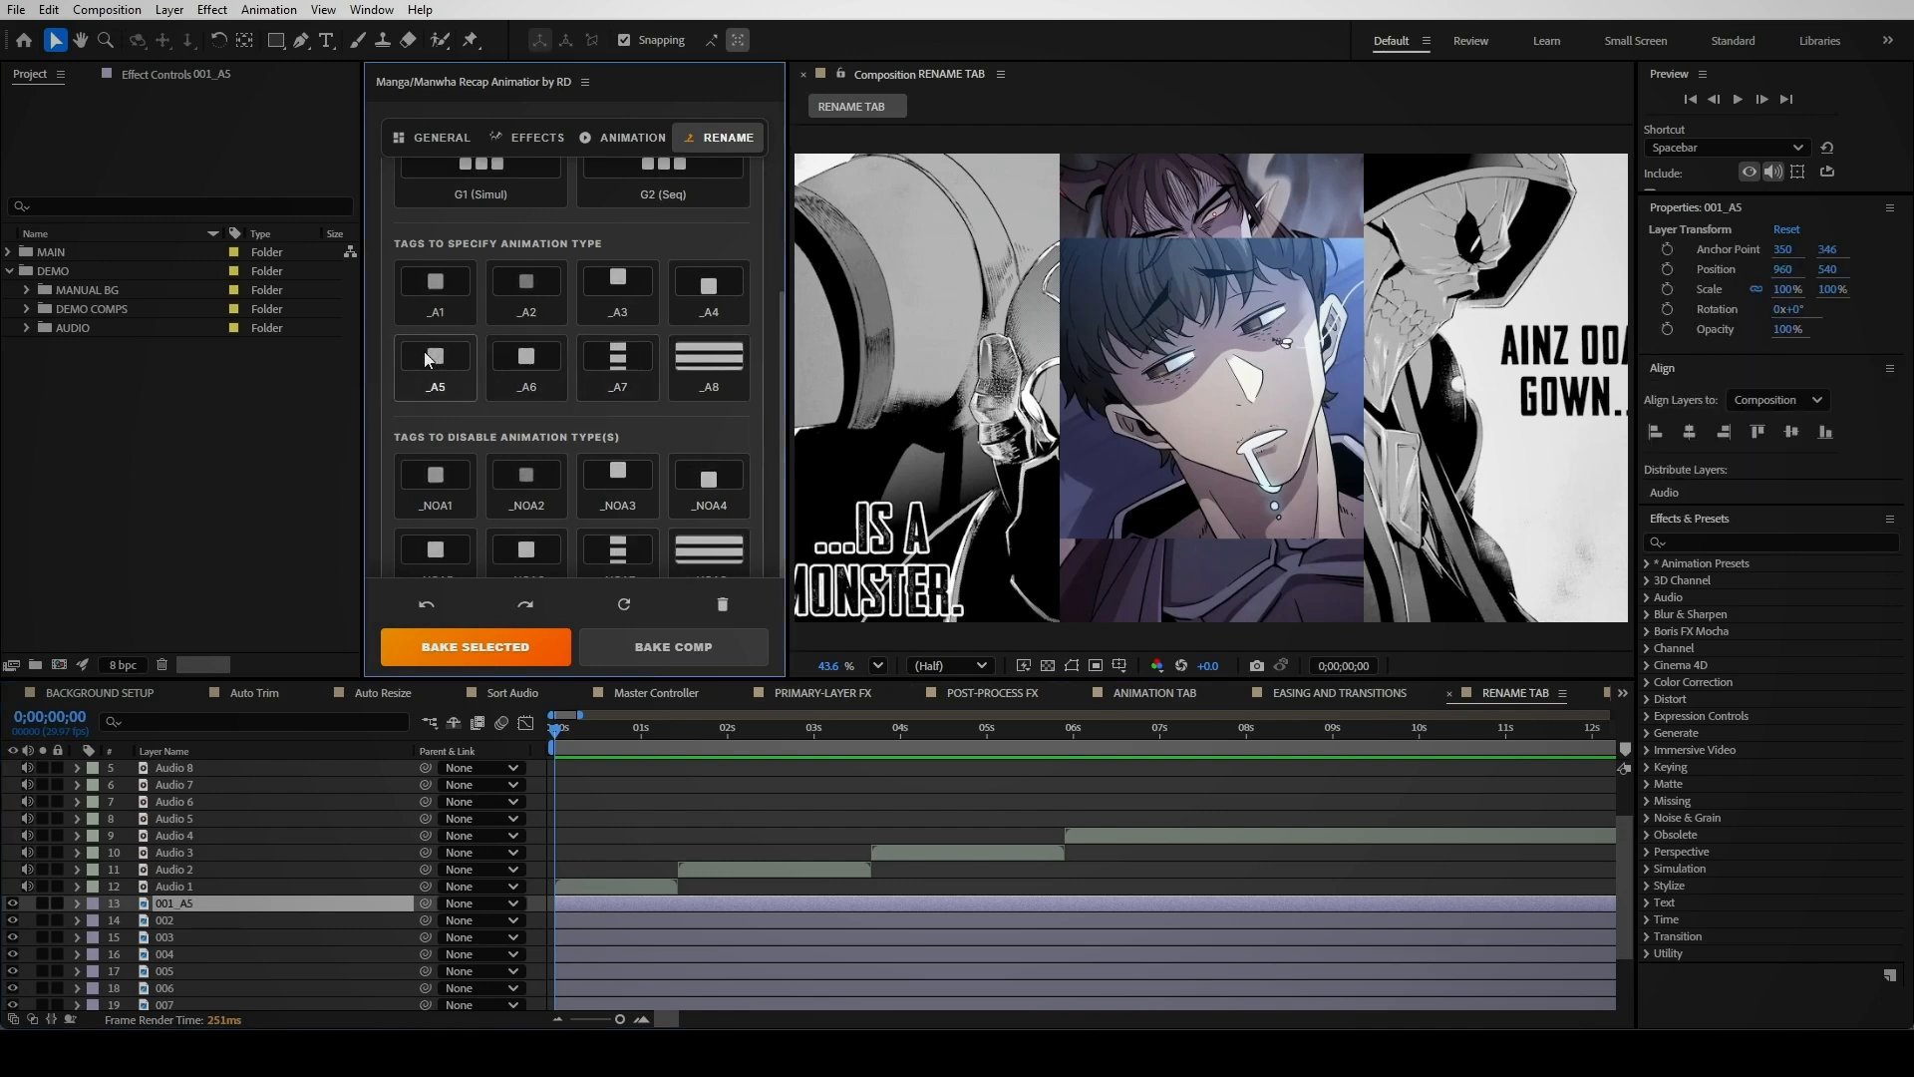
pyautogui.click(627, 648)
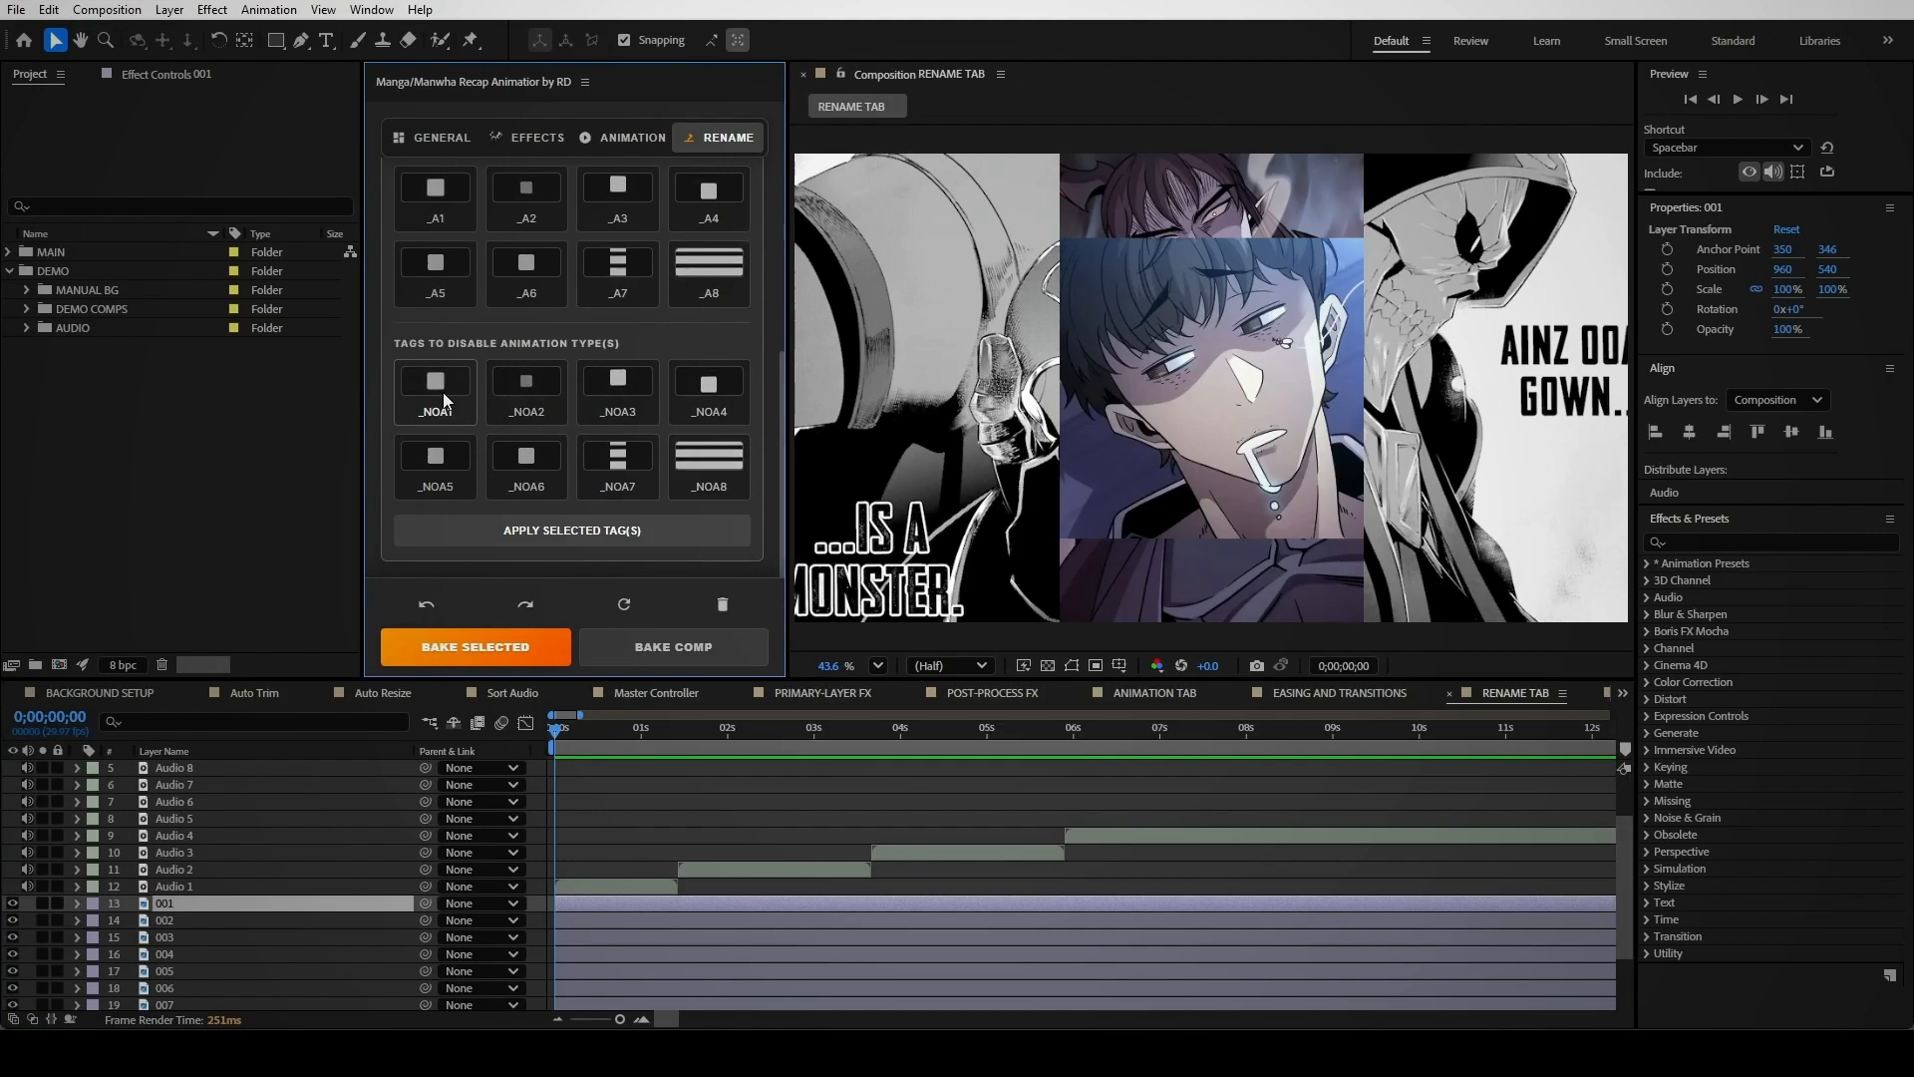
# Retag layer 001 with _NOA1, rebake the comp and preview the result
pyautogui.click(443, 391)
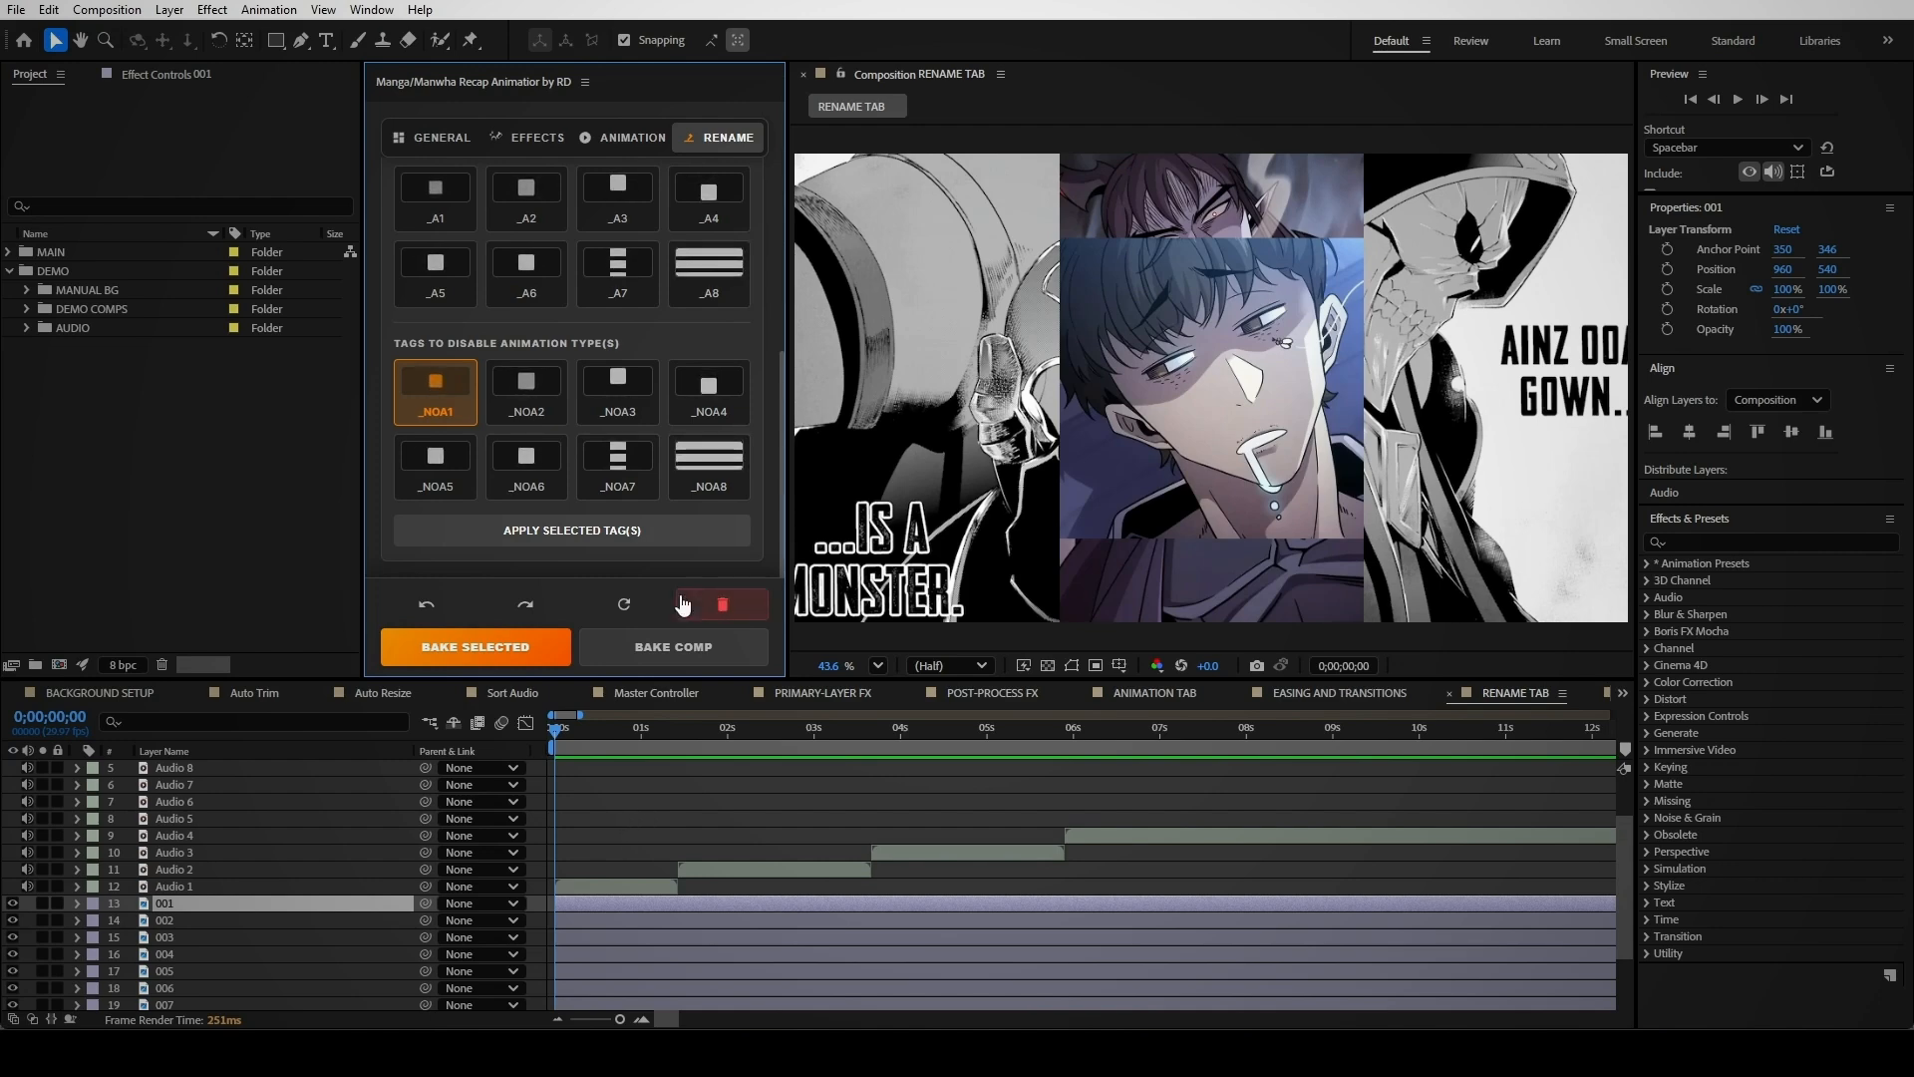
pyautogui.click(601, 526)
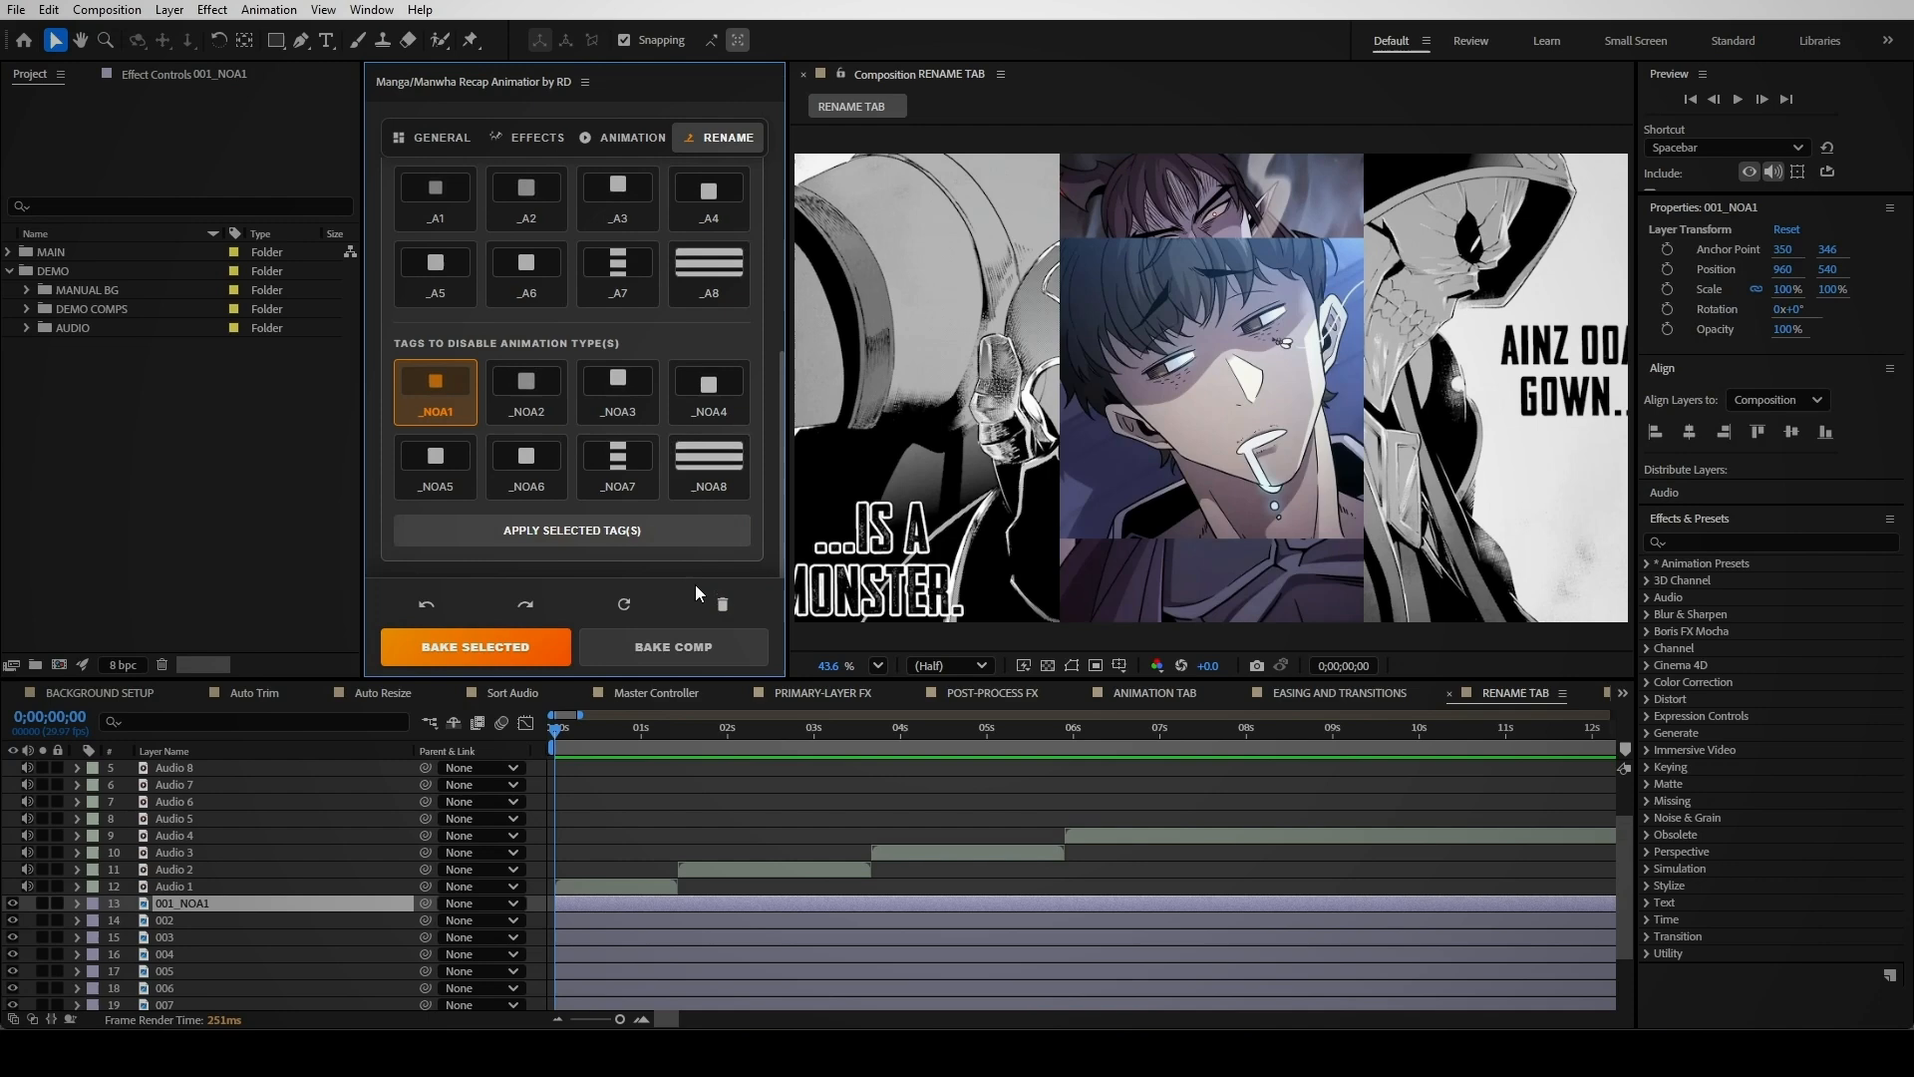
pyautogui.click(664, 648)
pyautogui.press('space')
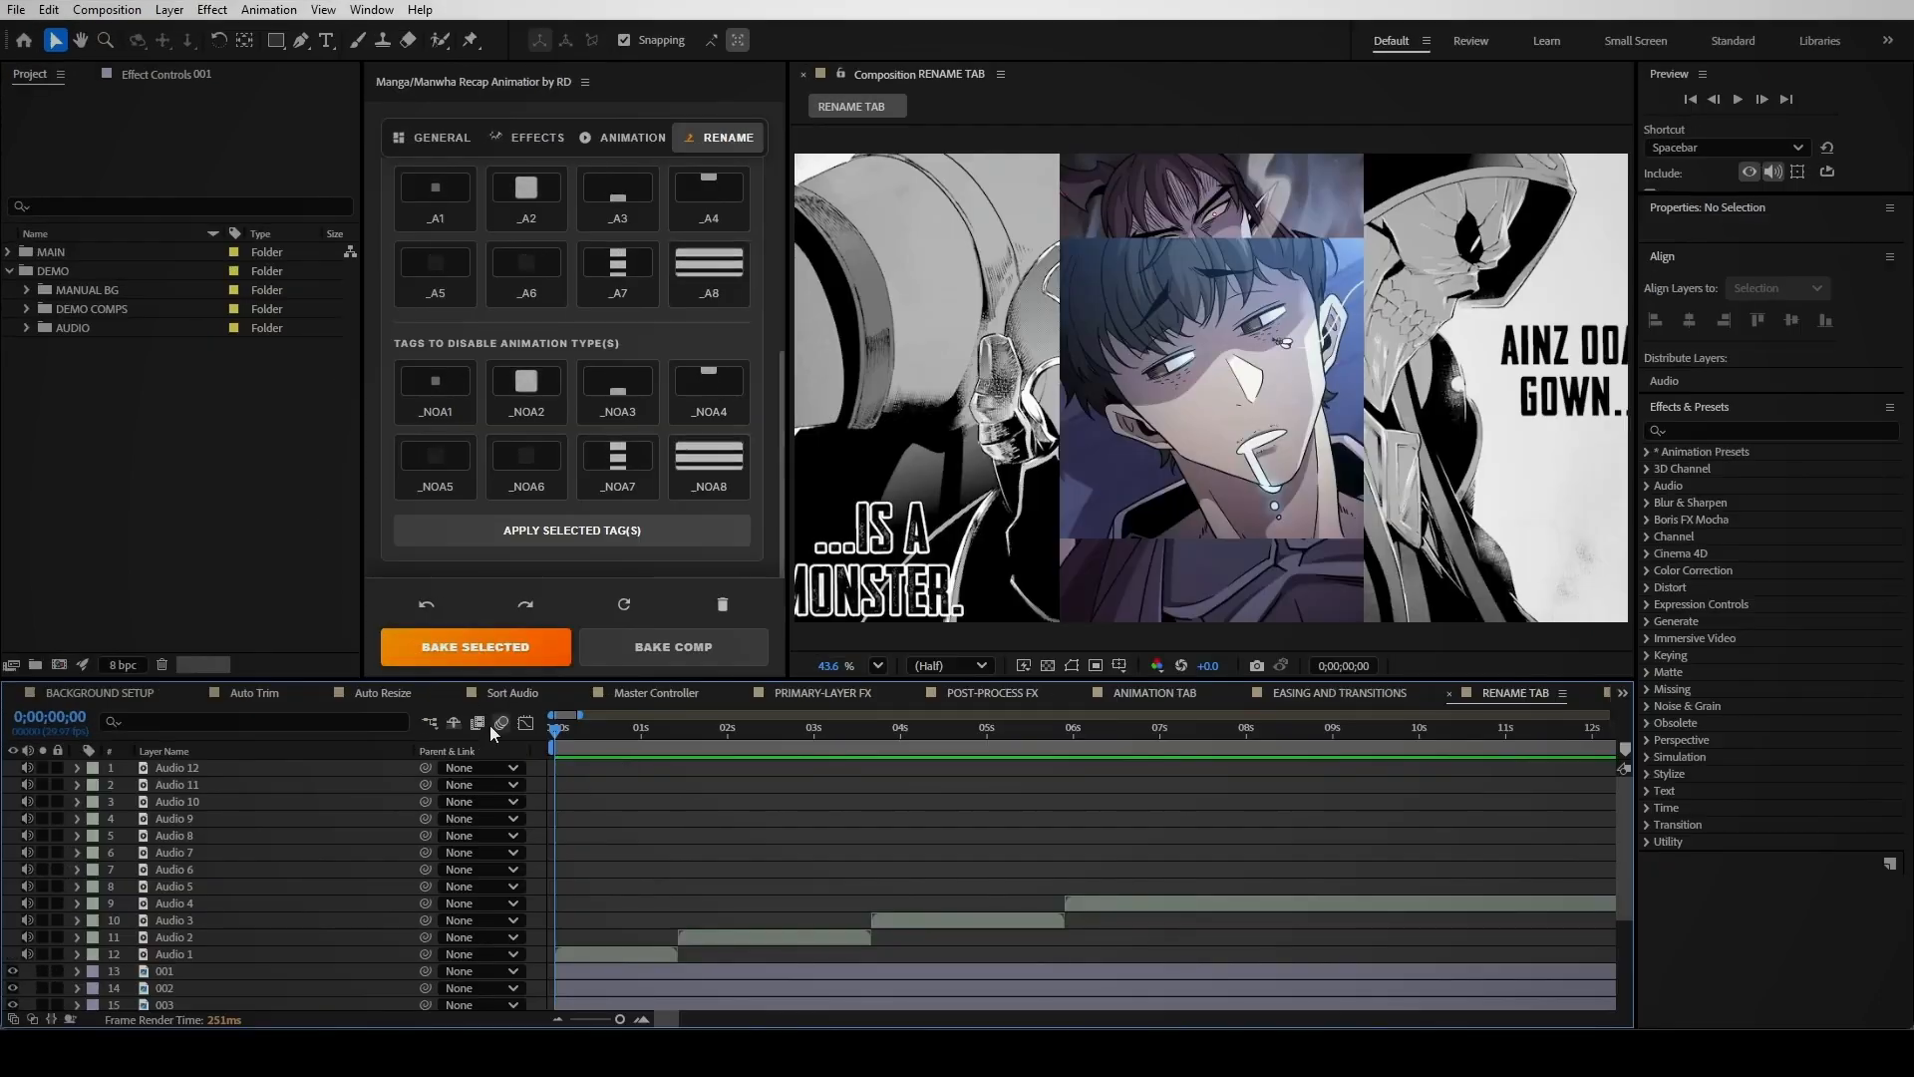
# Undo and redo the audio sorting, then deselect the audio layers
pyautogui.click(429, 602)
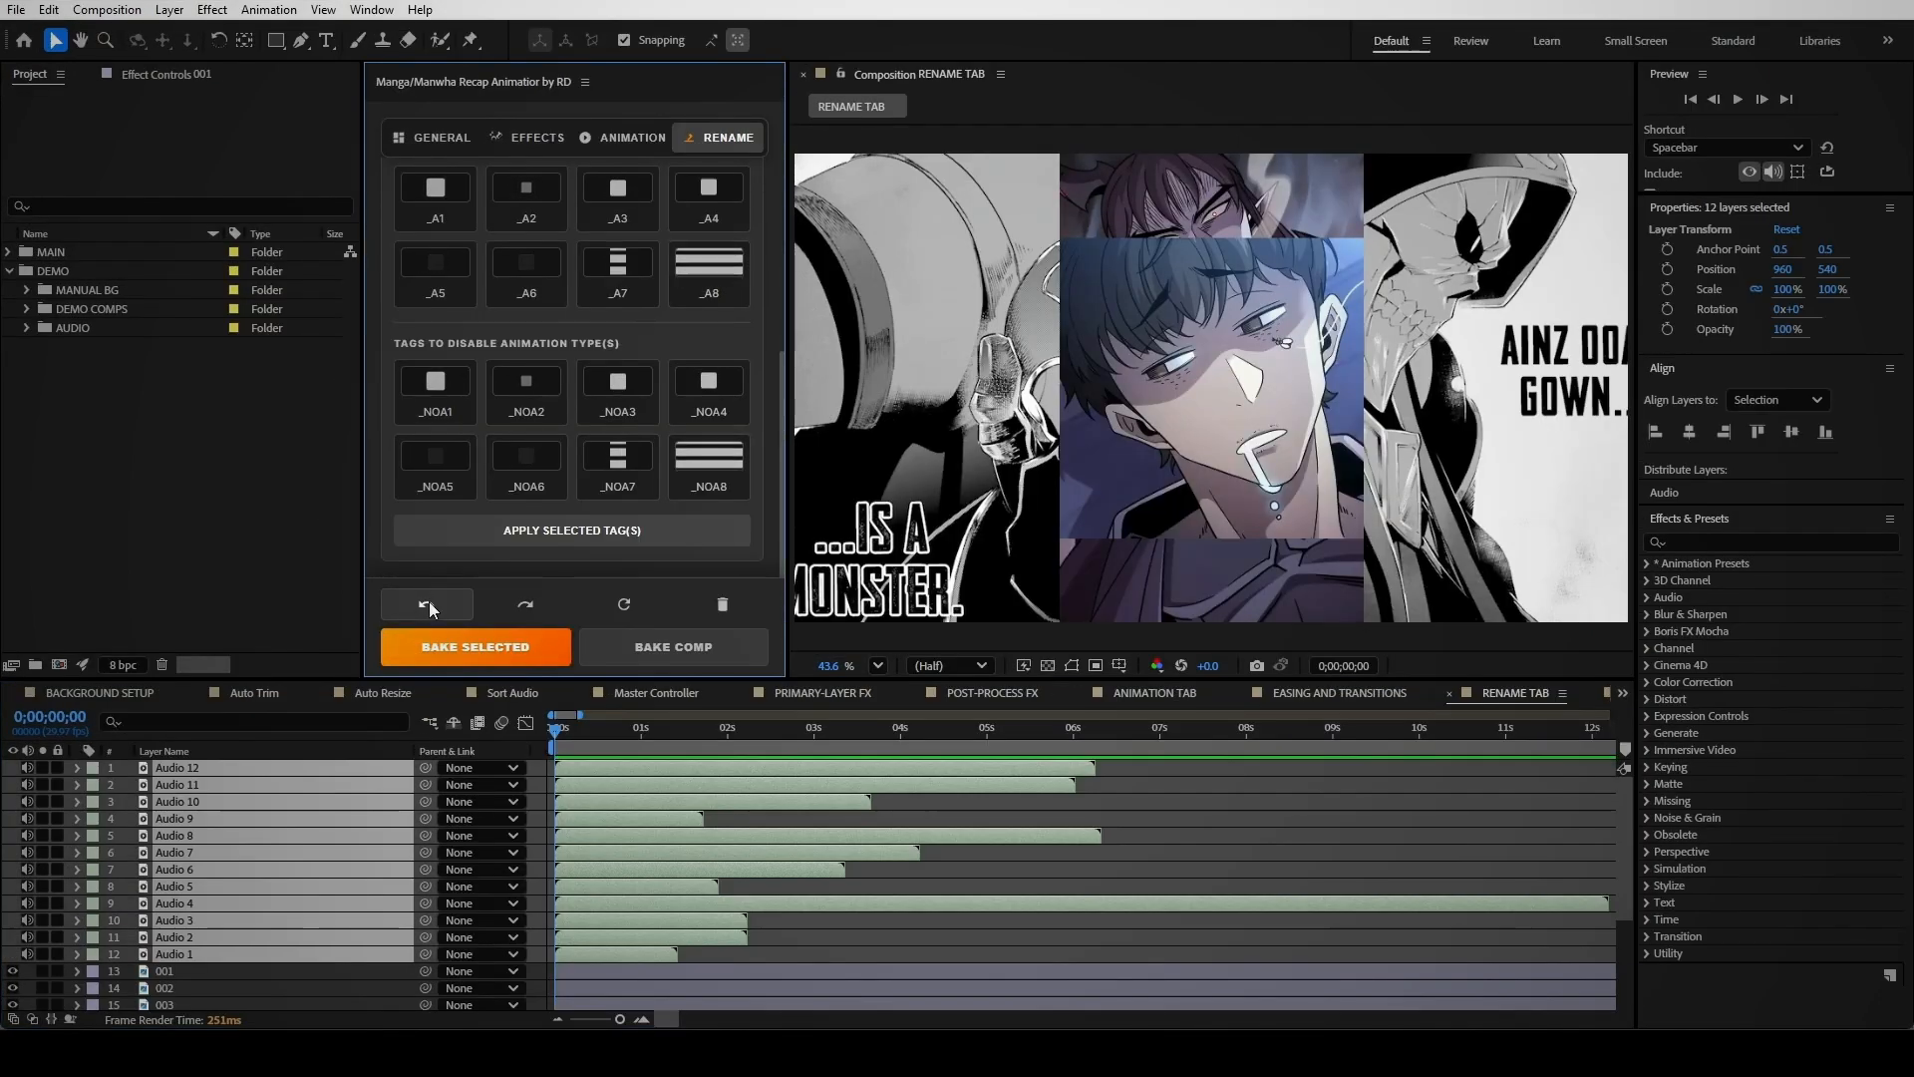
pyautogui.click(525, 604)
pyautogui.click(708, 848)
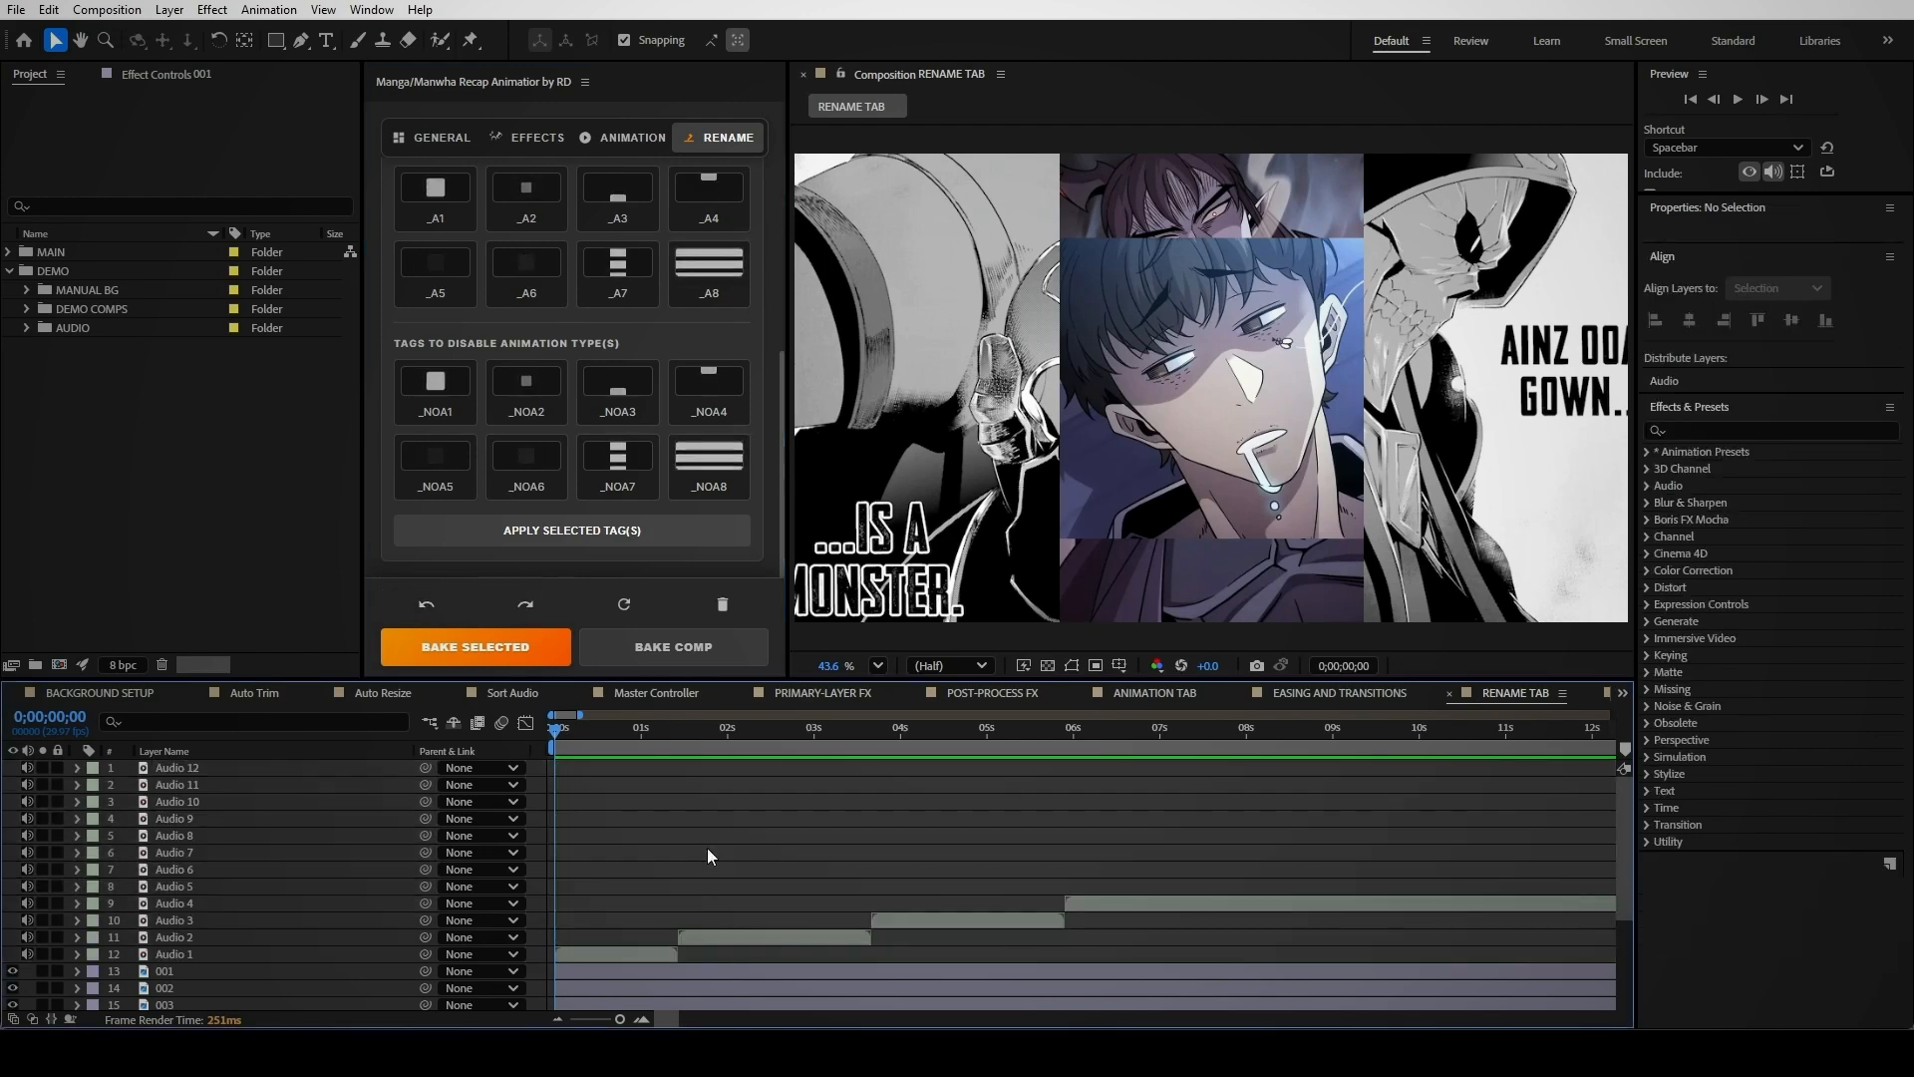
pyautogui.scroll(-3, 708, 873)
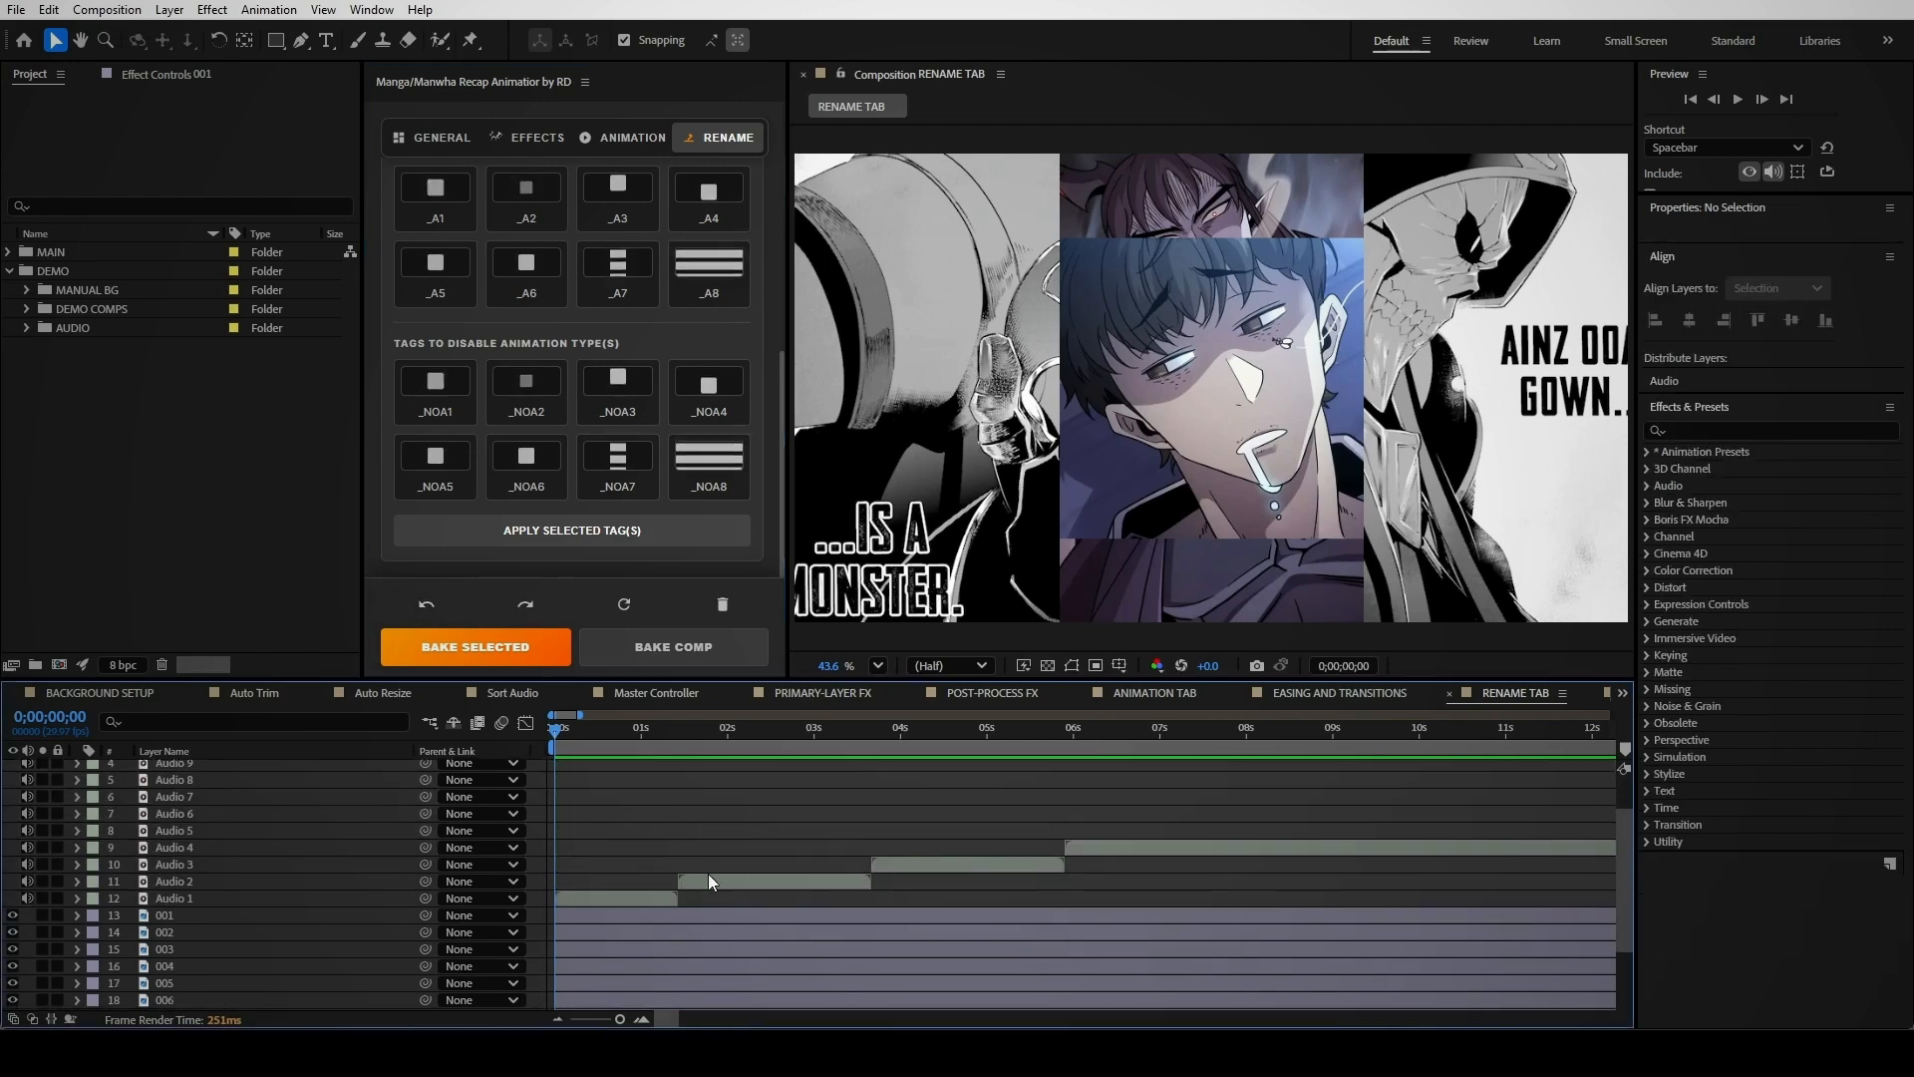
# Refresh the panel for layer 001, then delete and clear the baked changes from the comp
pyautogui.click(649, 914)
pyautogui.click(625, 618)
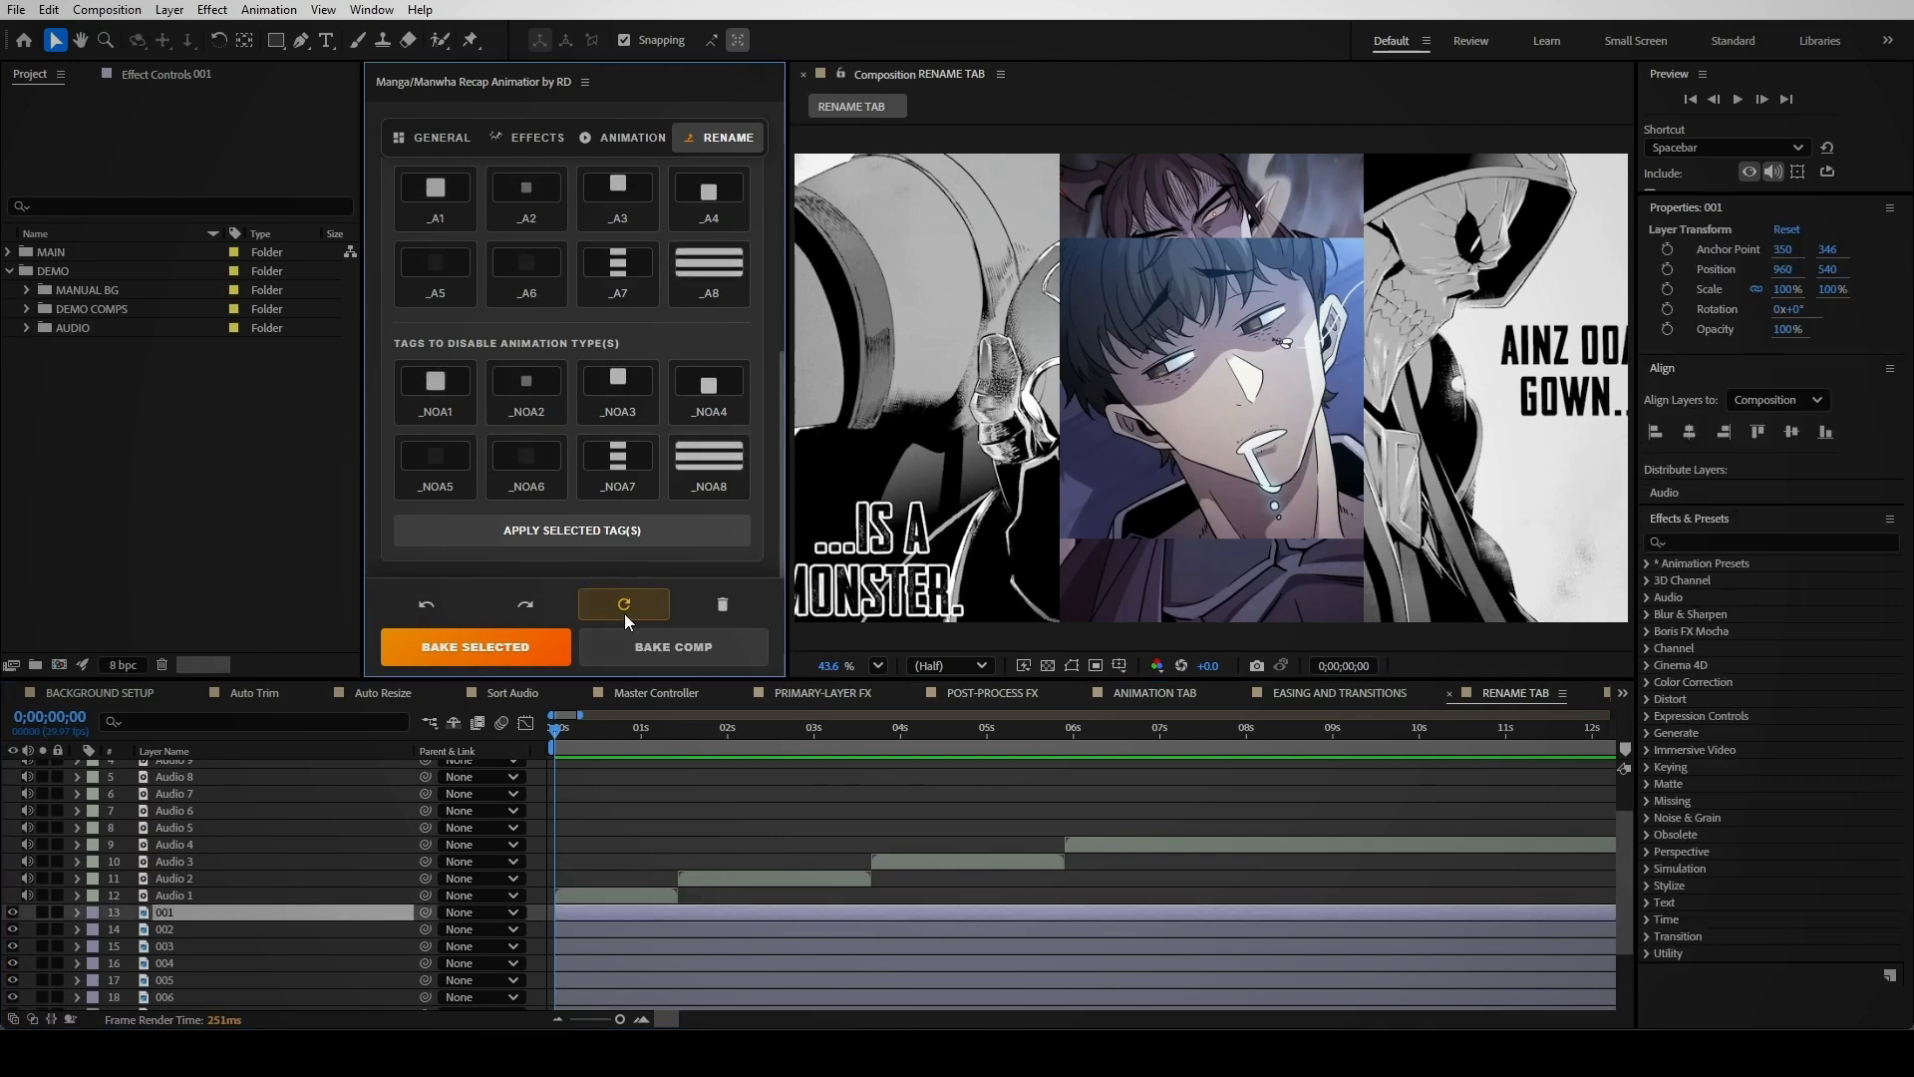
pyautogui.click(721, 608)
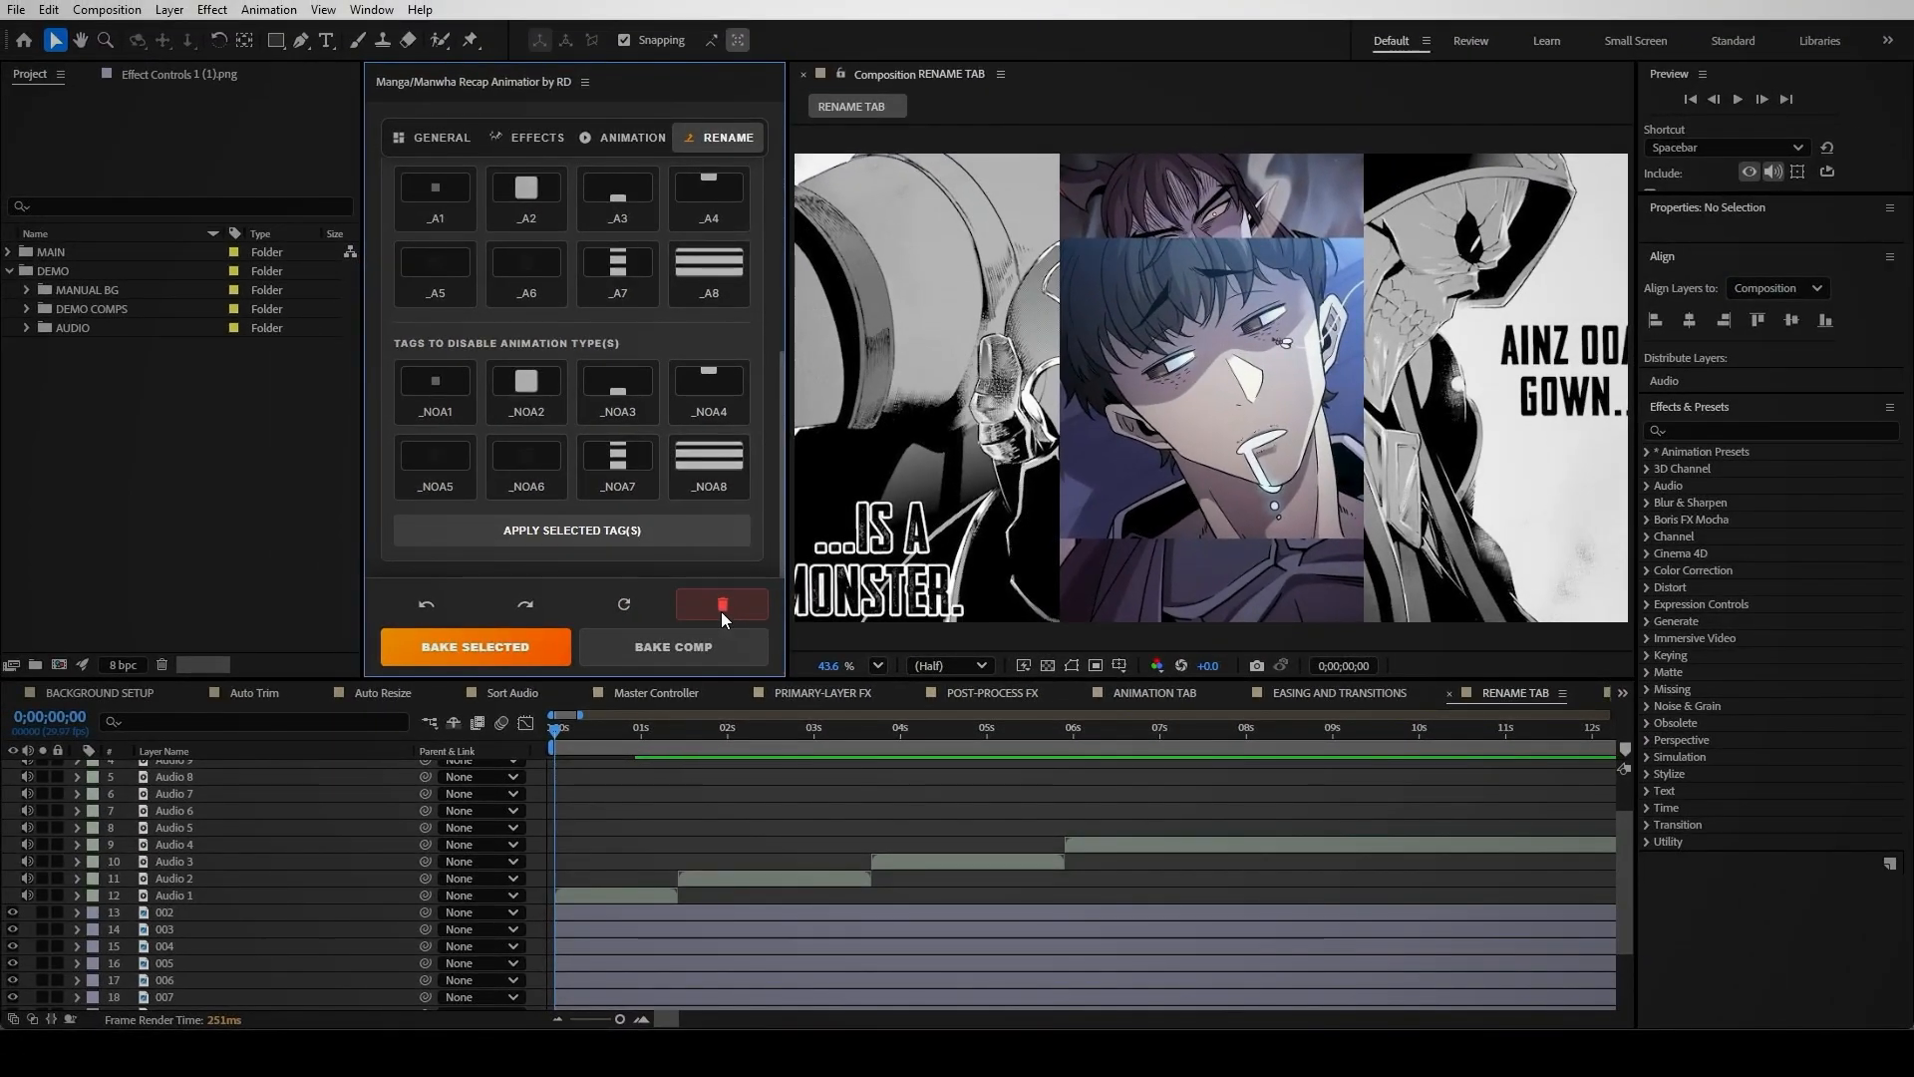
pyautogui.click(723, 606)
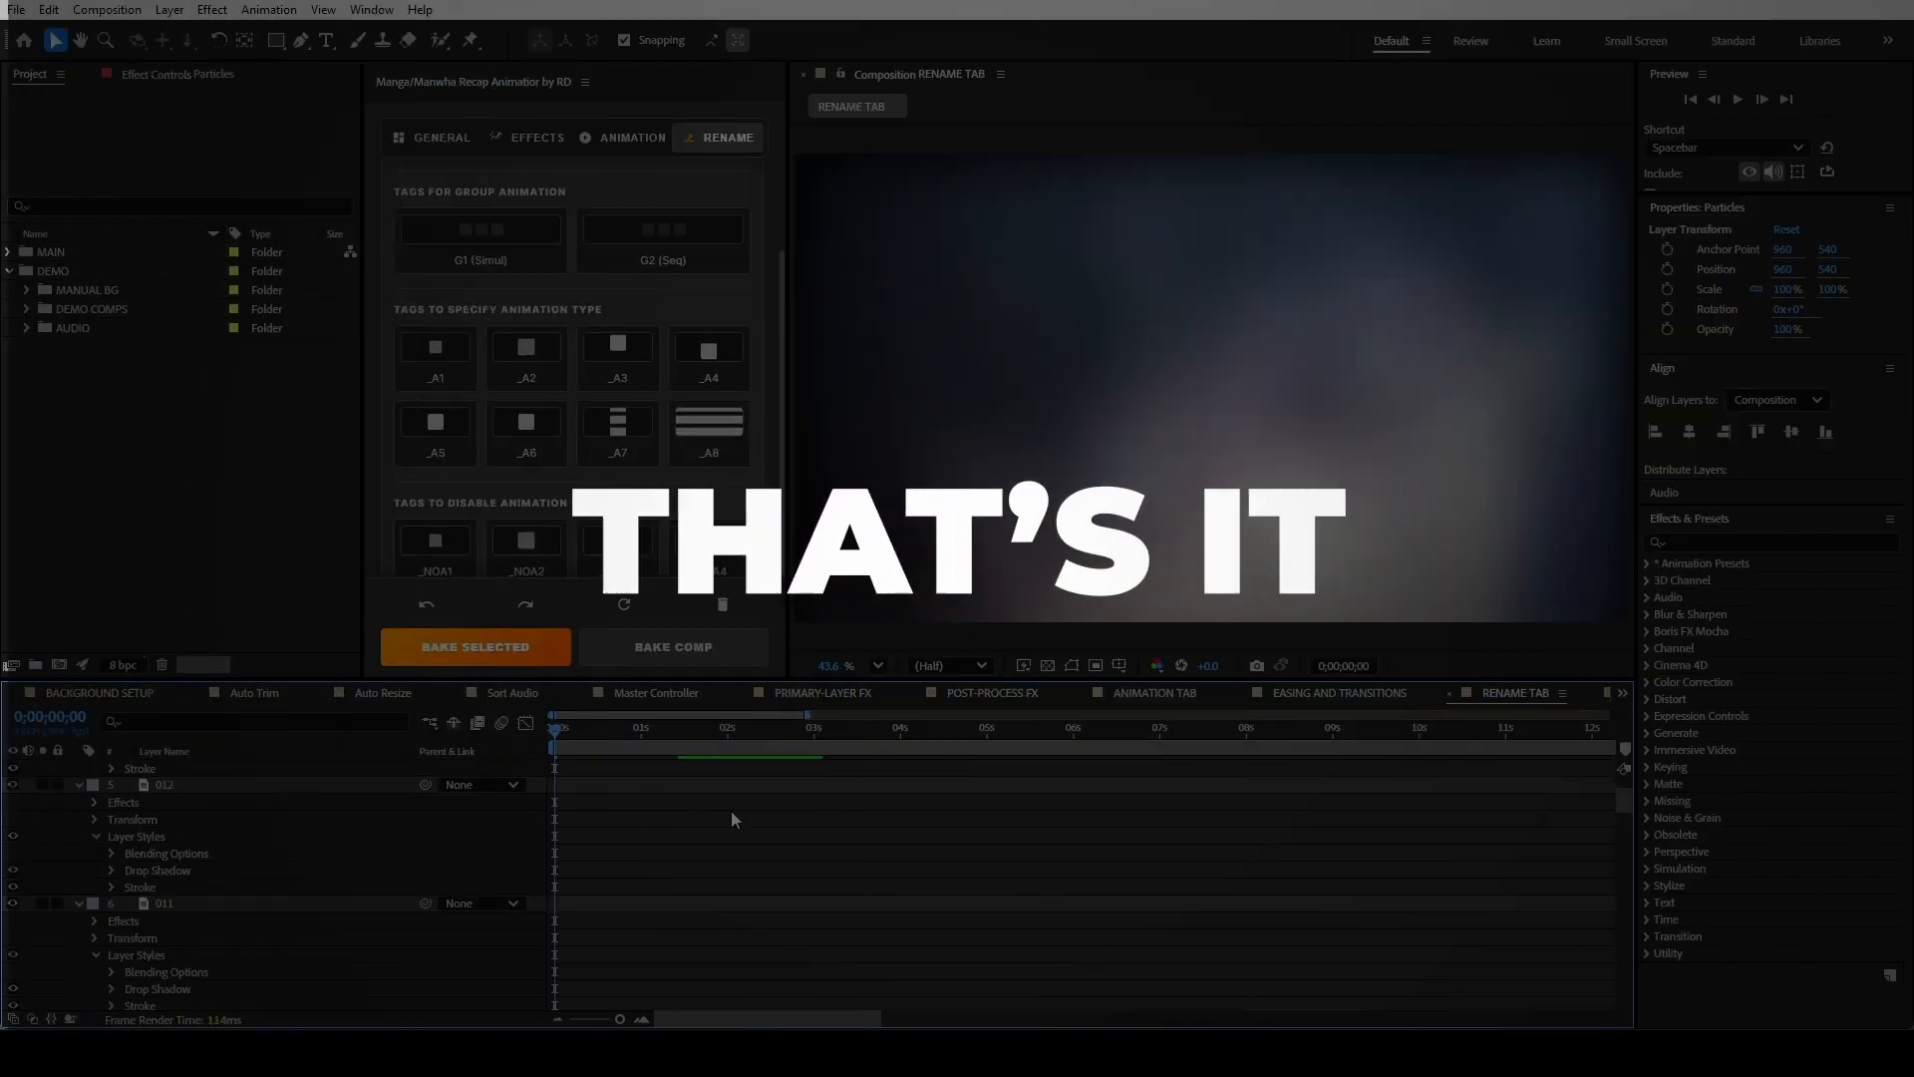
# Collapse the open properties of all layers with U, then deselect everything
pyautogui.hotkey('ctrl', 'a')
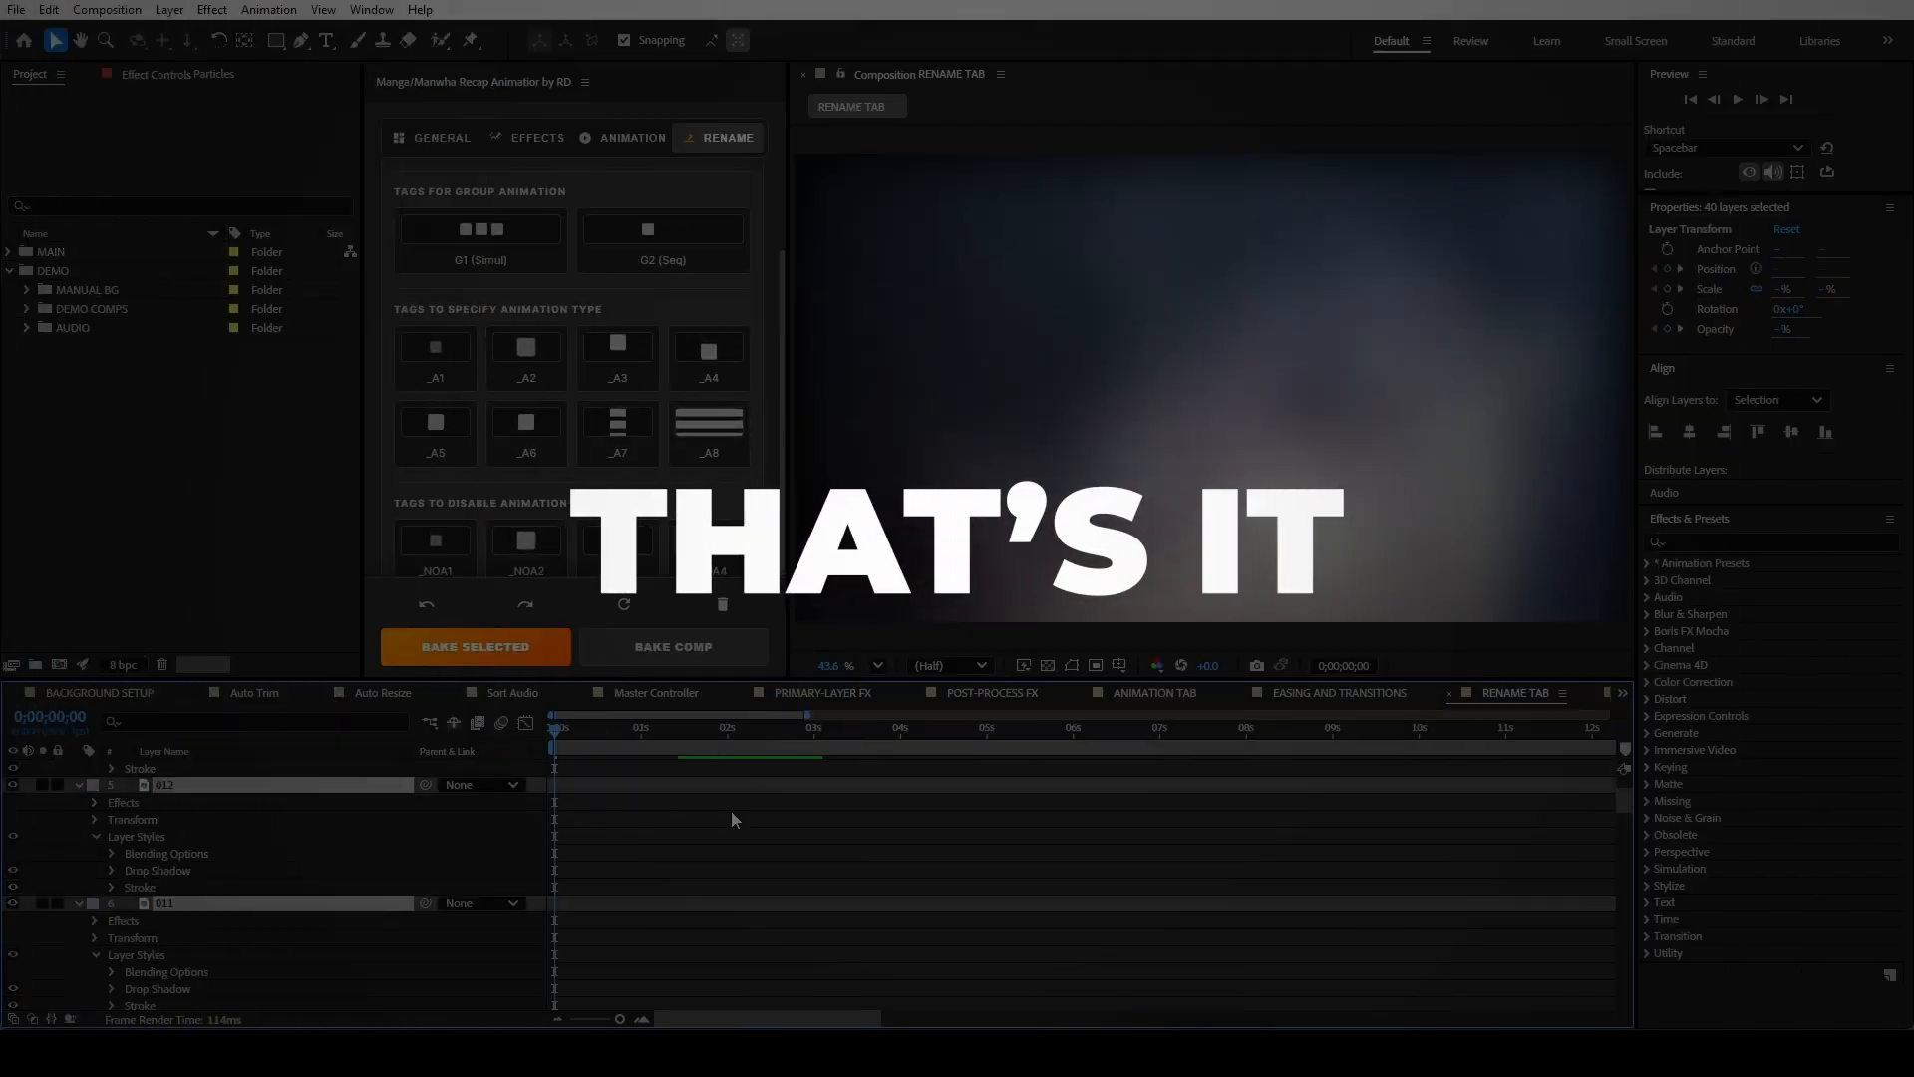
pyautogui.press('u')
pyautogui.press('u')
pyautogui.press('u')
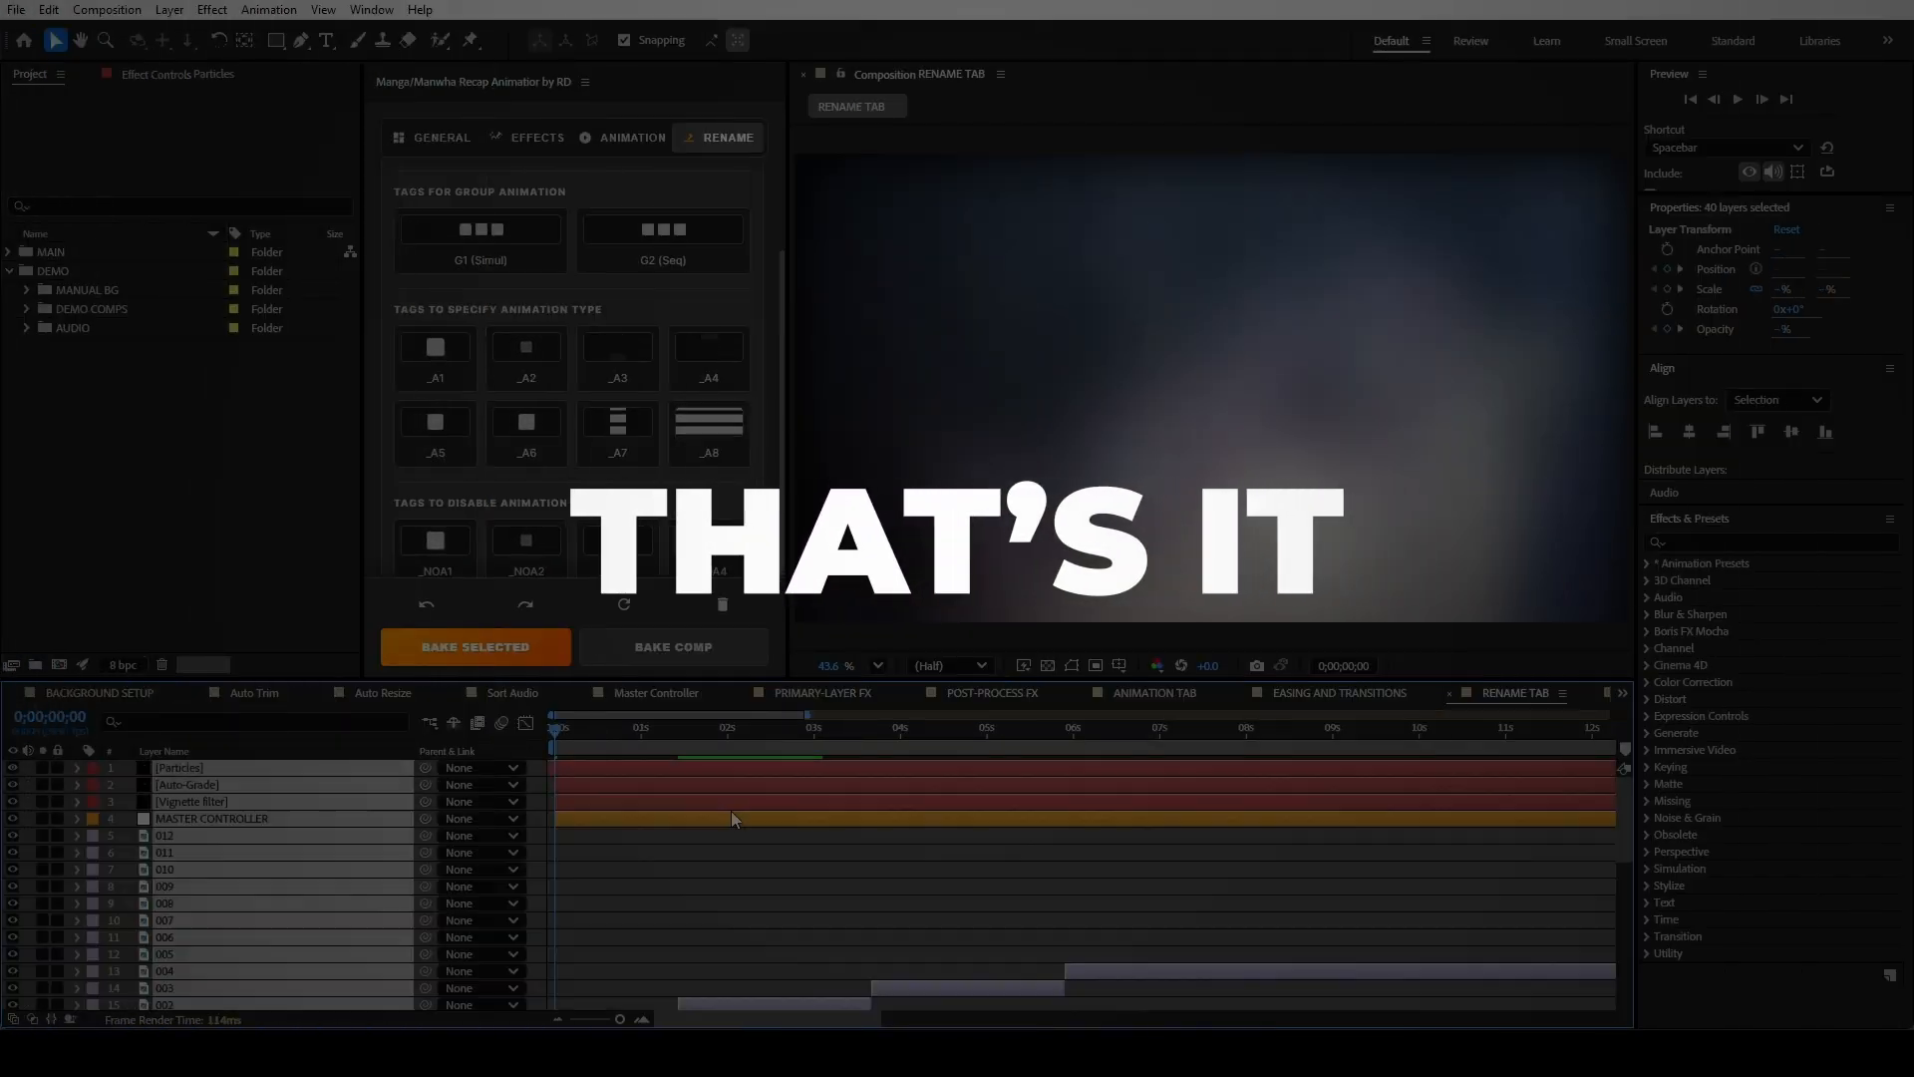
pyautogui.hotkey('ctrl', 'shift', 'a')
pyautogui.scroll(-5, 664, 915)
pyautogui.scroll(5, 664, 915)
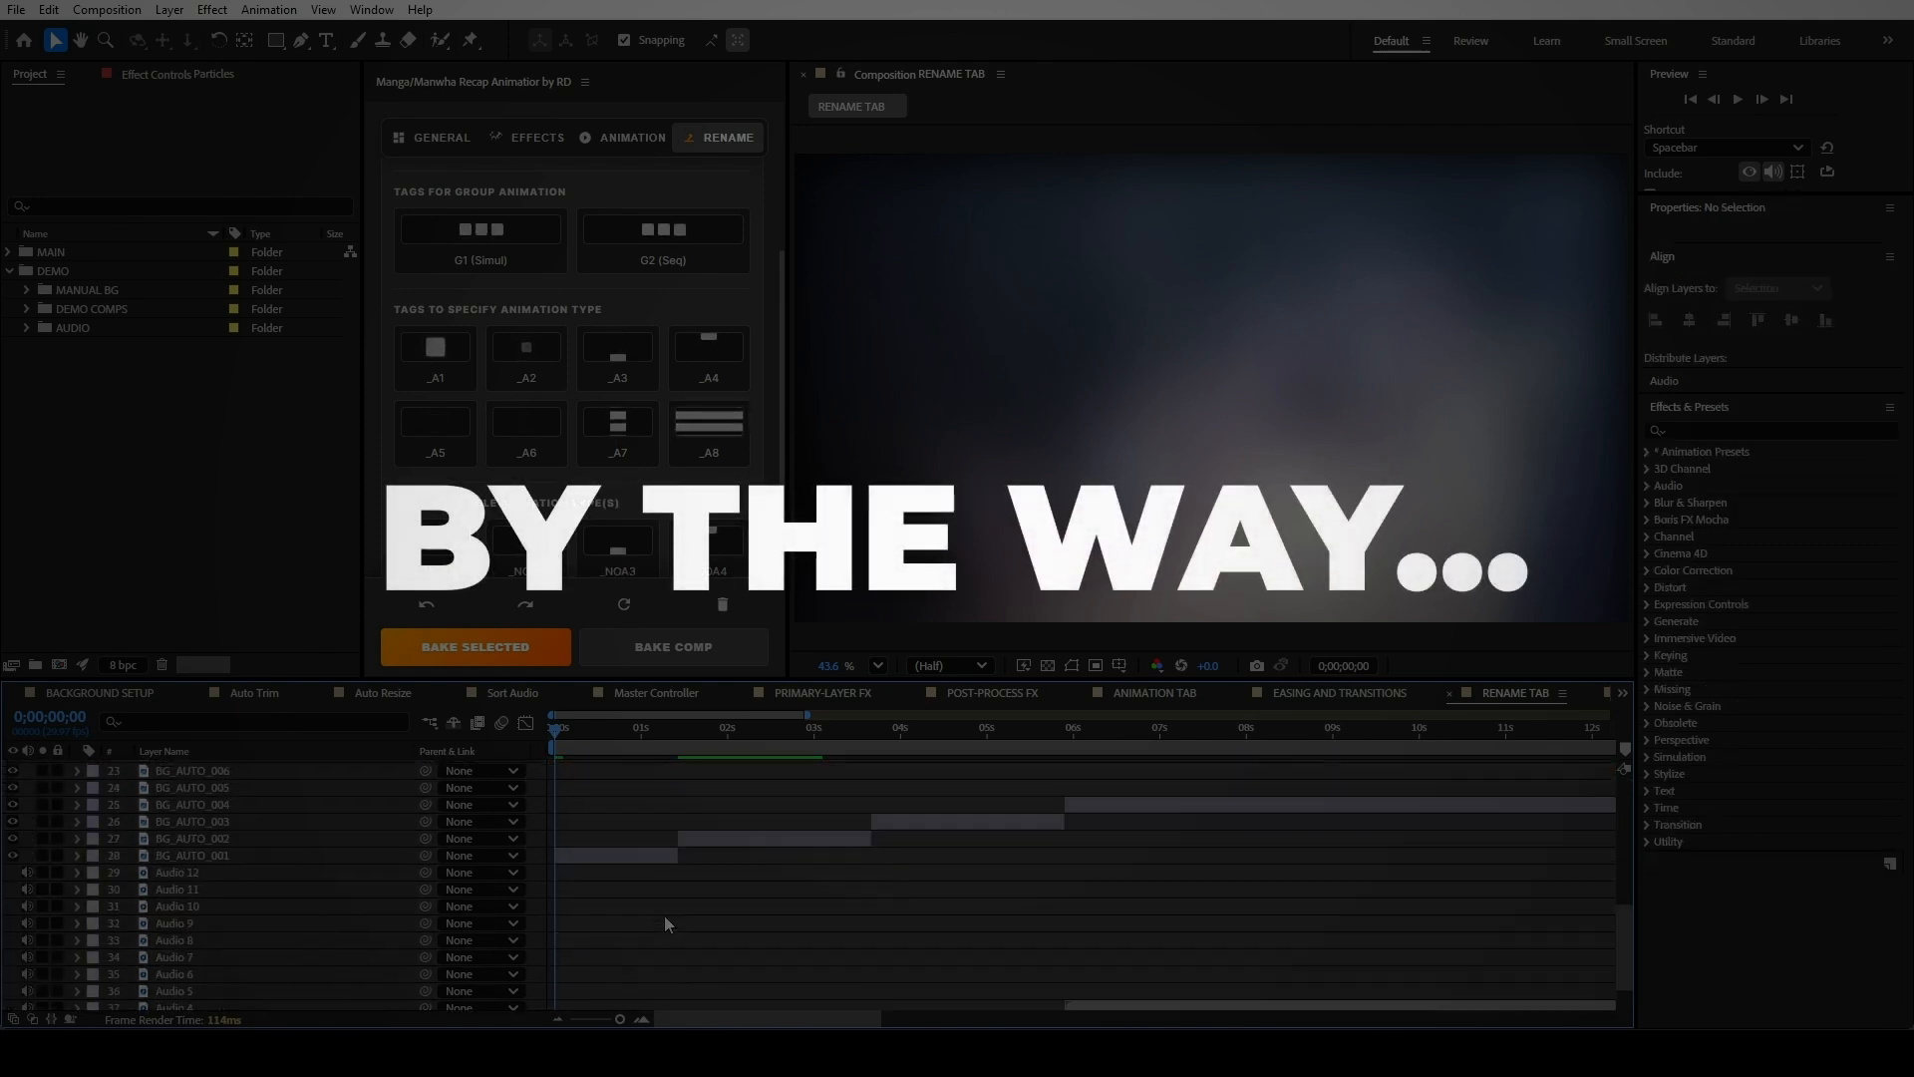